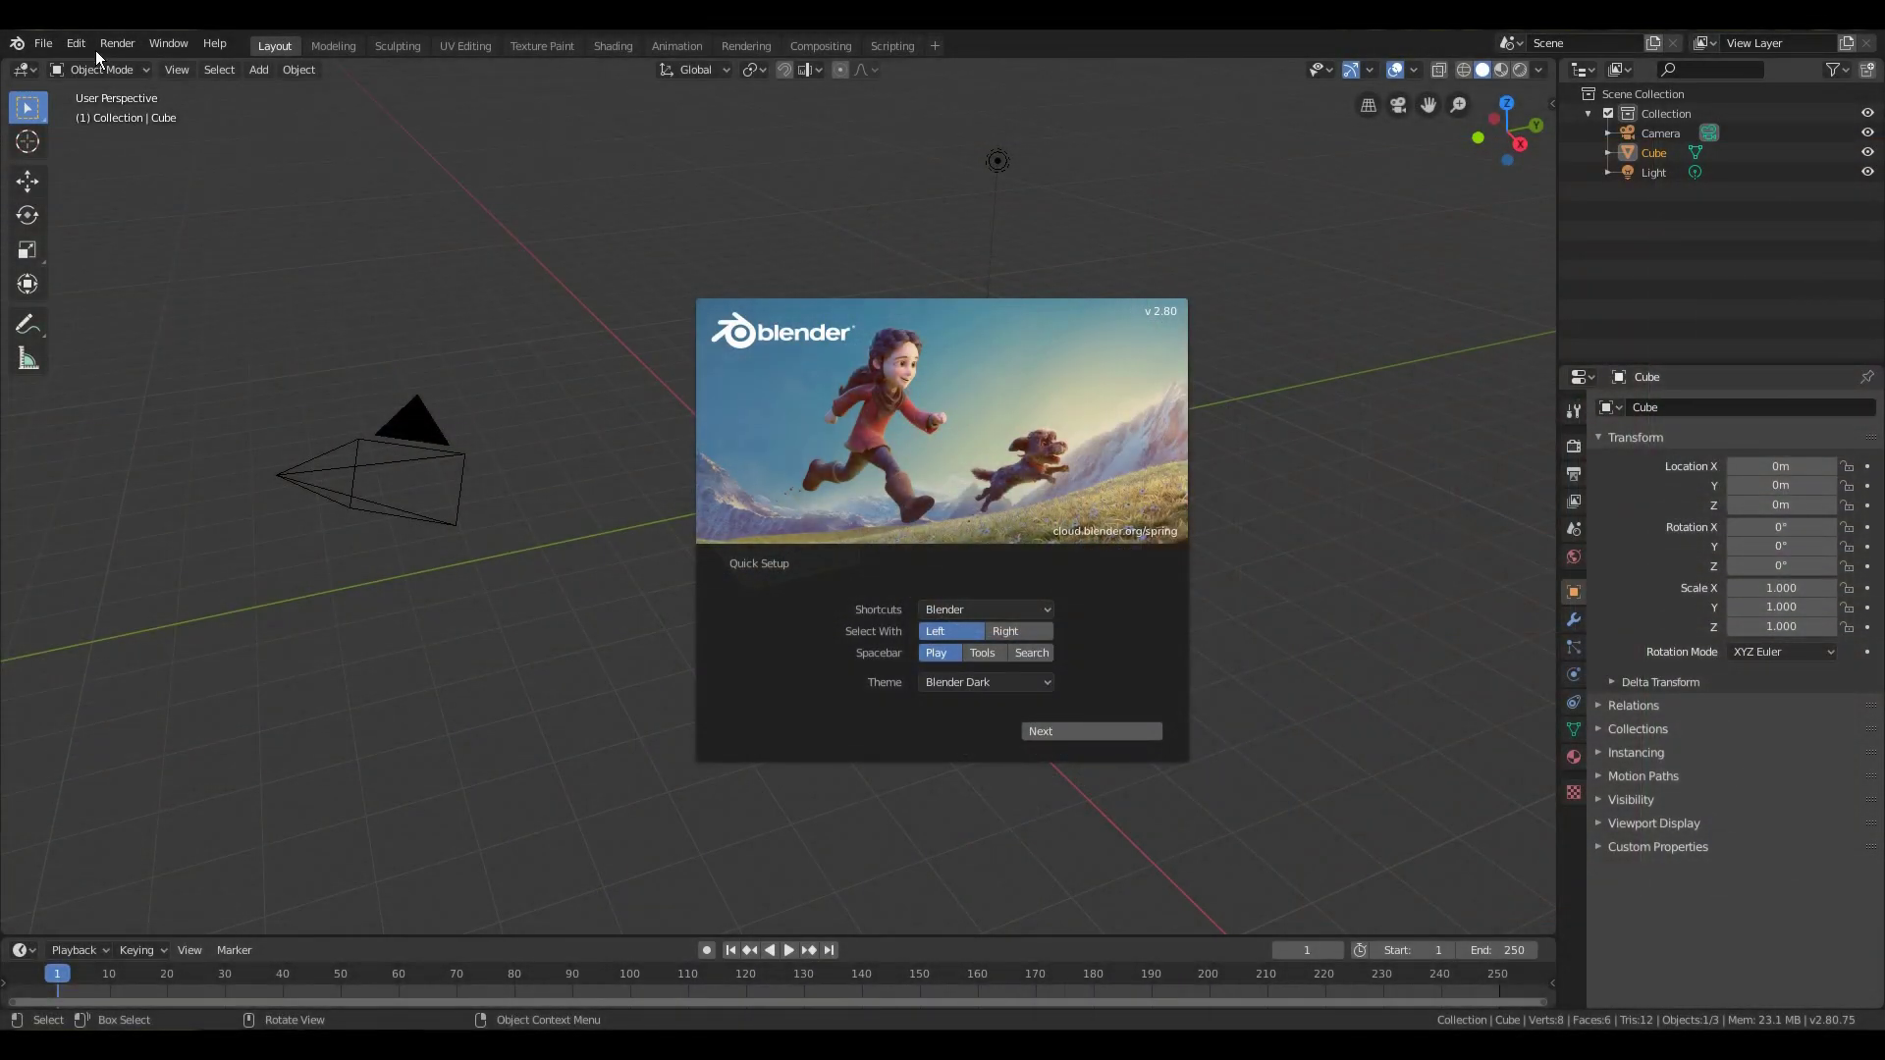
# Step: Open Preferences, centre its window, and enable Emulate Numpad under Input
pyautogui.click(70, 44)
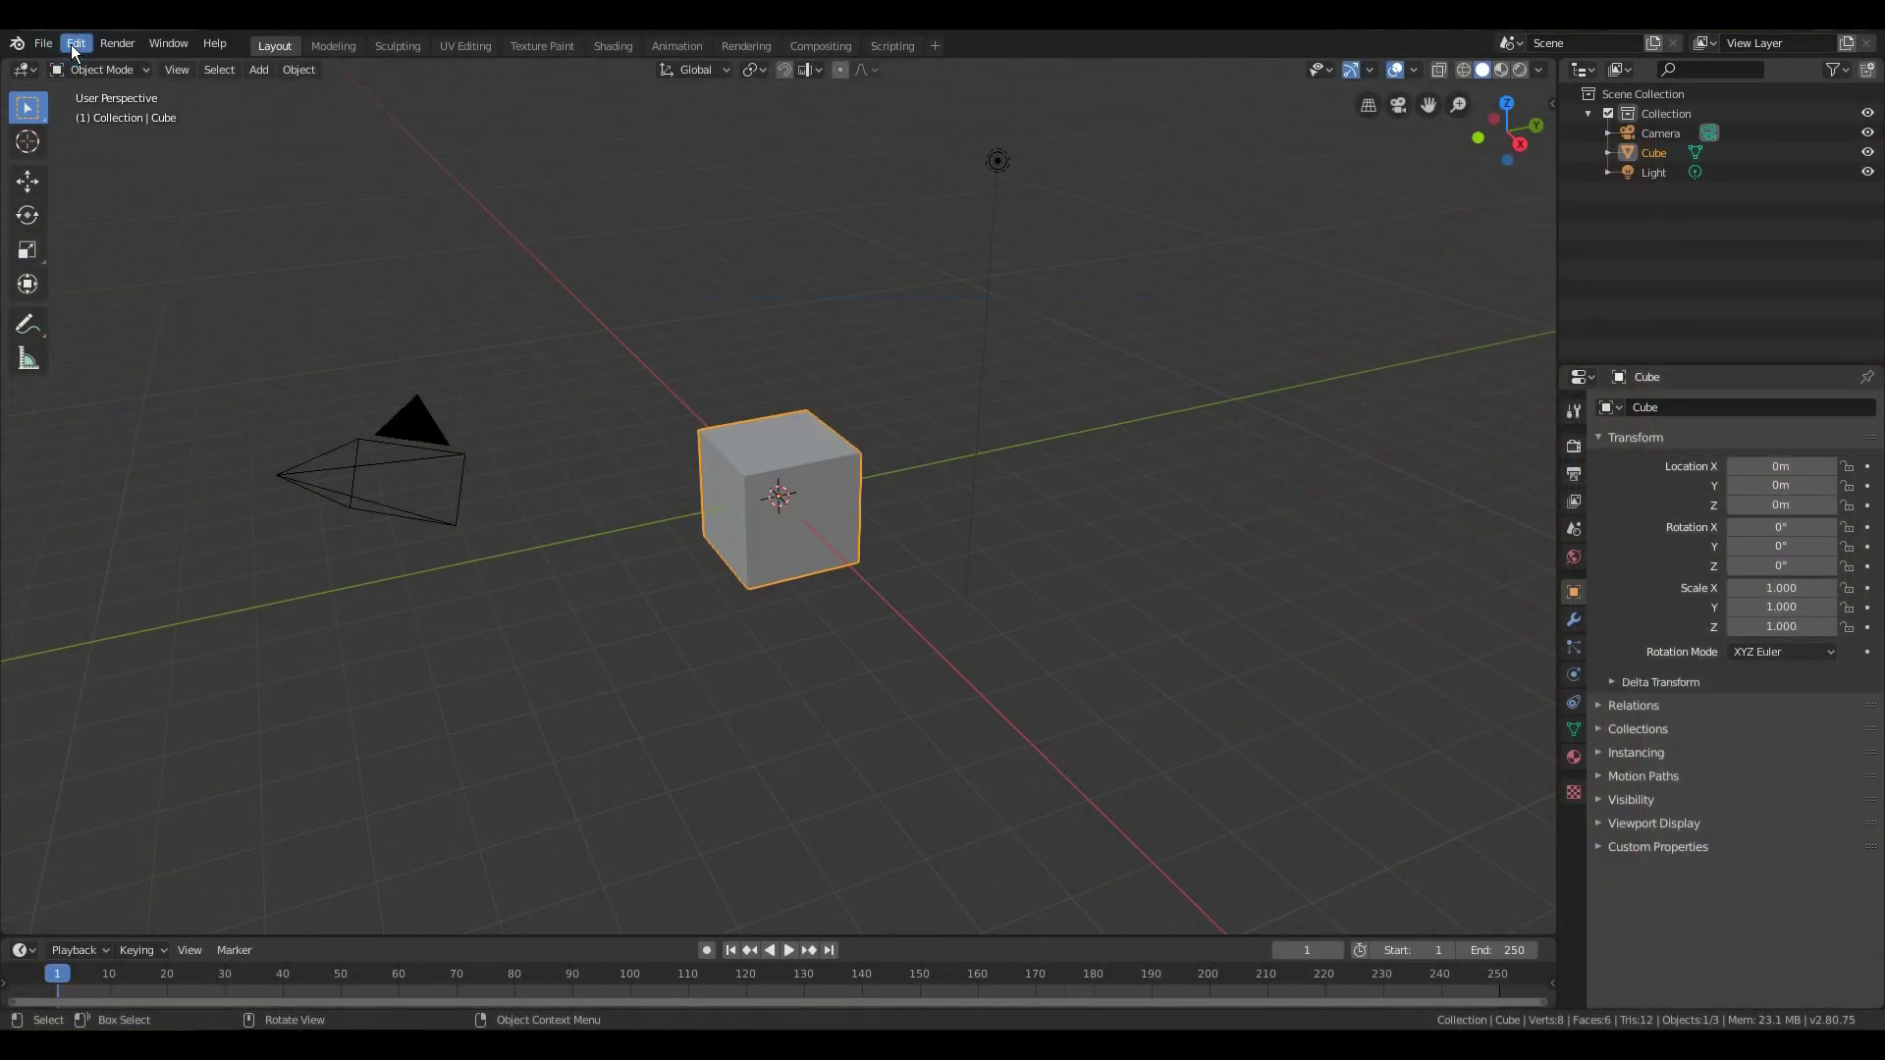
pyautogui.click(71, 44)
pyautogui.click(186, 301)
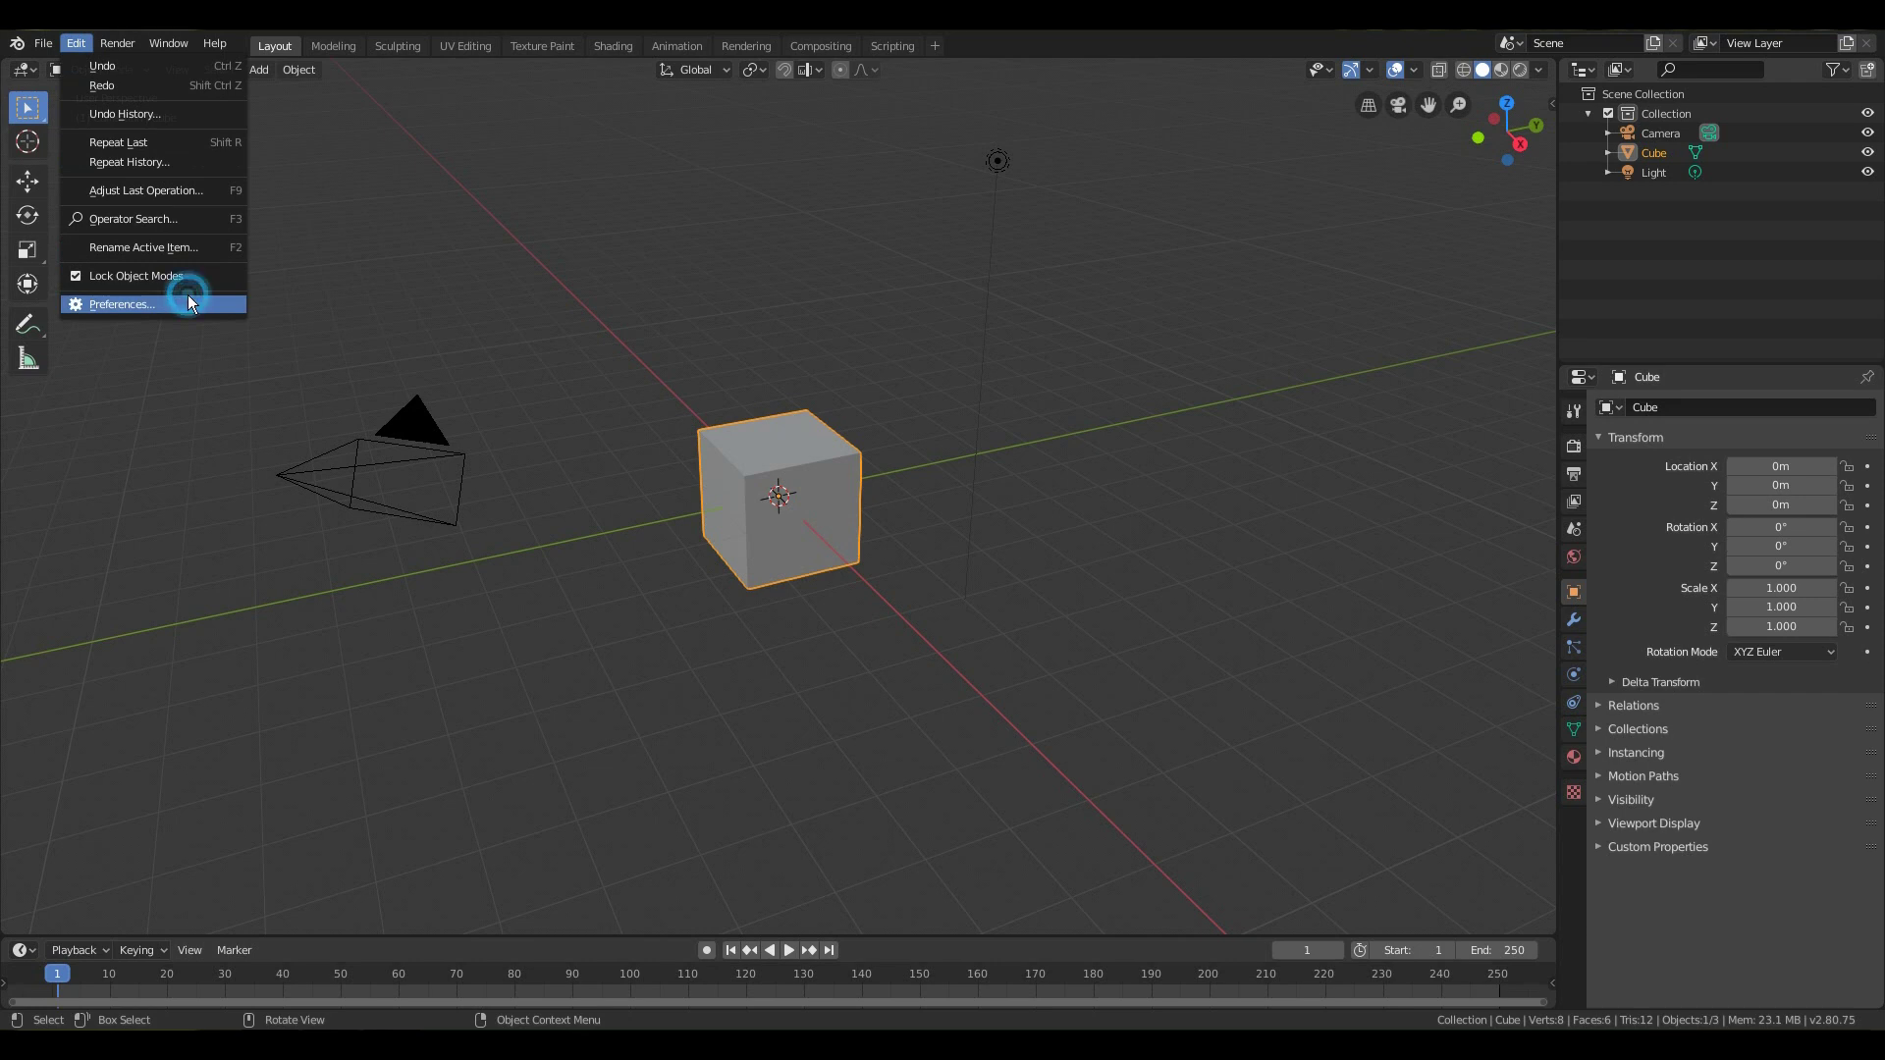
pyautogui.moveTo(497, 59); pyautogui.dragTo(539, 155)
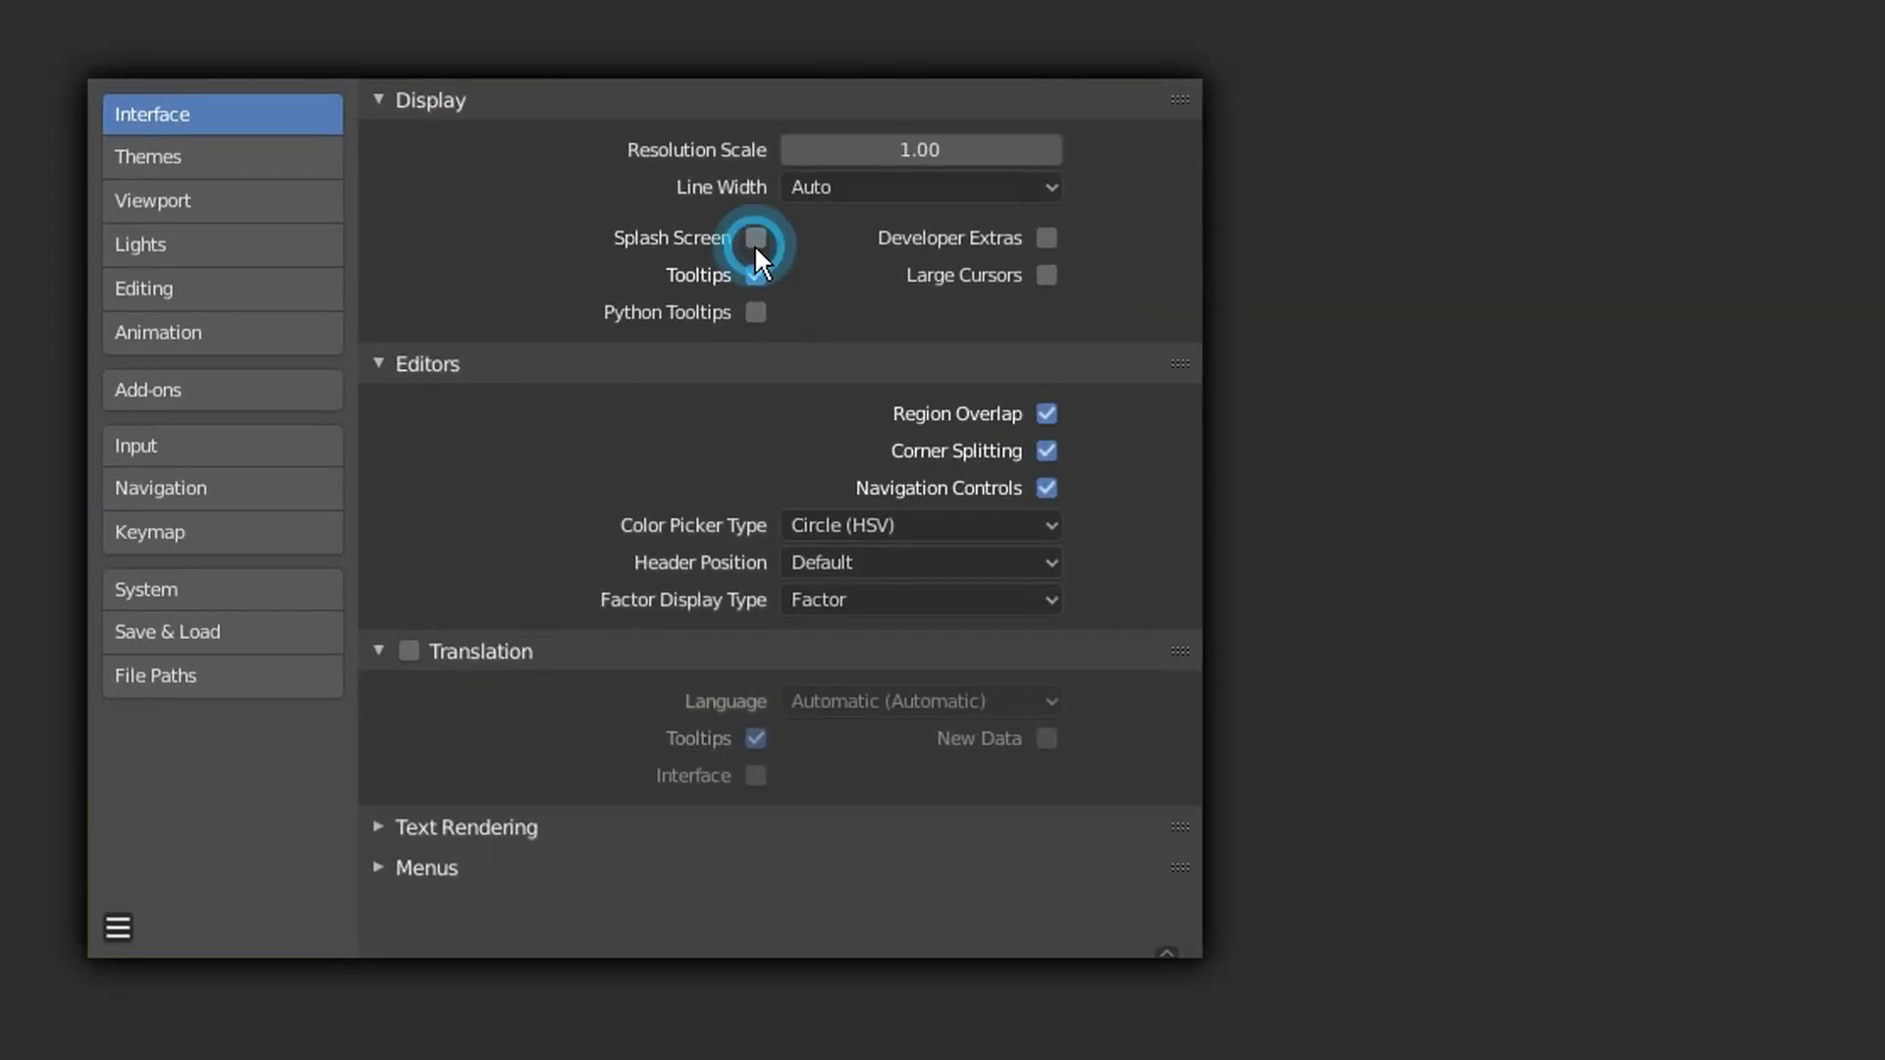
pyautogui.click(275, 447)
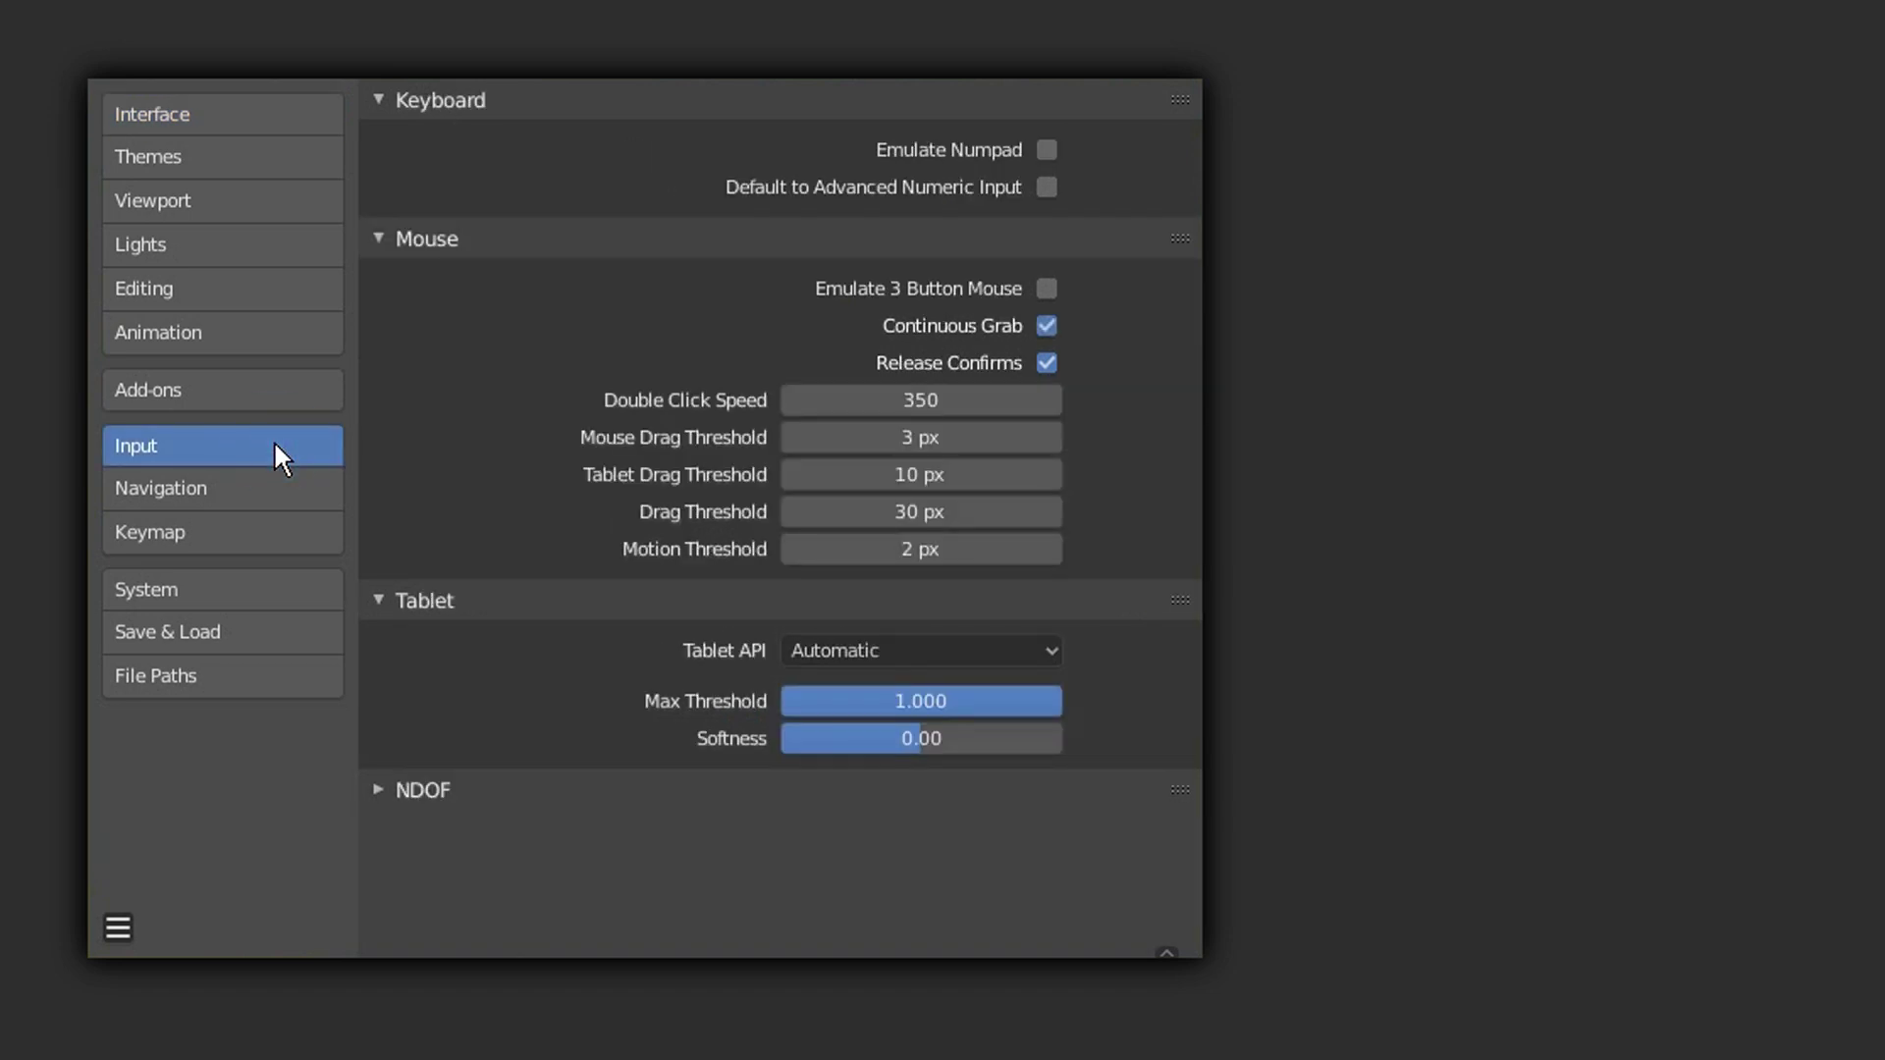
pyautogui.click(1048, 151)
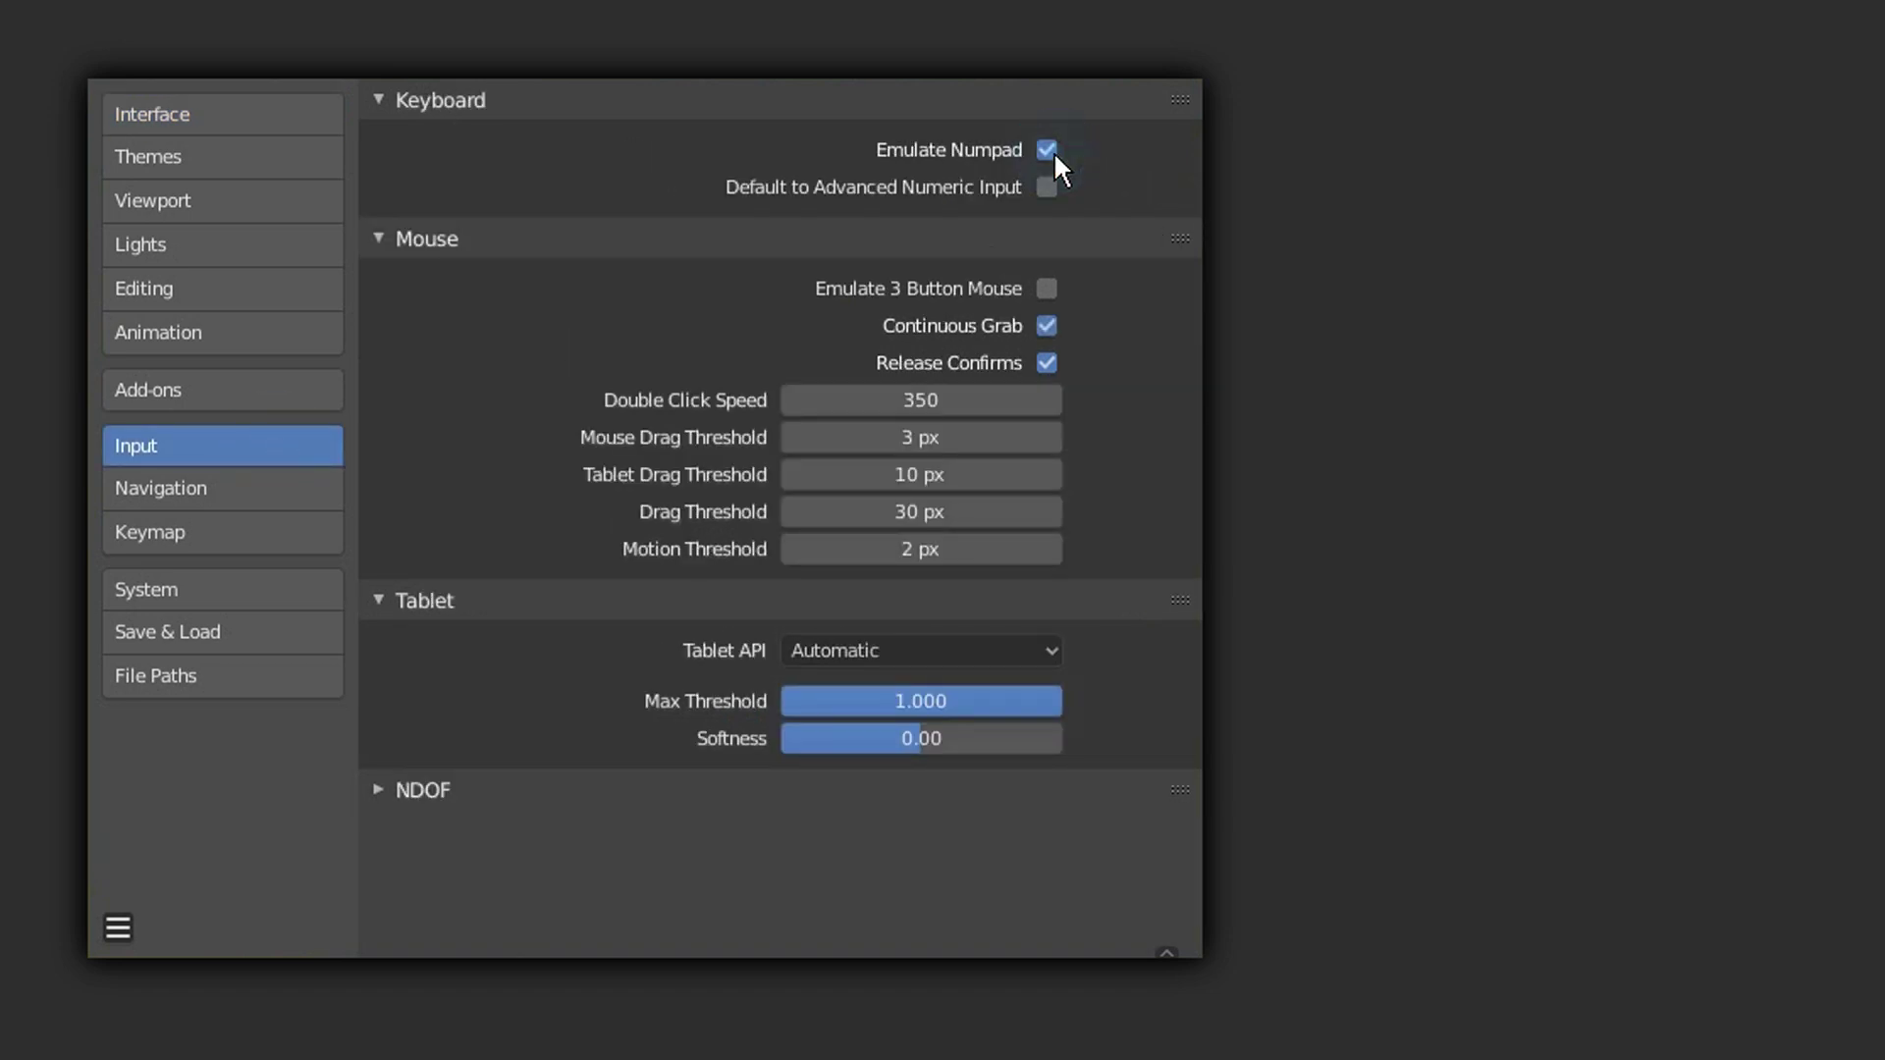
# Step: Enable Zoom To Mouse Position and Auto Run Python Scripts
pyautogui.click(273, 485)
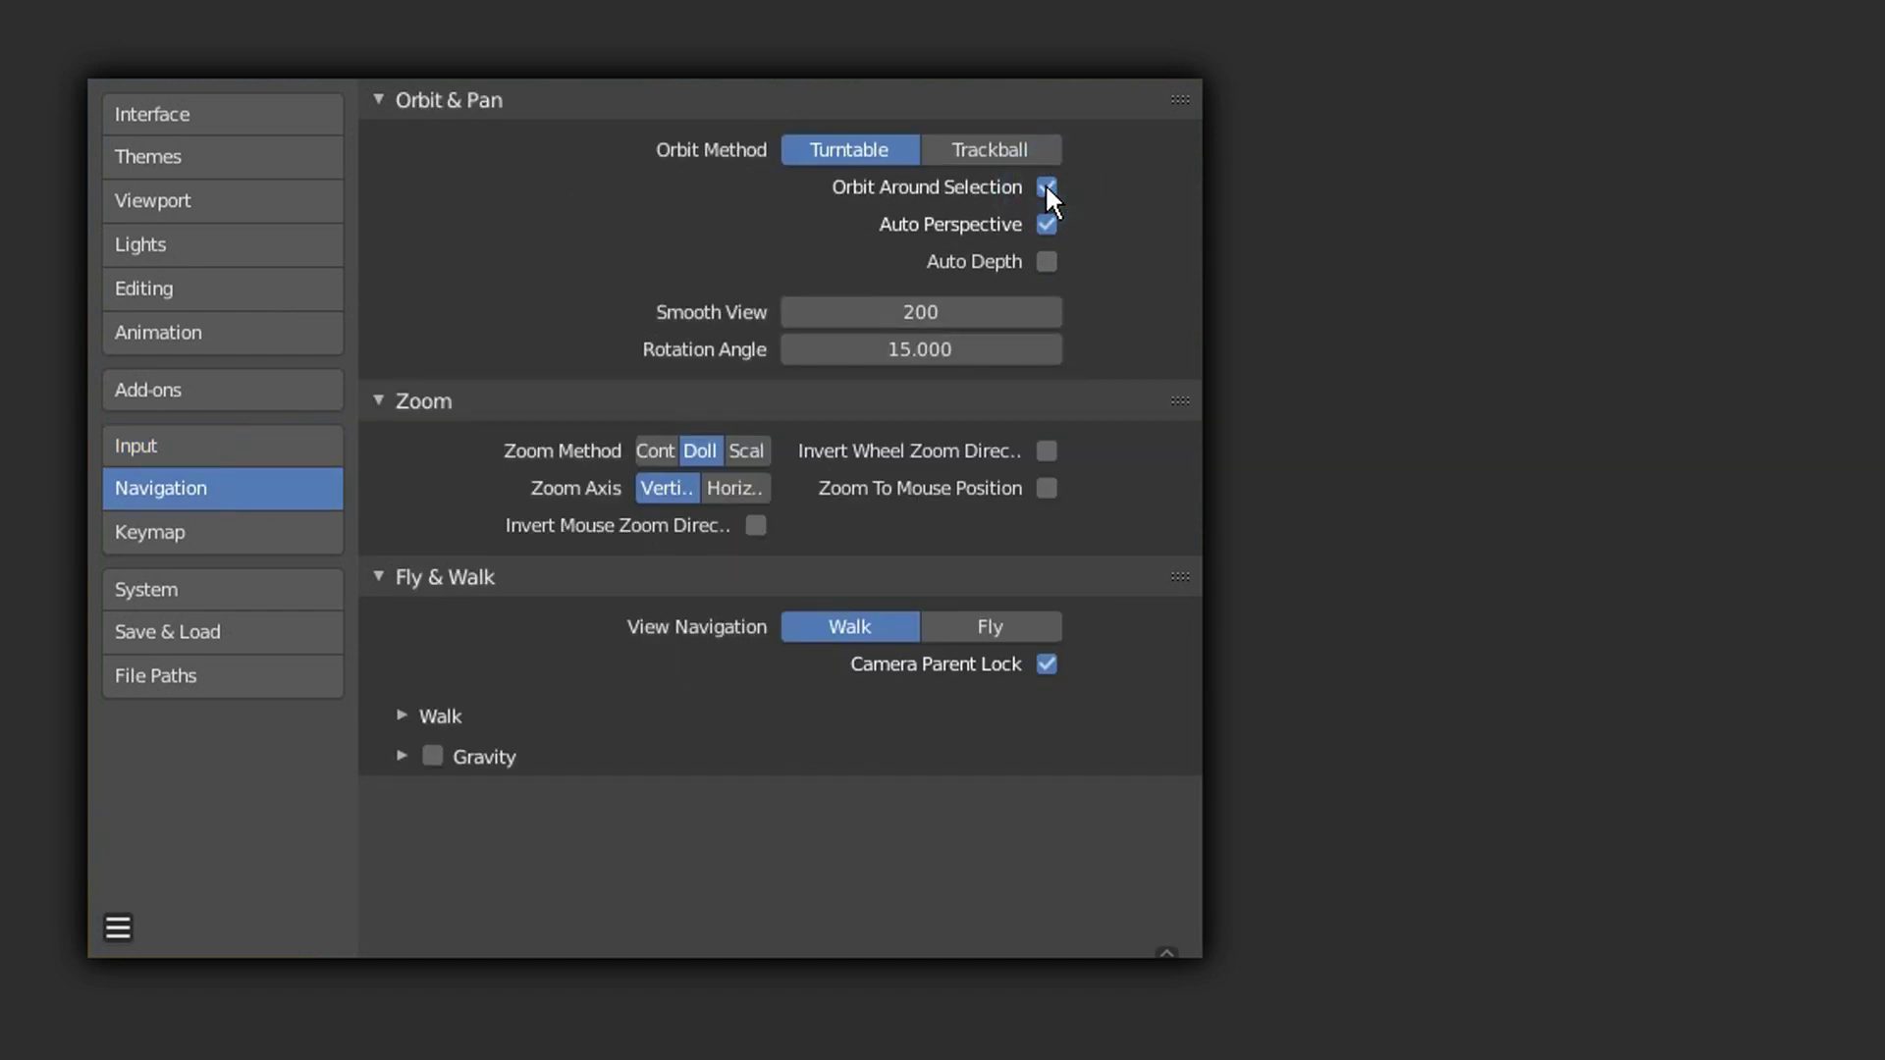
pyautogui.click(1046, 488)
pyautogui.click(246, 636)
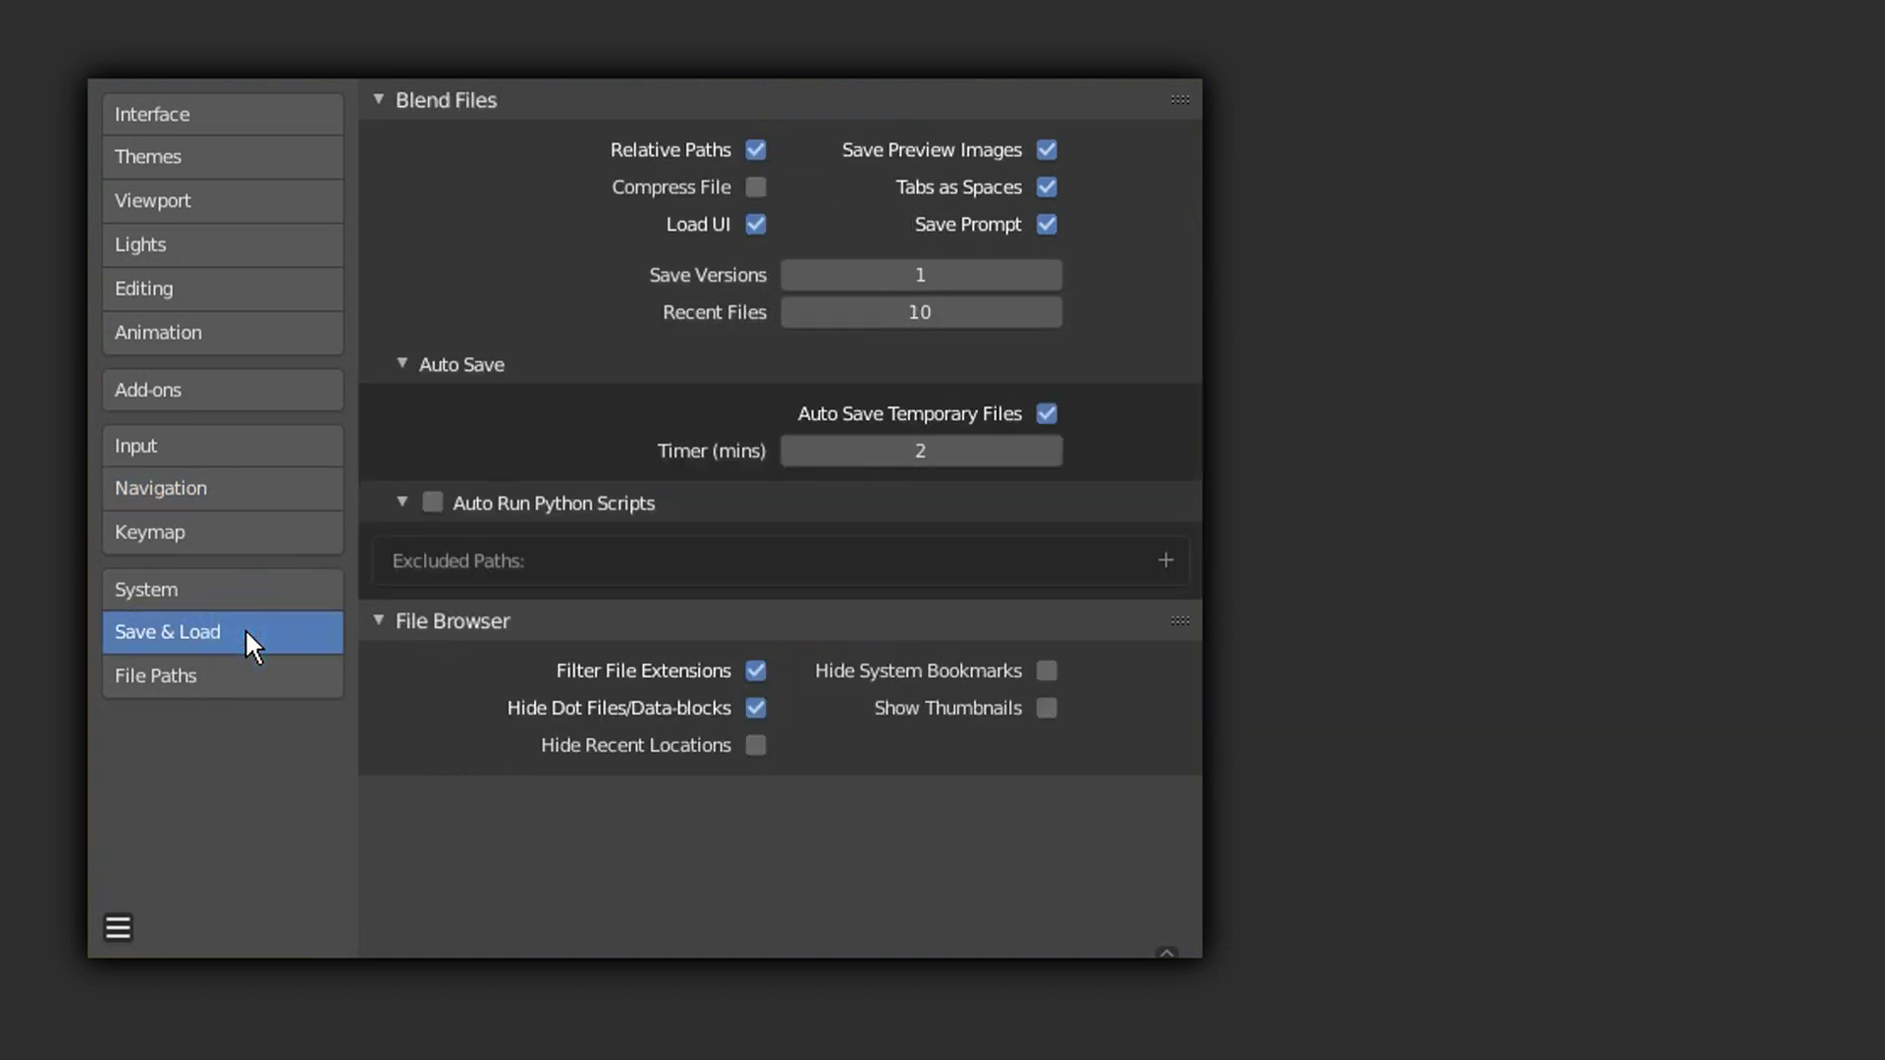
pyautogui.click(432, 503)
# Step: In System settings, try CUDA, then leave the Cycles render device as None
pyautogui.click(223, 589)
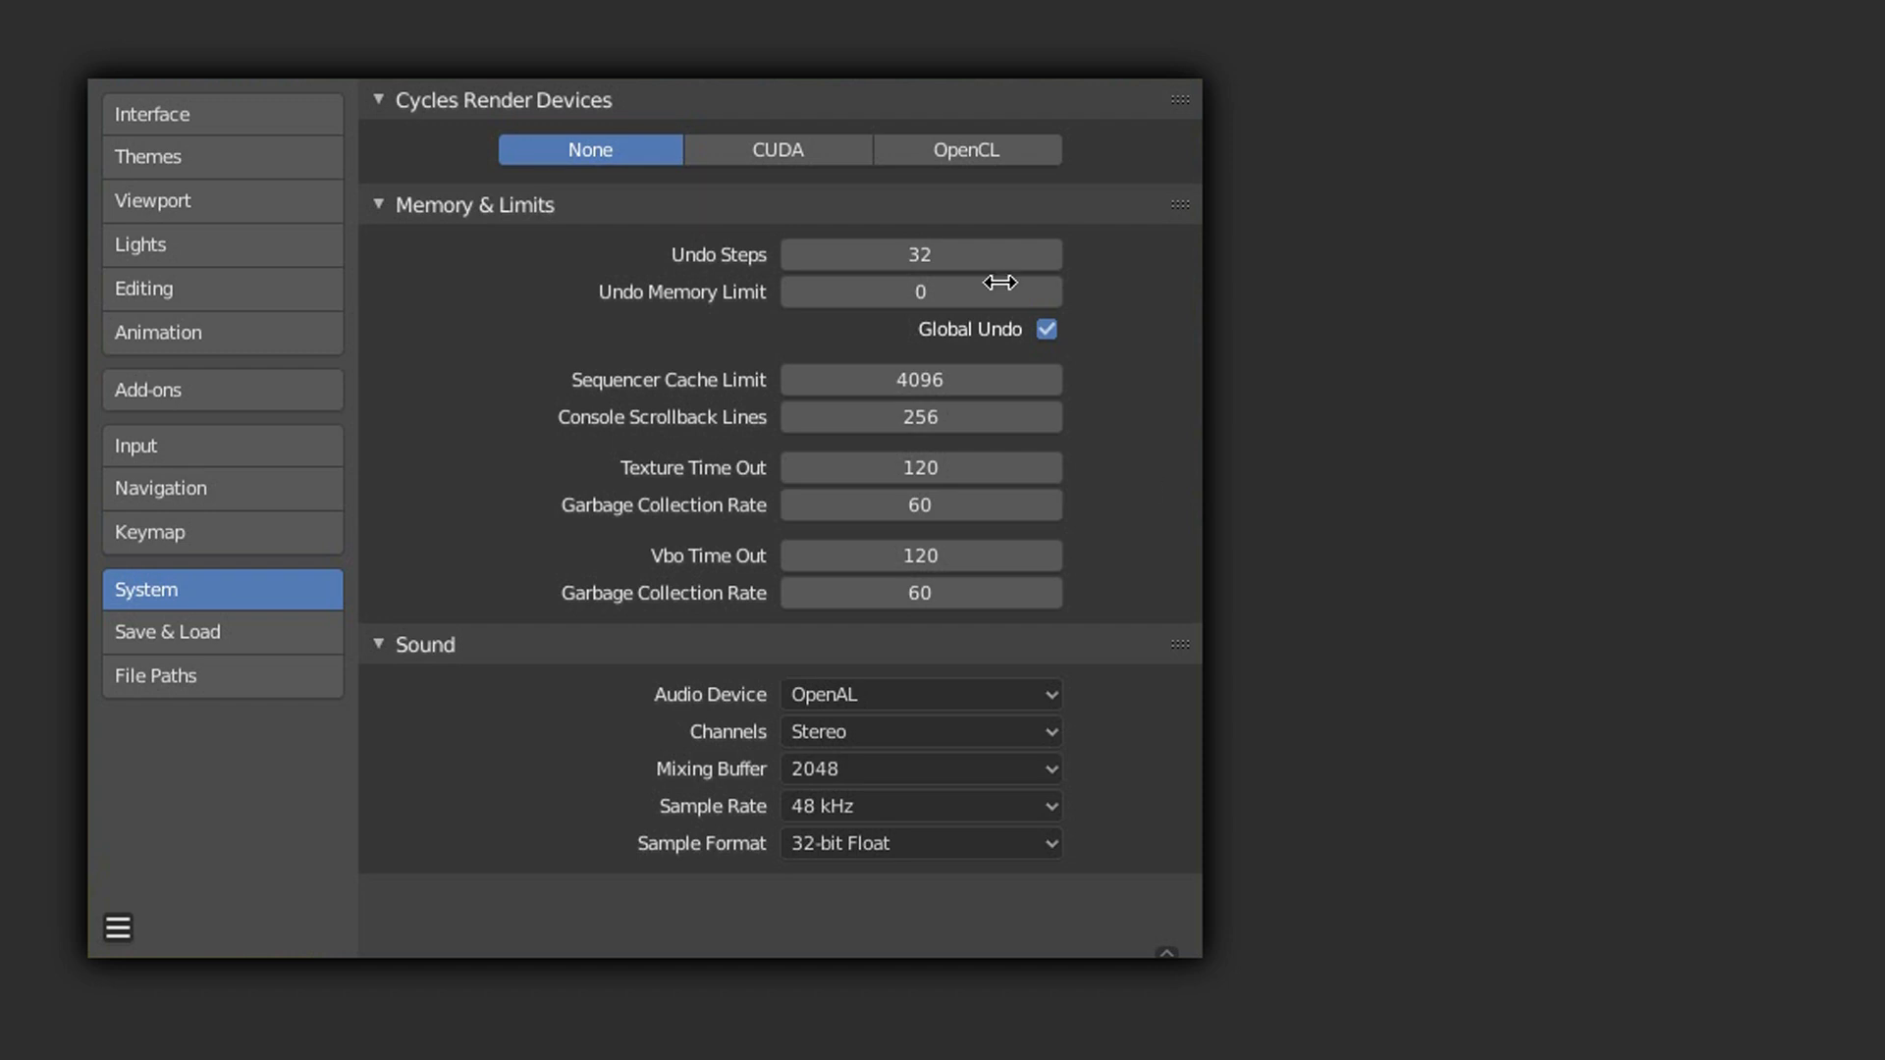
pyautogui.click(846, 151)
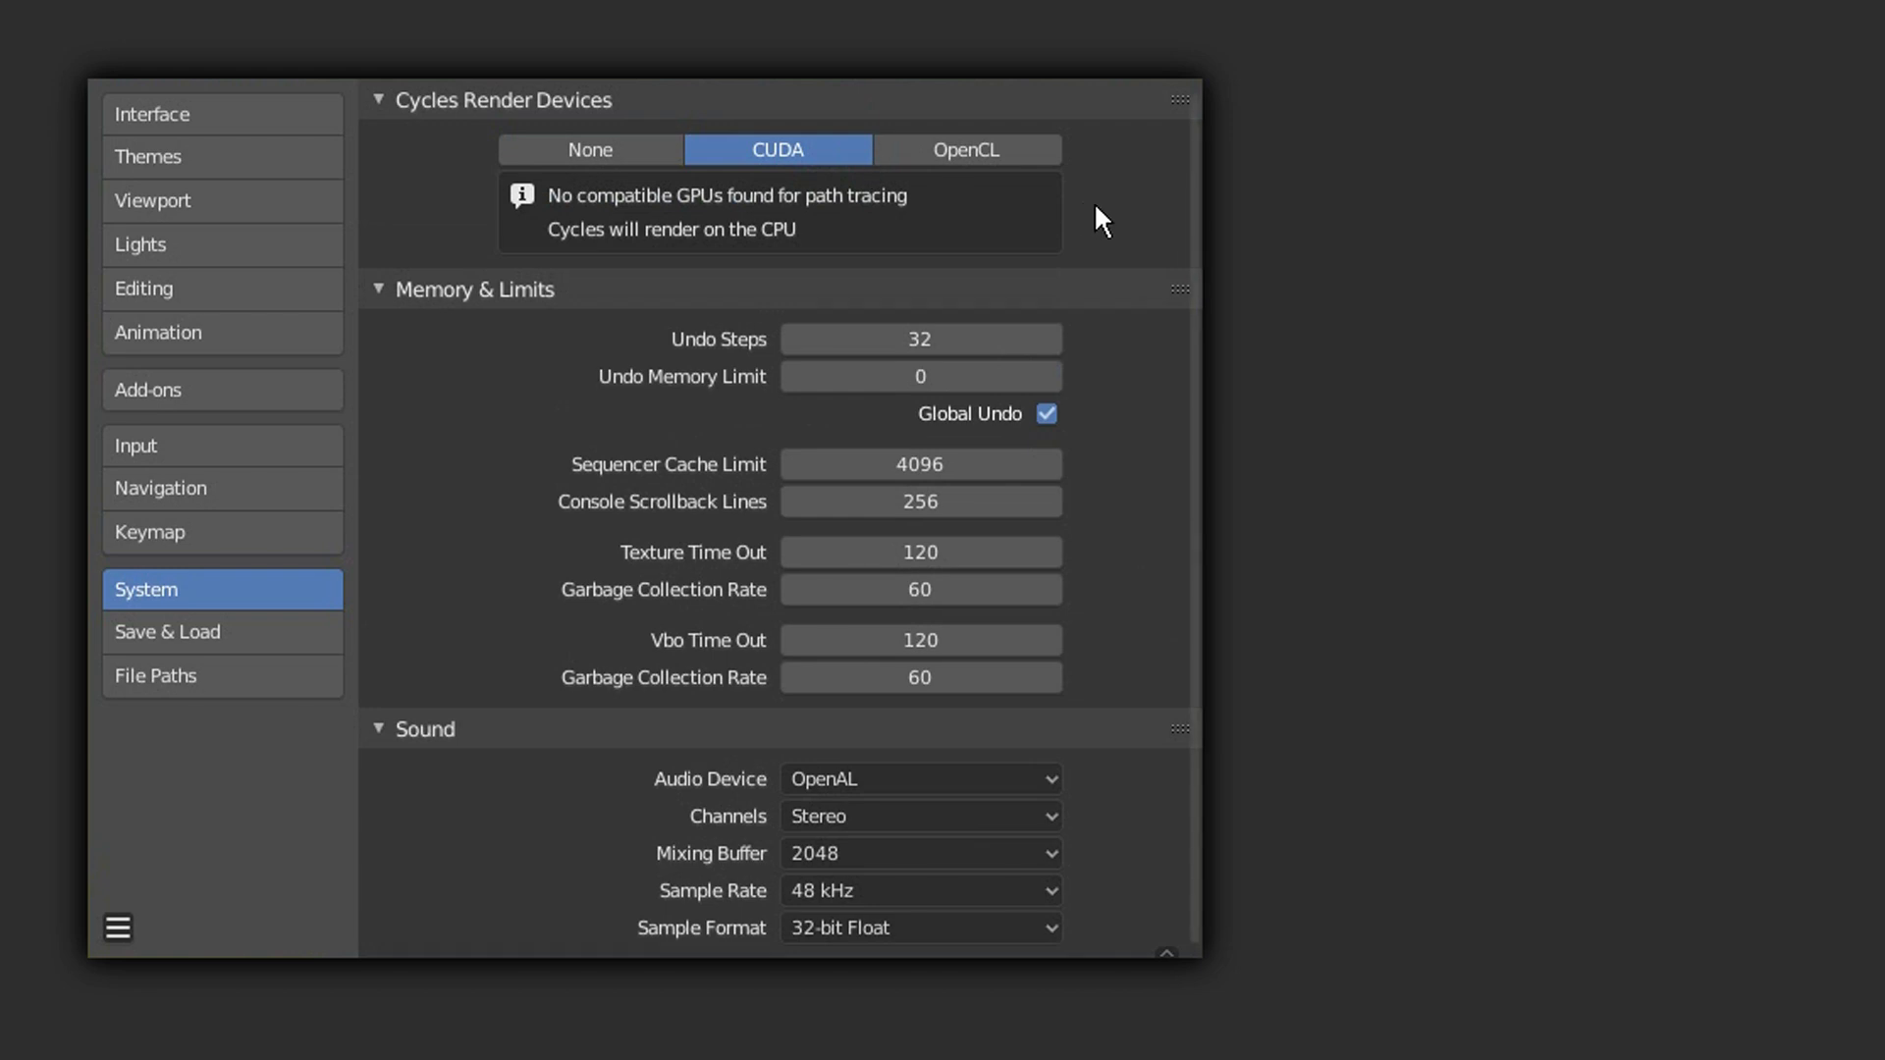
pyautogui.click(628, 151)
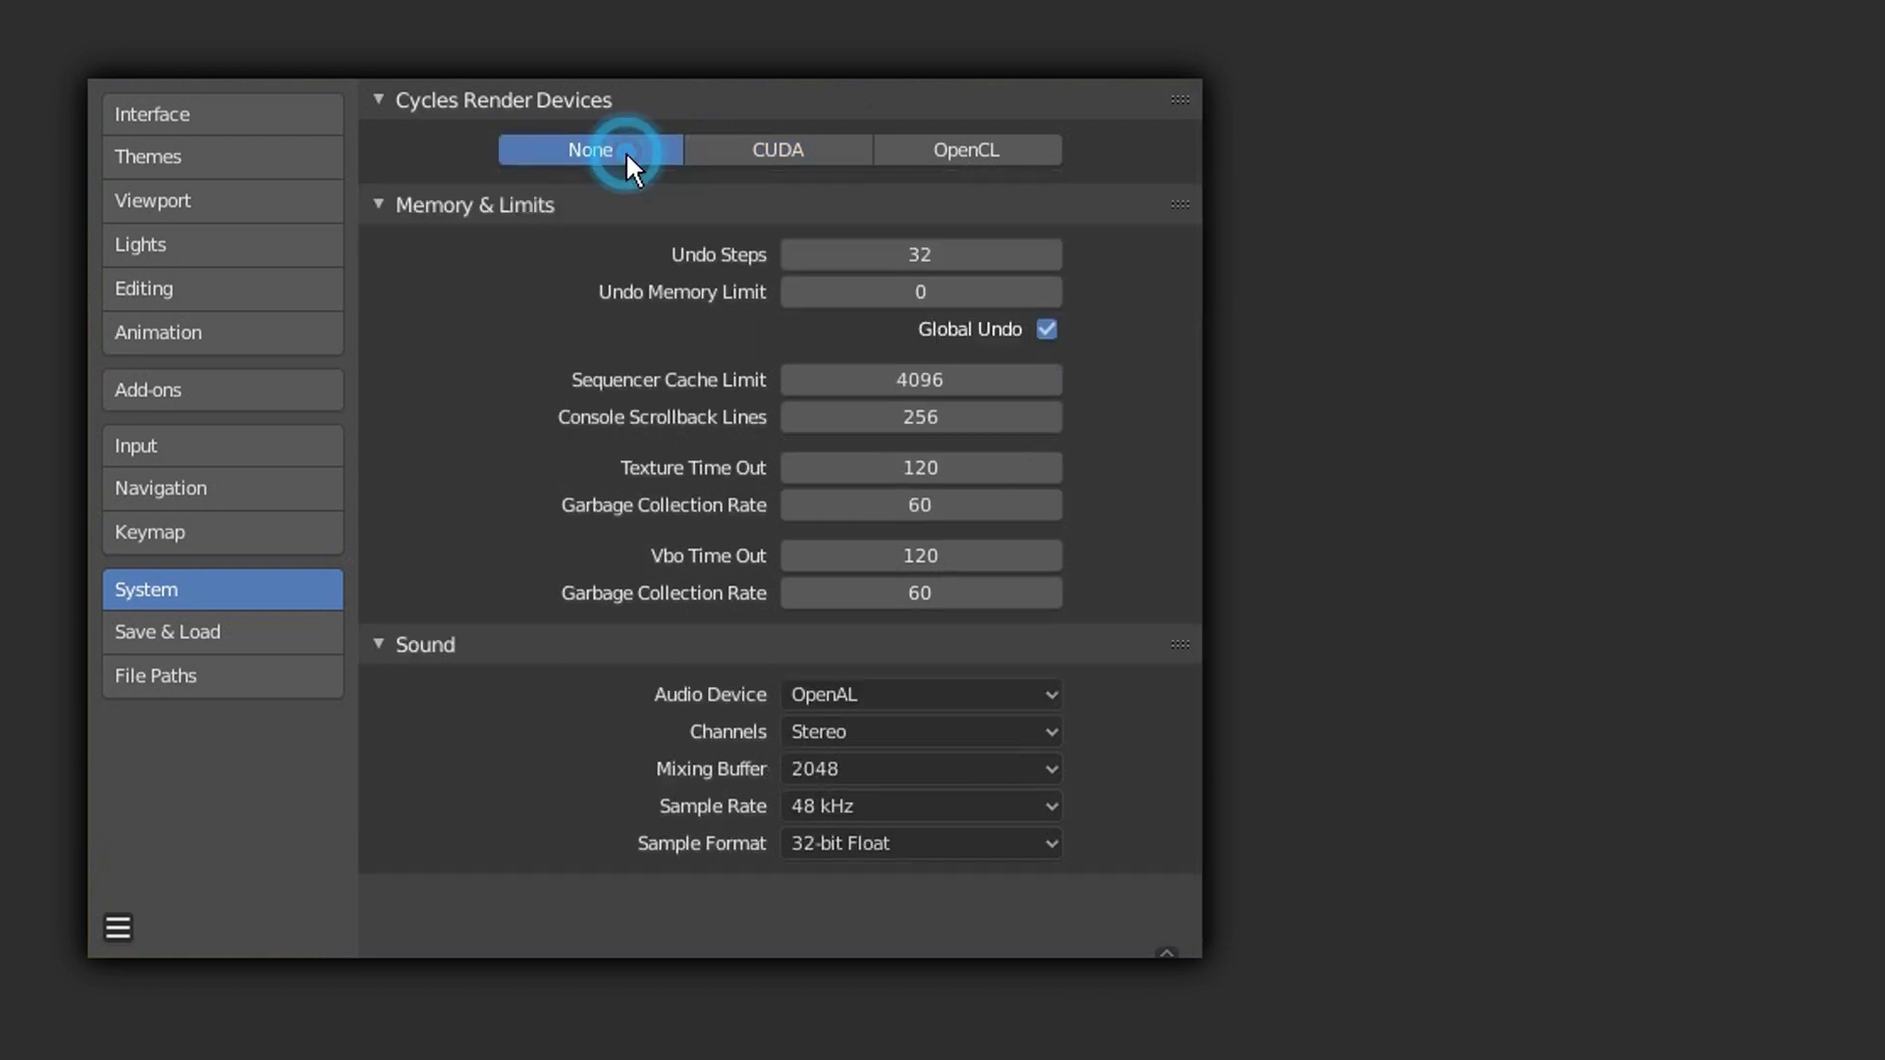
# Step: Filter the keymap by key binding and remove the F1 View Online Manual shortcut
pyautogui.click(261, 536)
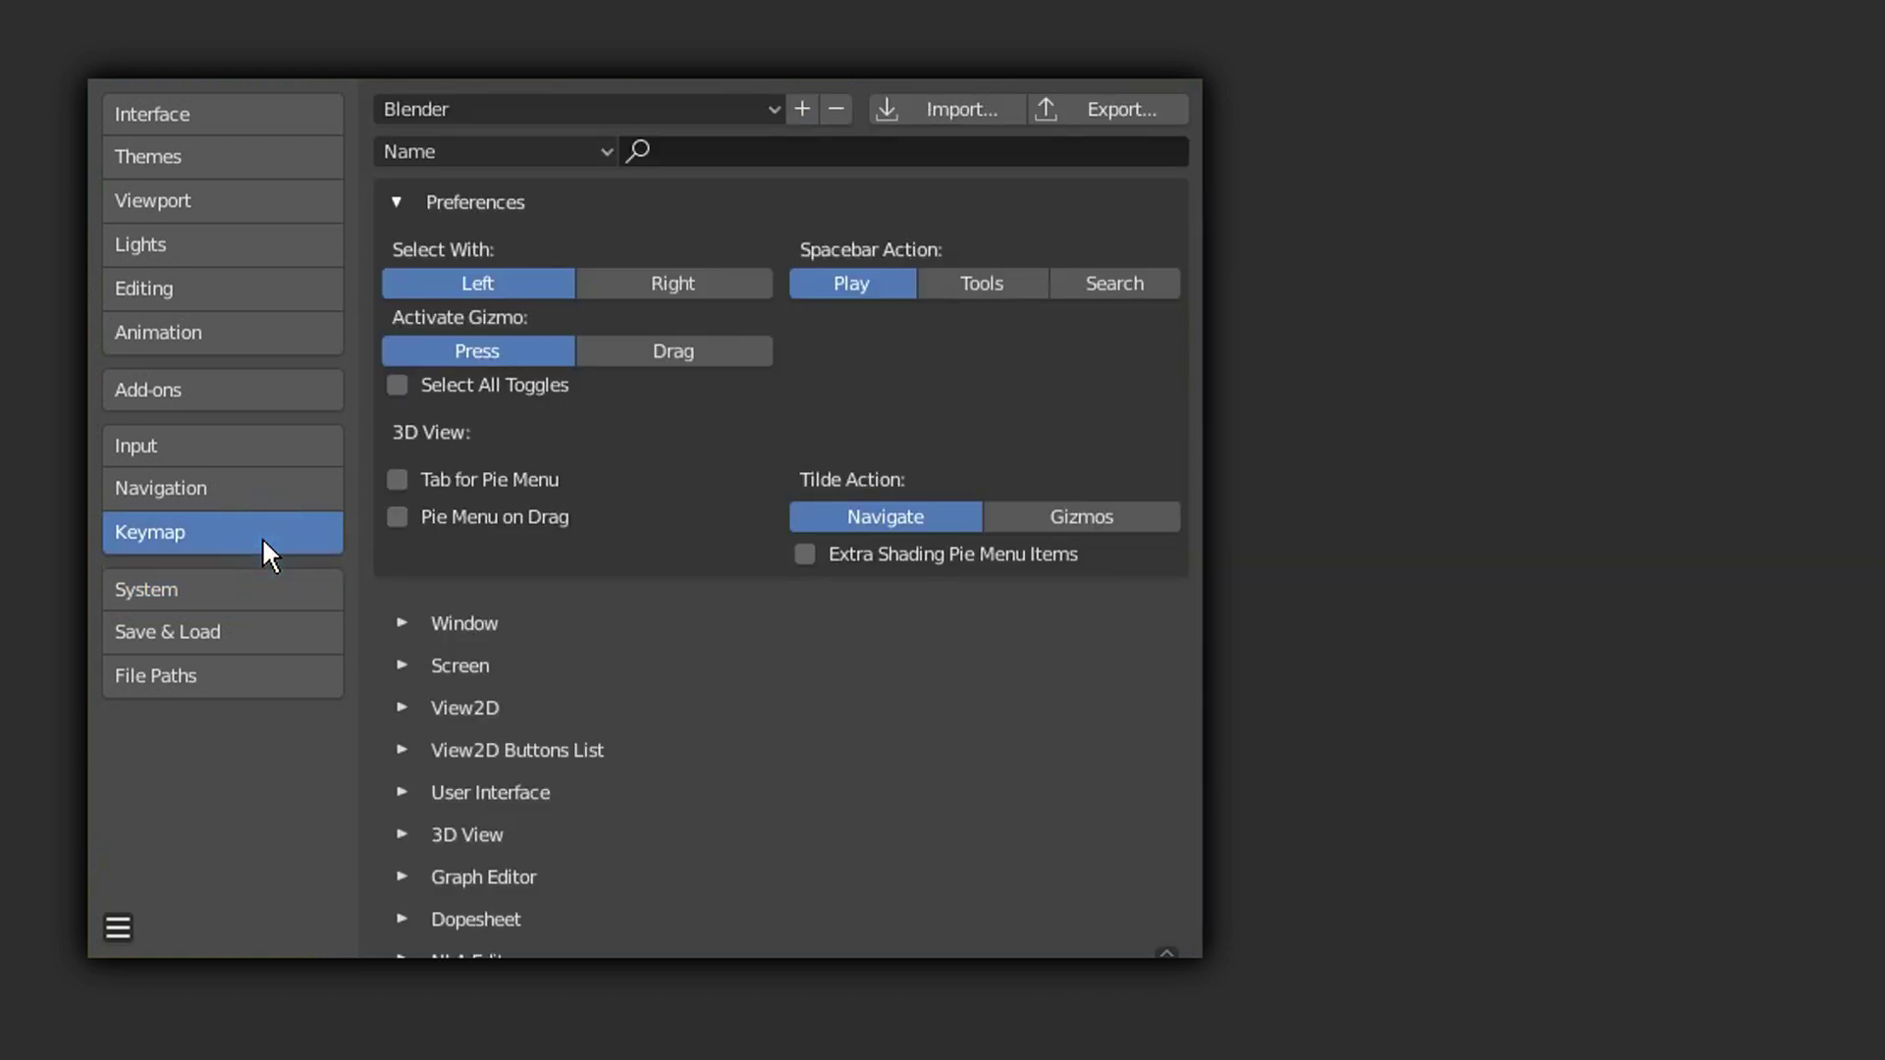
pyautogui.click(595, 152)
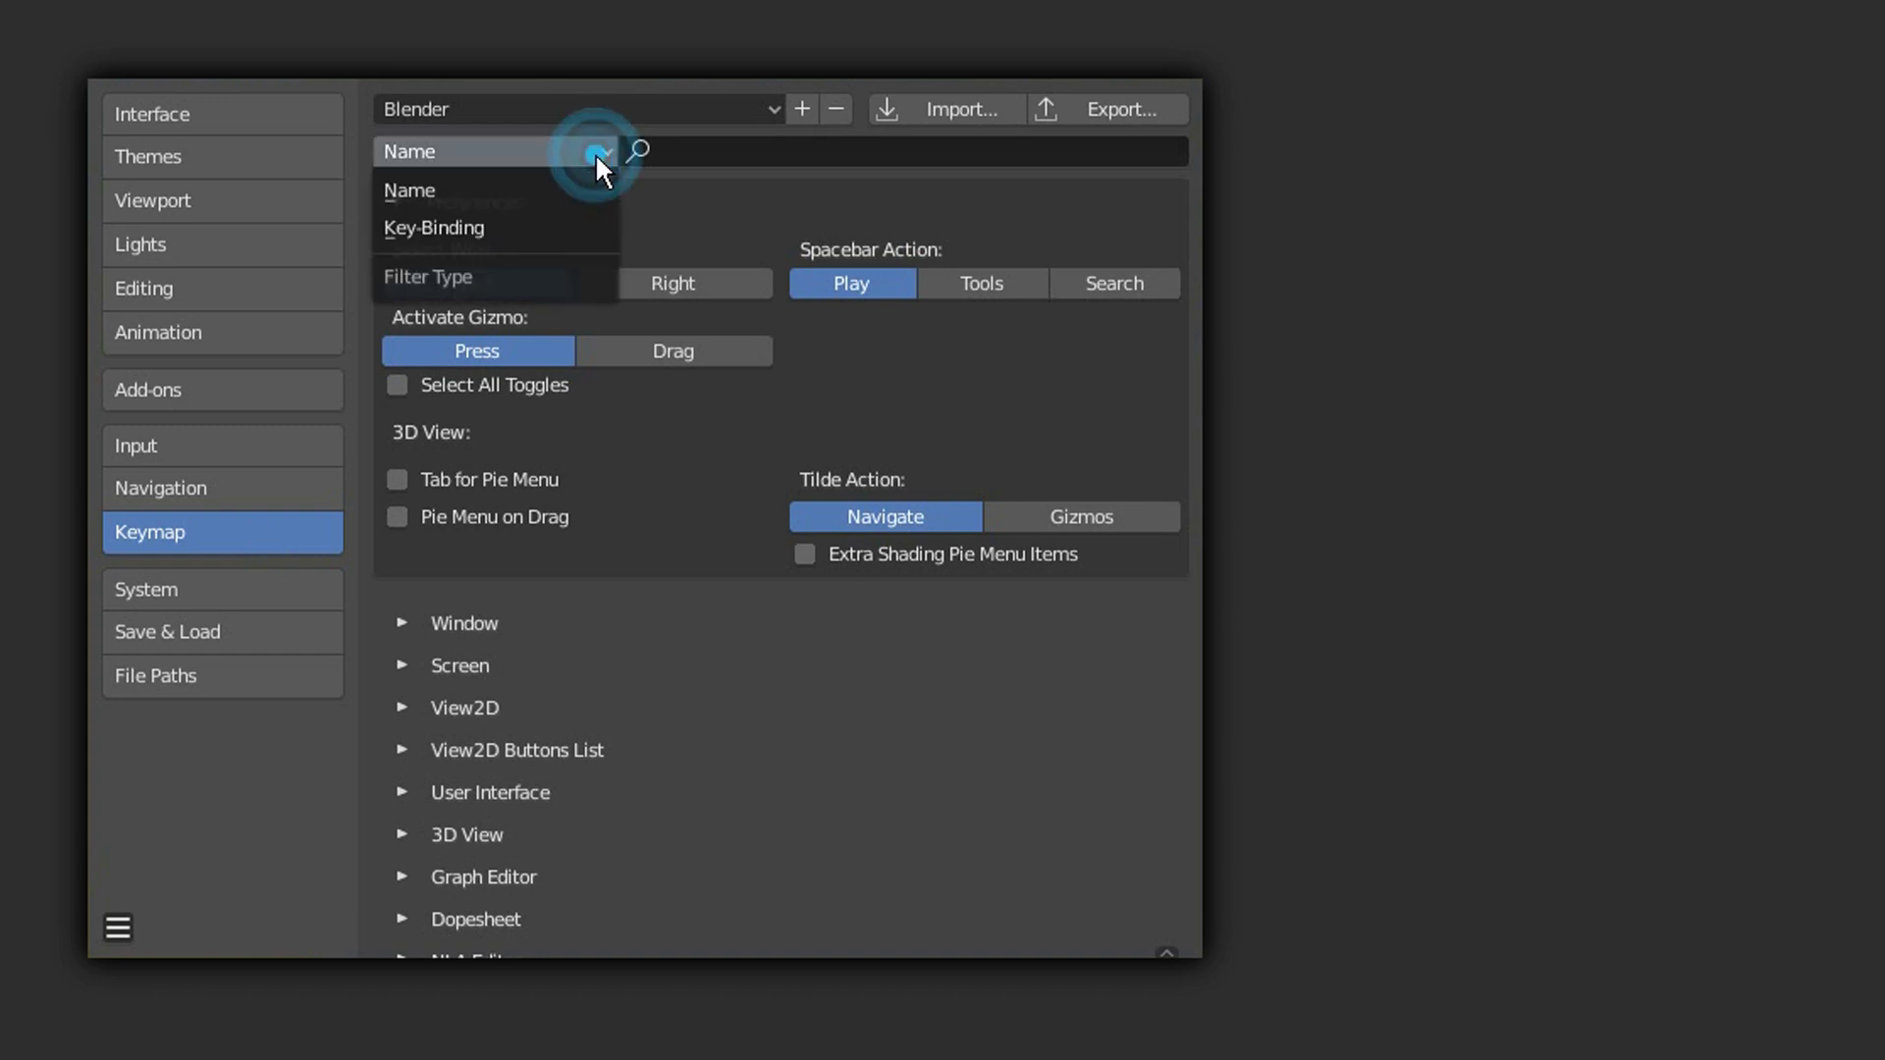
pyautogui.click(570, 227)
pyautogui.click(765, 151)
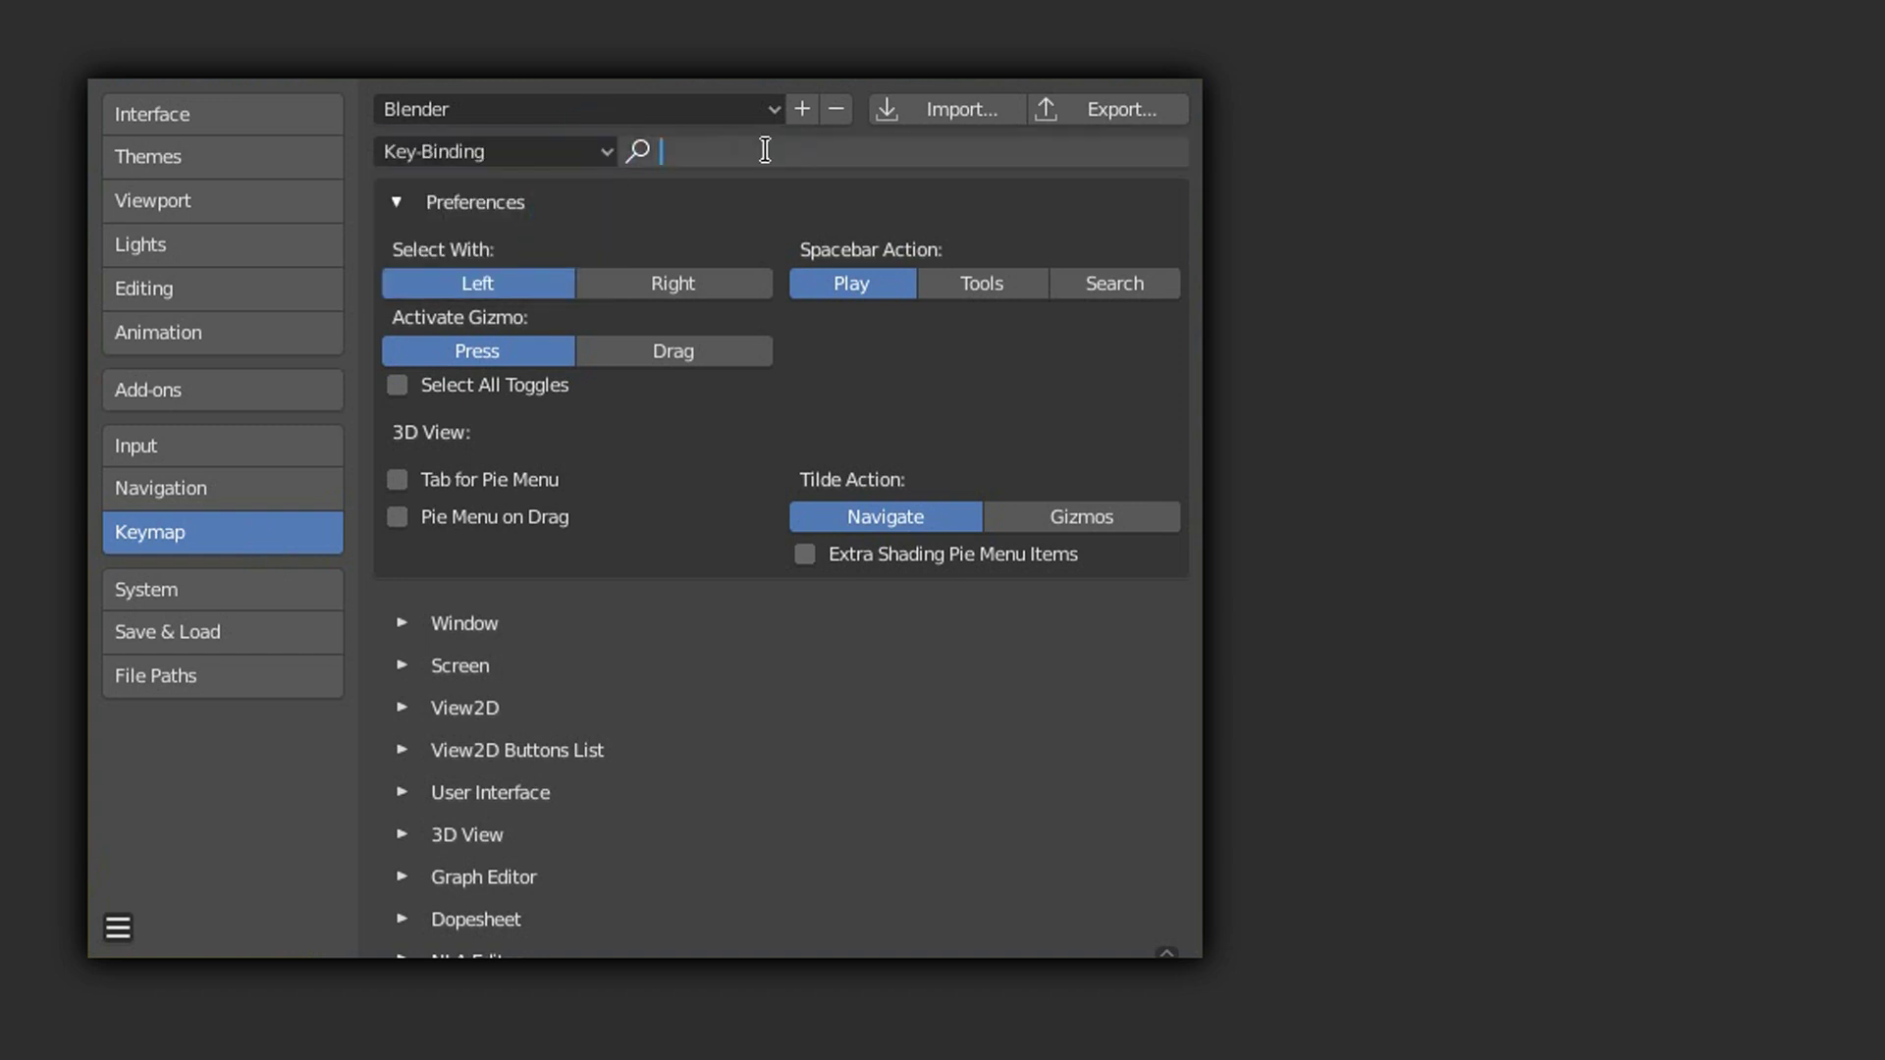
pyautogui.write('f1')
pyautogui.click(1175, 294)
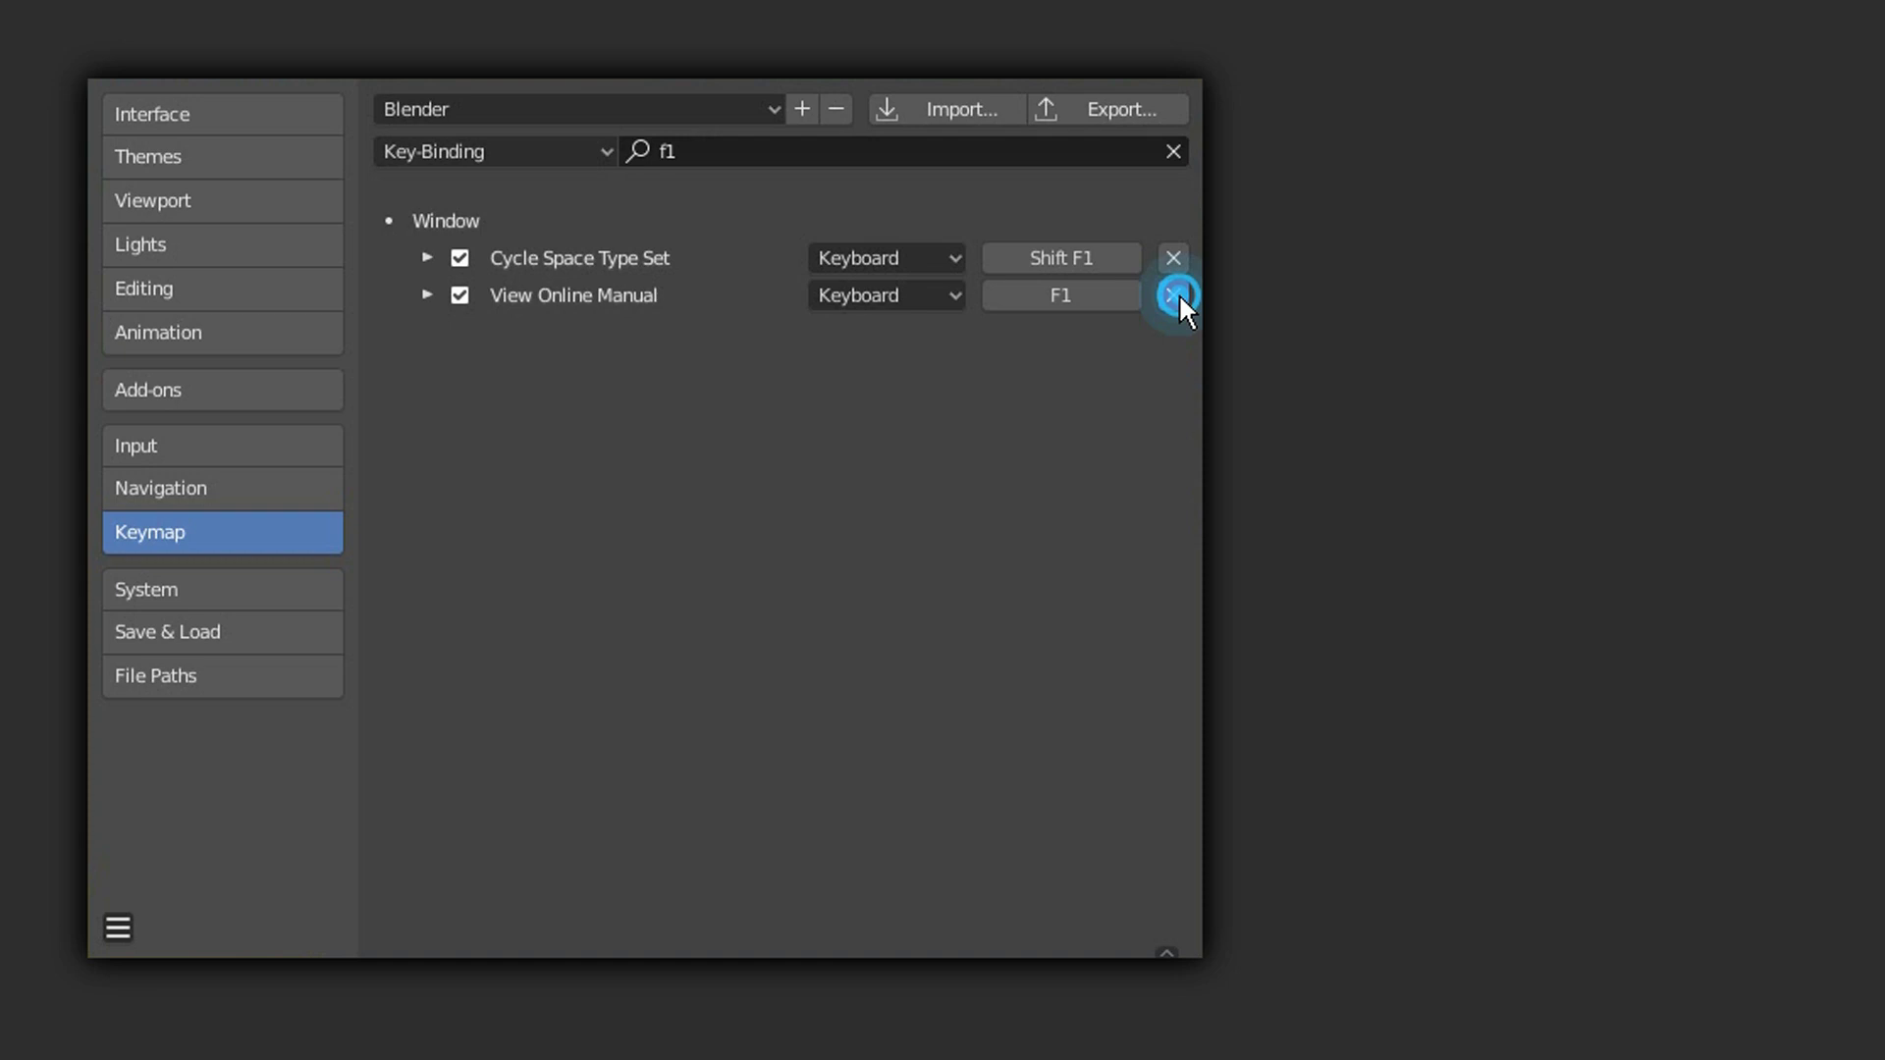
# Step: Search for F3 and rebind Search Menu from F3 to Space
pyautogui.click(1175, 294)
pyautogui.click(853, 163)
pyautogui.write('f3')
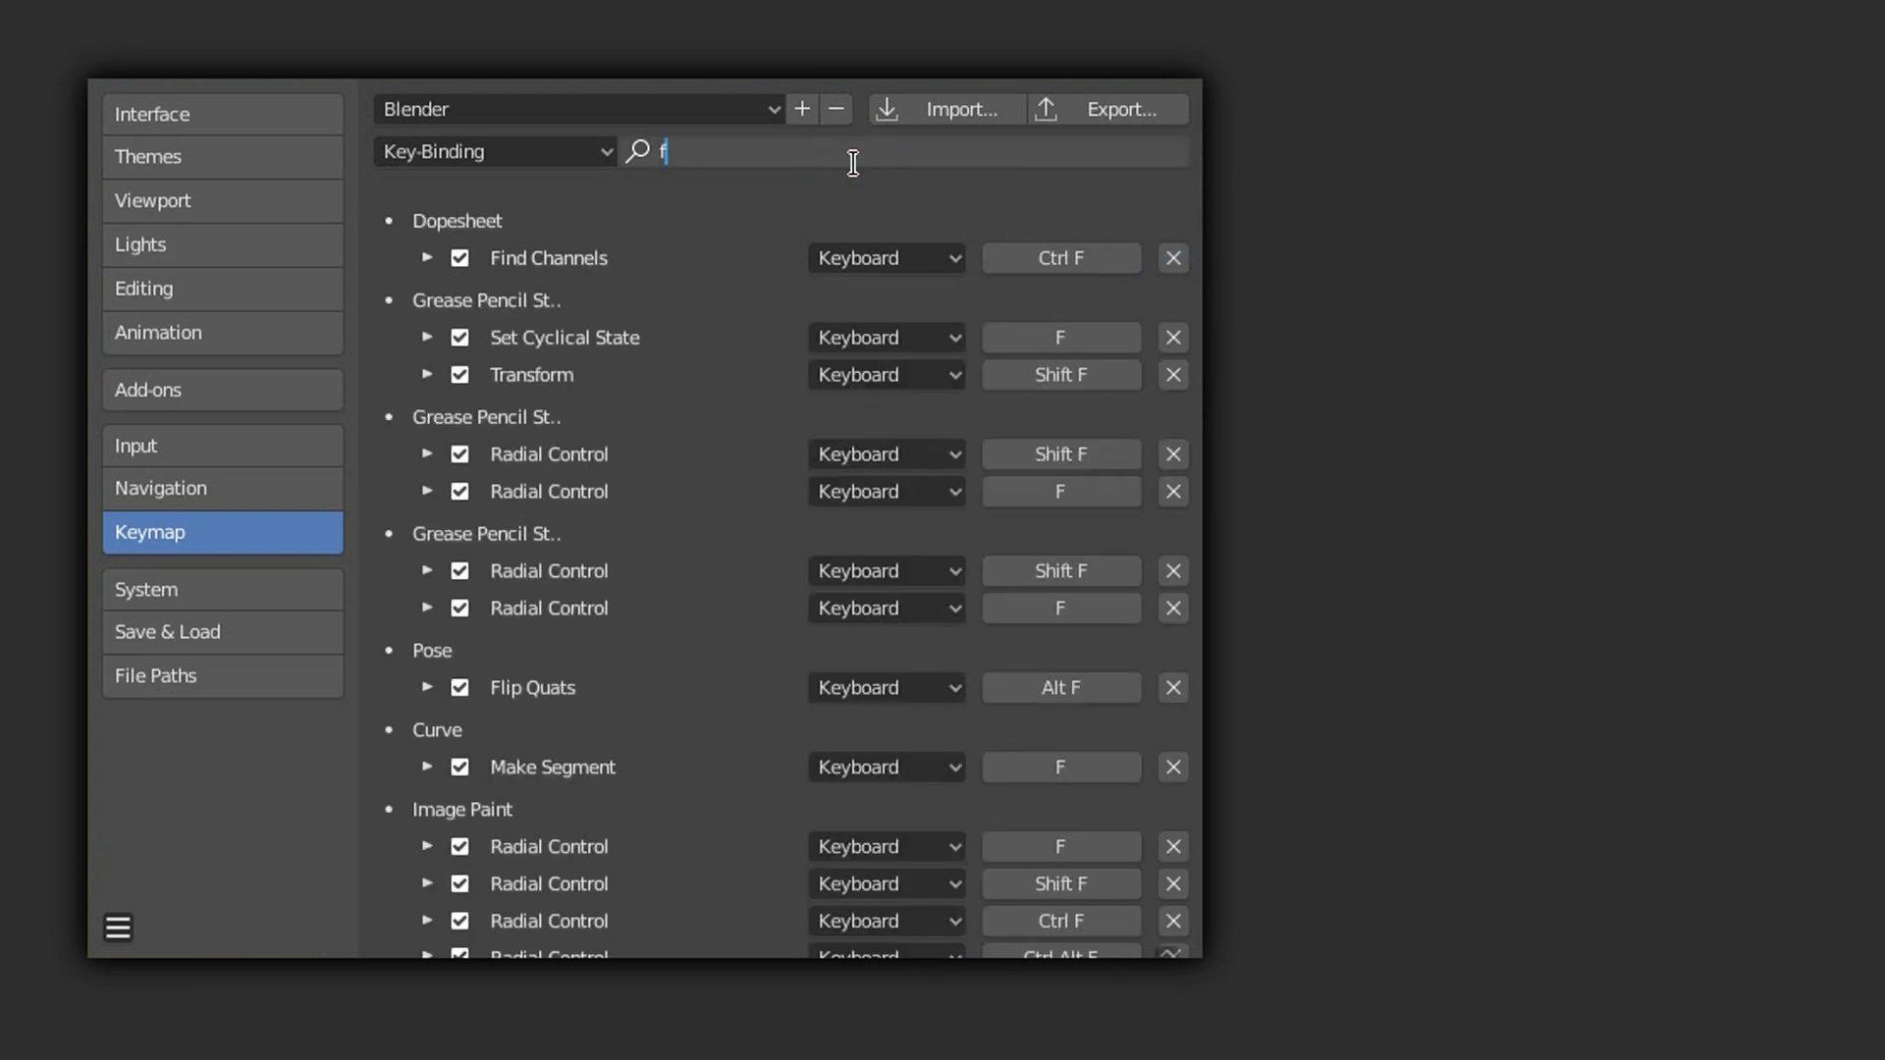
pyautogui.click(1061, 297)
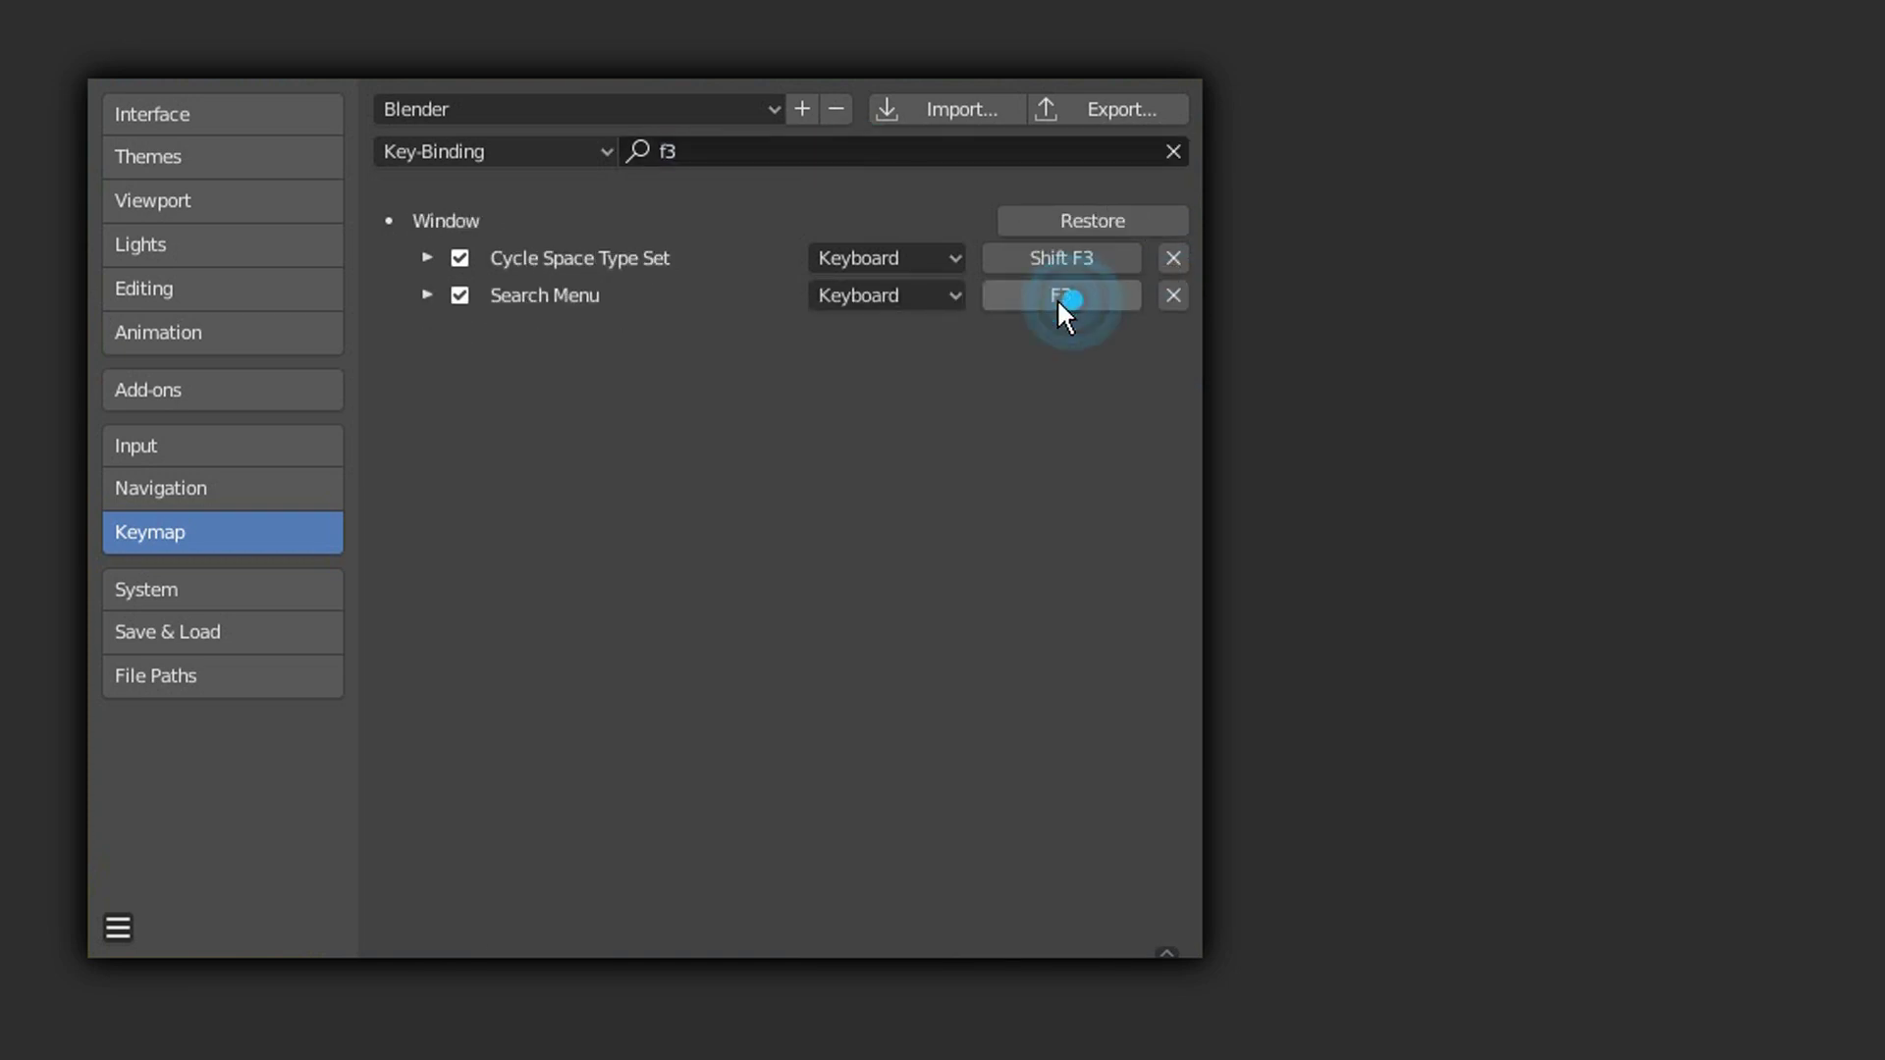
pyautogui.click(1056, 297)
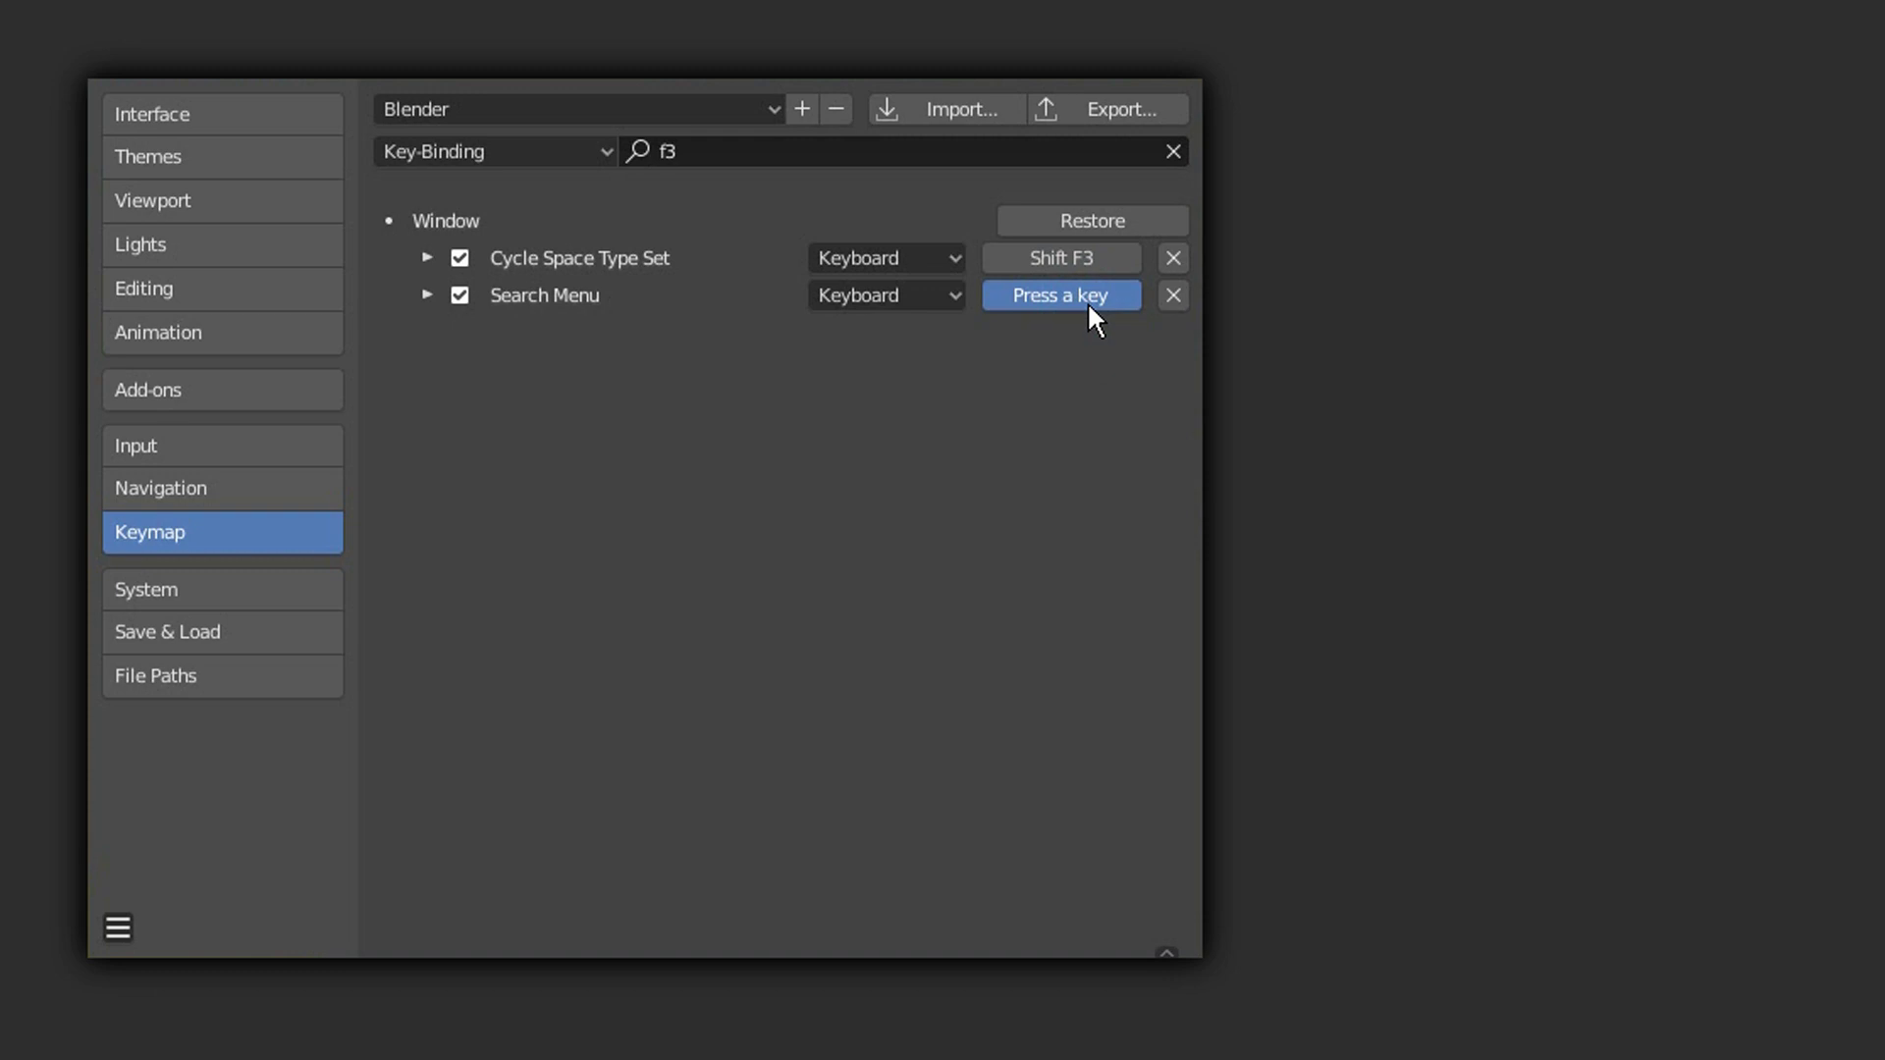
pyautogui.press('space')
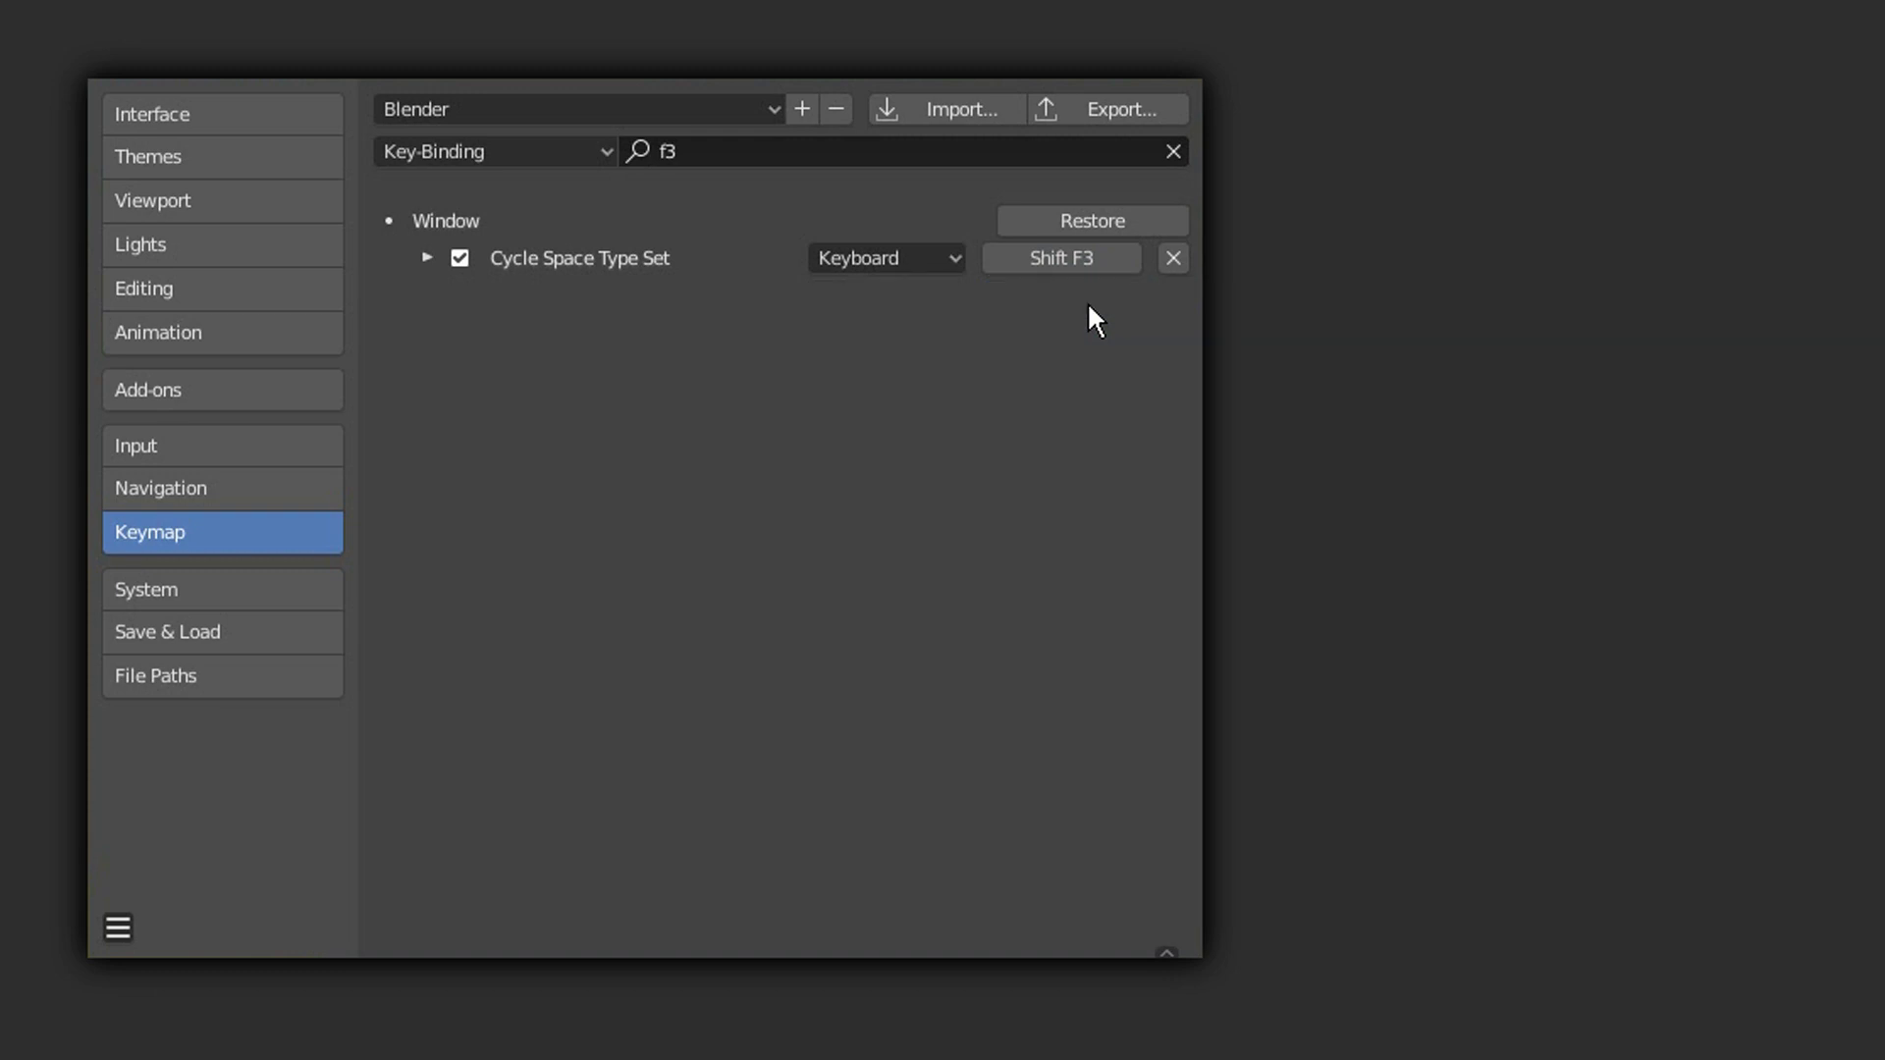
# Step: Search for Z, remove the 3D View Shading shortcut, and clear the search
pyautogui.click(809, 154)
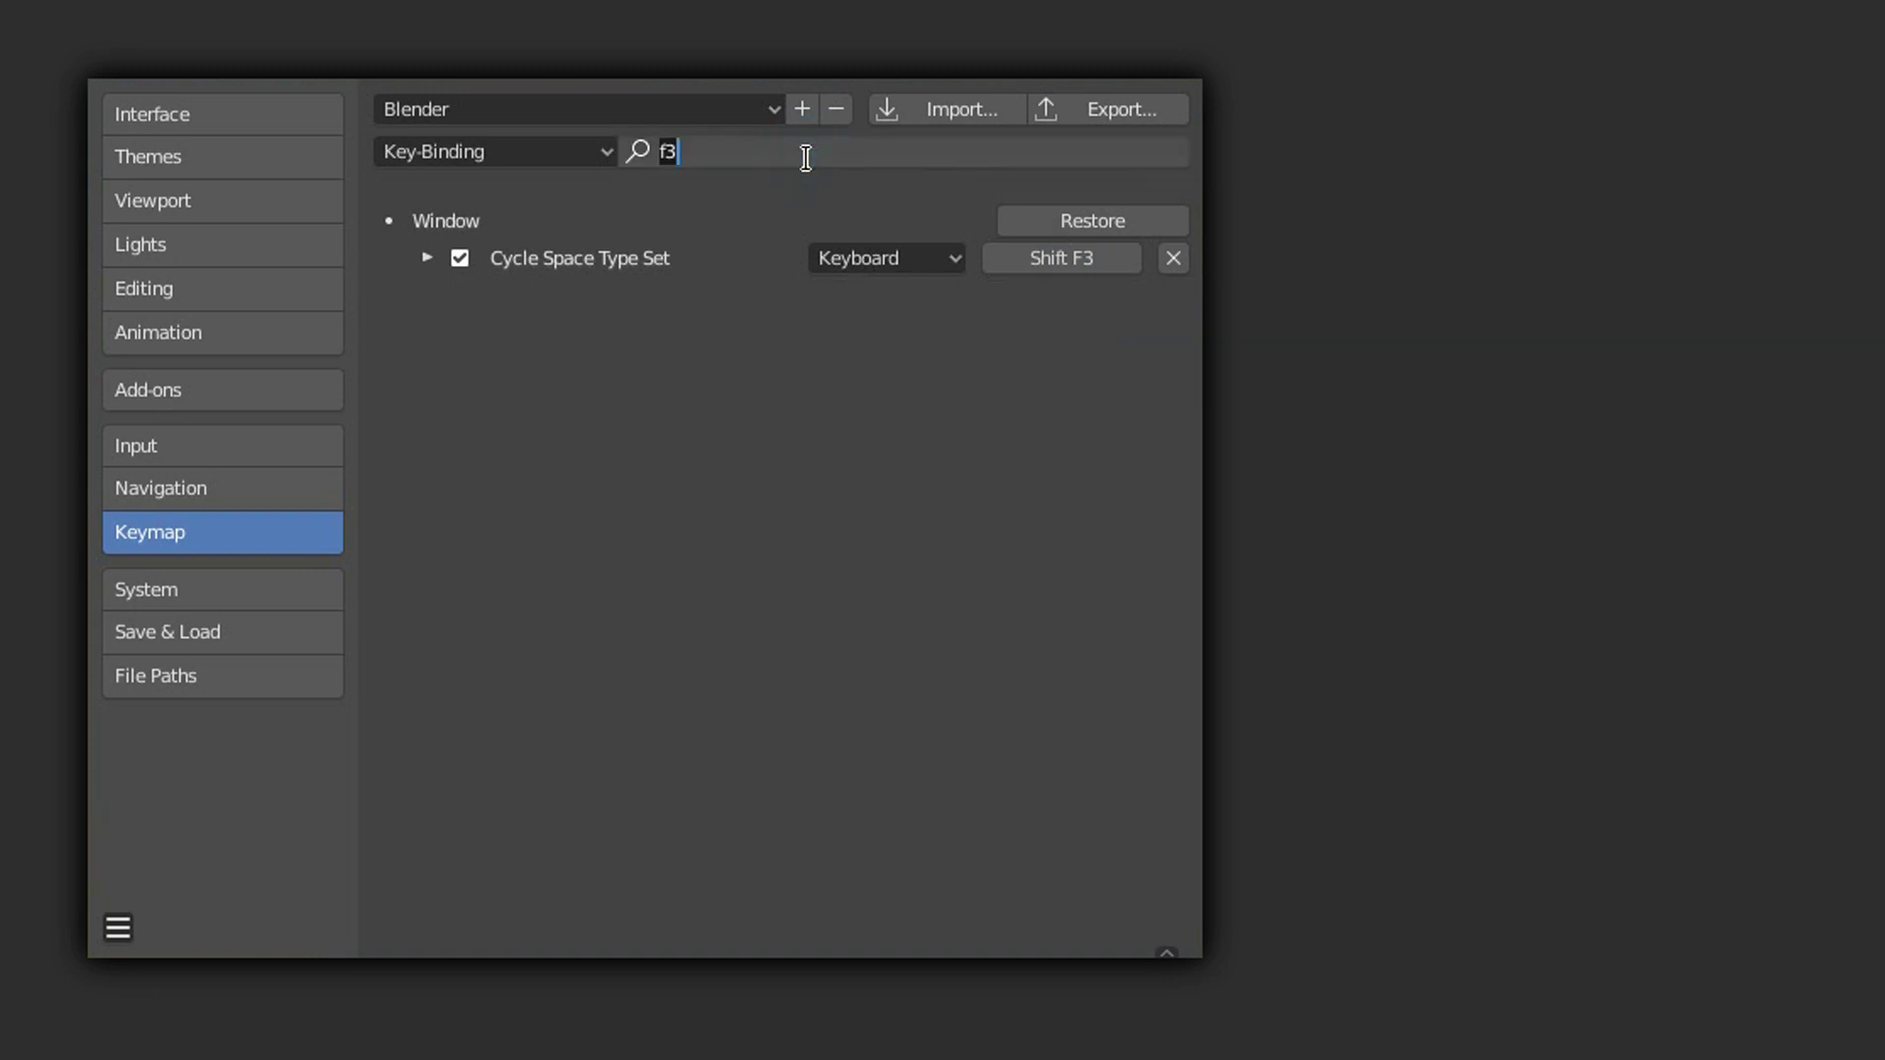
pyautogui.write('z')
pyautogui.press('Return')
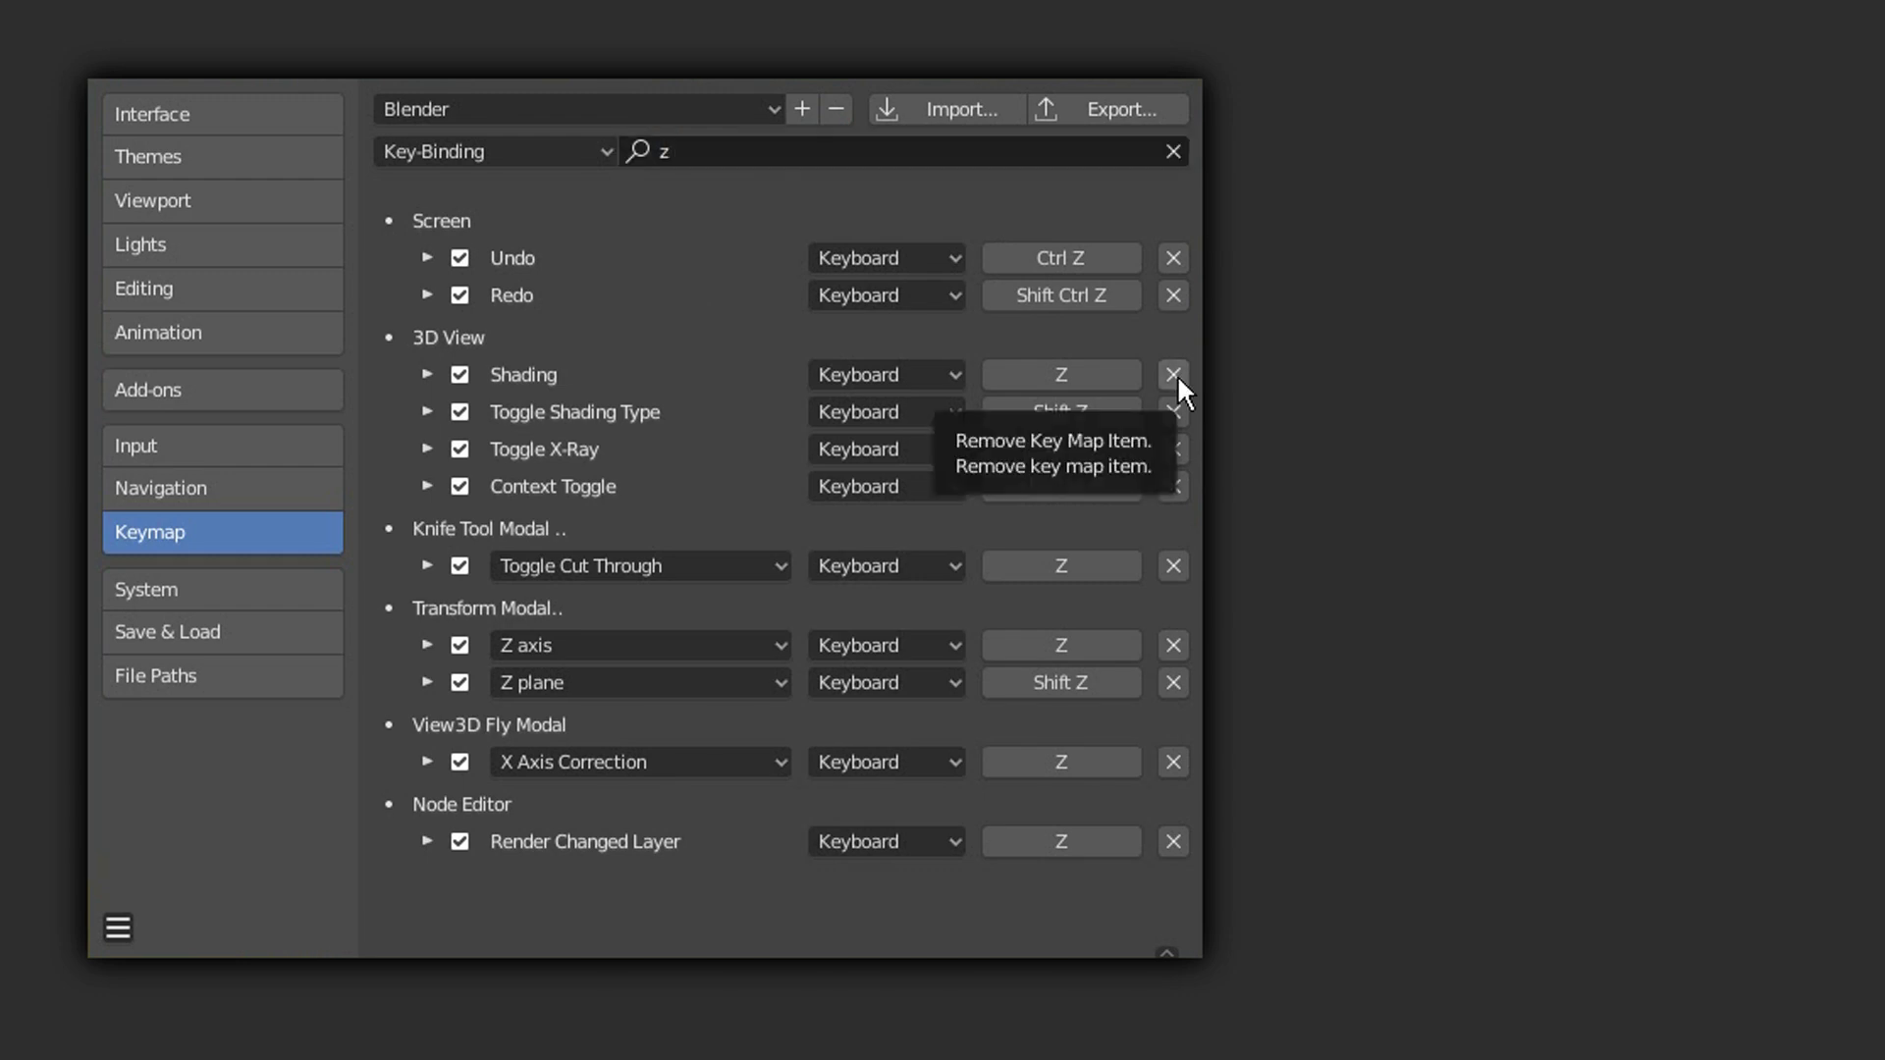
pyautogui.click(1173, 374)
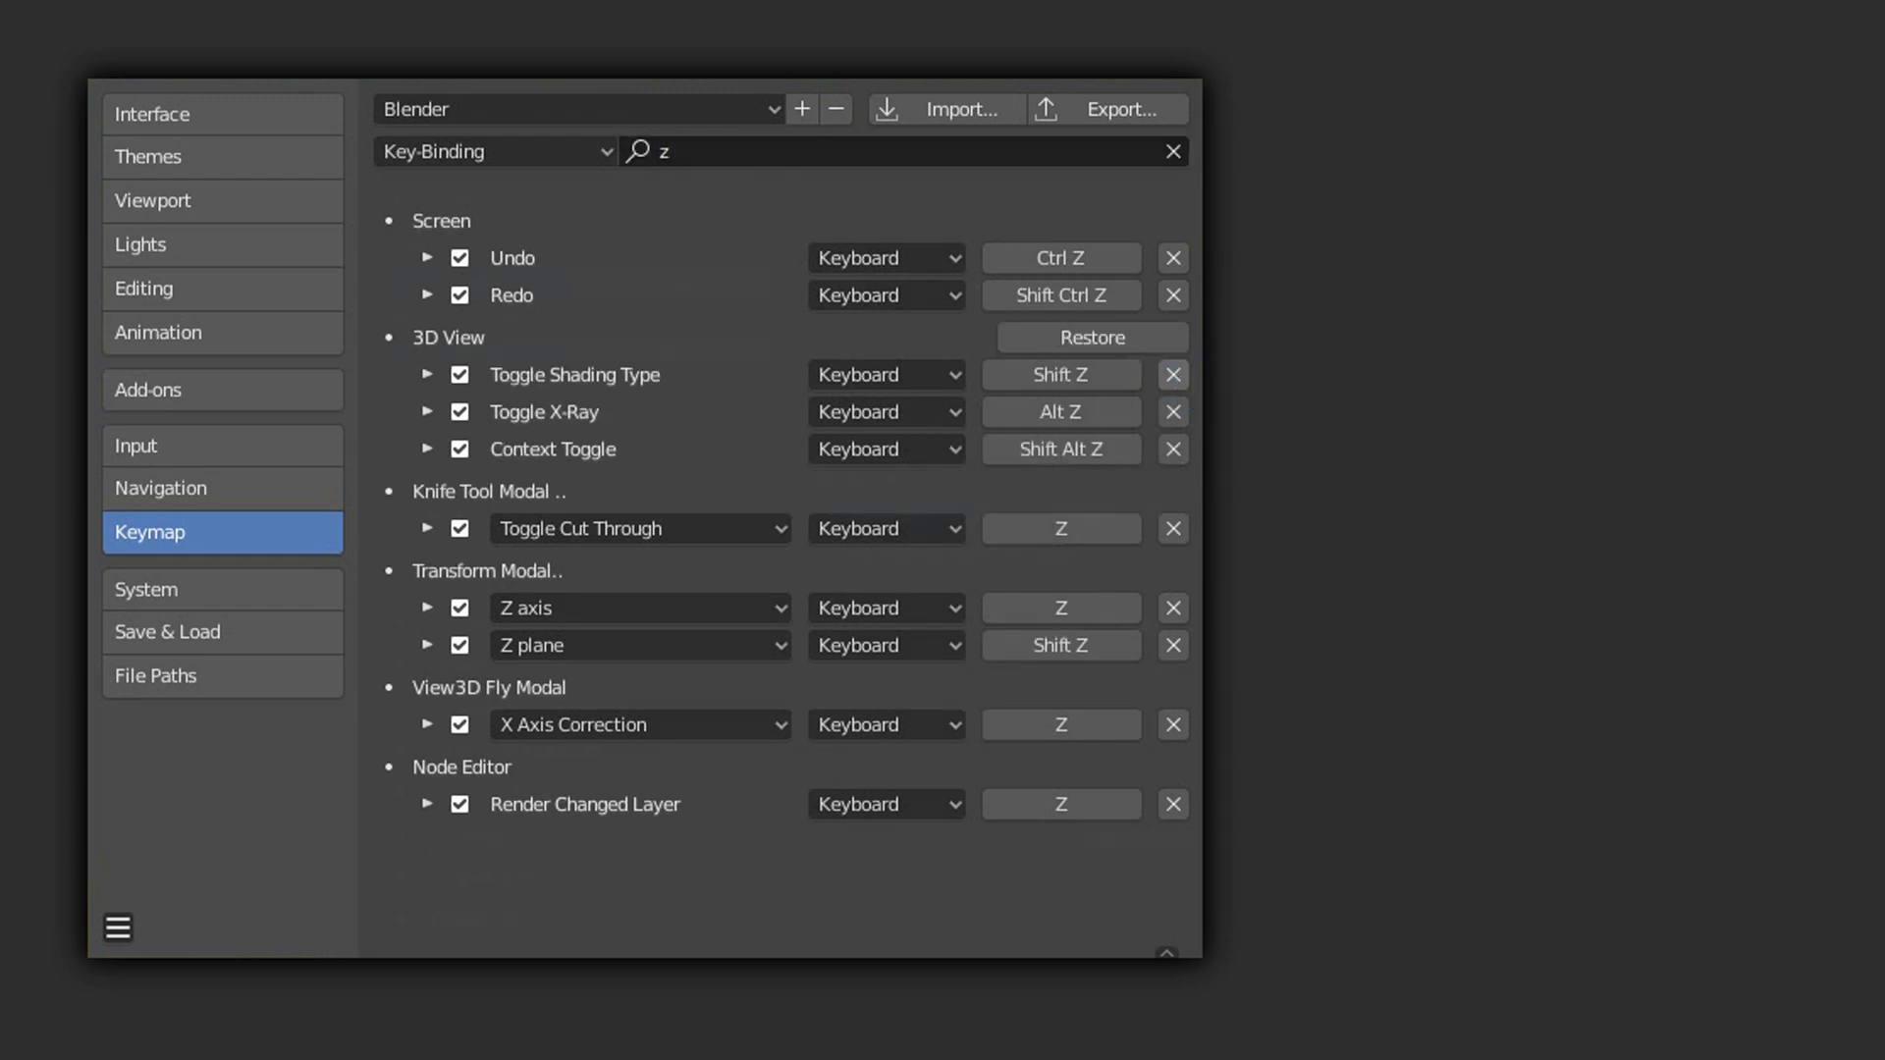
pyautogui.click(1173, 151)
# Step: Add a new entry to the Window keymap and bind it to F3
pyautogui.click(406, 623)
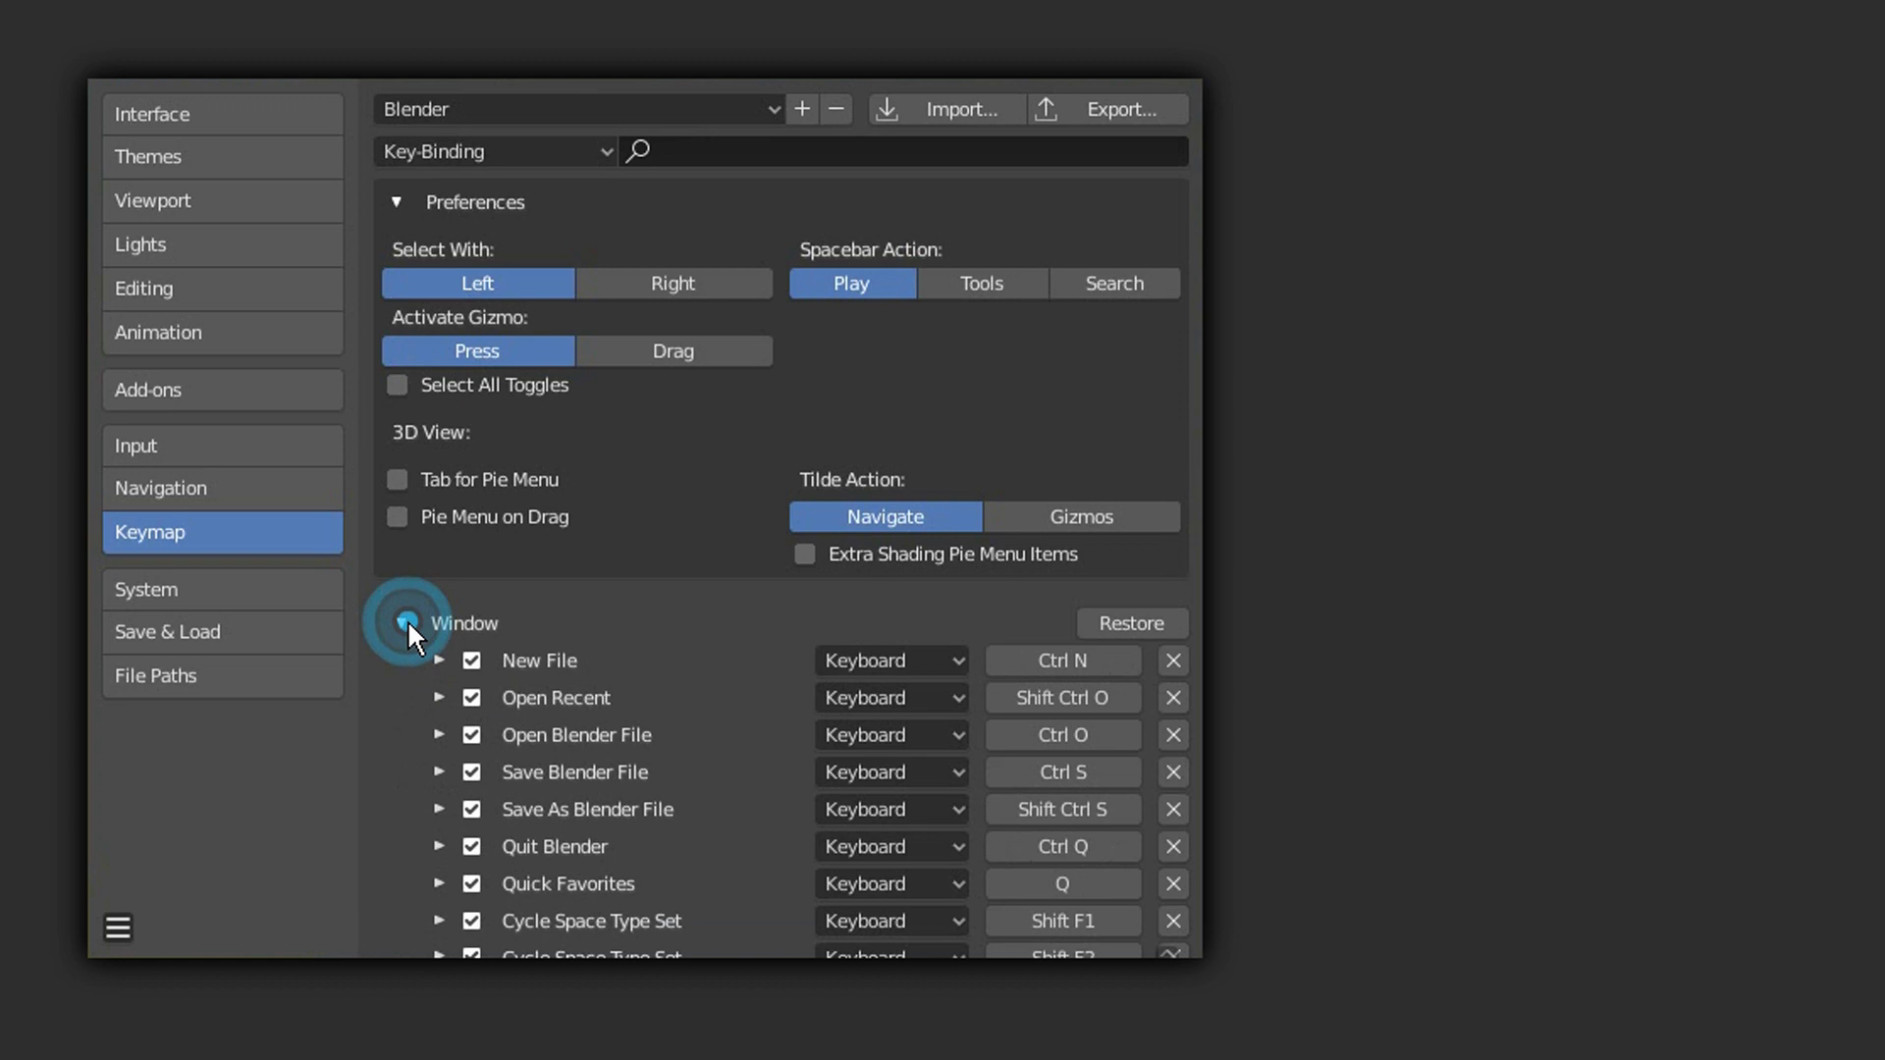
pyautogui.moveTo(1187, 253); pyautogui.dragTo(1192, 621)
pyautogui.click(505, 556)
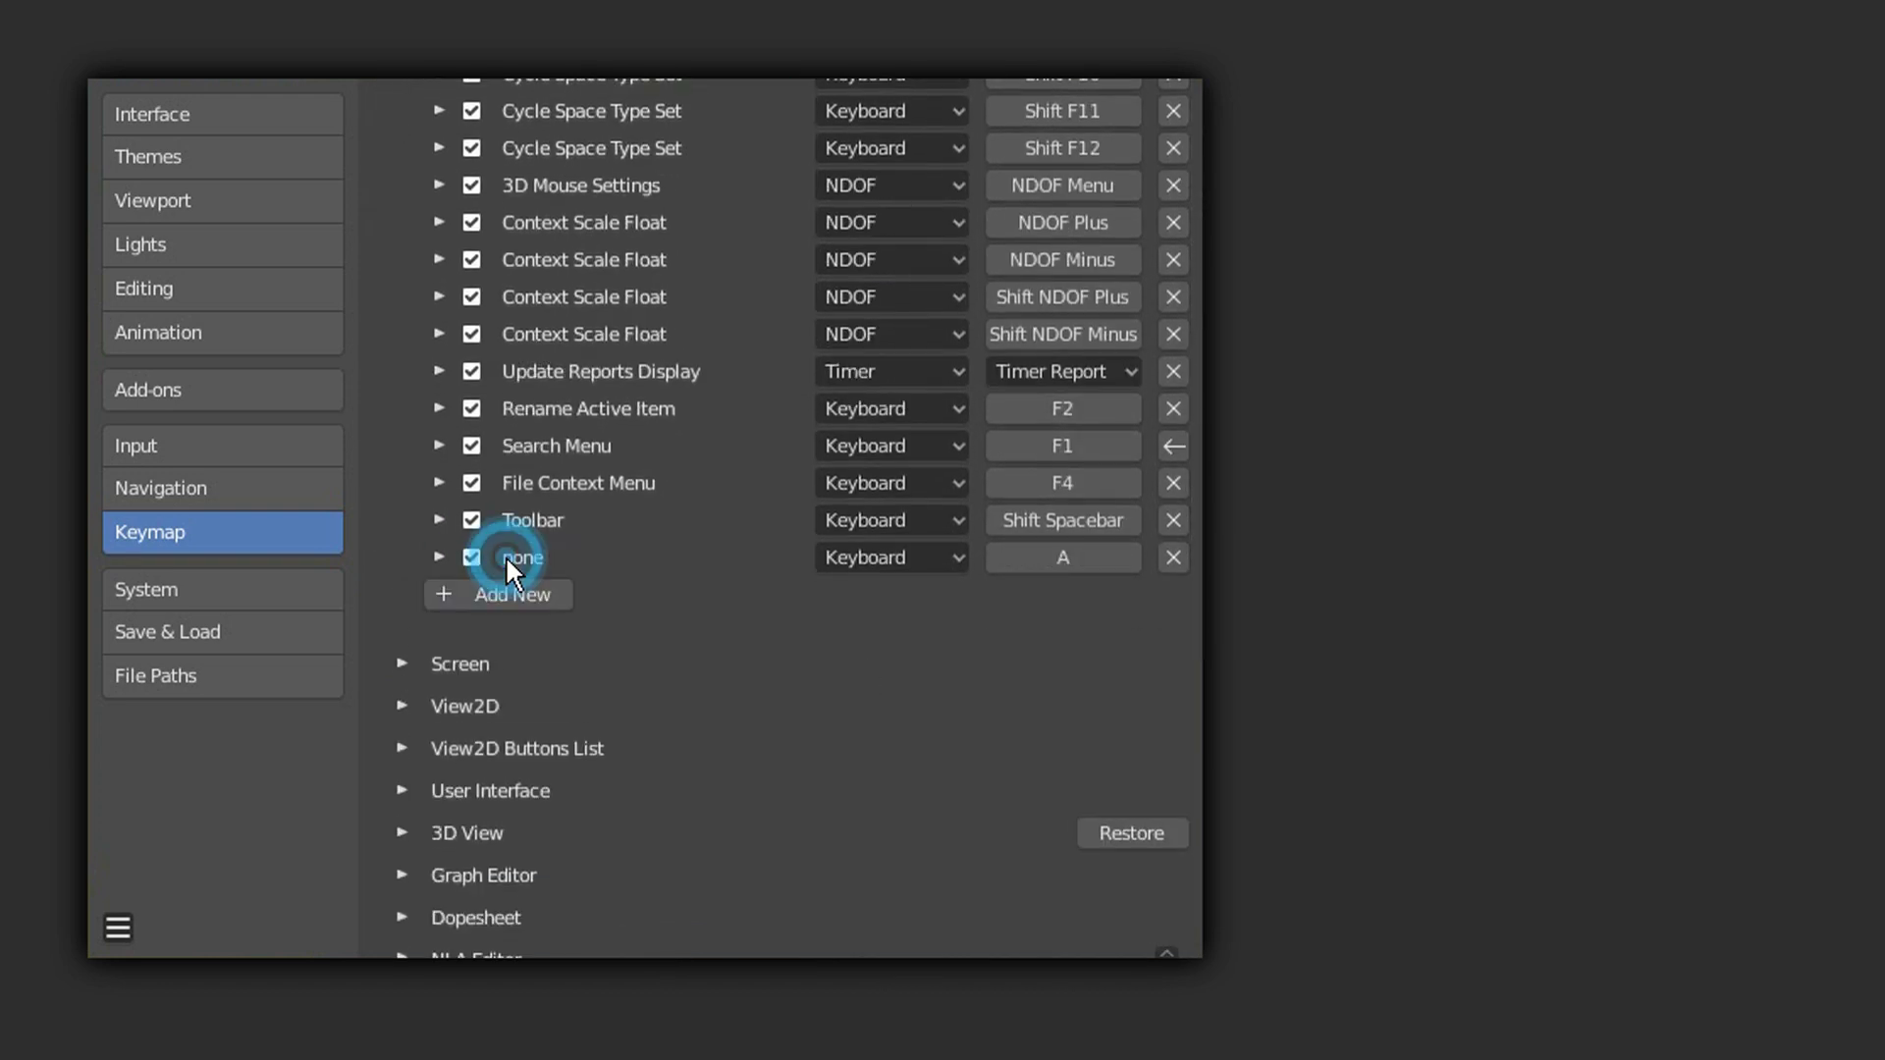
pyautogui.click(444, 566)
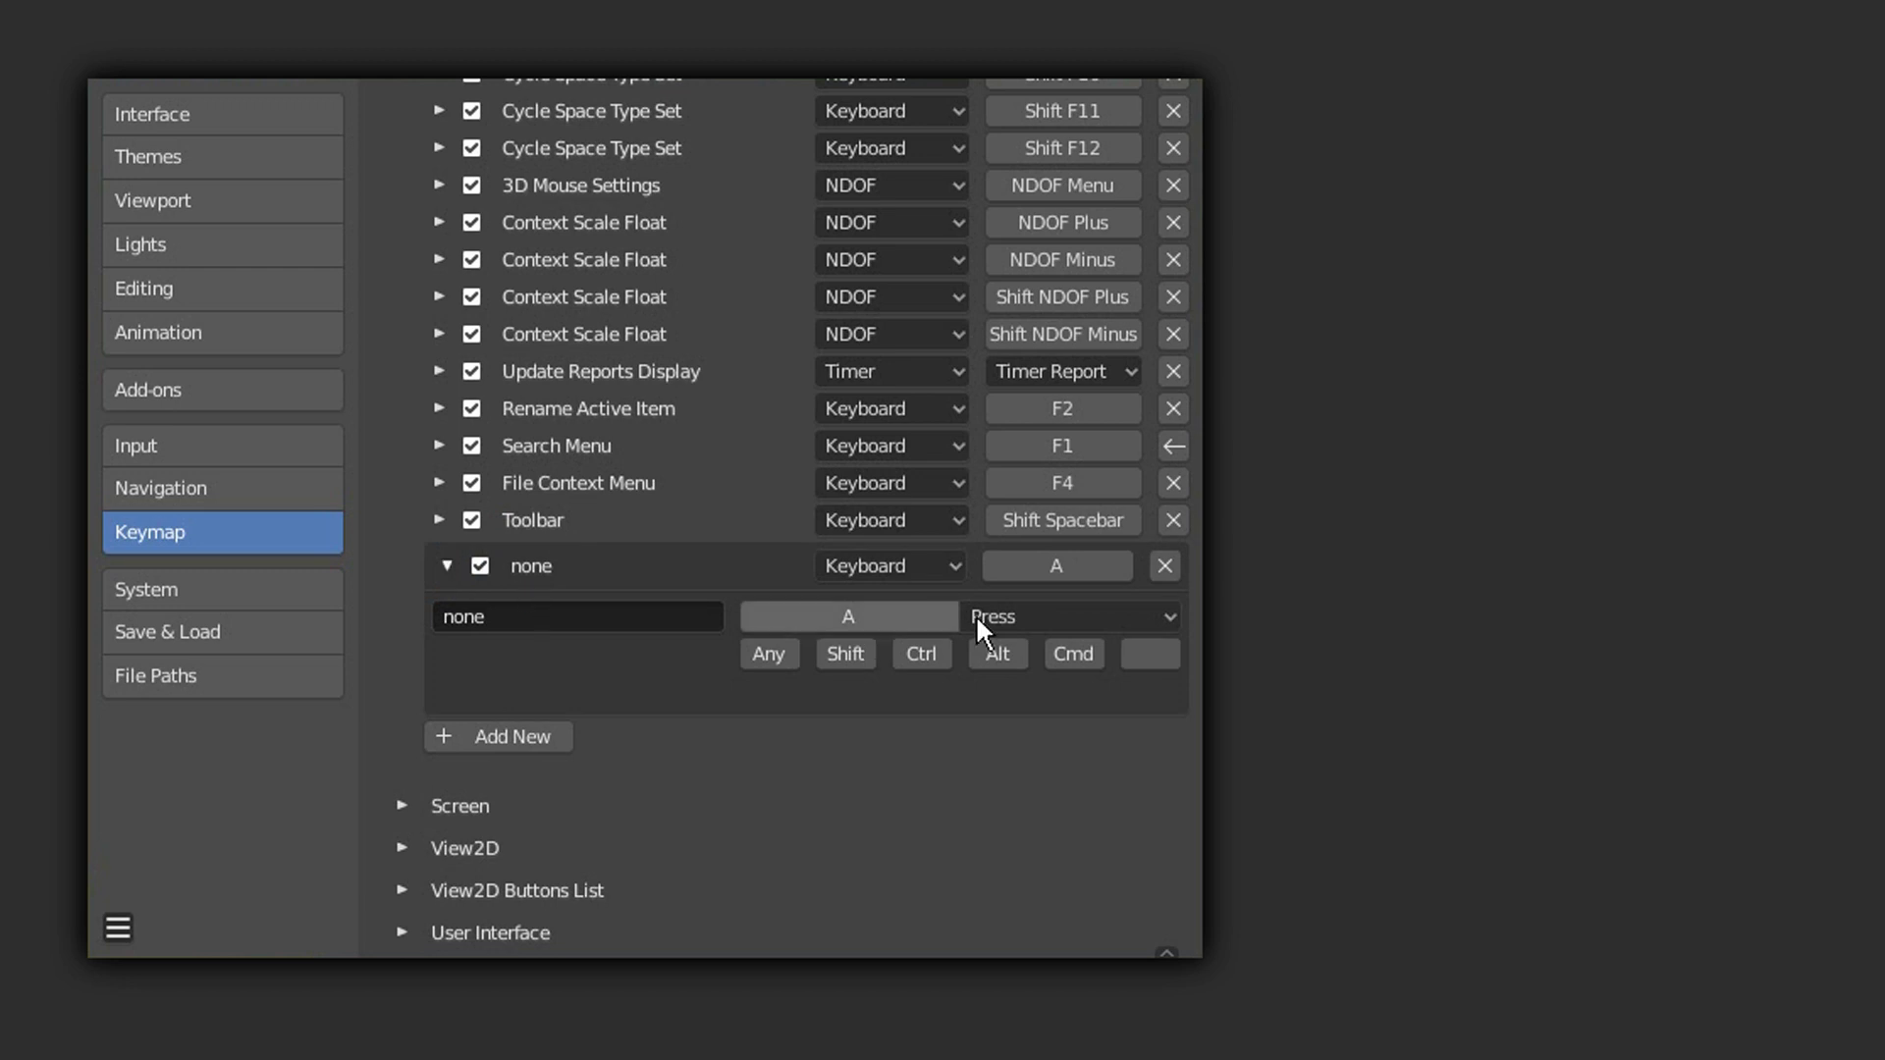
pyautogui.click(1044, 562)
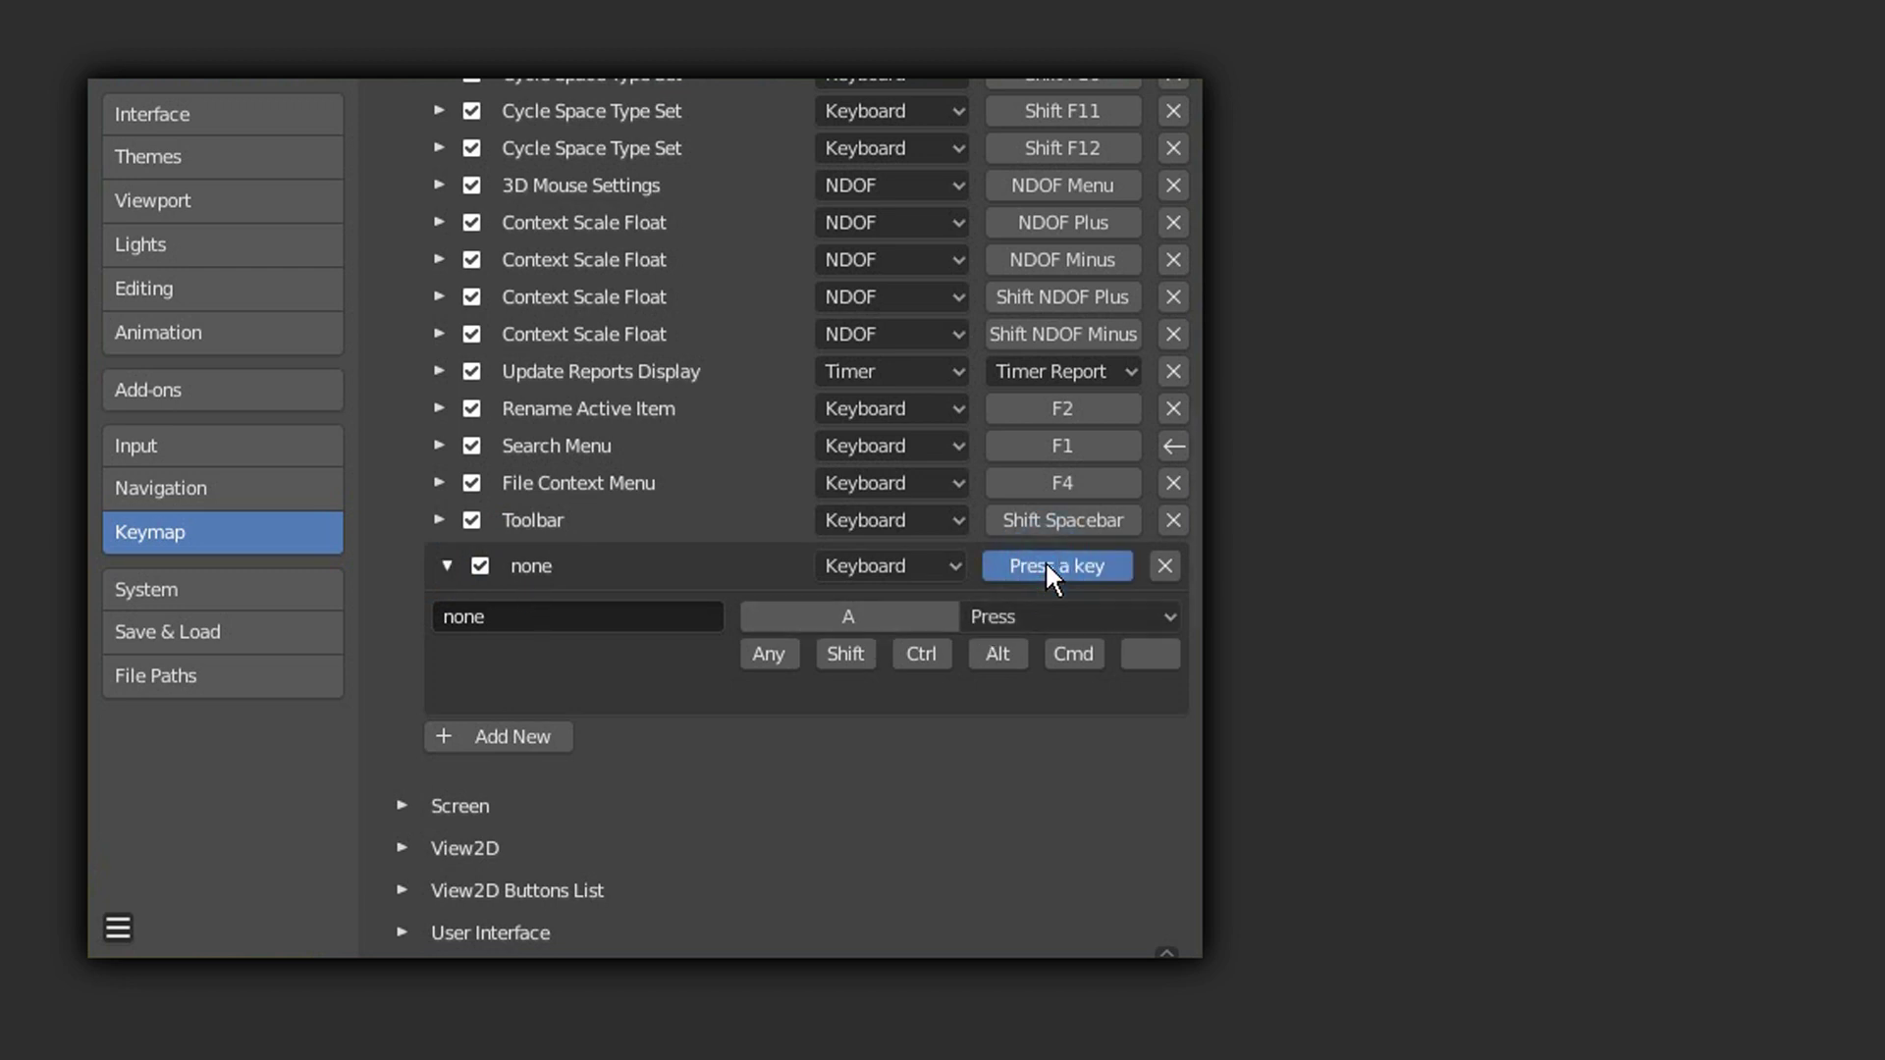
pyautogui.press('F3')
# Step: Set the F3 entry's operator to view3d.toggle_shading with Type Wireframe, then collapse it
pyautogui.click(565, 602)
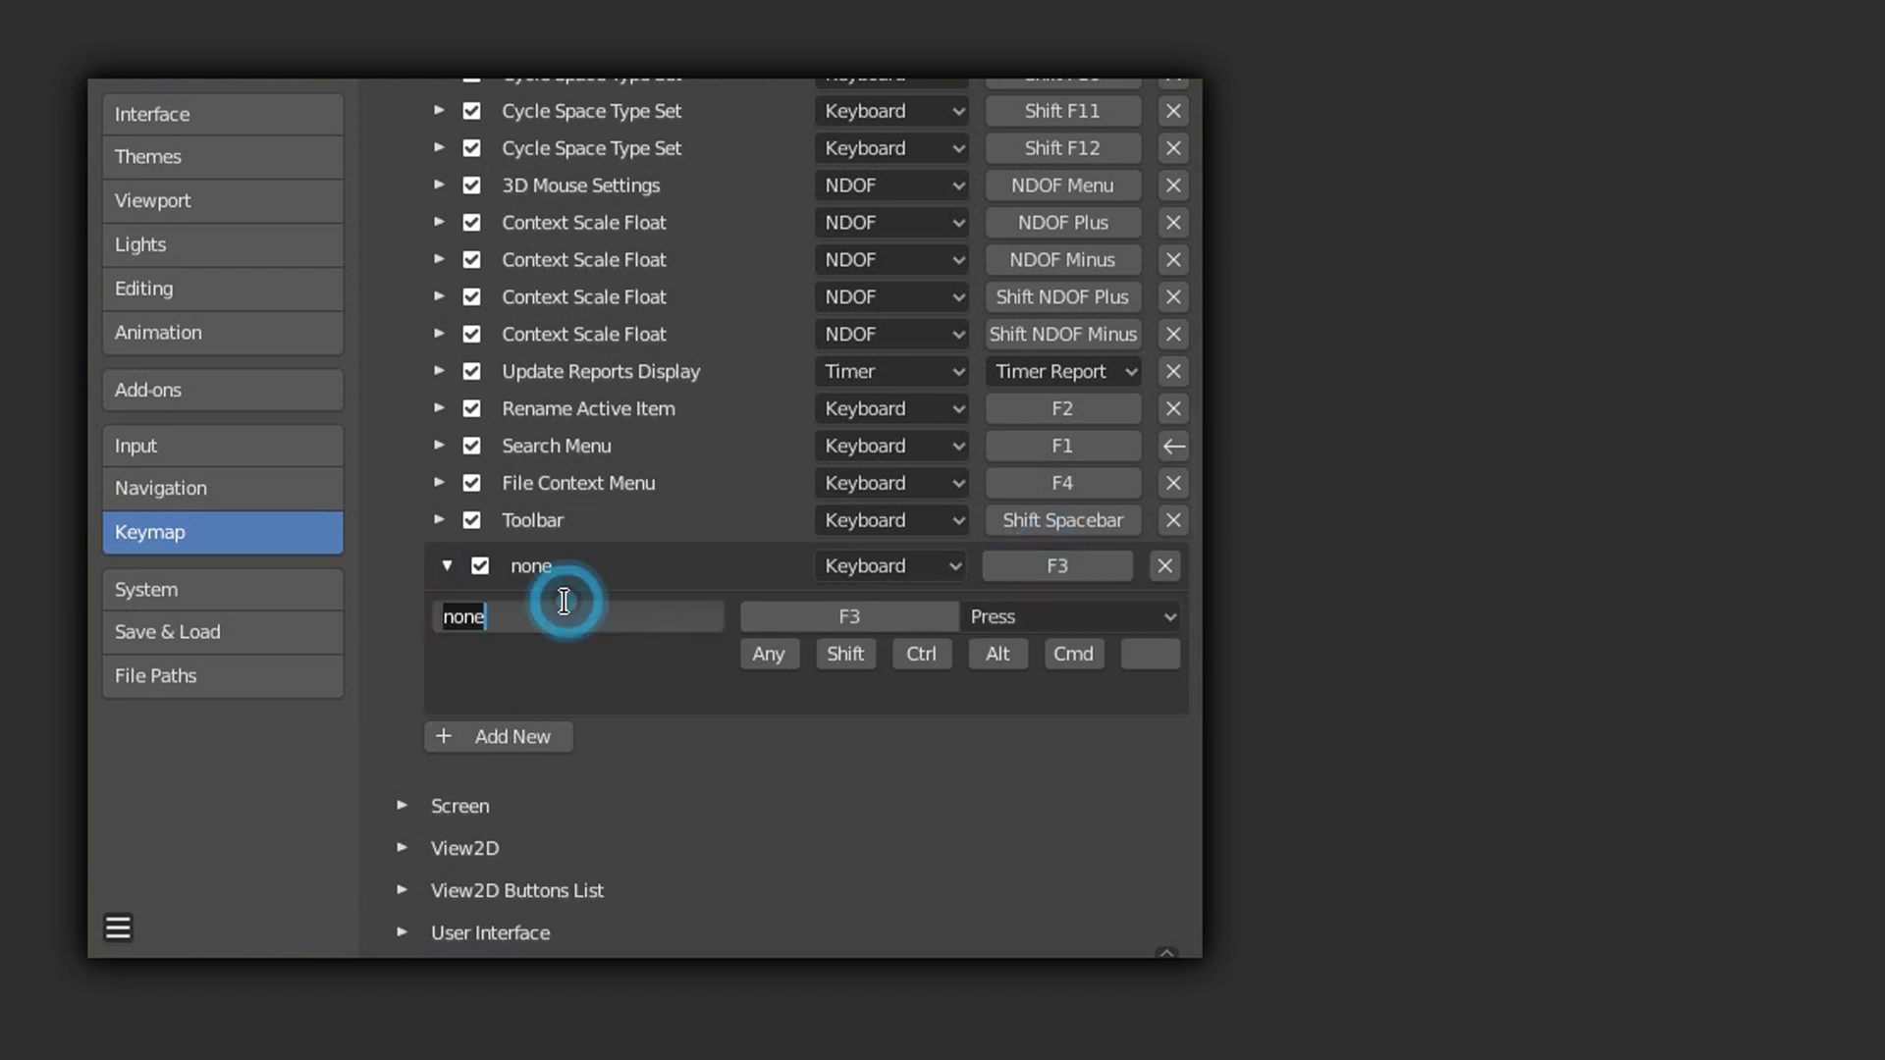
pyautogui.write('view3d.toggle_shading')
pyautogui.click(418, 643)
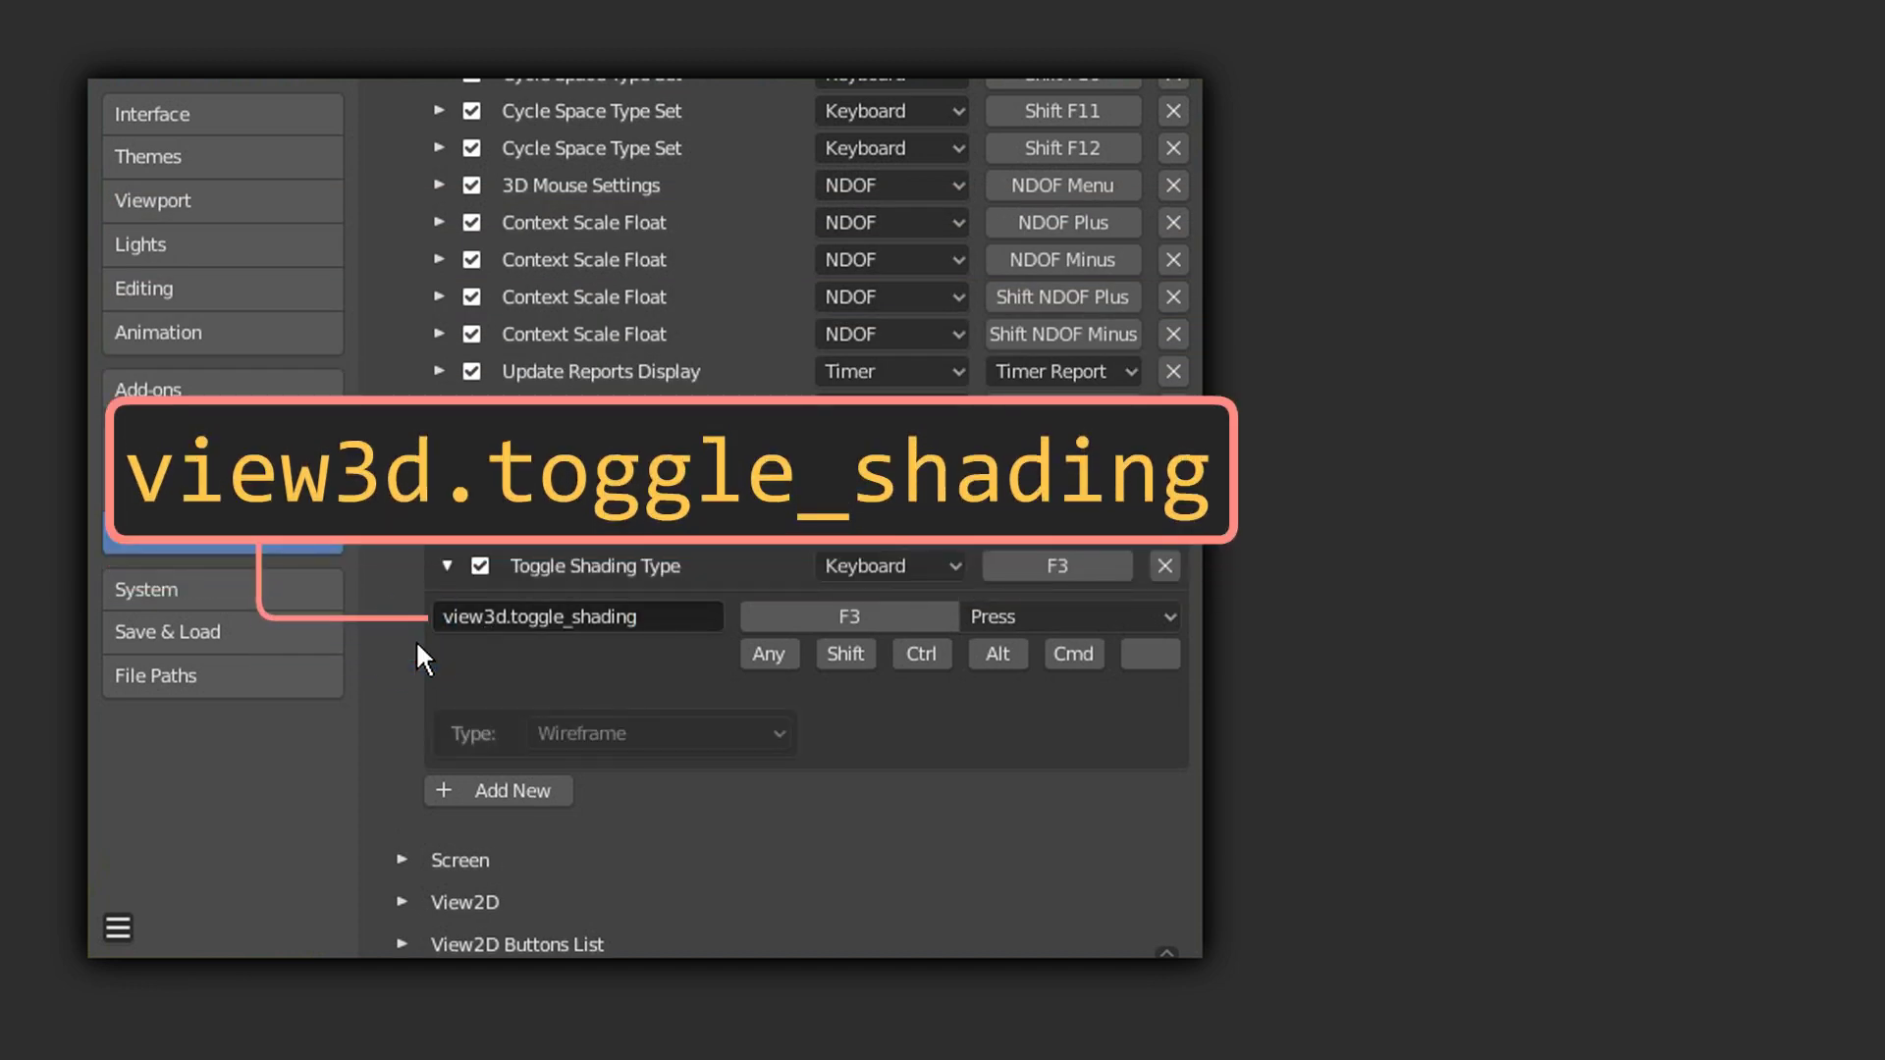
pyautogui.click(639, 733)
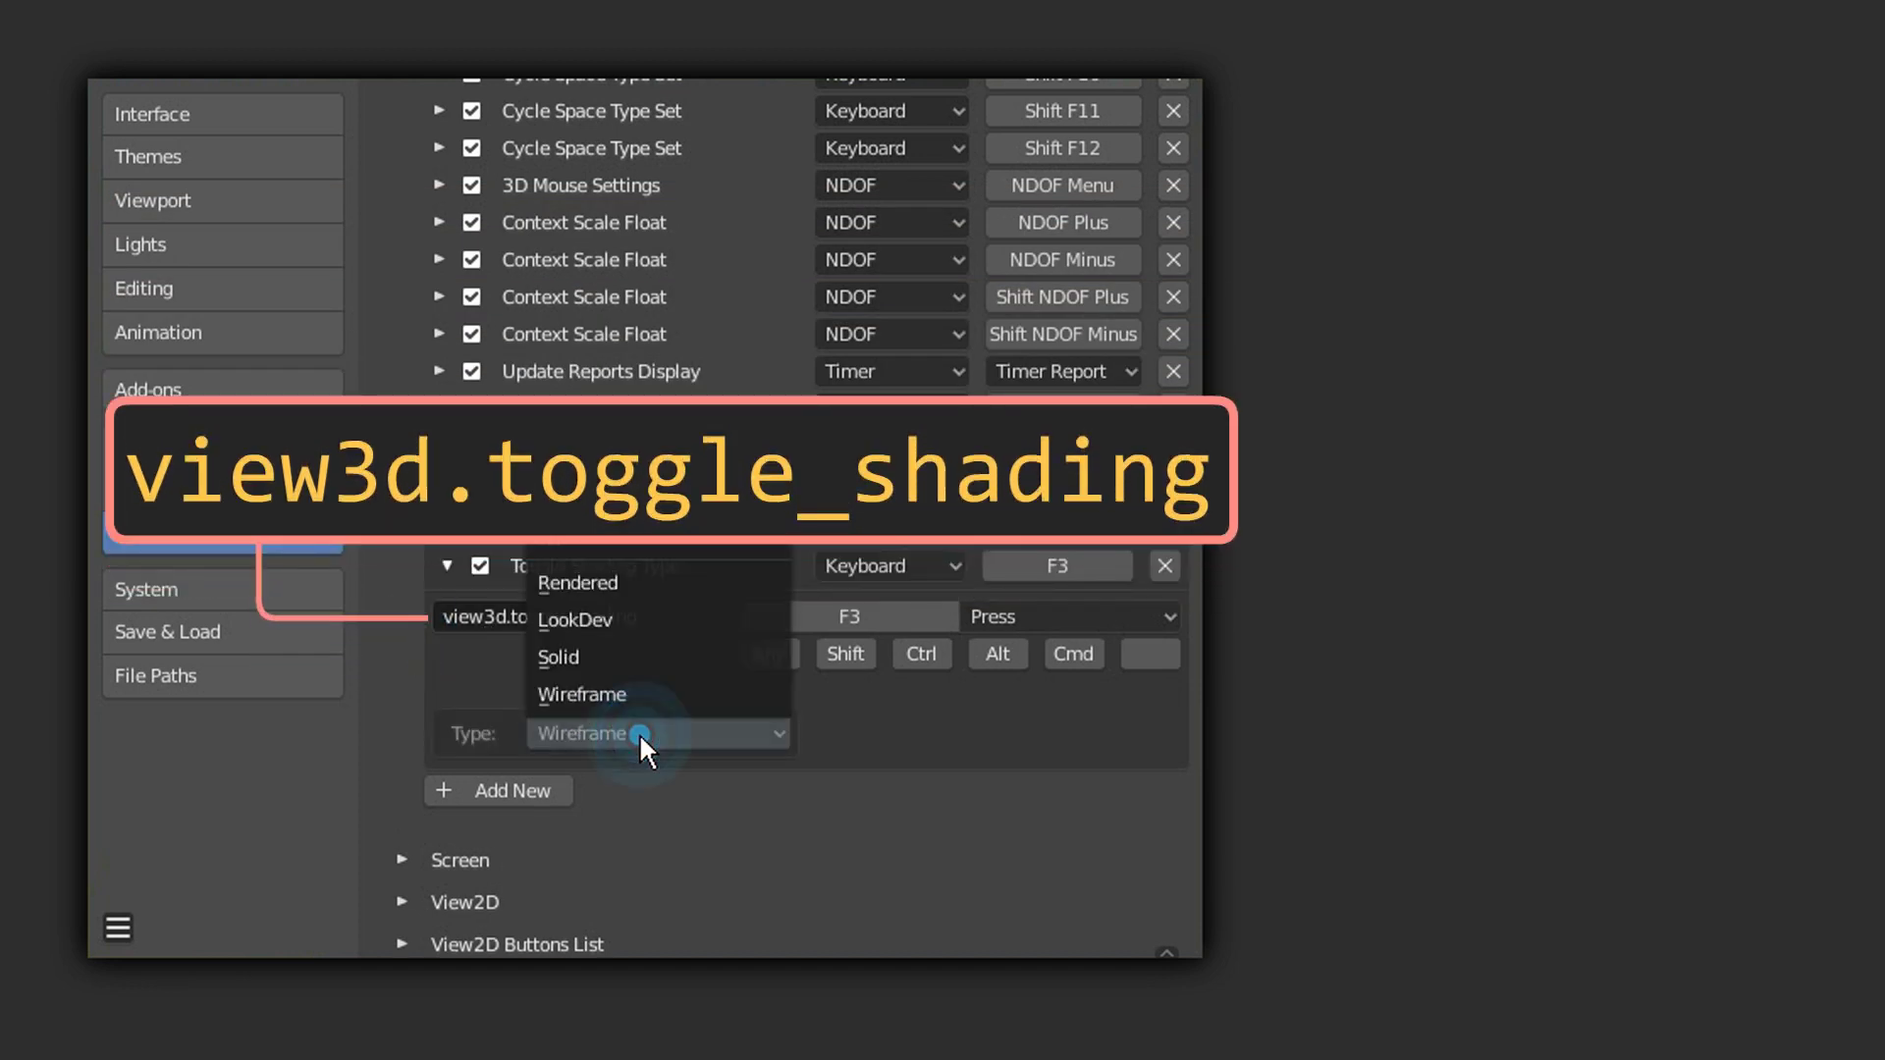
pyautogui.click(709, 691)
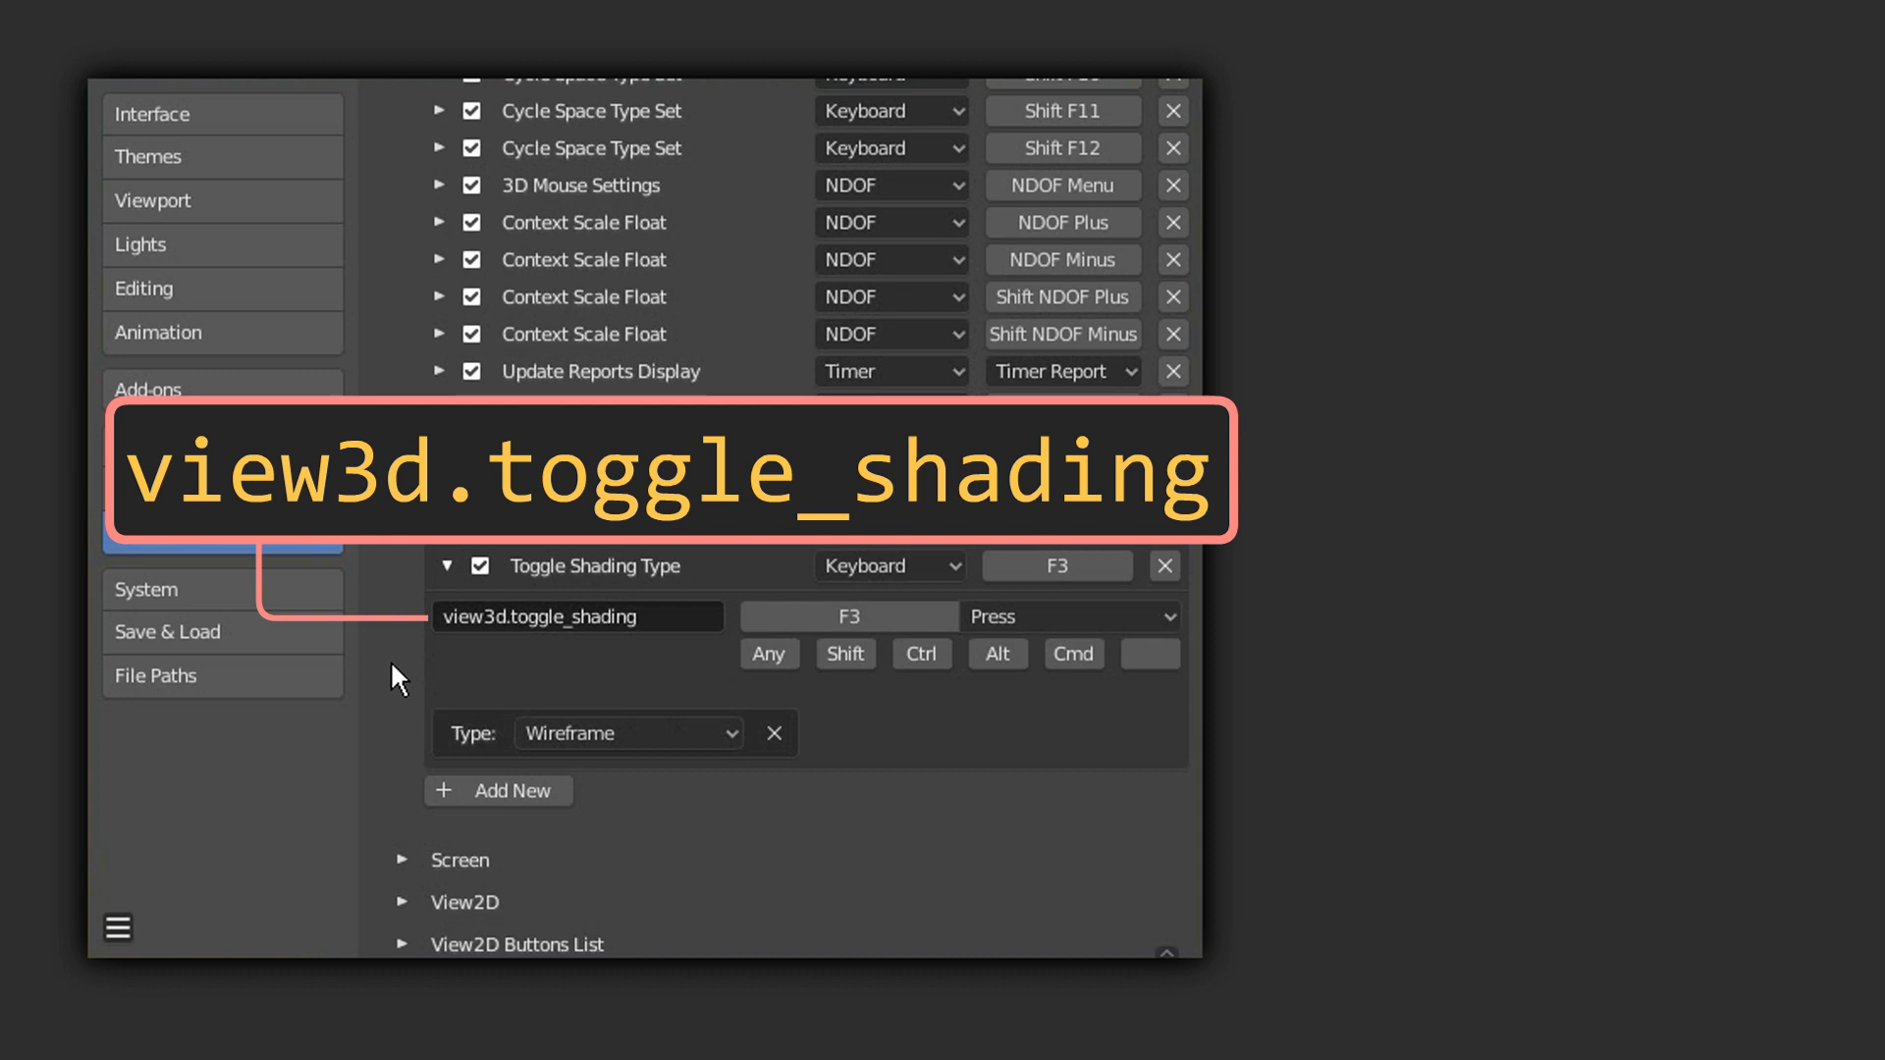
pyautogui.click(449, 565)
pyautogui.moveTo(1191, 462); pyautogui.dragTo(1174, 150)
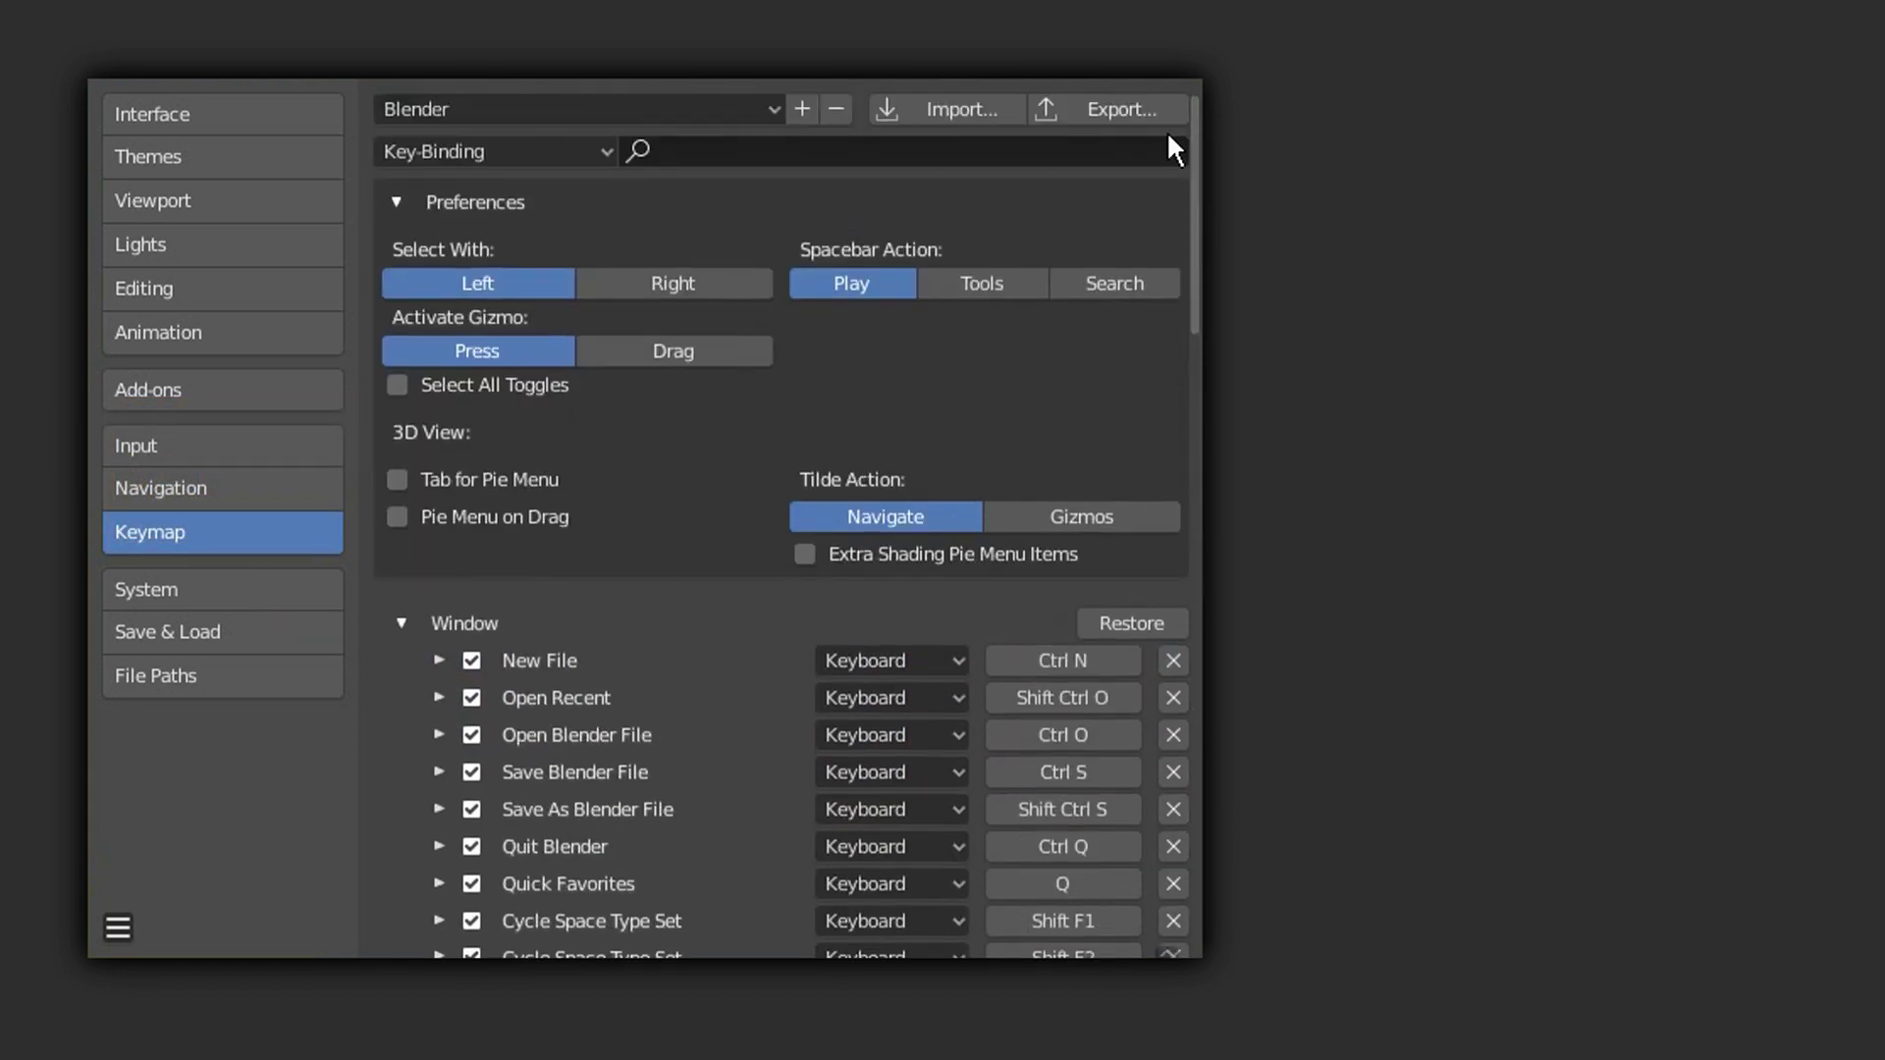
# Step: Remove the F4 File Context Menu binding and clear the key search
pyautogui.click(1040, 148)
pyautogui.write('f4')
pyautogui.press('Return')
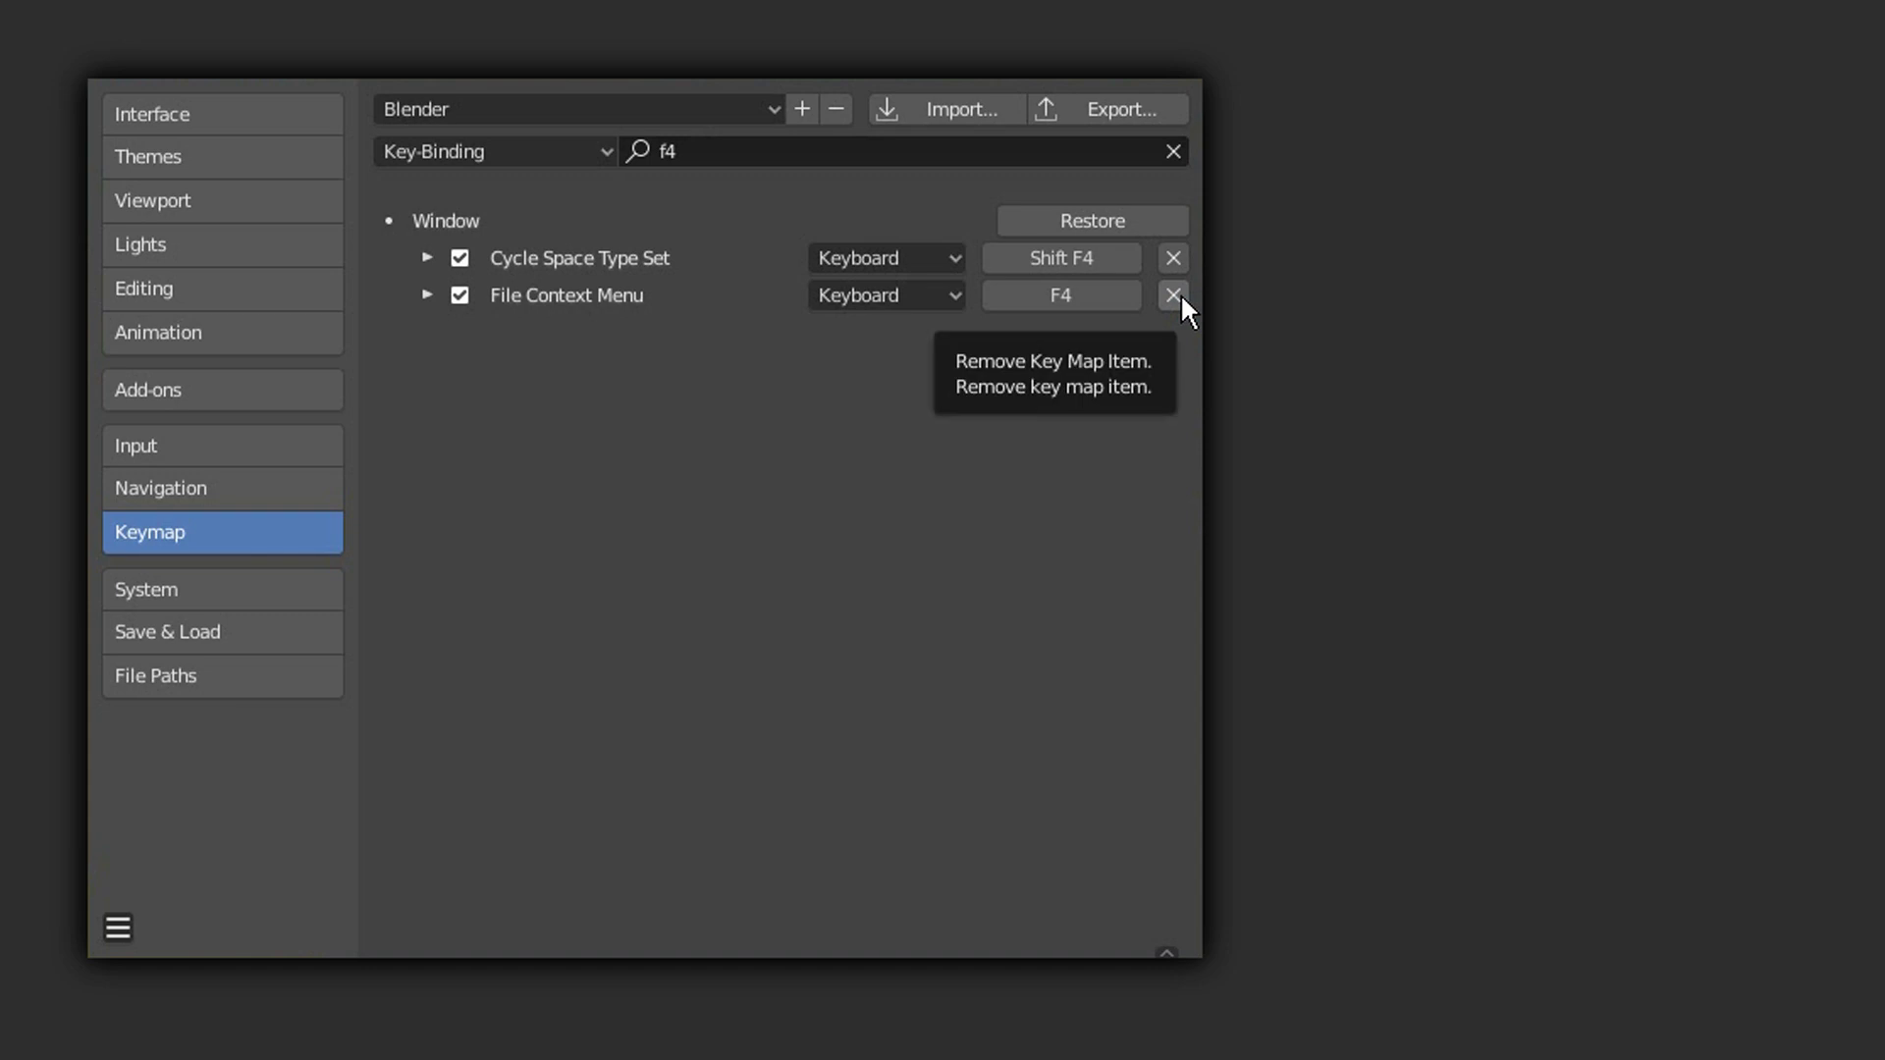
pyautogui.click(1174, 295)
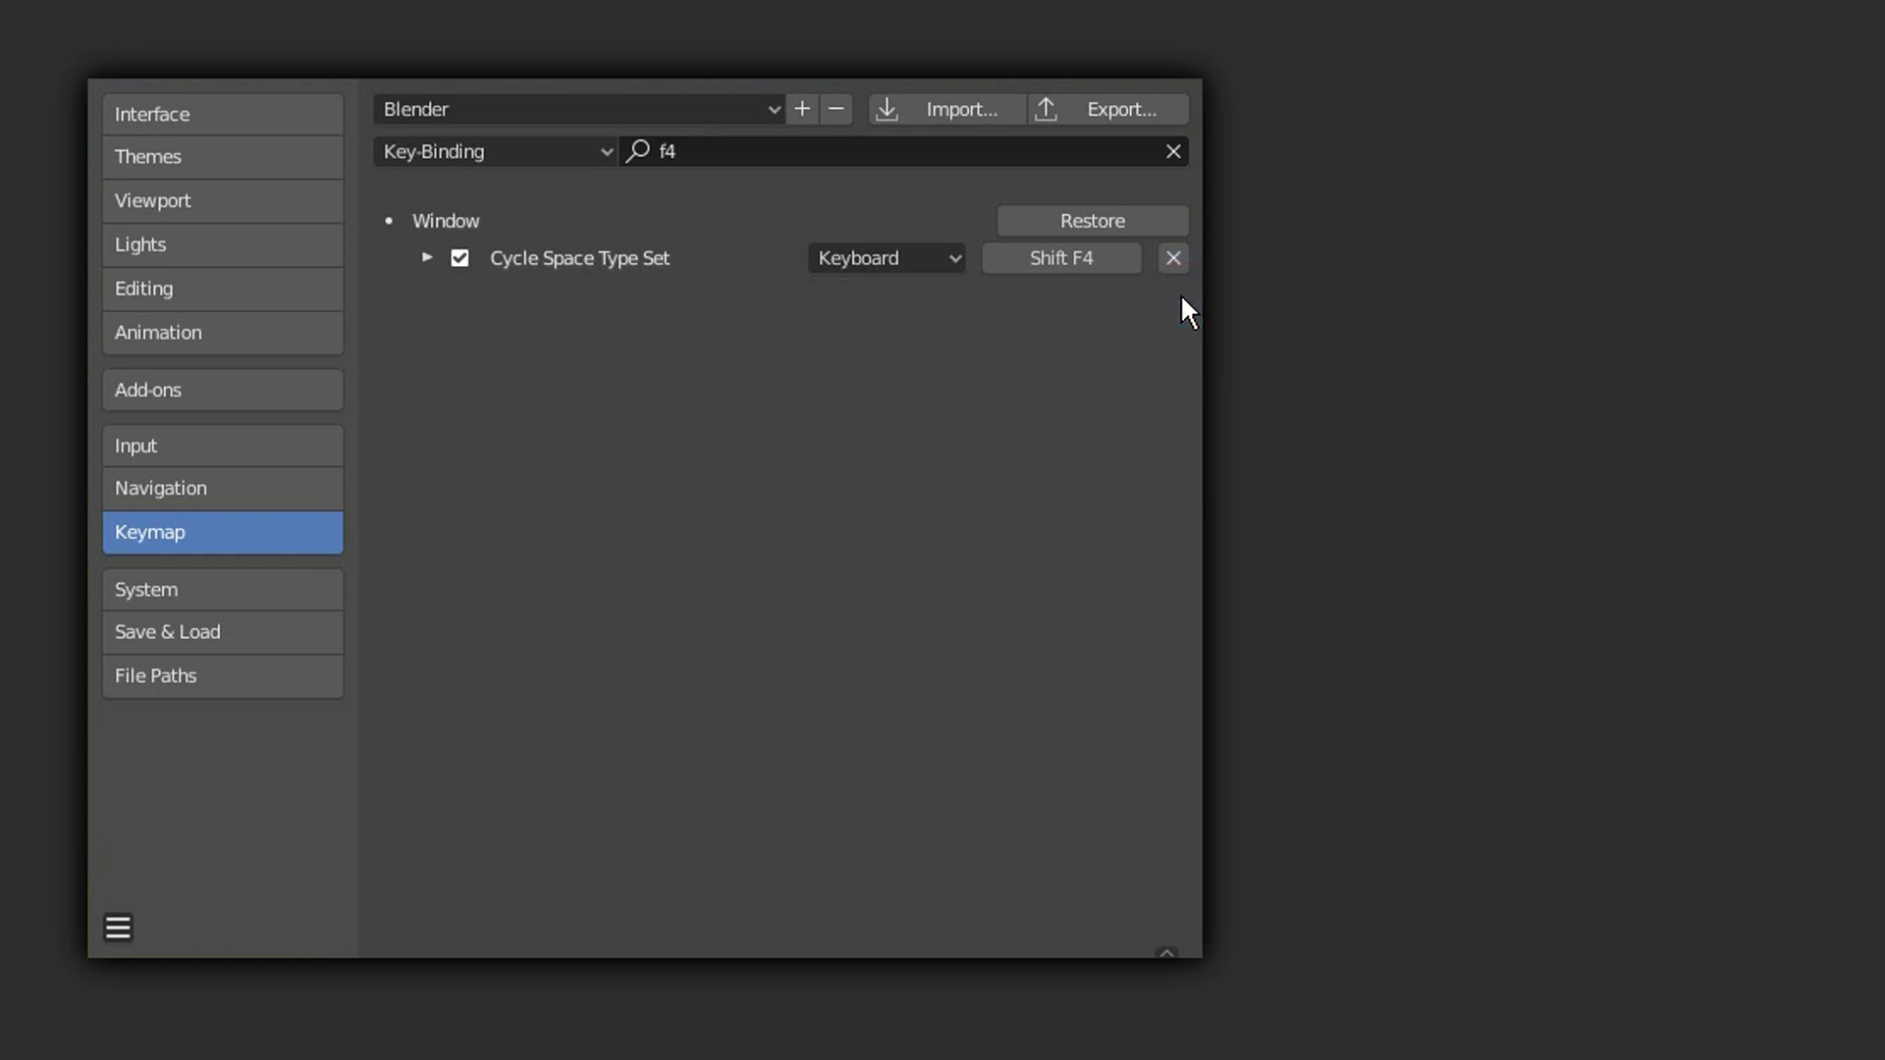
pyautogui.click(1174, 151)
# Step: Add a new Window keymap entry bound to F4
pyautogui.scroll(-15, 1182, 239)
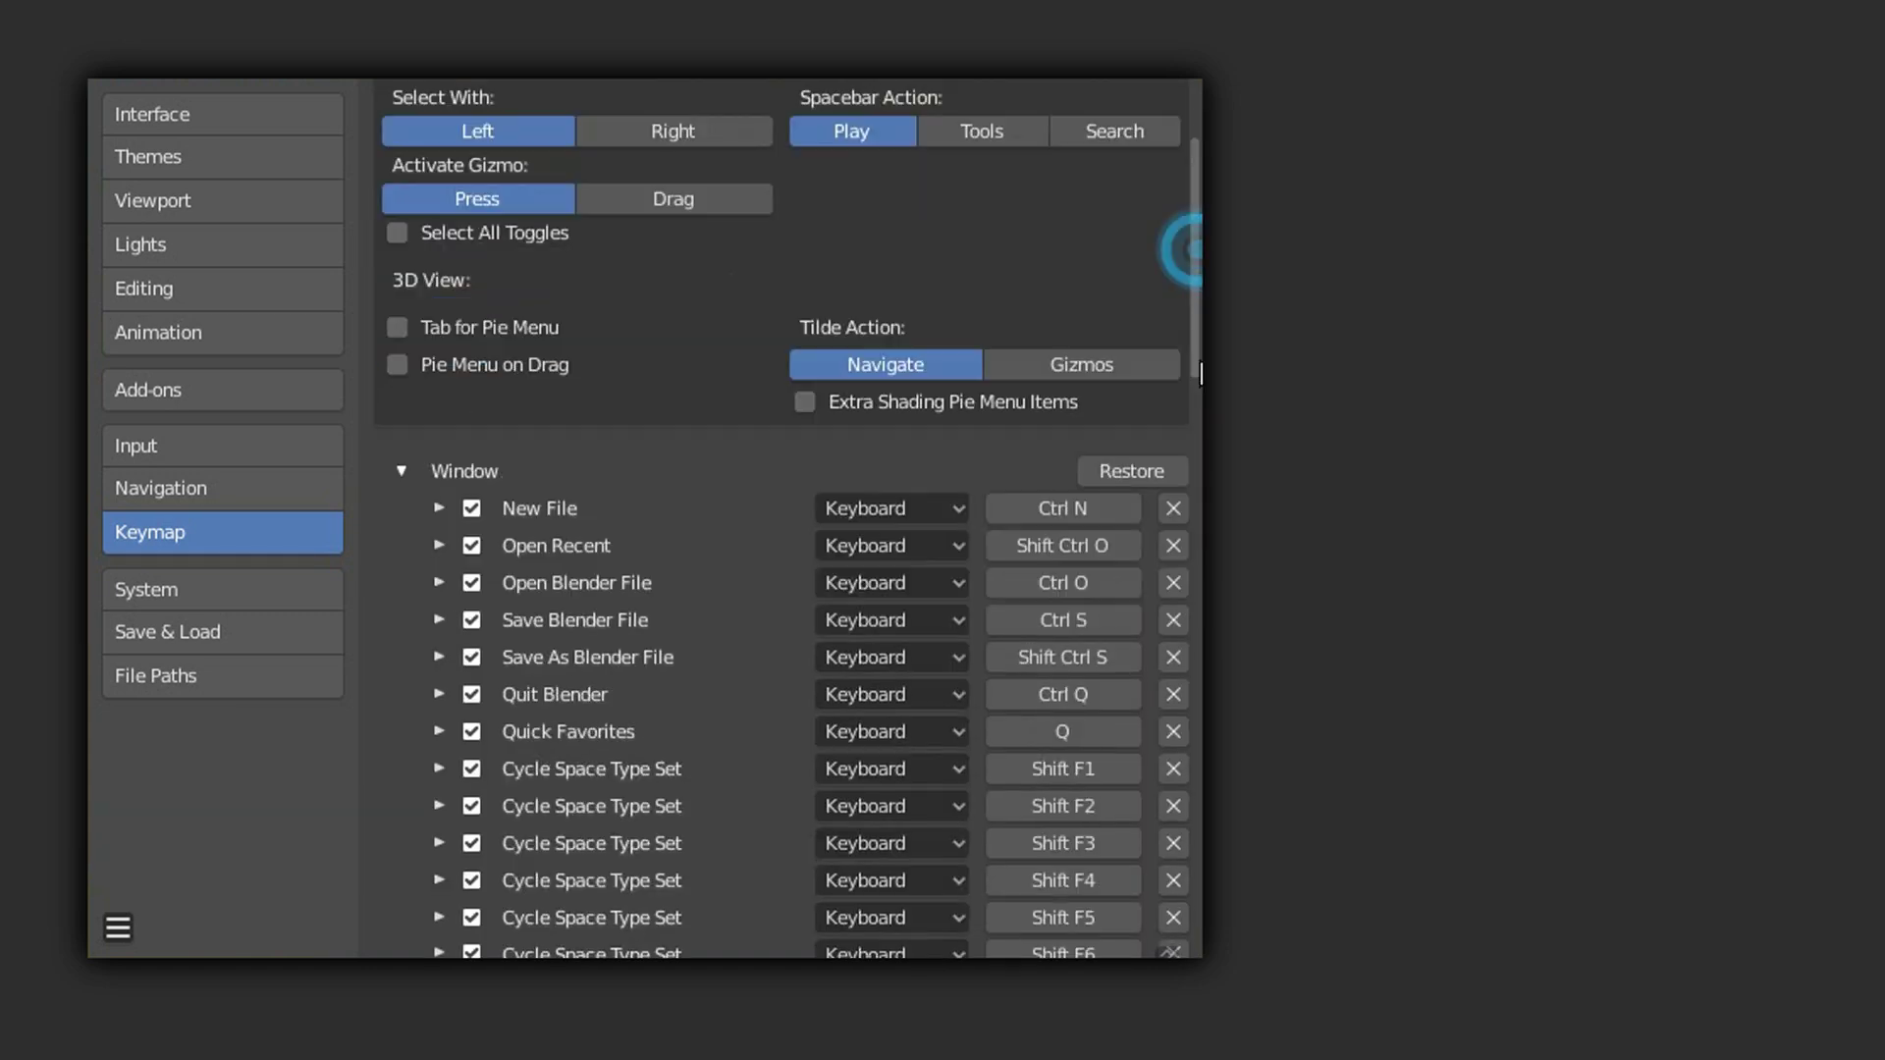
pyautogui.scroll(-7, 688, 491)
pyautogui.click(510, 593)
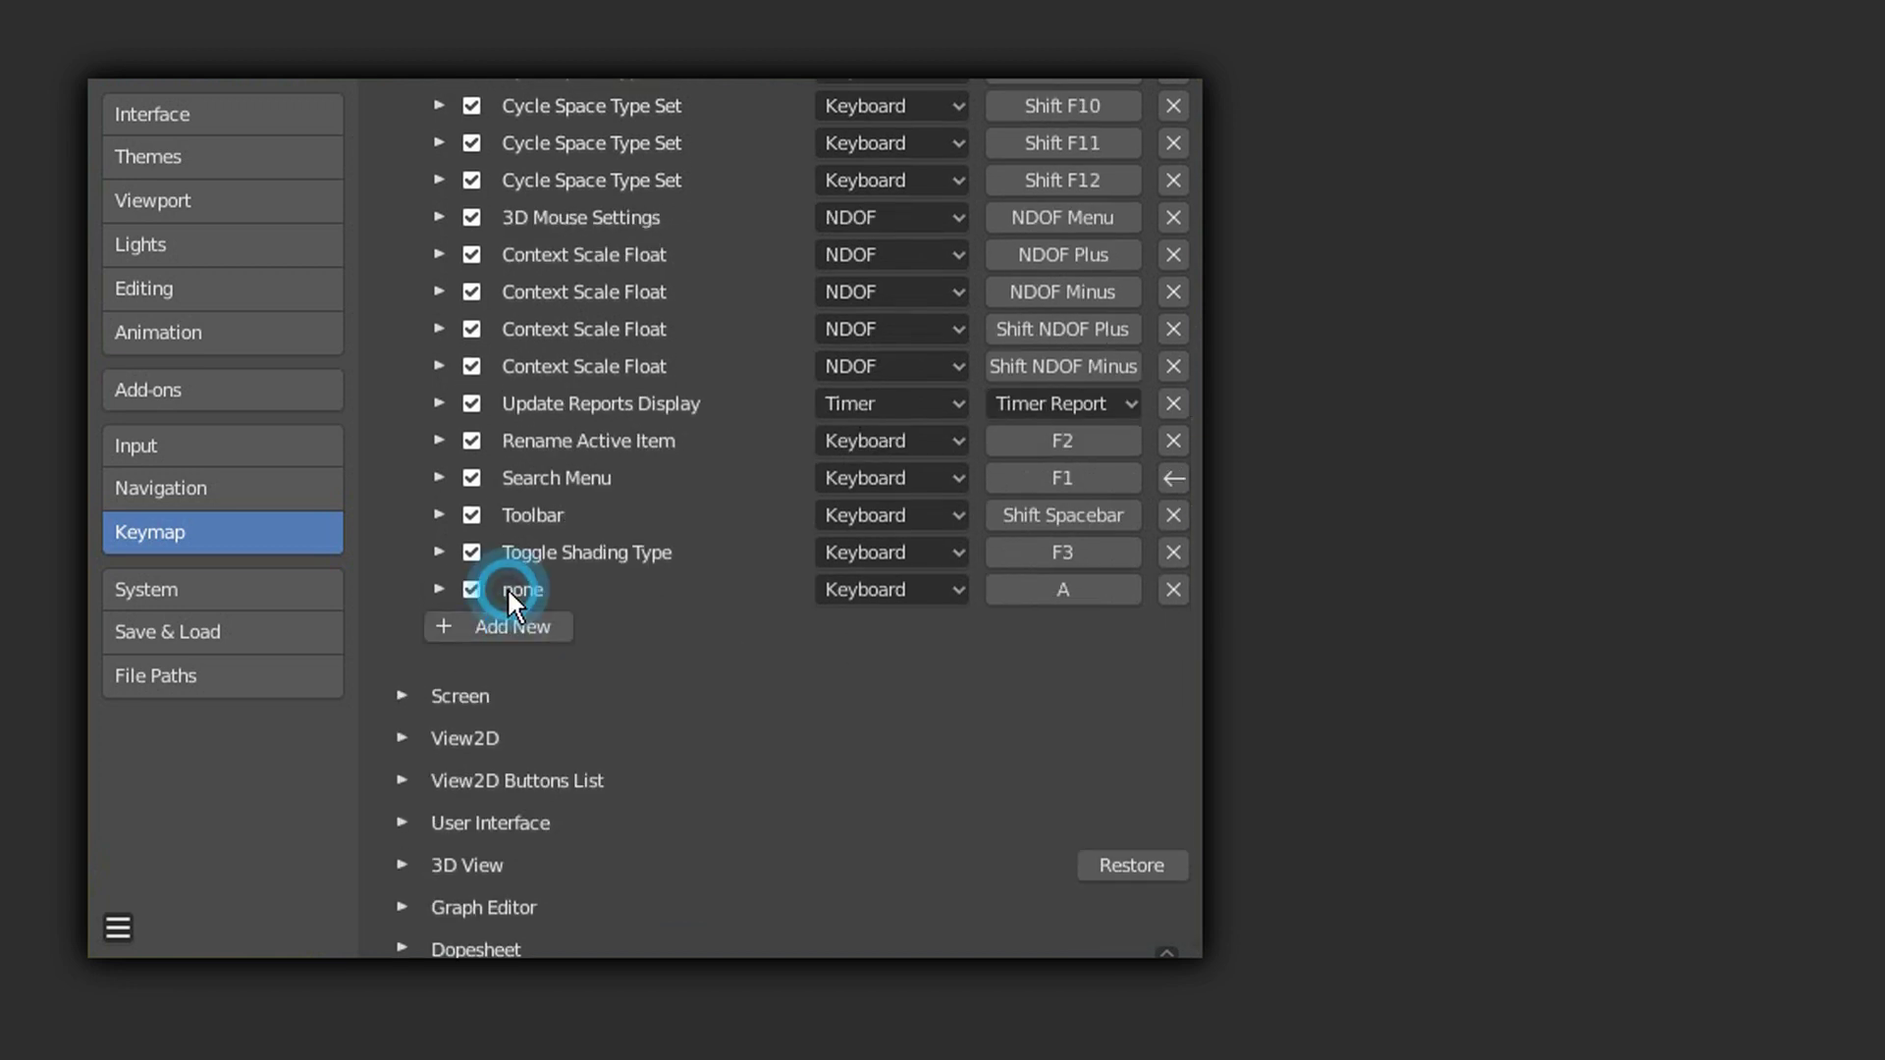
pyautogui.click(438, 589)
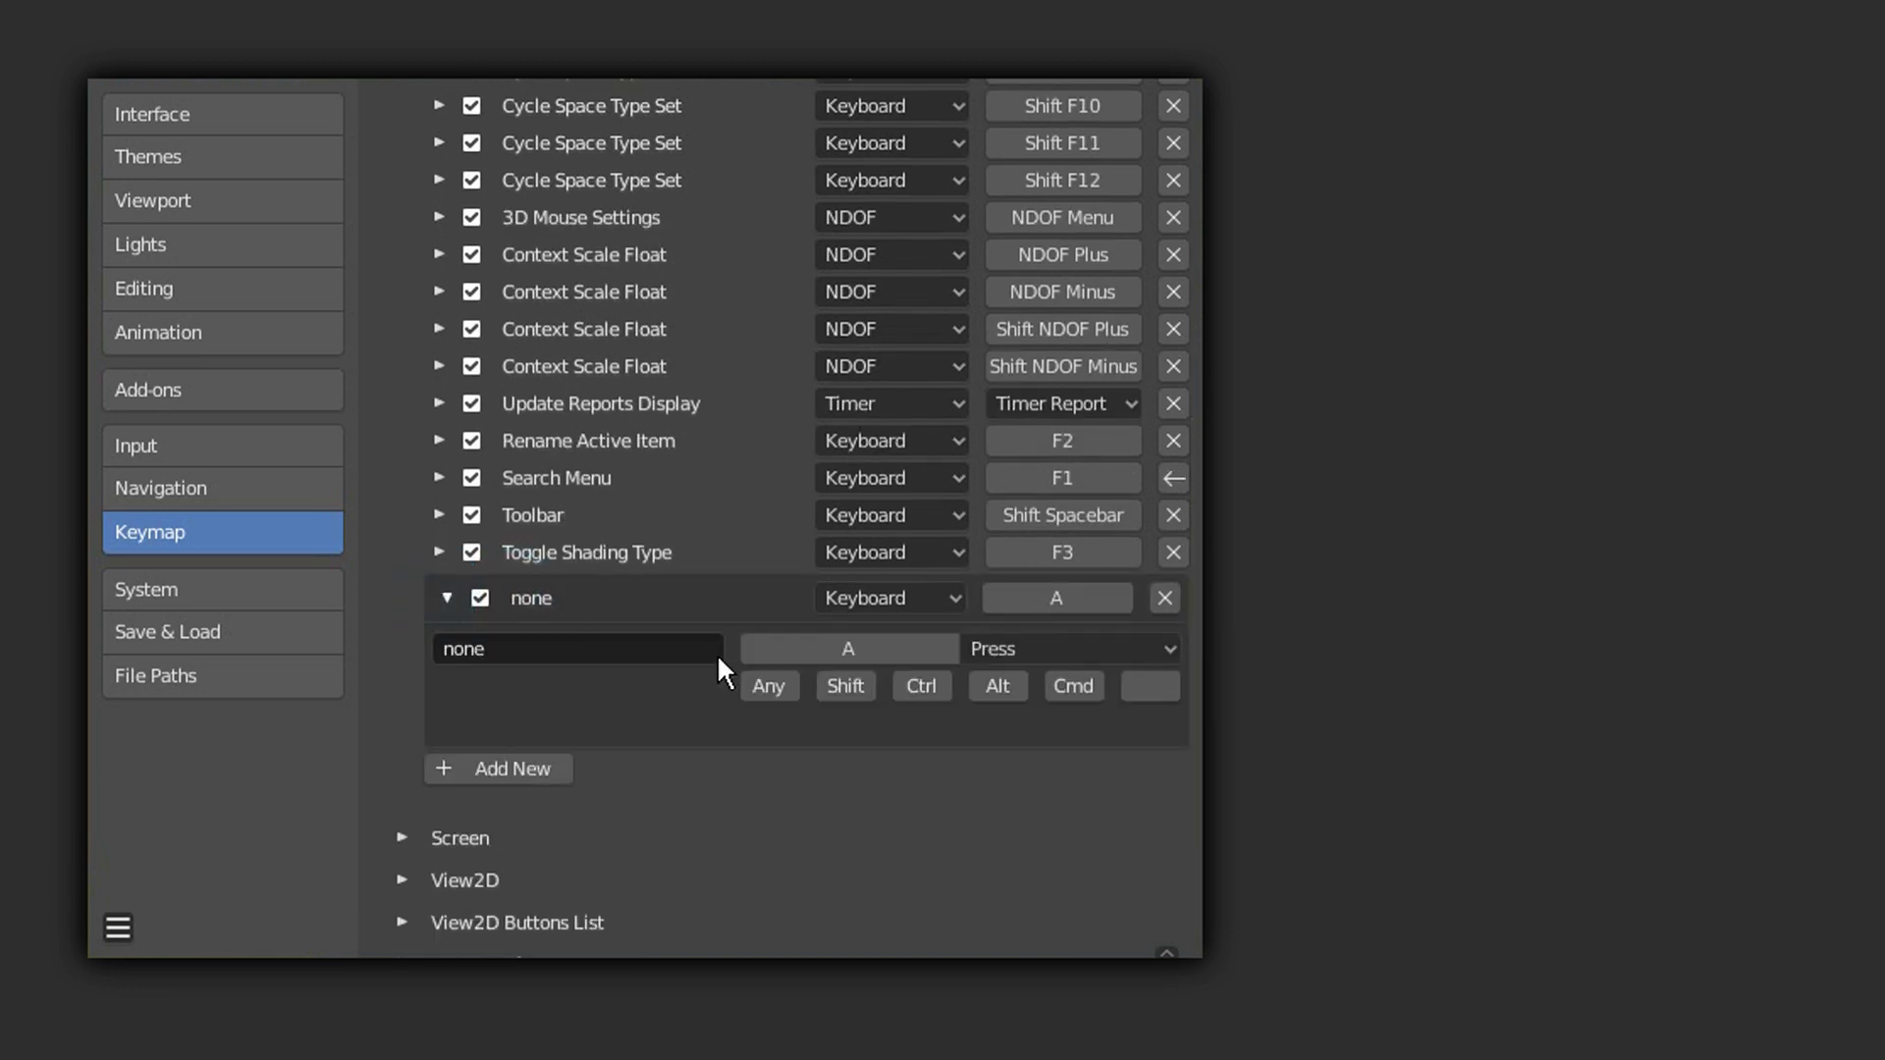
pyautogui.click(1072, 597)
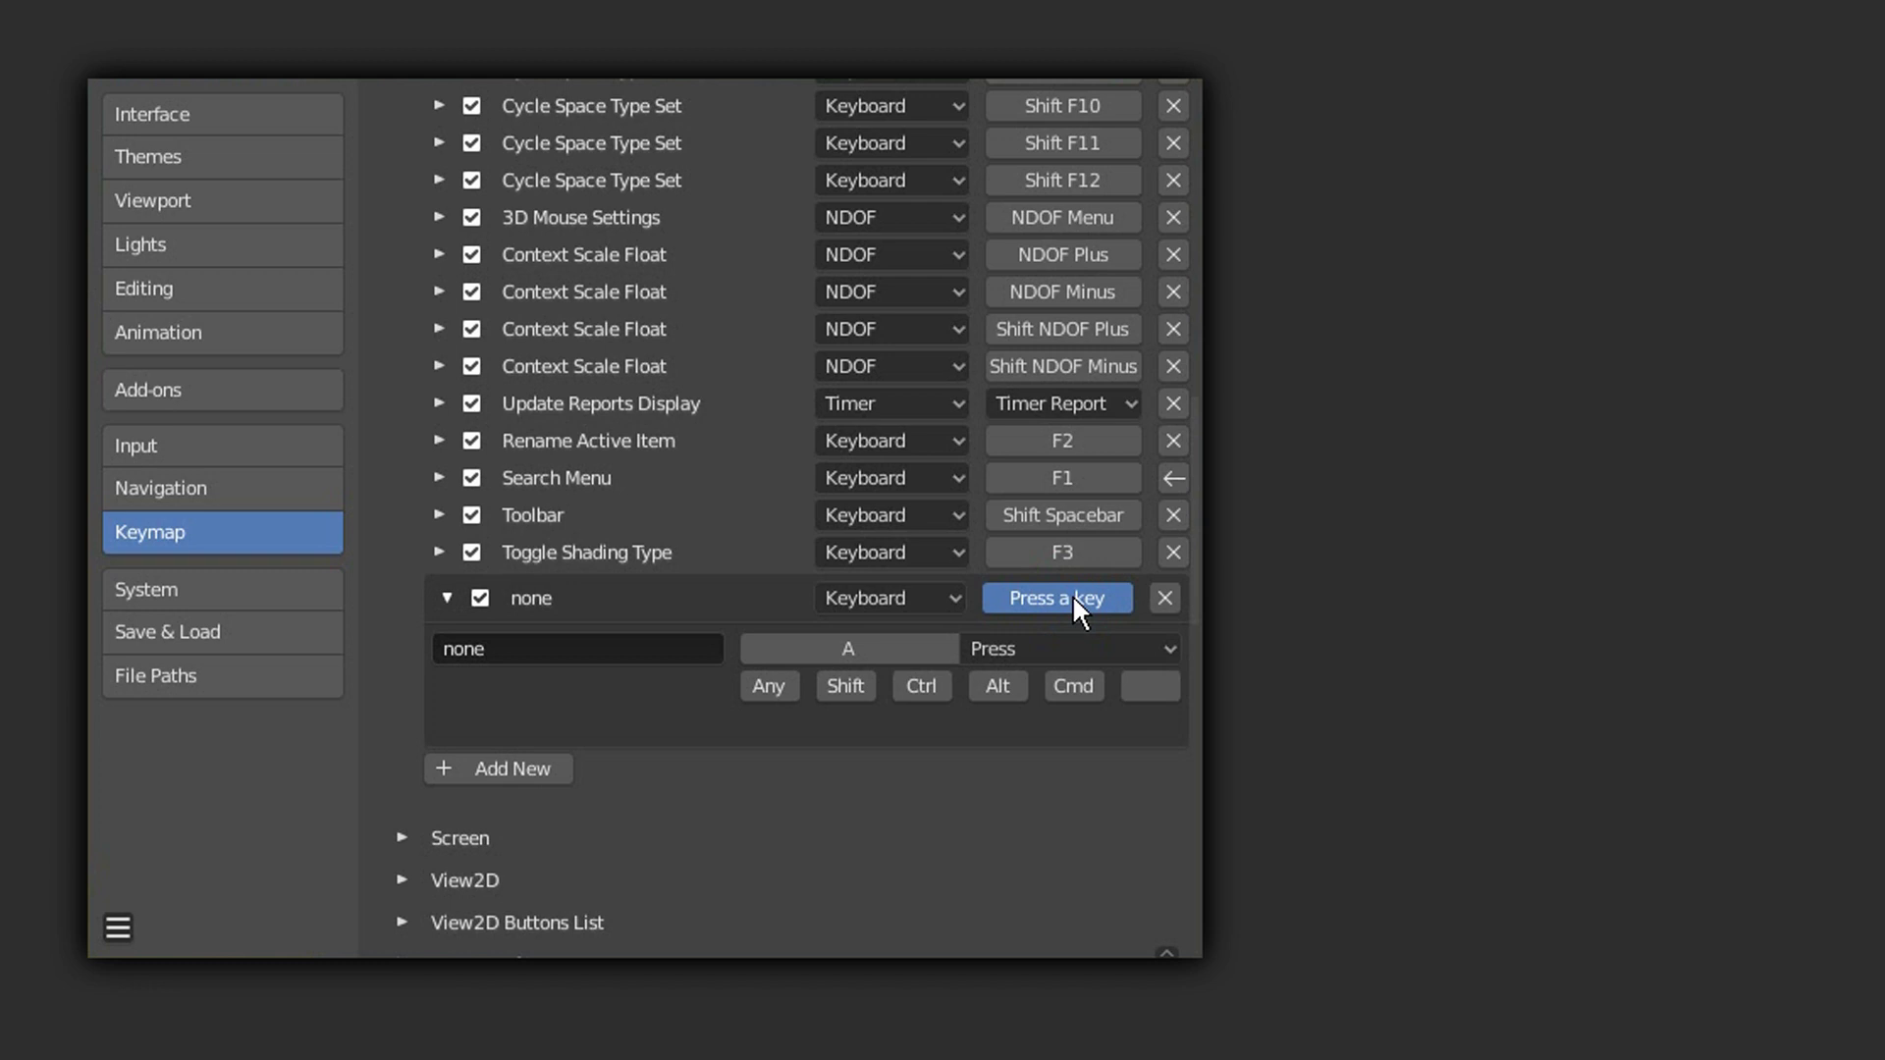
pyautogui.press('F4')
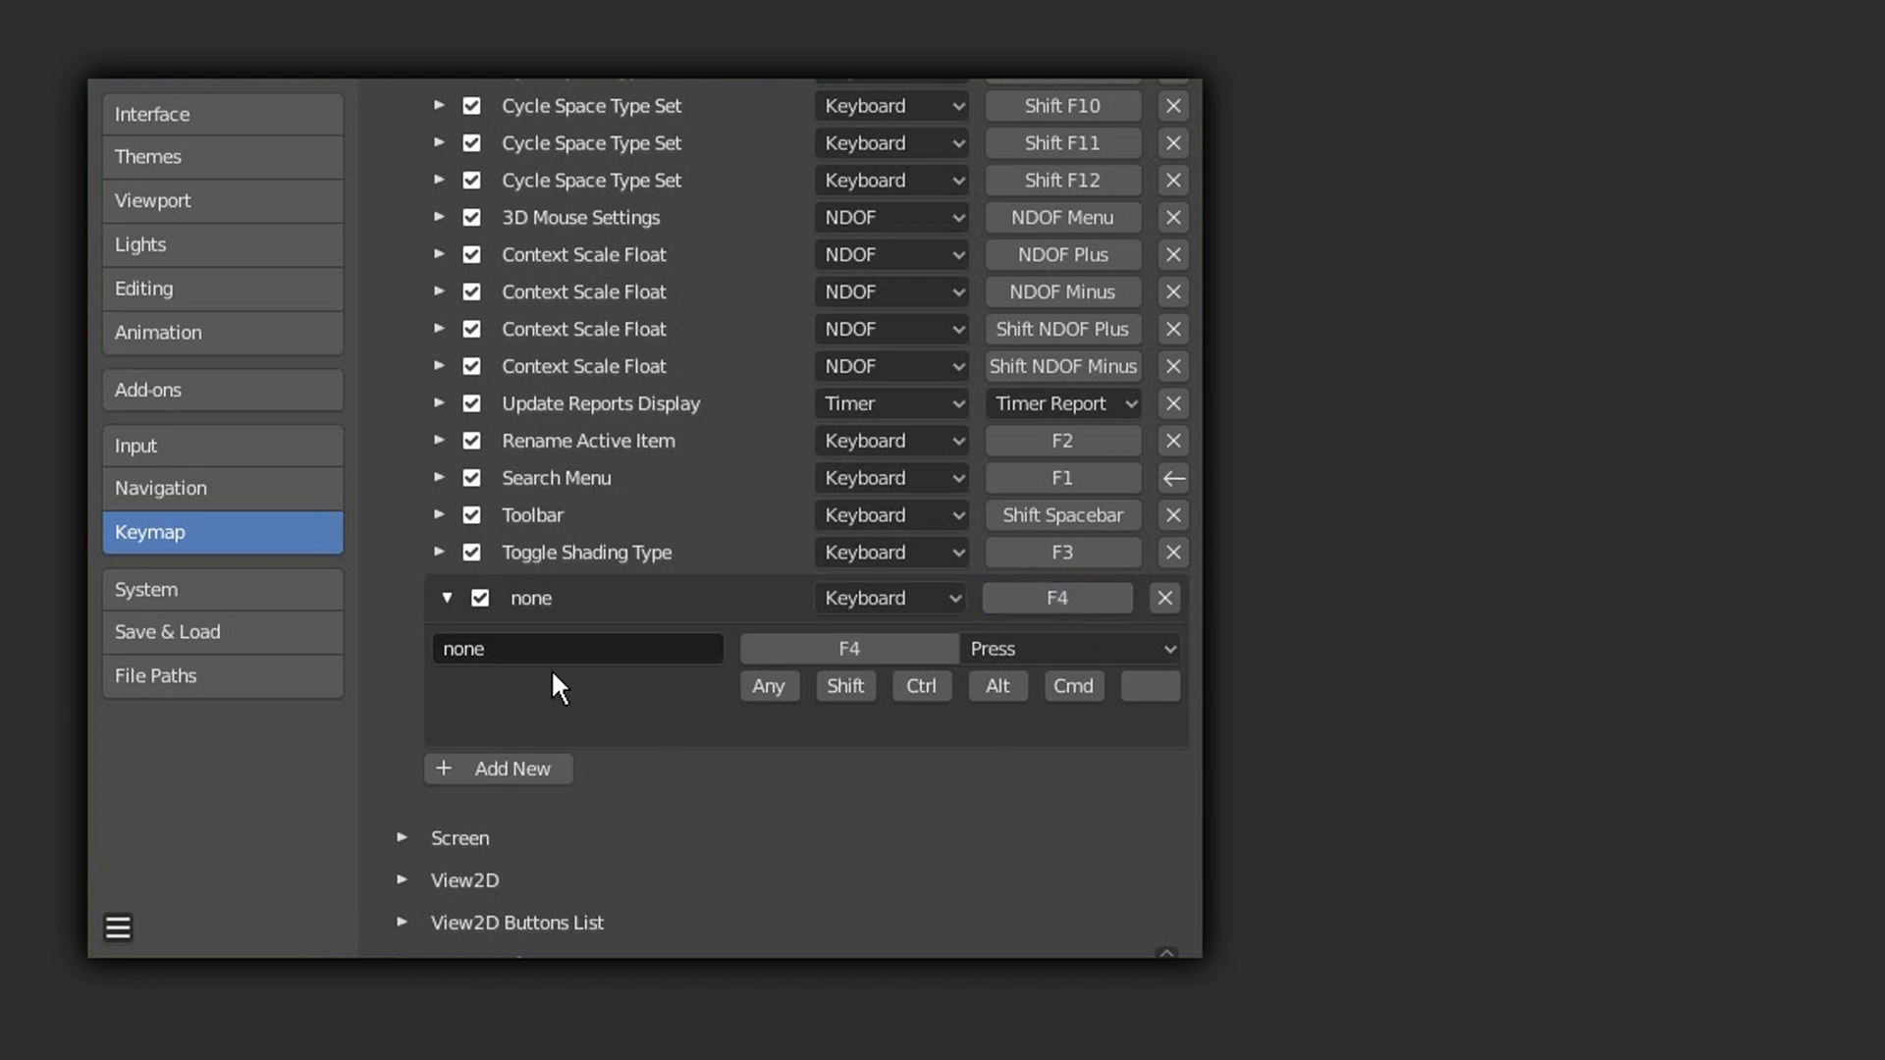
# Step: Set the F4 entry to wm.context_toggle with context path space_data.overlay.show_wireframes
pyautogui.click(550, 651)
pyautogui.write('wm.context_toggle')
pyautogui.press('Return')
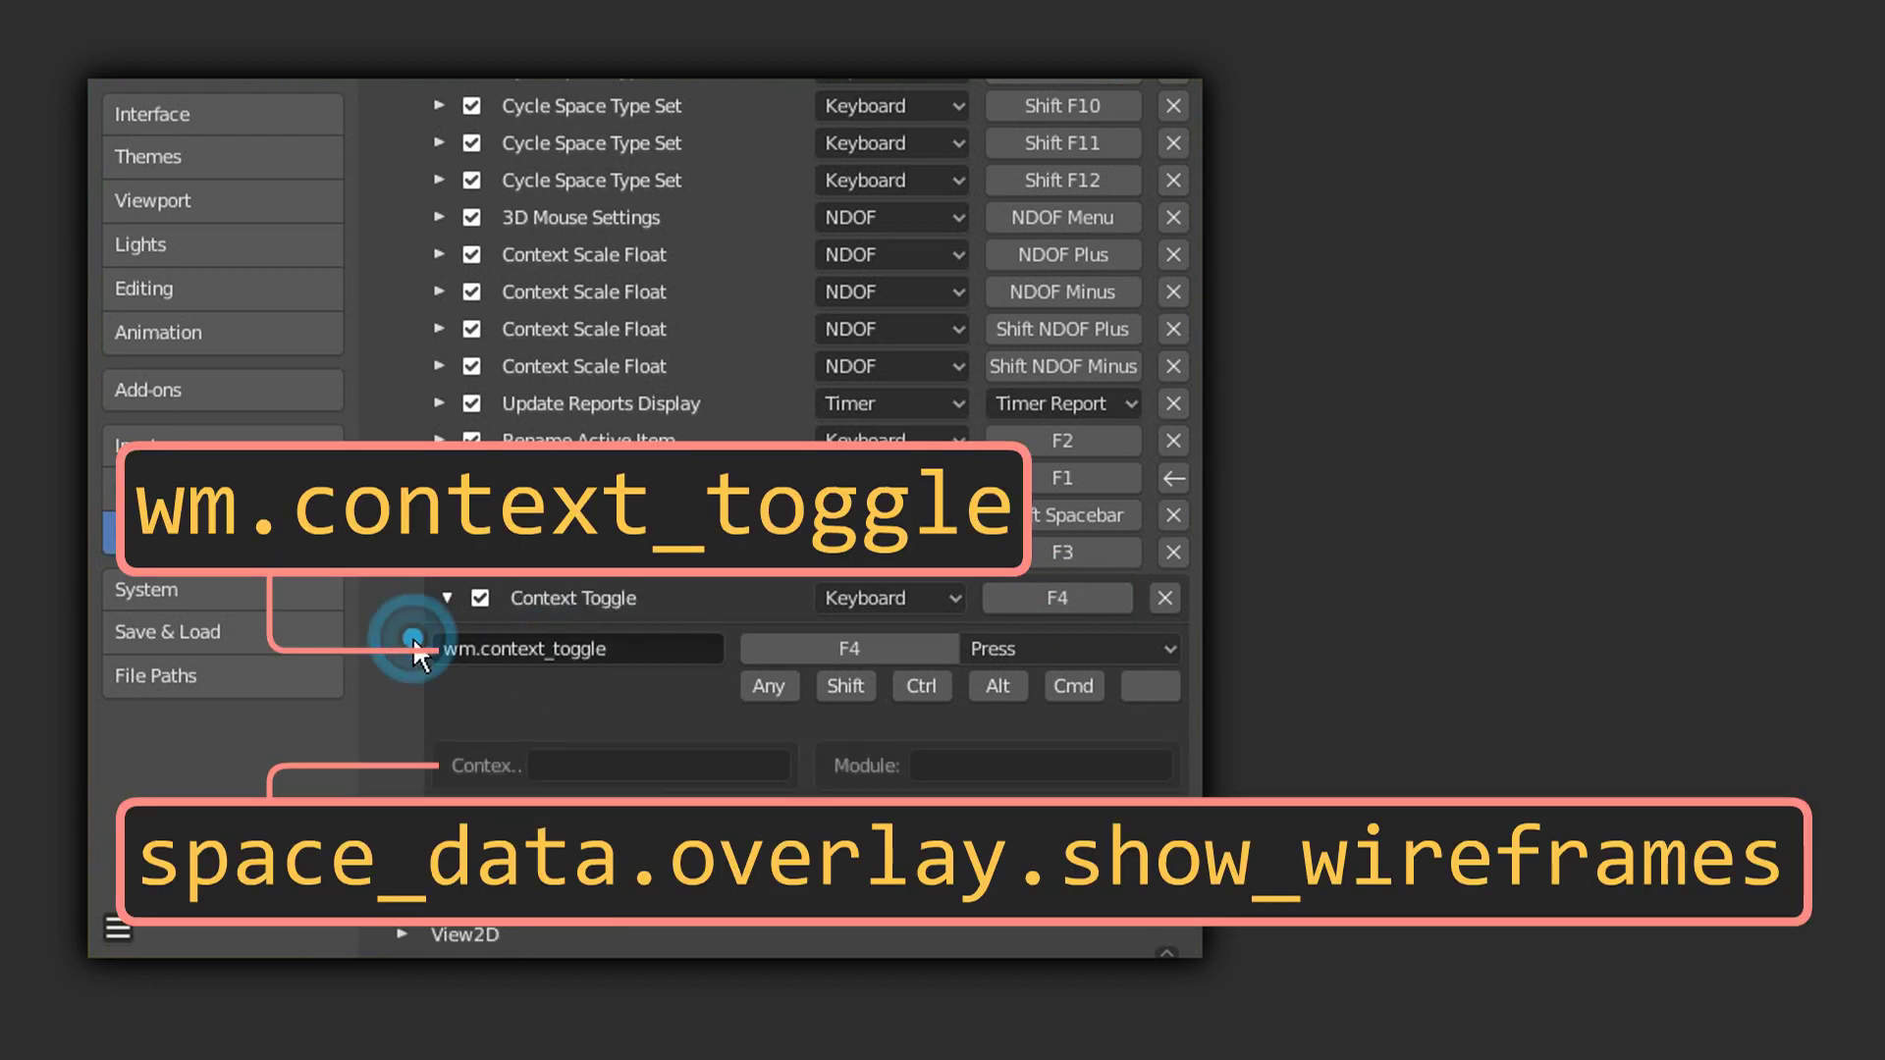
pyautogui.click(572, 767)
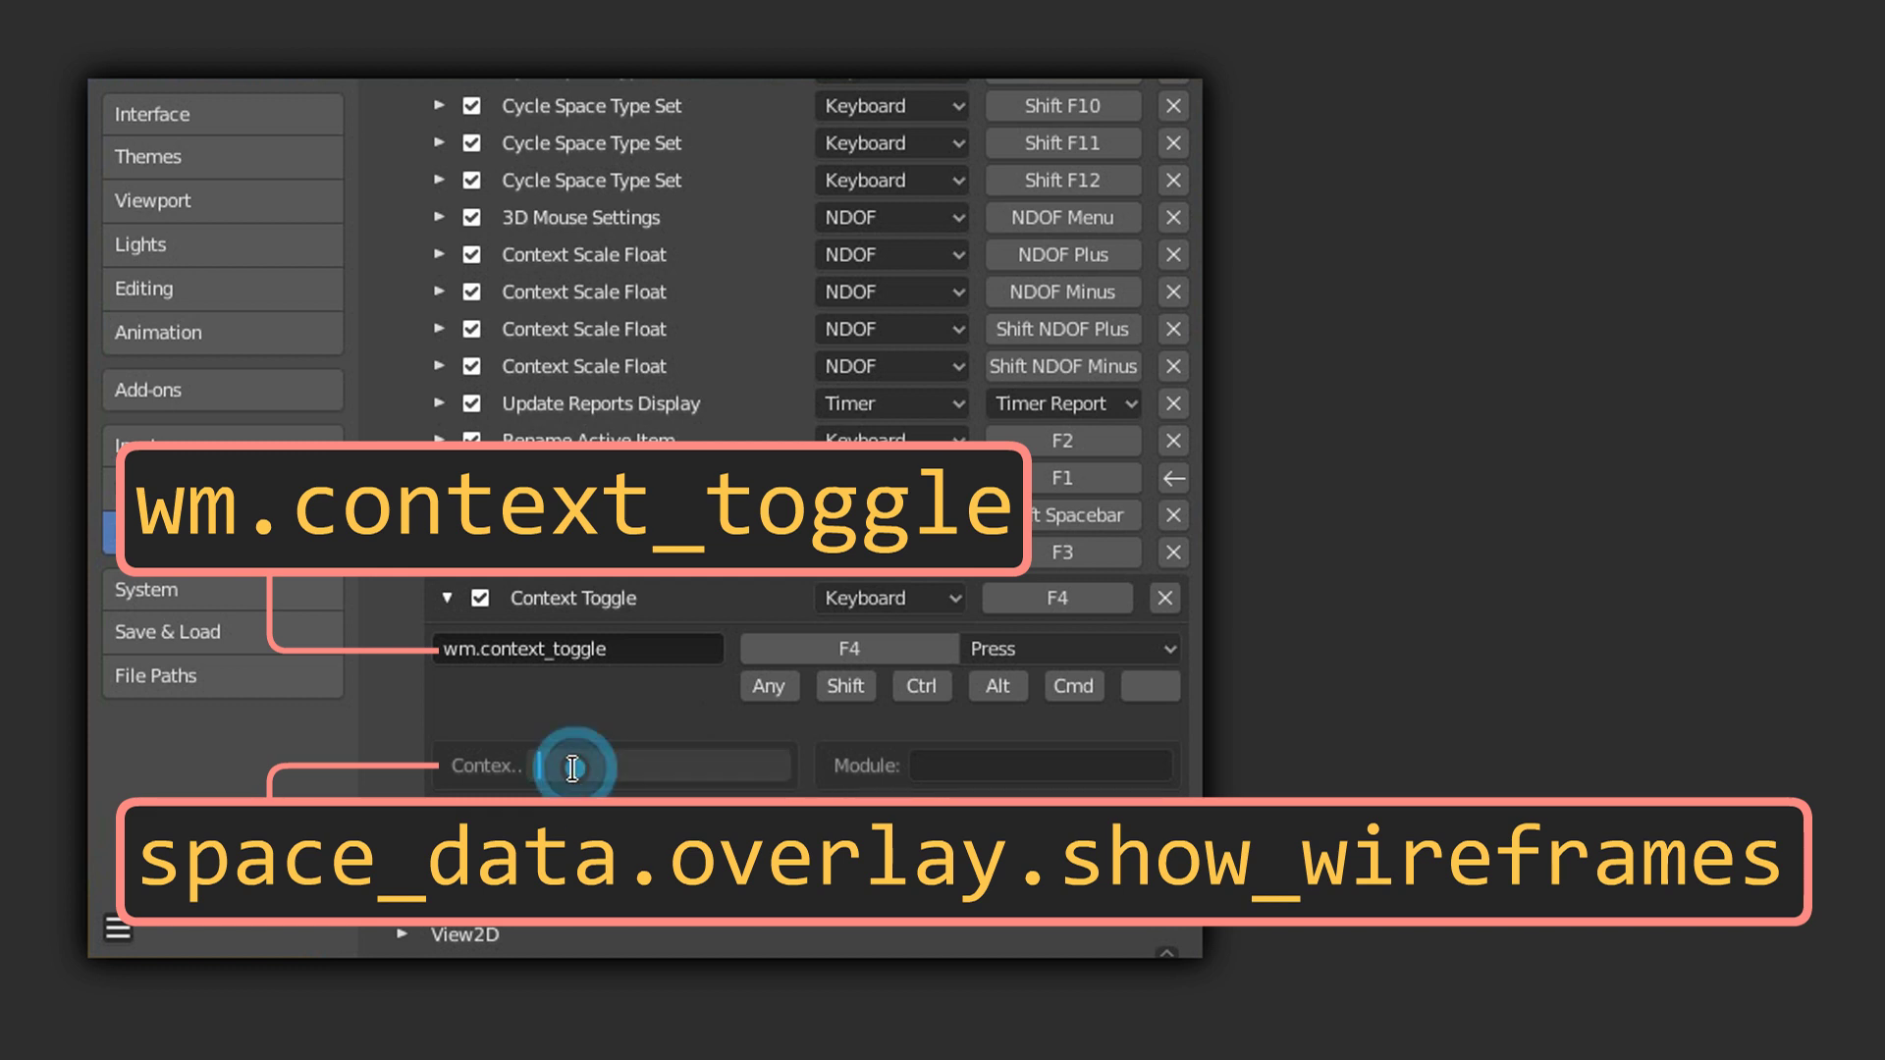
pyautogui.write('space_data.overlay.show_wireframes')
pyautogui.click(487, 722)
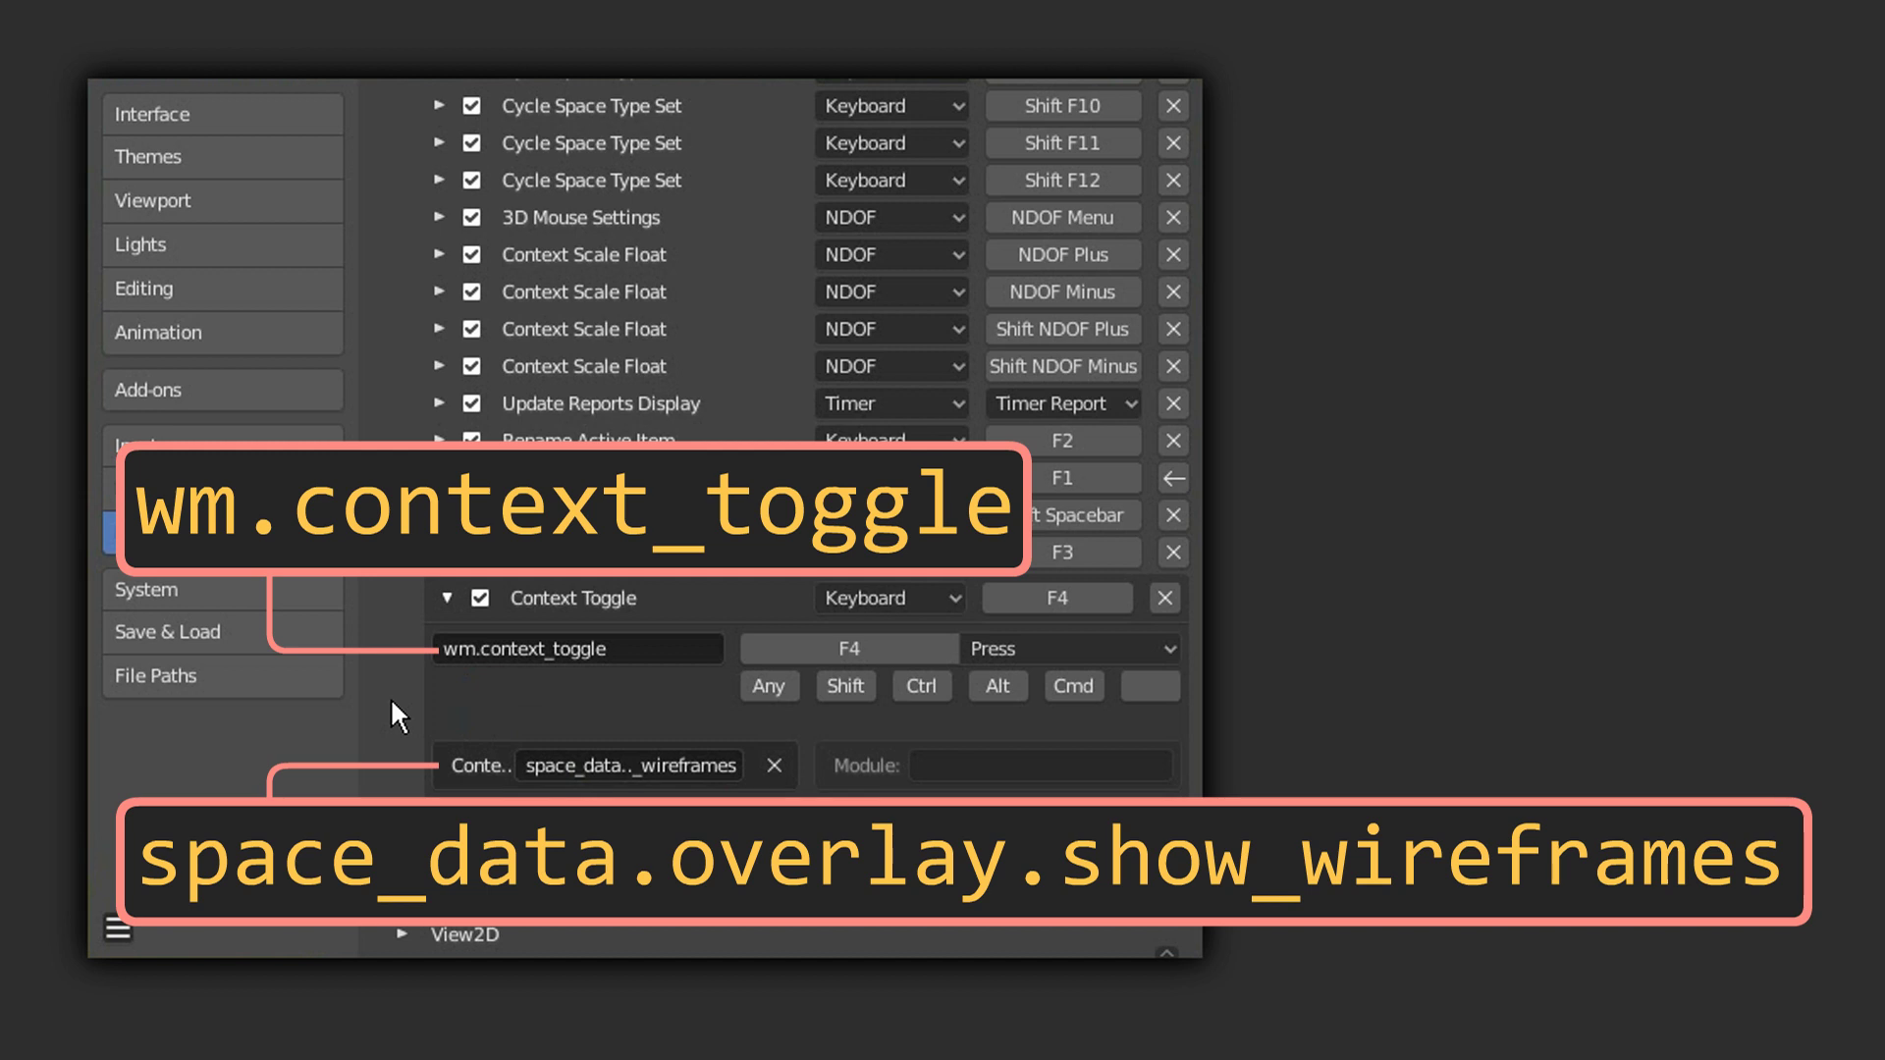
pyautogui.click(447, 598)
pyautogui.scroll(5, 1178, 607)
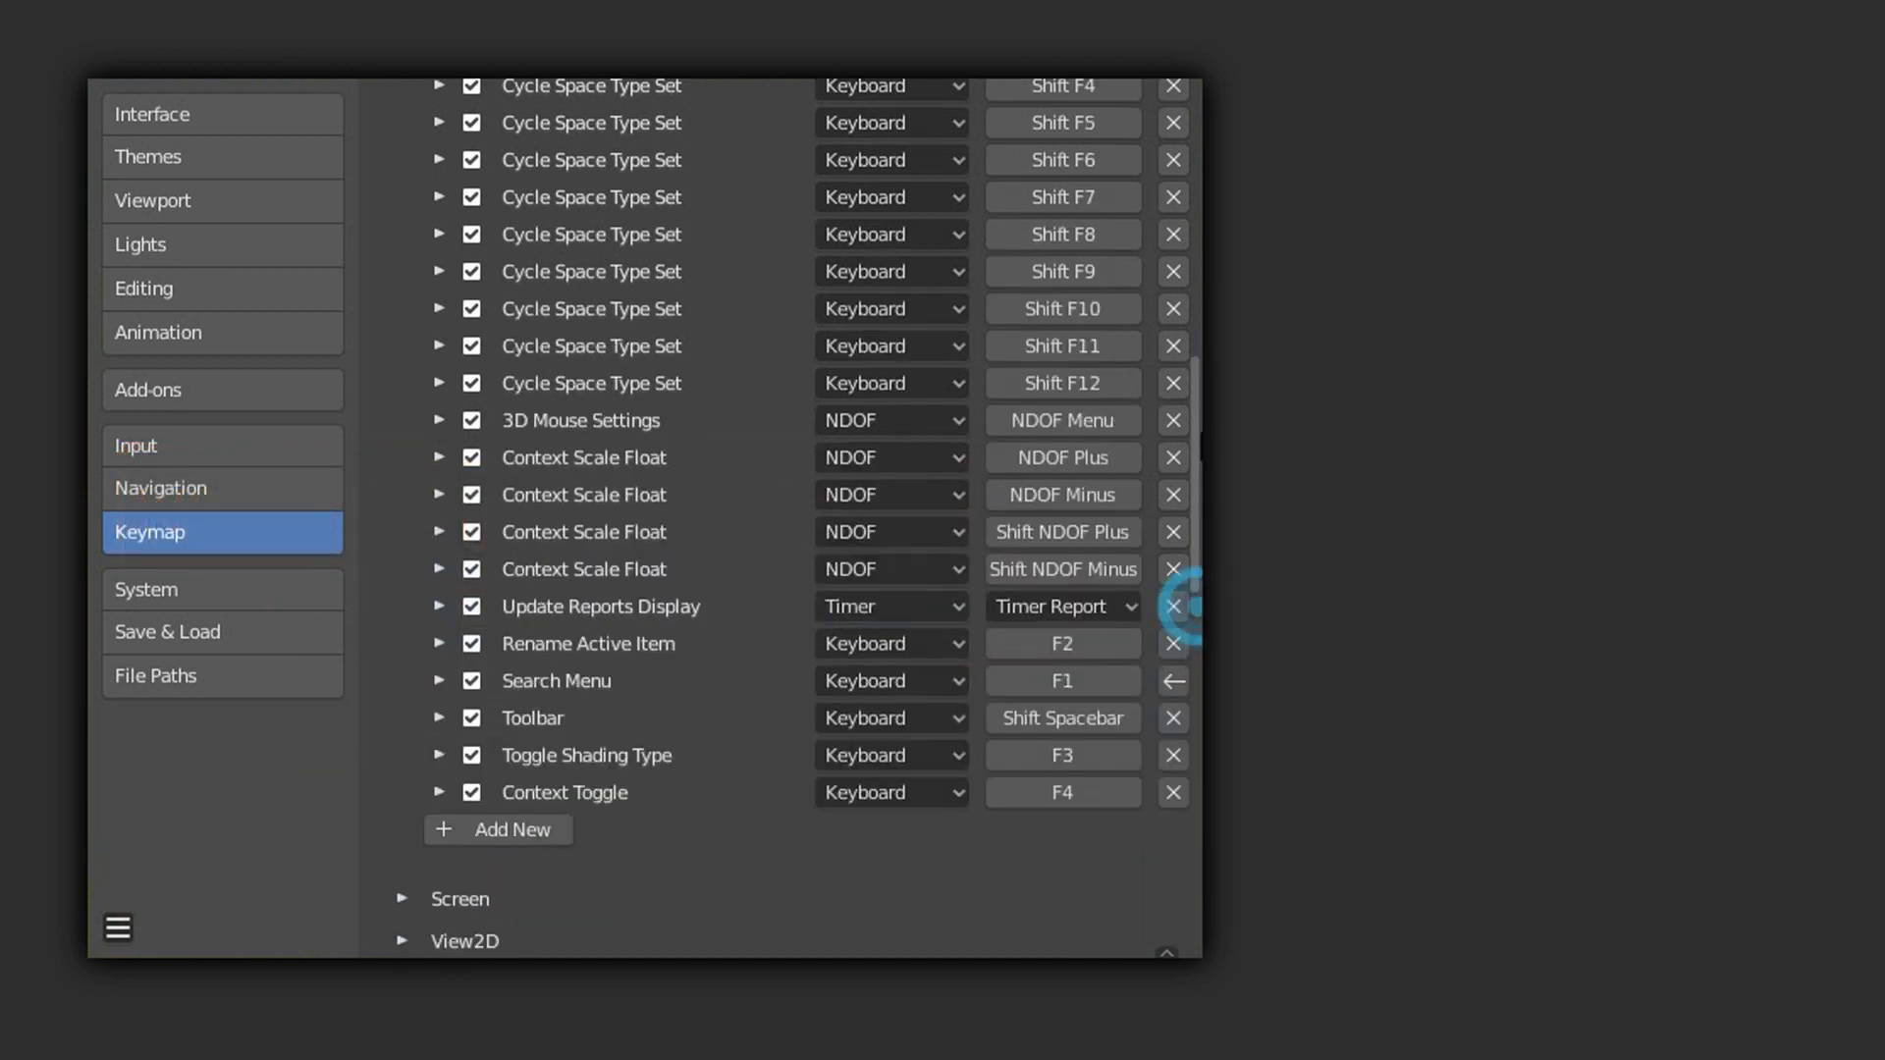
pyautogui.scroll(10, 1178, 607)
# Step: Collapse the Window keymap and expand the 3D View > 3D View (Global) entries
pyautogui.click(395, 626)
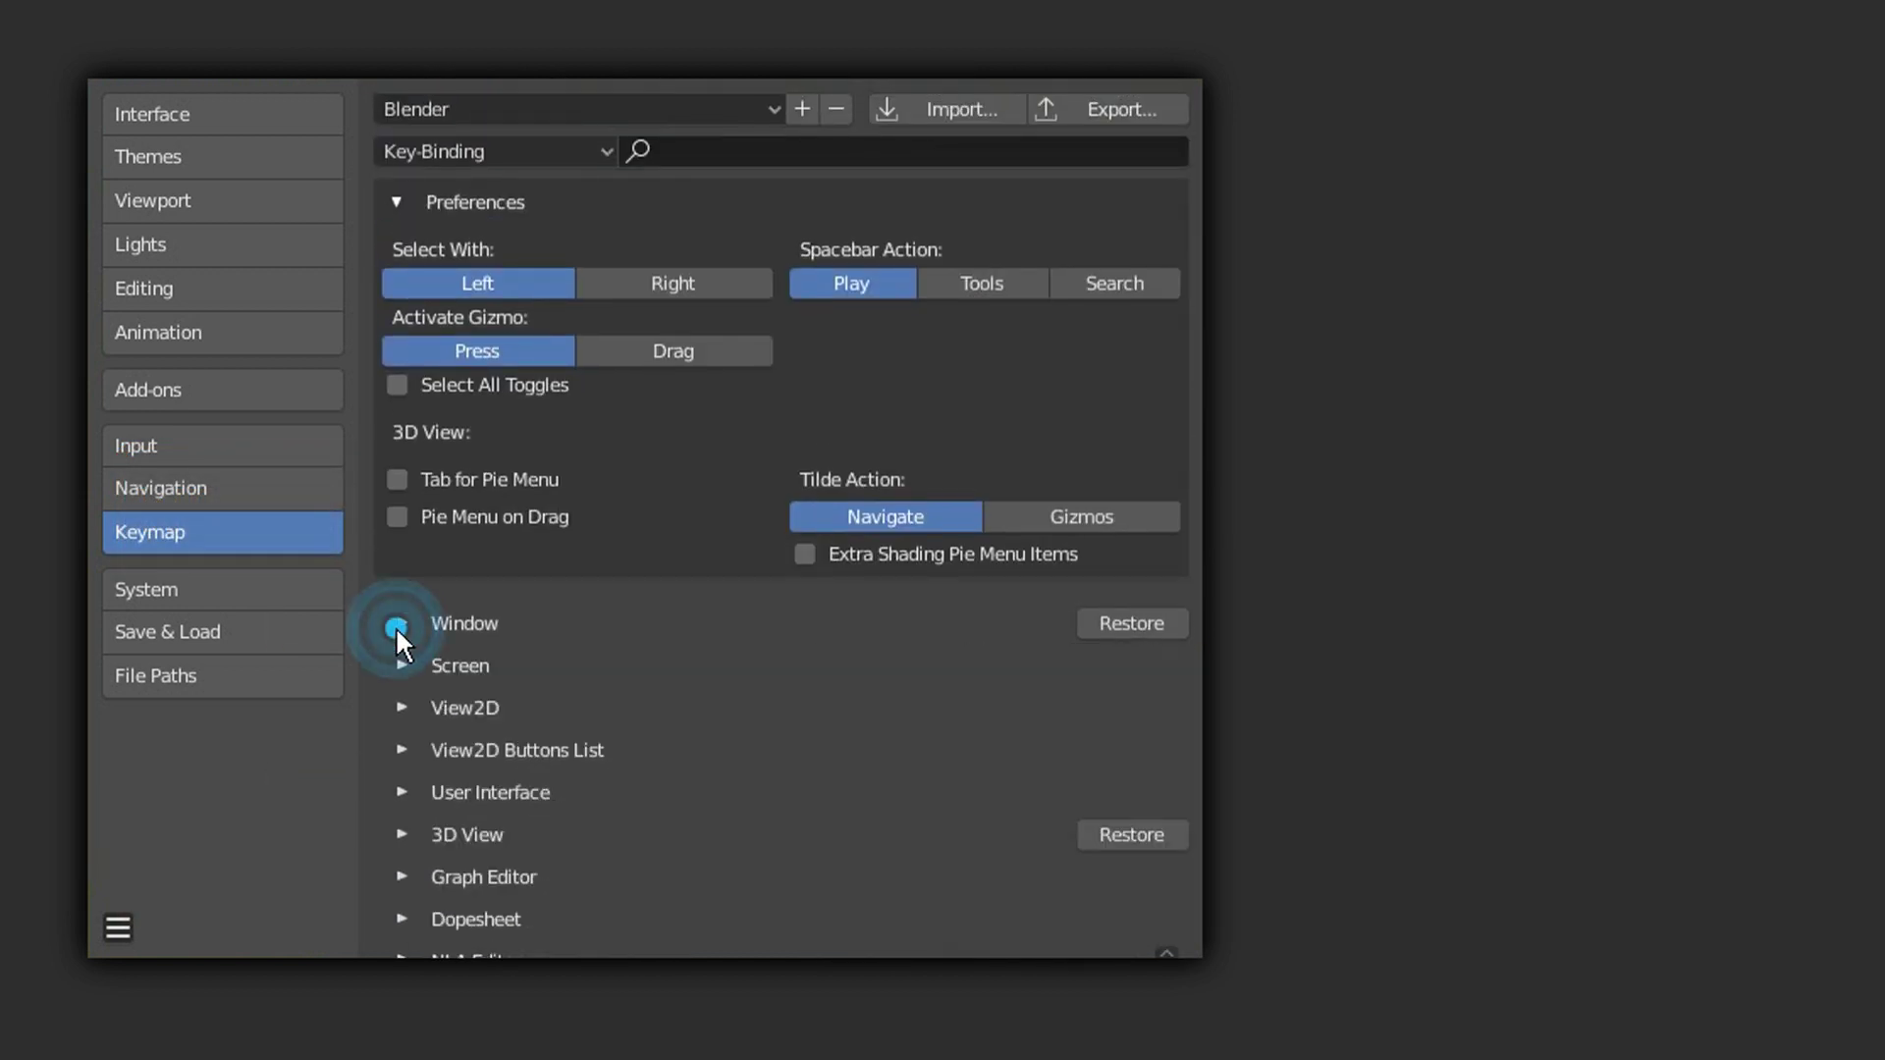
pyautogui.click(401, 833)
pyautogui.scroll(-5, 383, 830)
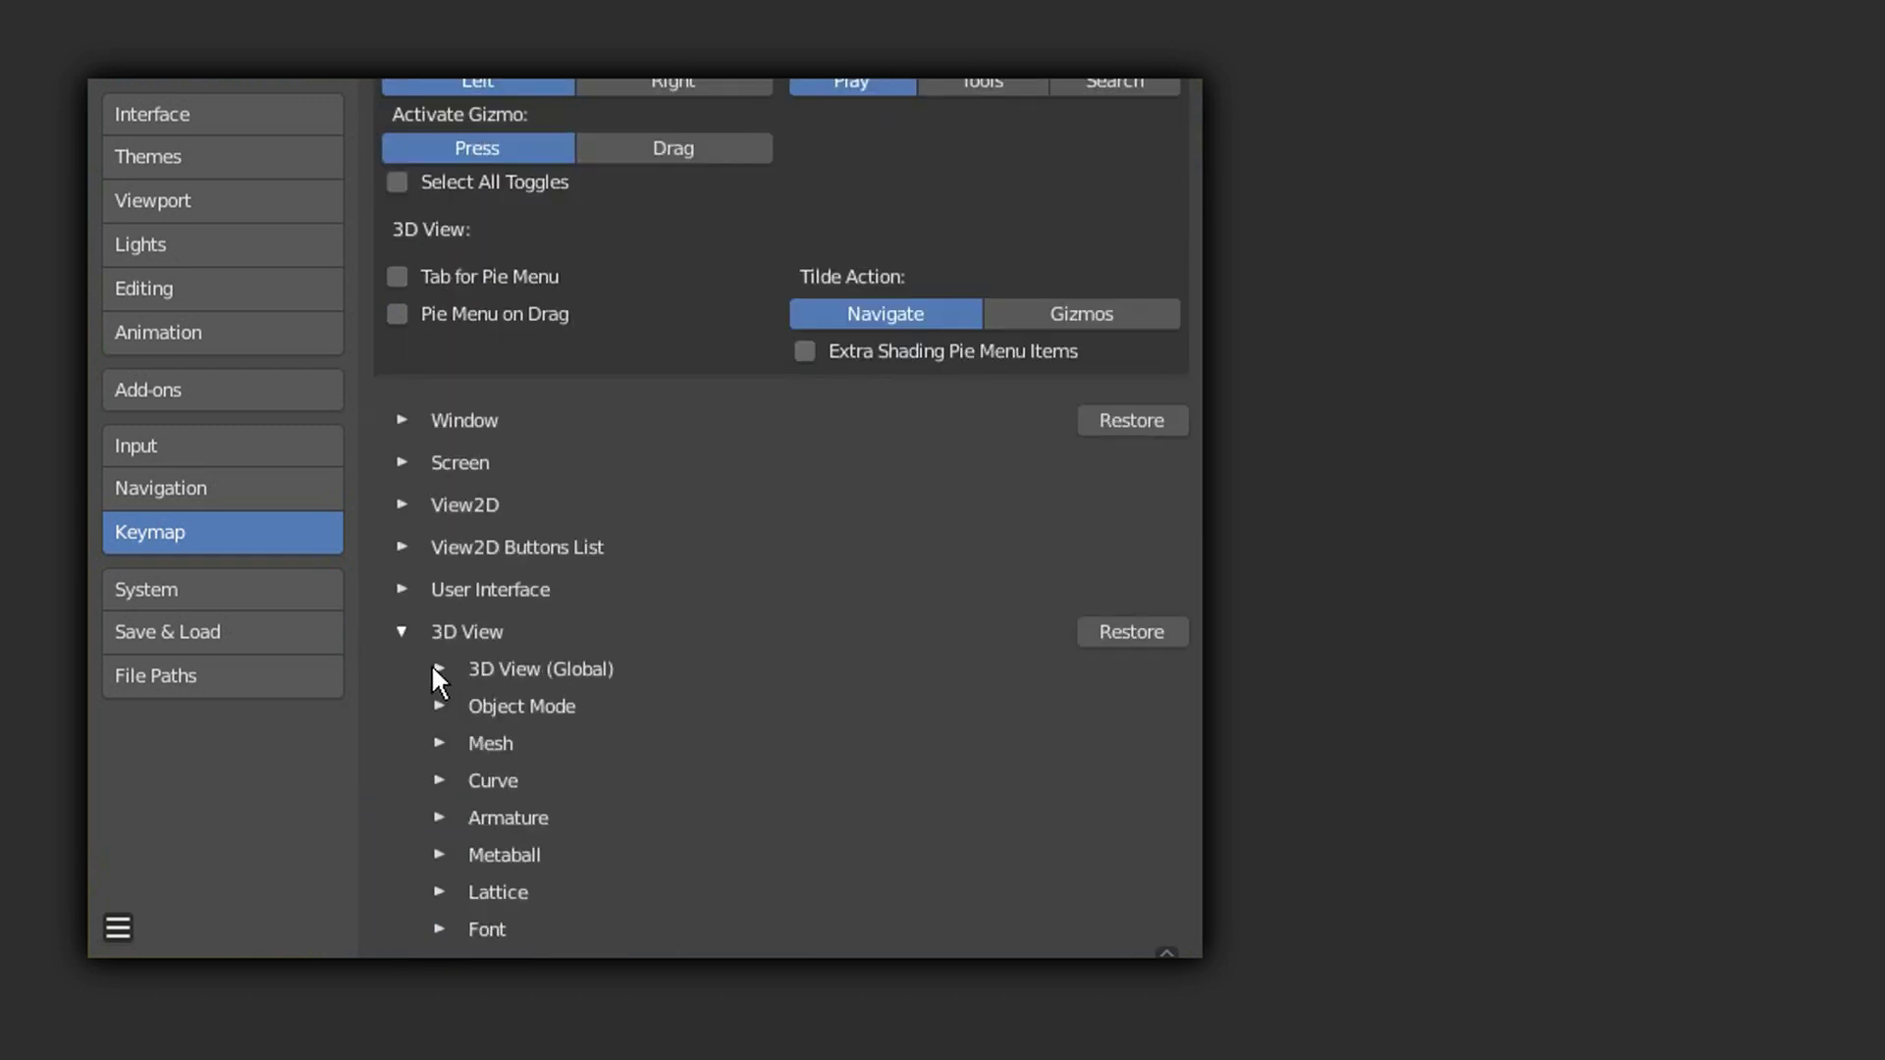
pyautogui.click(438, 668)
pyautogui.scroll(-12, 424, 692)
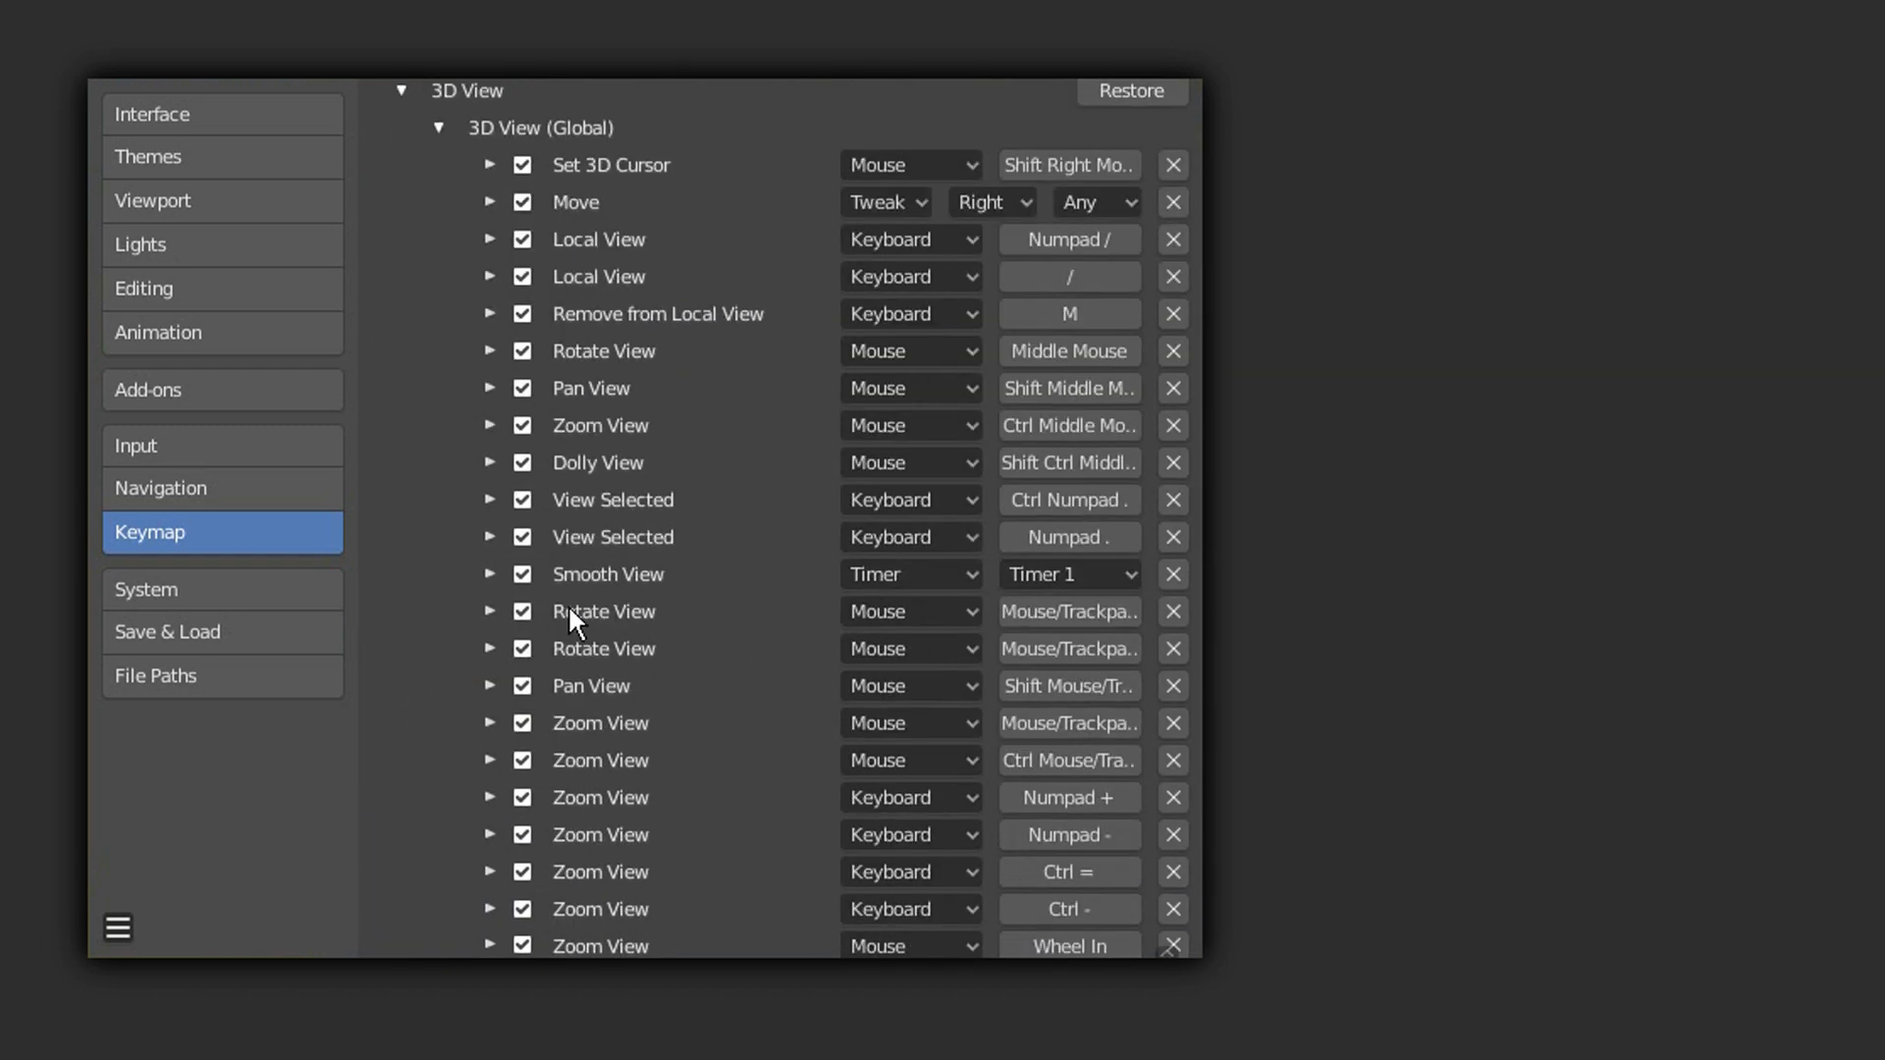
# Step: Bind Rotate, Pan and Zoom View to Alt, Ctrl, Ctrl+Alt middle mouse; View Selected to Z
pyautogui.click(1057, 352)
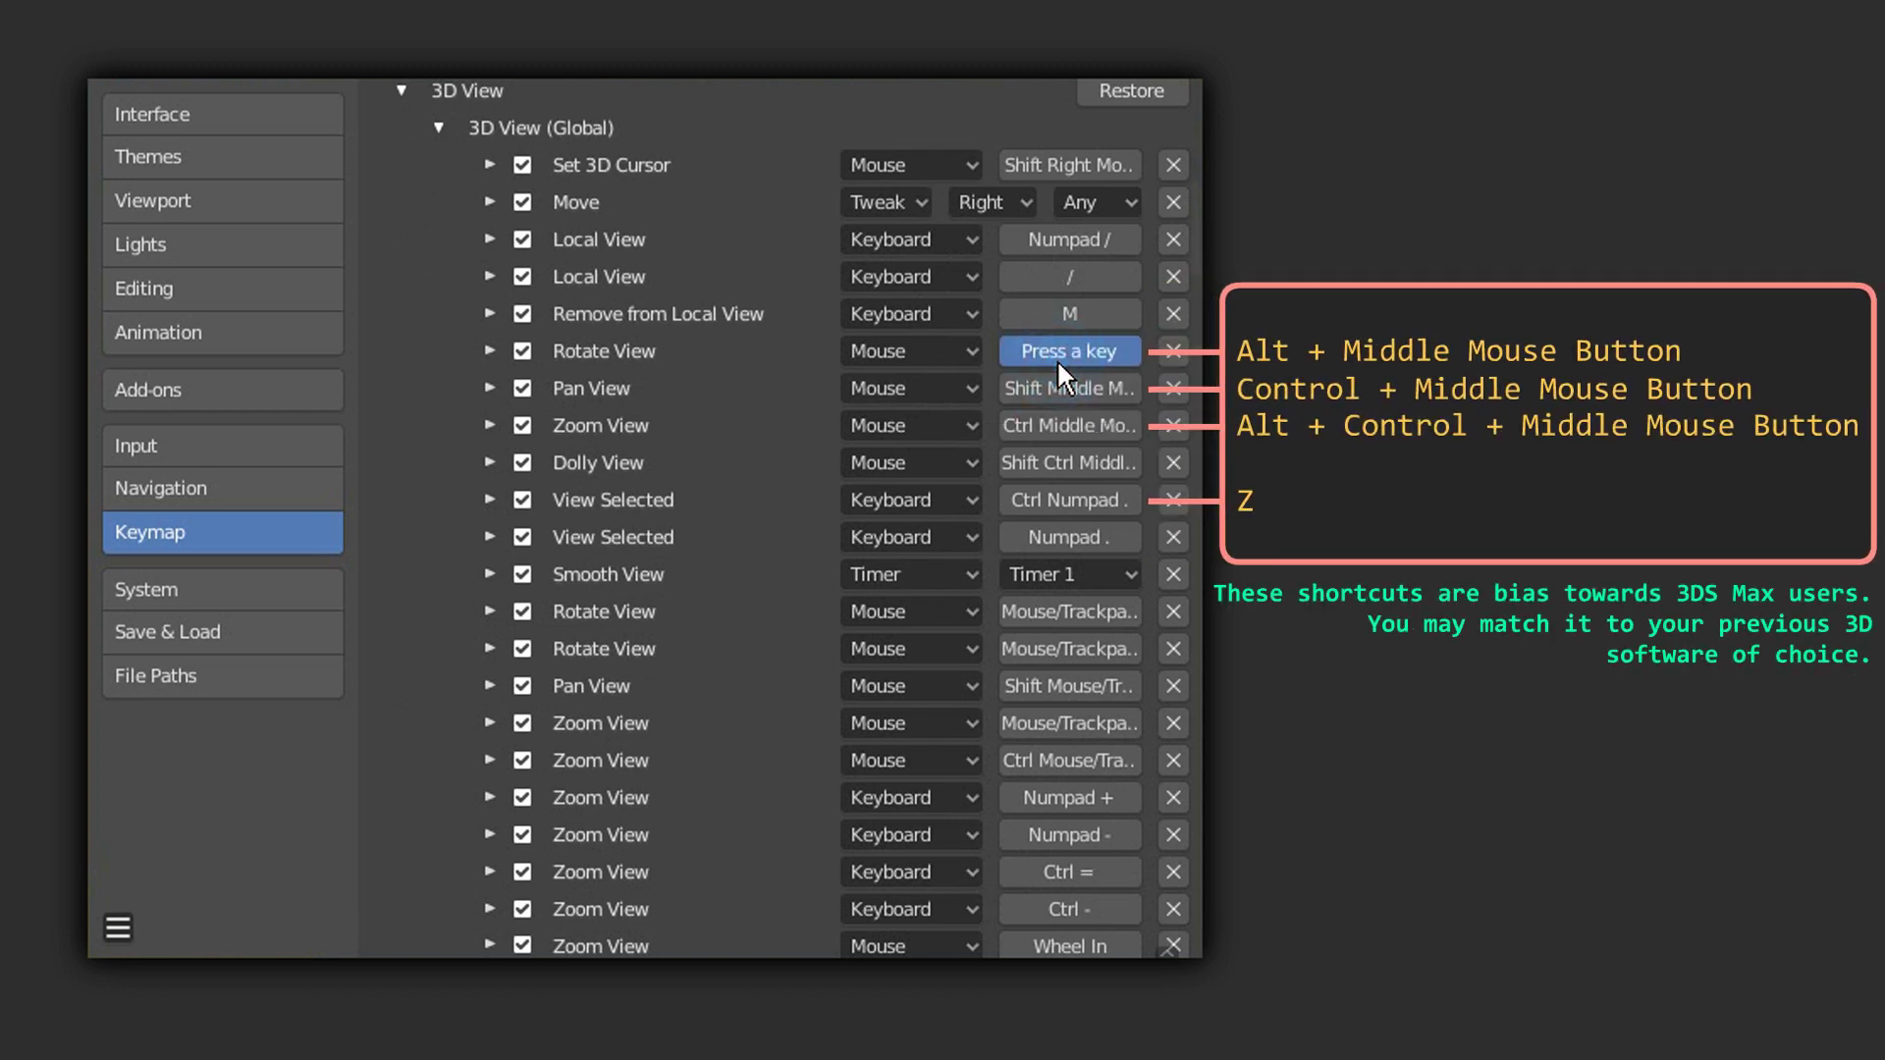
pyautogui.keyDown('alt'); pyautogui.middleClick(1058, 359); pyautogui.keyUp('alt')
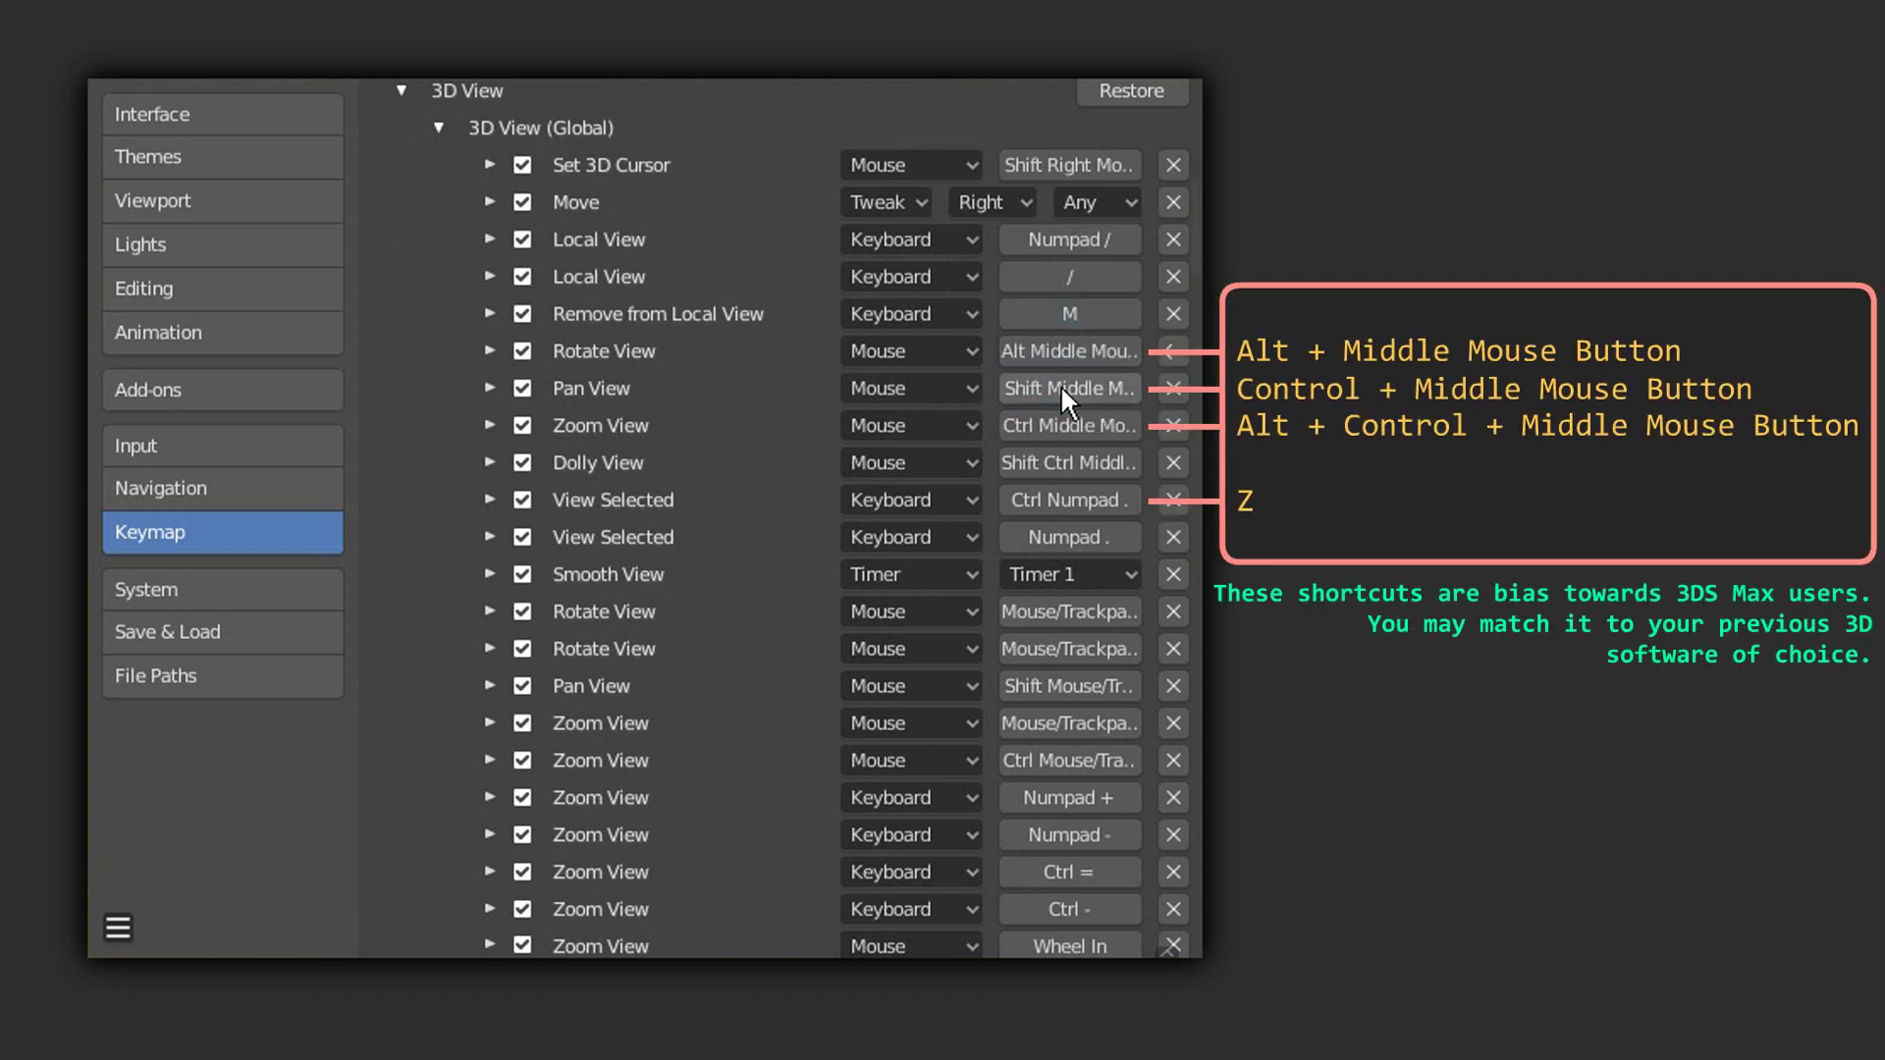
pyautogui.click(1061, 386)
pyautogui.keyDown('ctrl'); pyautogui.middleClick(1061, 386); pyautogui.keyUp('ctrl')
pyautogui.click(1062, 420)
pyautogui.keyDown('ctrl'); pyautogui.keyDown('alt'); pyautogui.middleClick(1062, 419); pyautogui.keyUp('alt'); pyautogui.keyUp('ctrl')
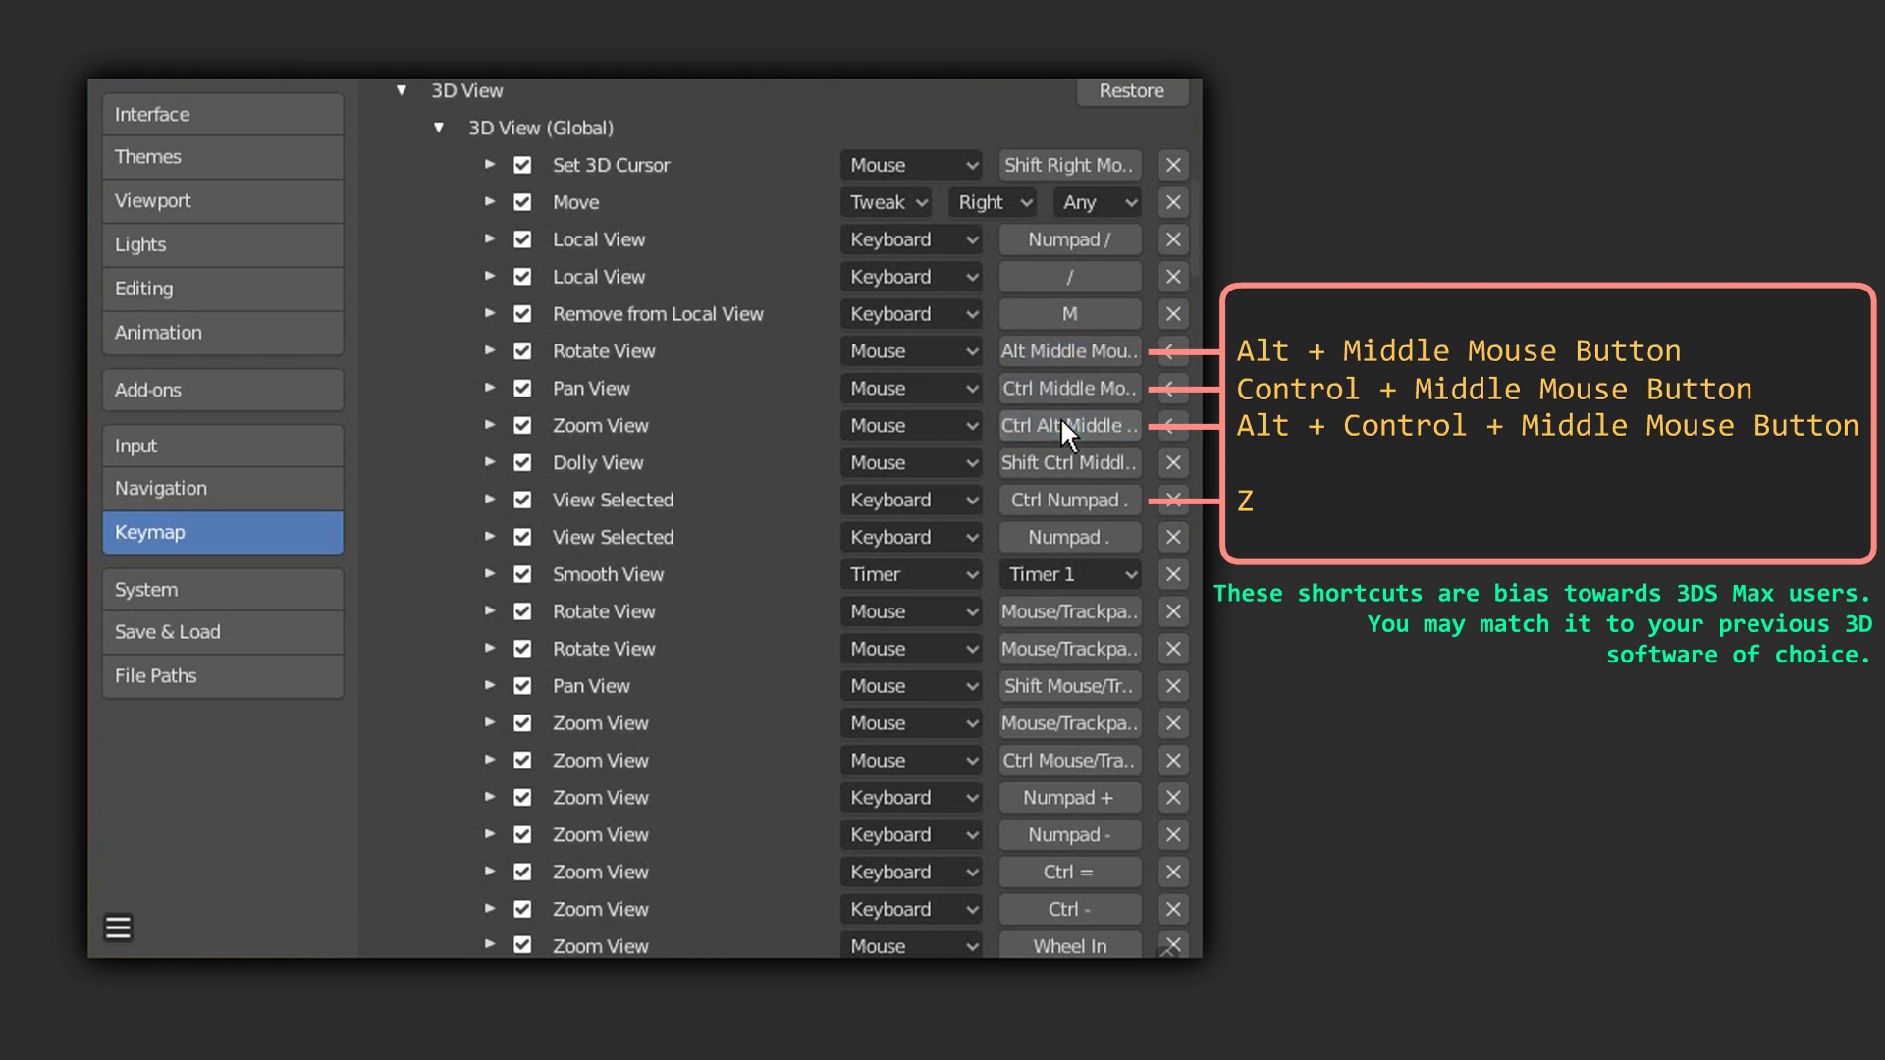
pyautogui.click(1098, 496)
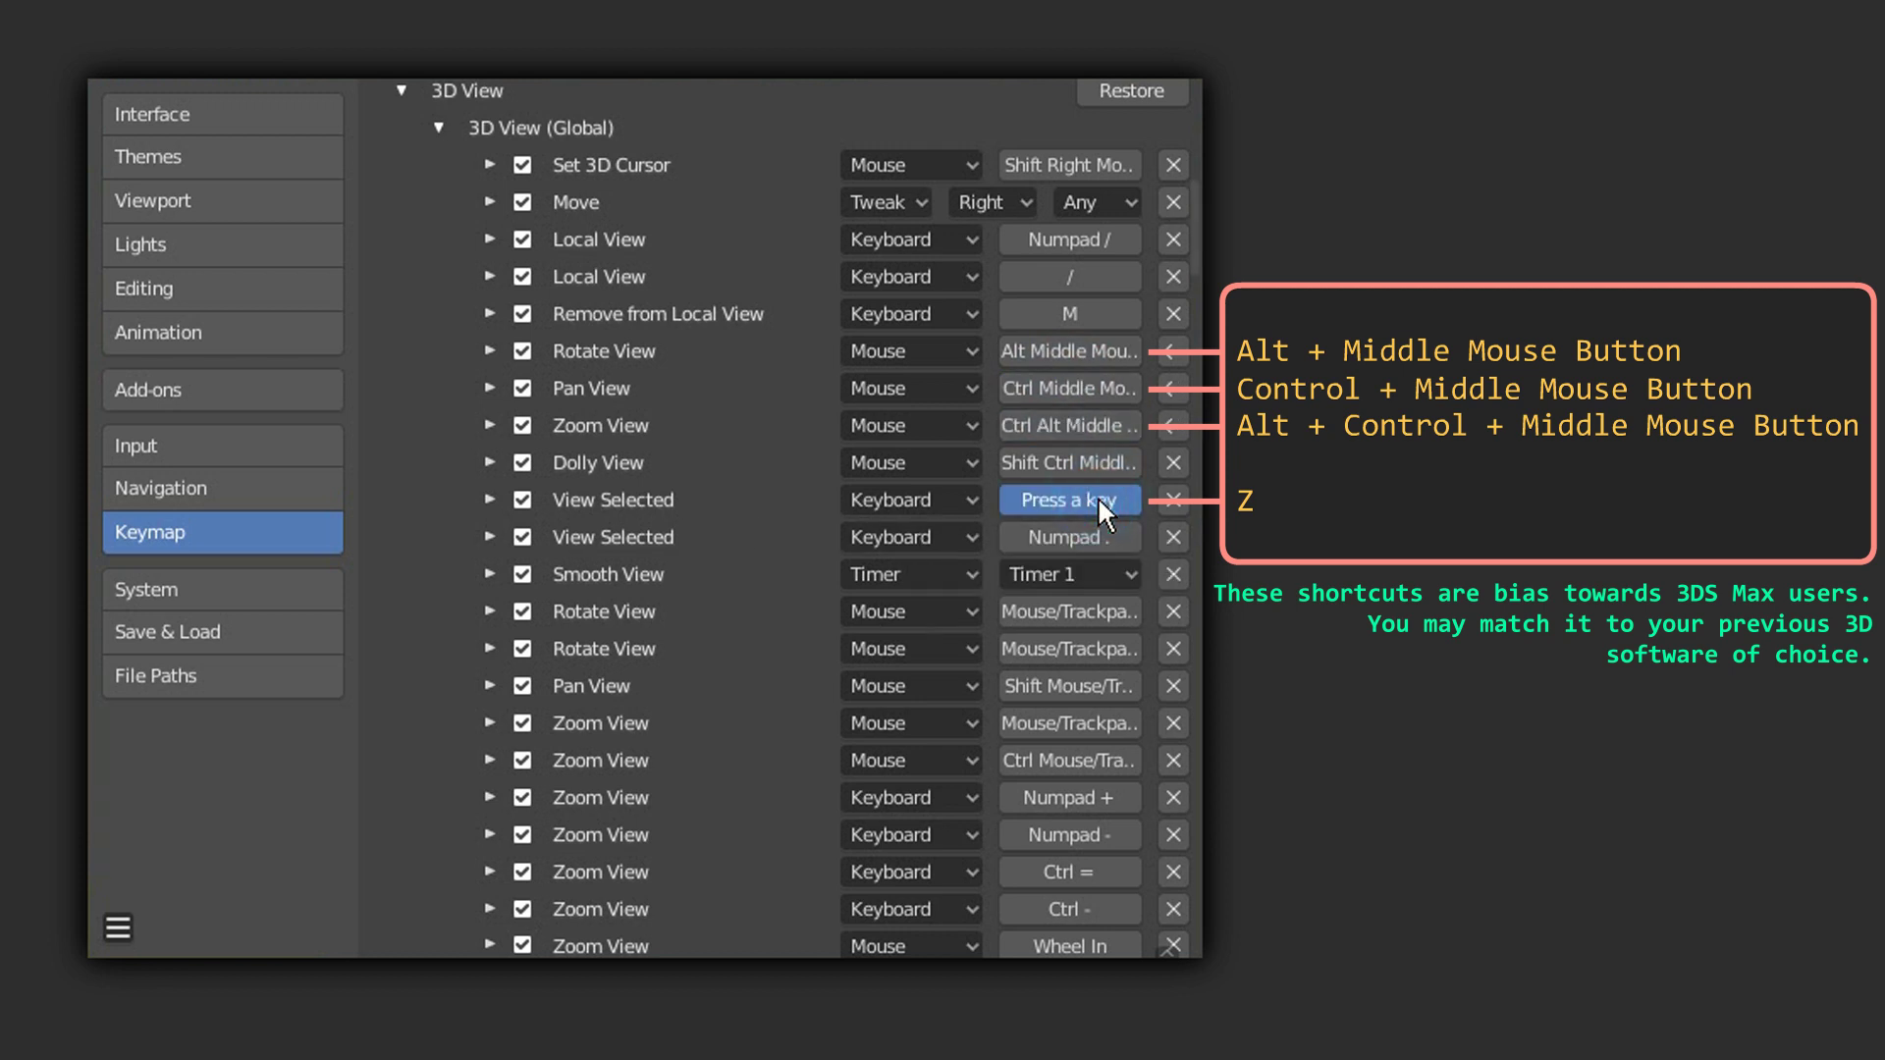
pyautogui.press('z')
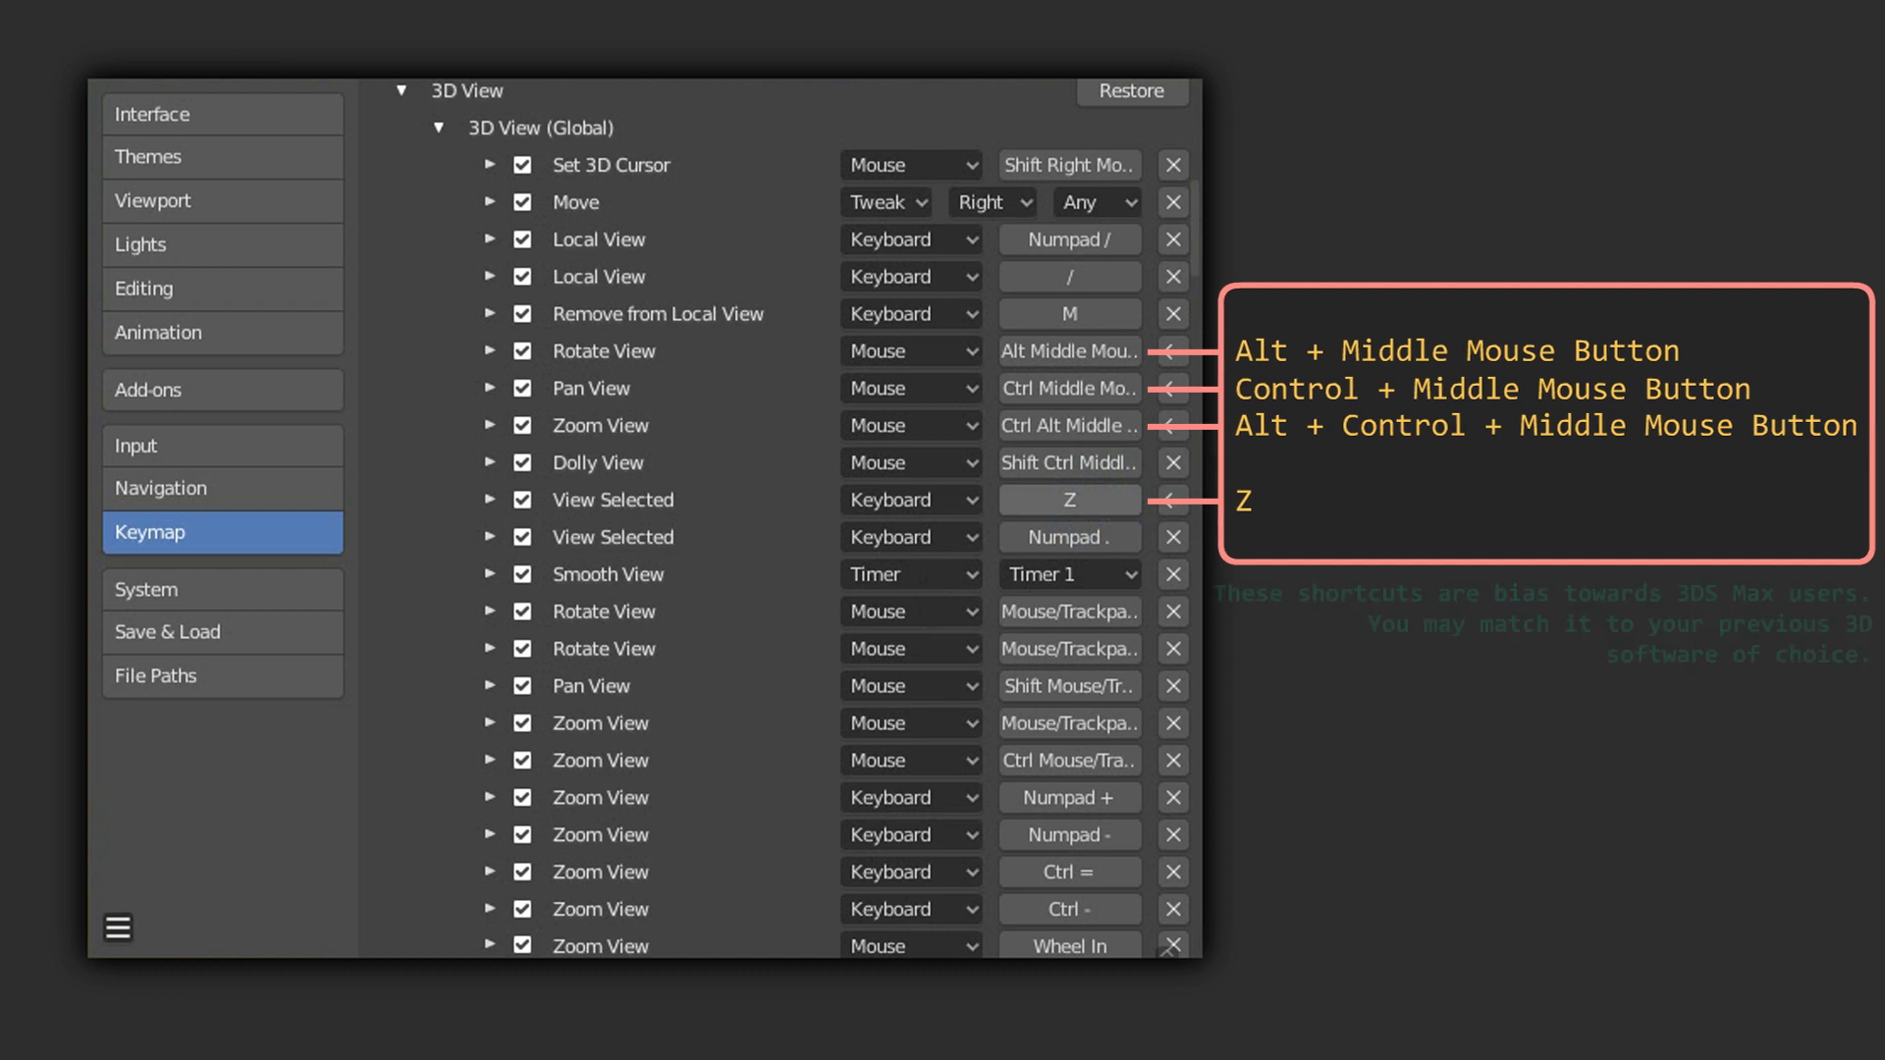
pyautogui.moveTo(1194, 230); pyautogui.dragTo(1186, 151)
# Step: Search for key 5 and rebind View Persp/Ortho from Numpad 5 to O
pyautogui.click(1064, 142)
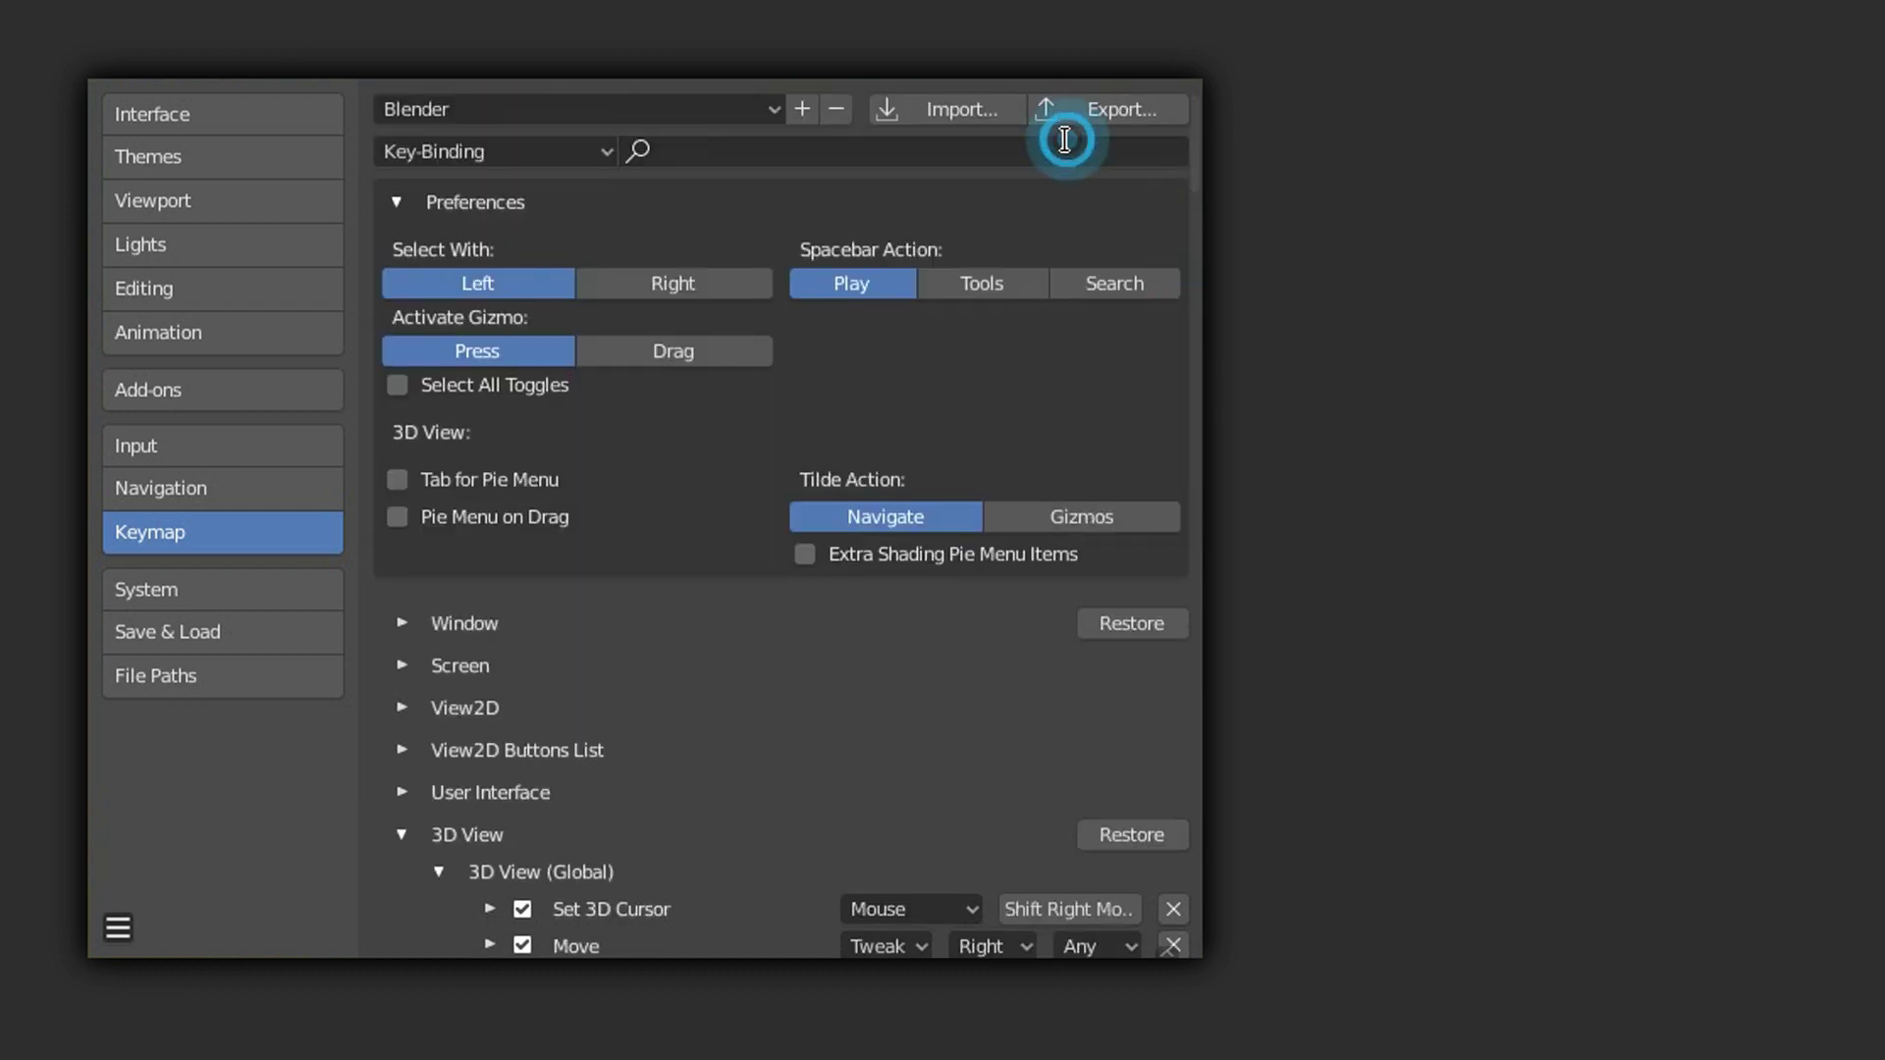
pyautogui.write('5')
pyautogui.click(1058, 534)
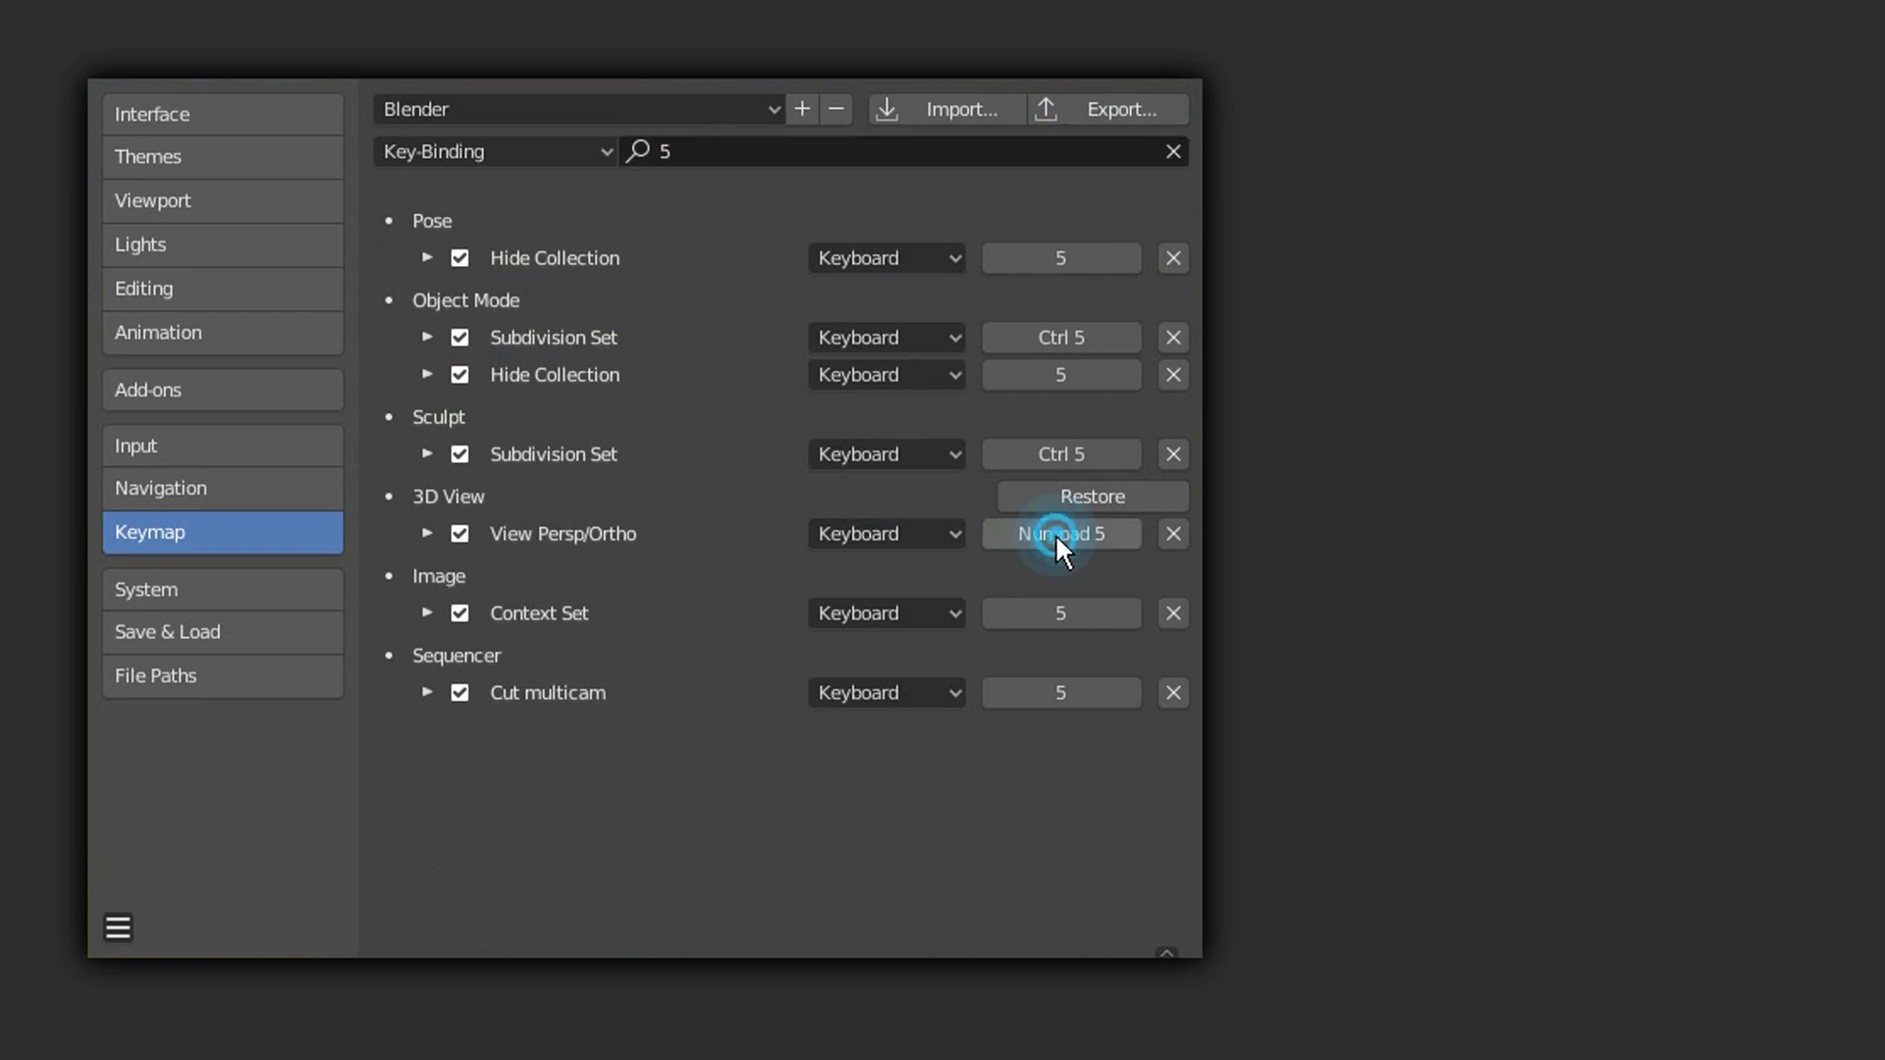
pyautogui.press('o')
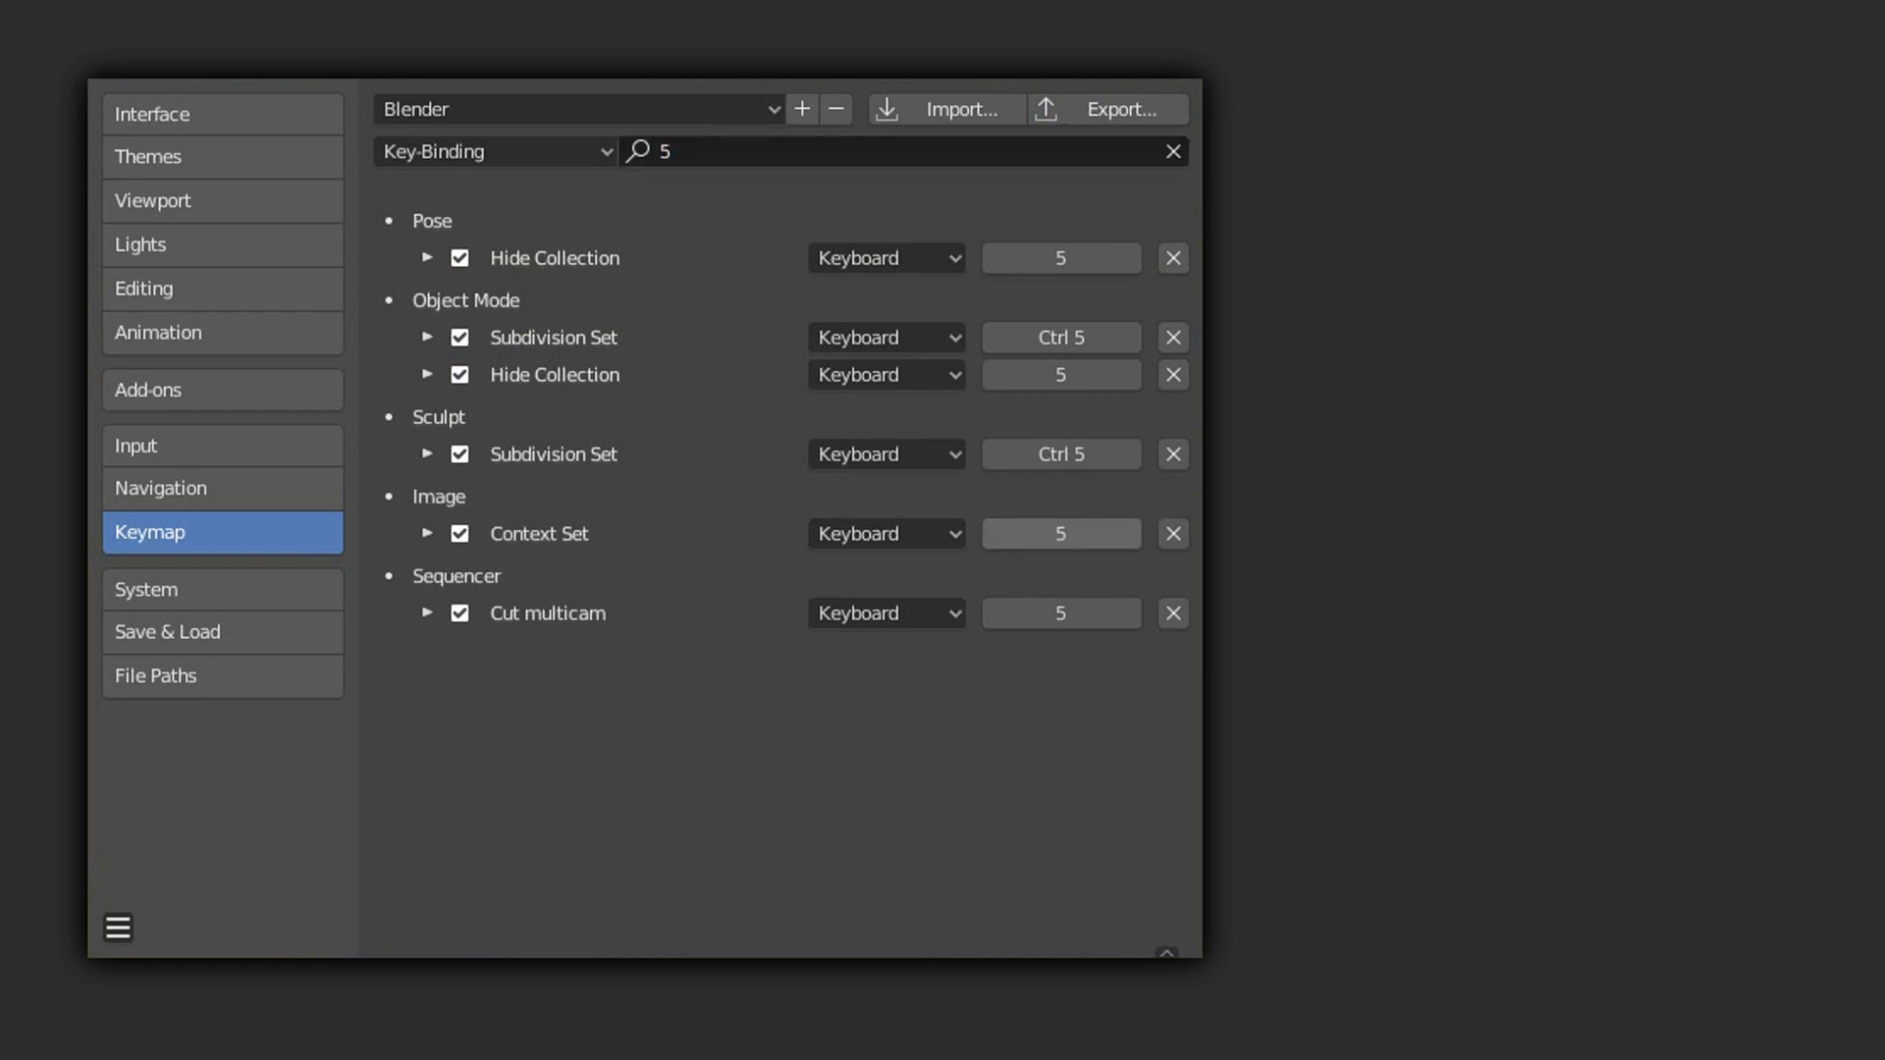
# Step: Filter the keymap to key 1 and inspect the Numpad 1 View Axis entry set to Front
pyautogui.click(904, 145)
pyautogui.write('1')
pyautogui.press('Return')
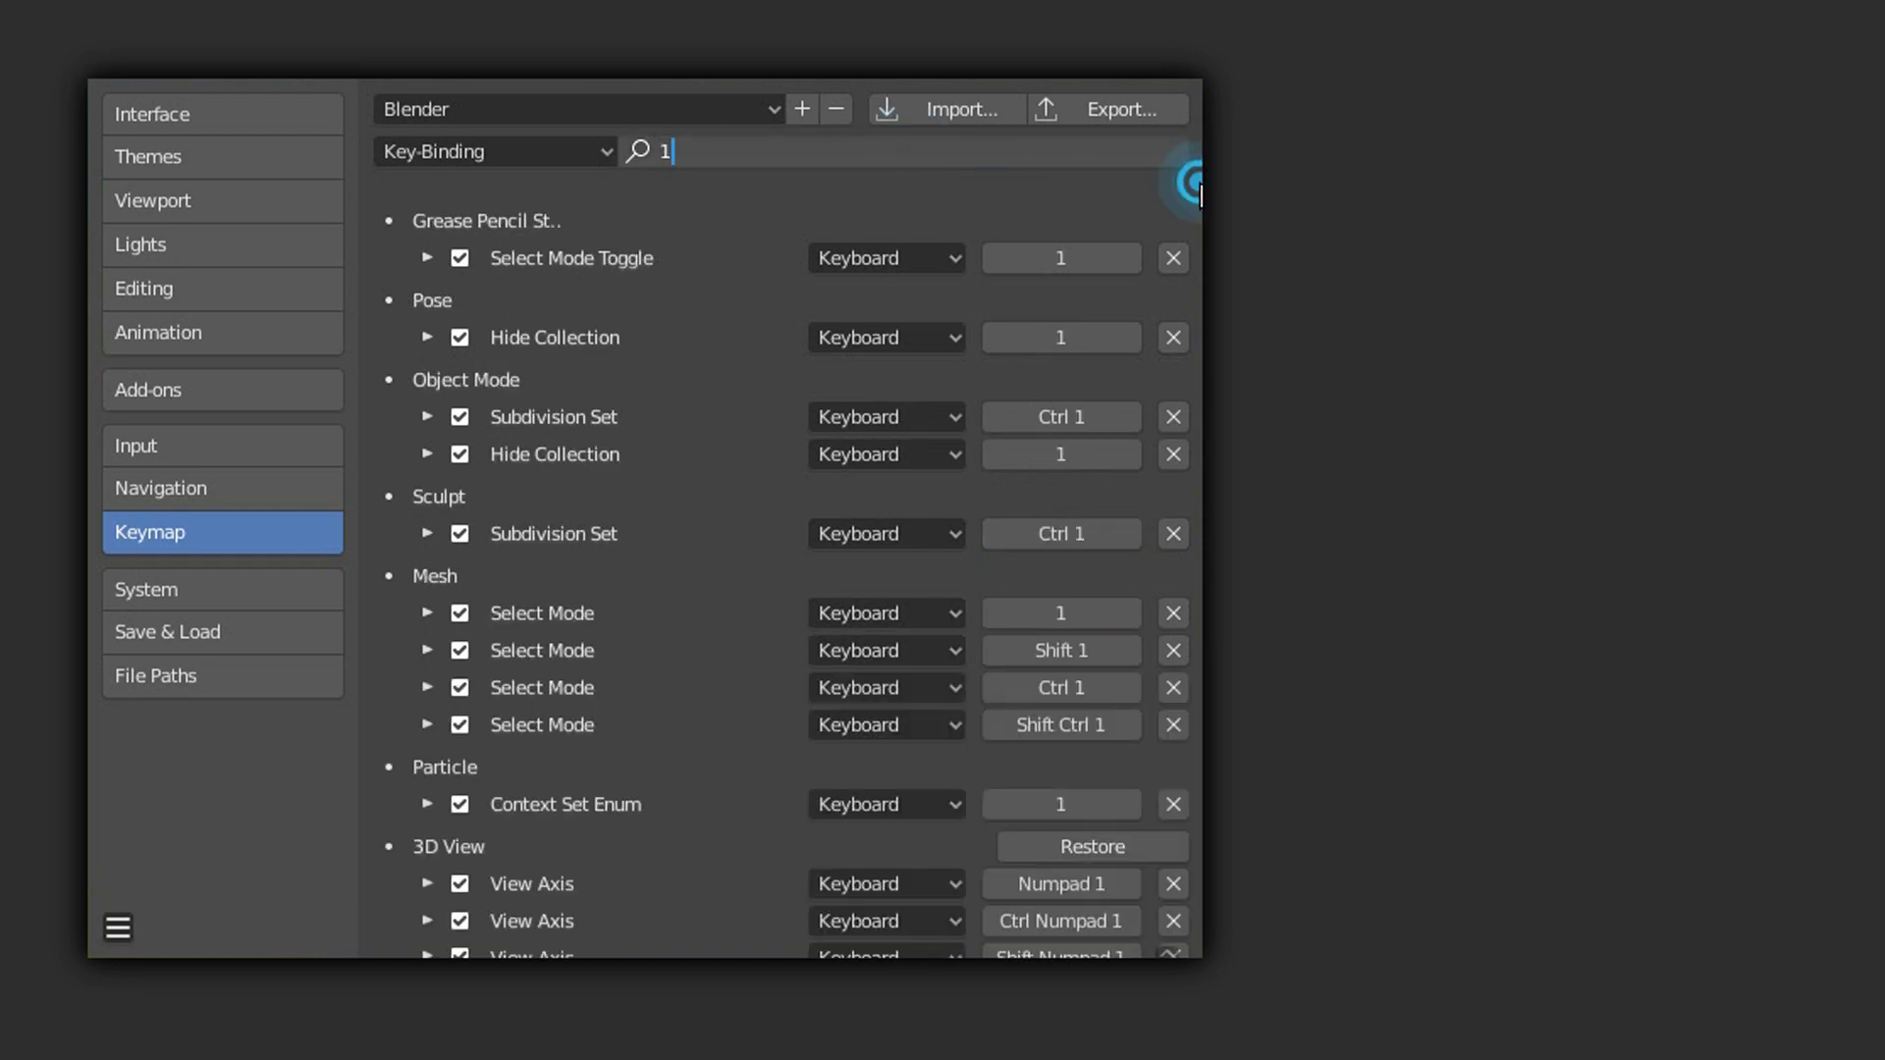
pyautogui.scroll(-5, 1191, 181)
pyautogui.scroll(-4, 426, 452)
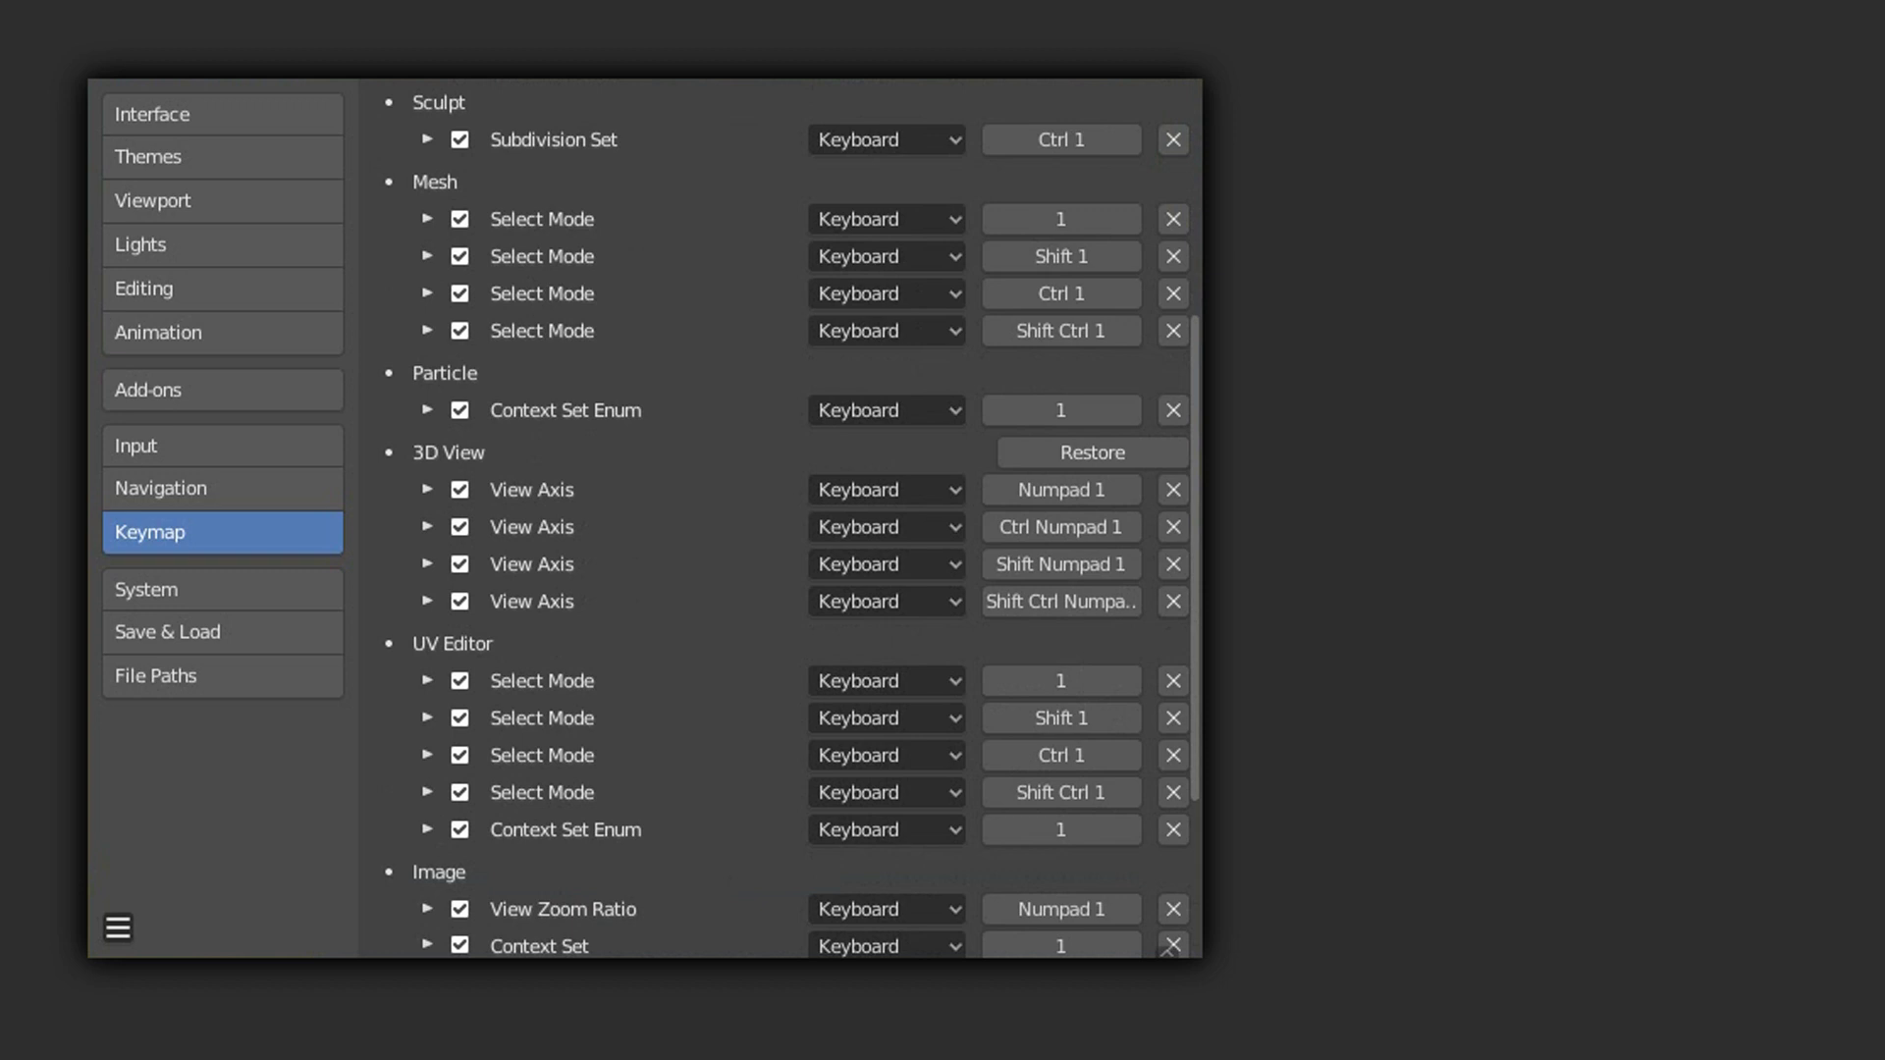
pyautogui.click(426, 454)
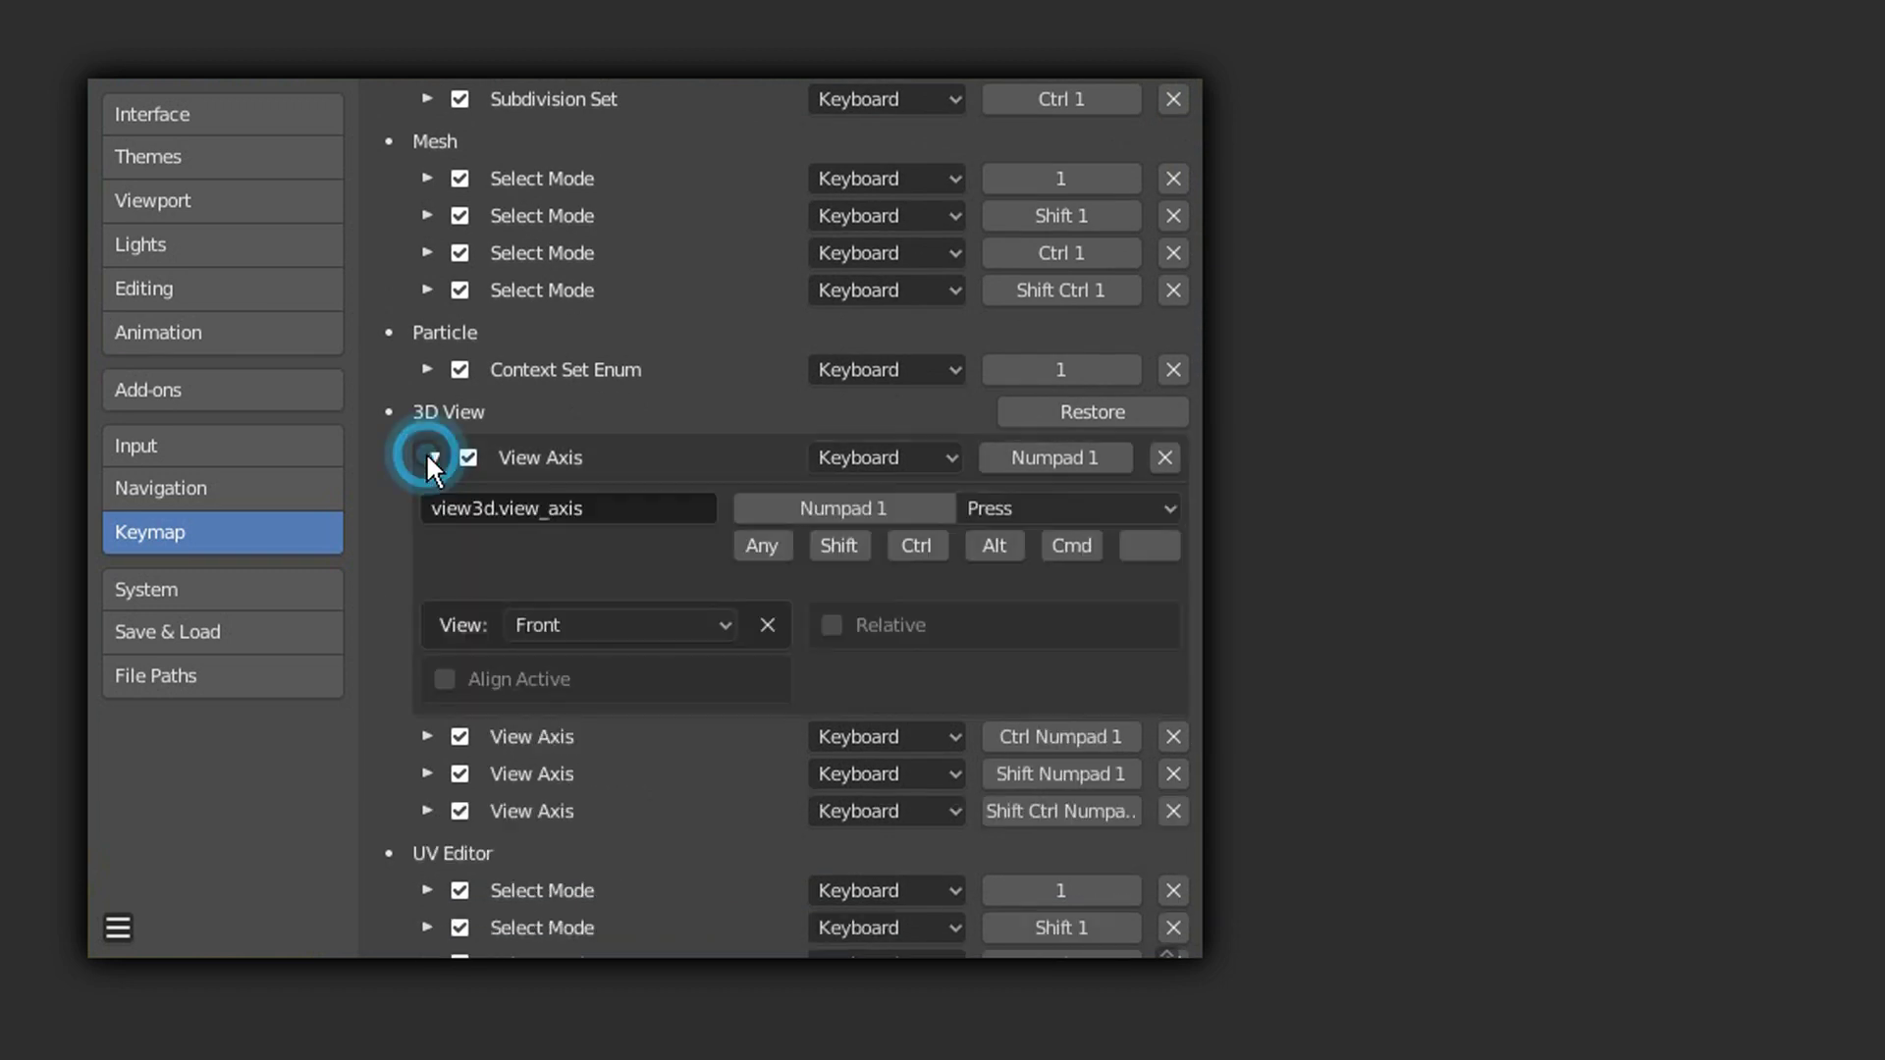
pyautogui.click(575, 508)
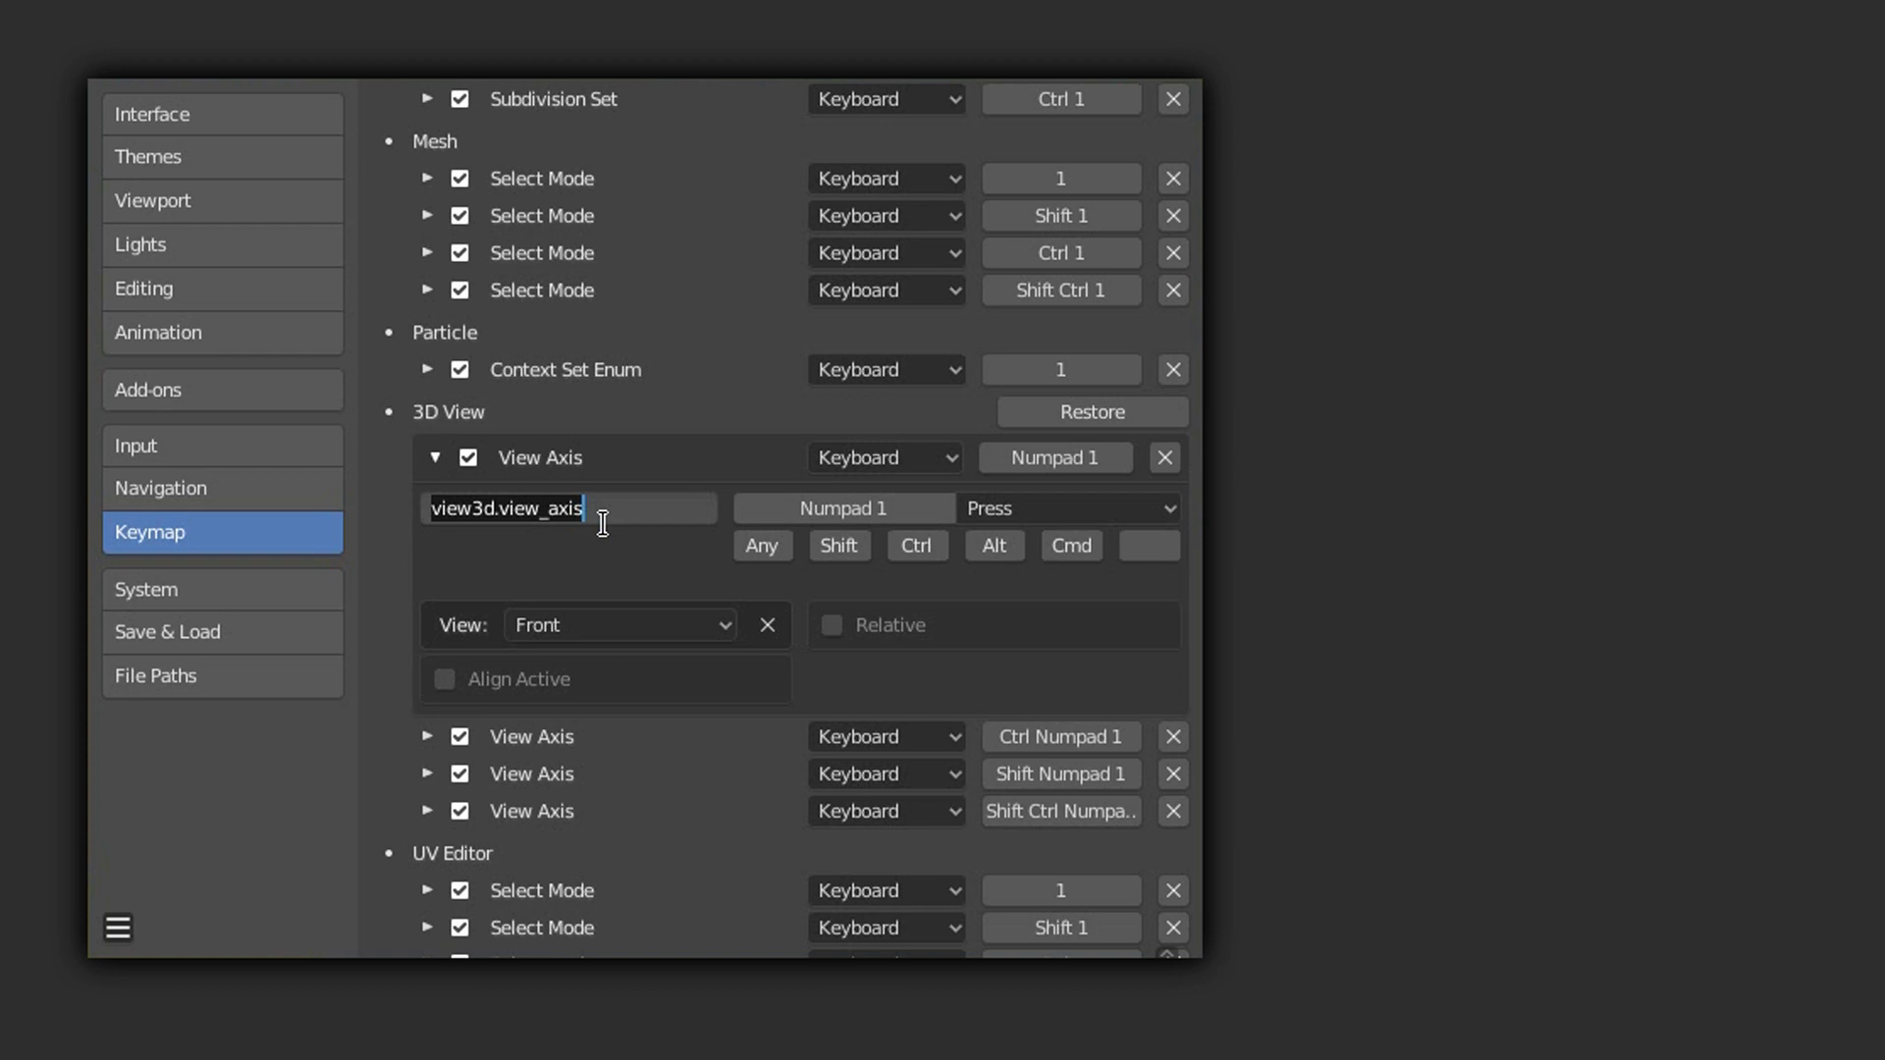
pyautogui.press('Escape')
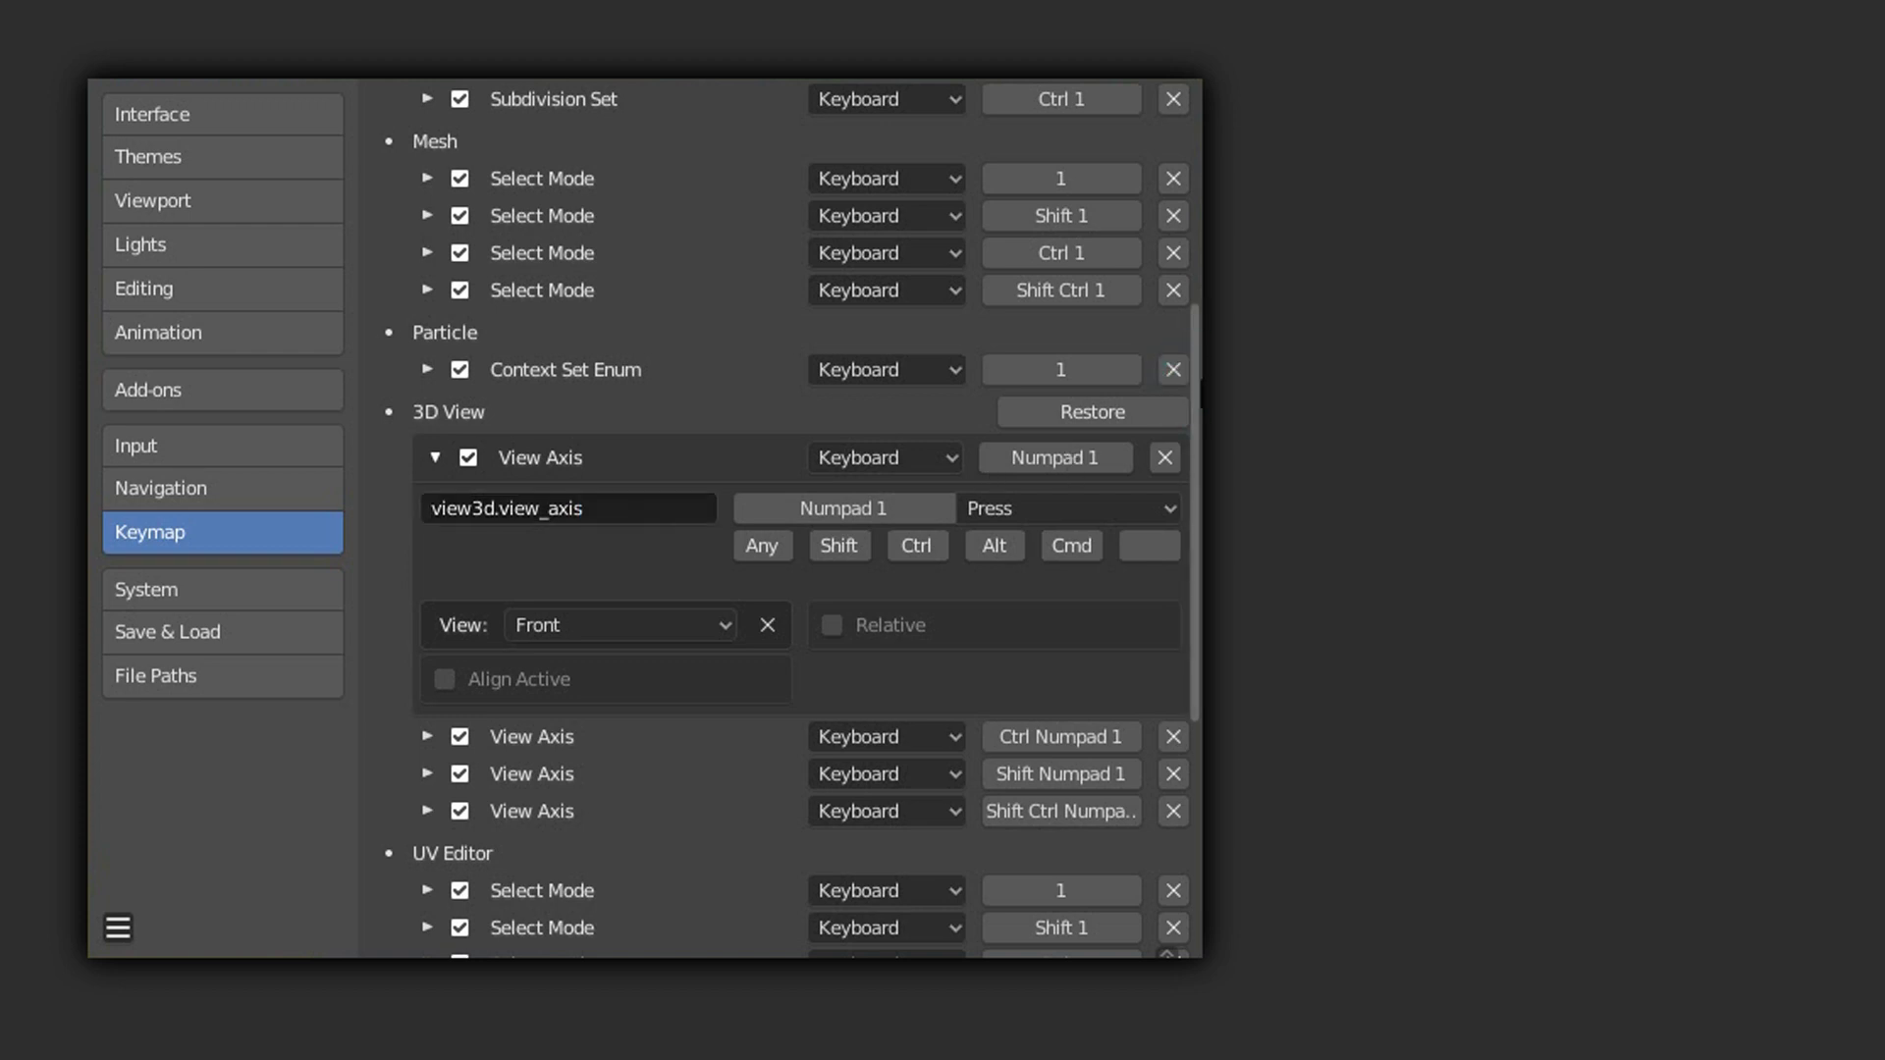
pyautogui.scroll(10, 785, 521)
pyautogui.click(860, 155)
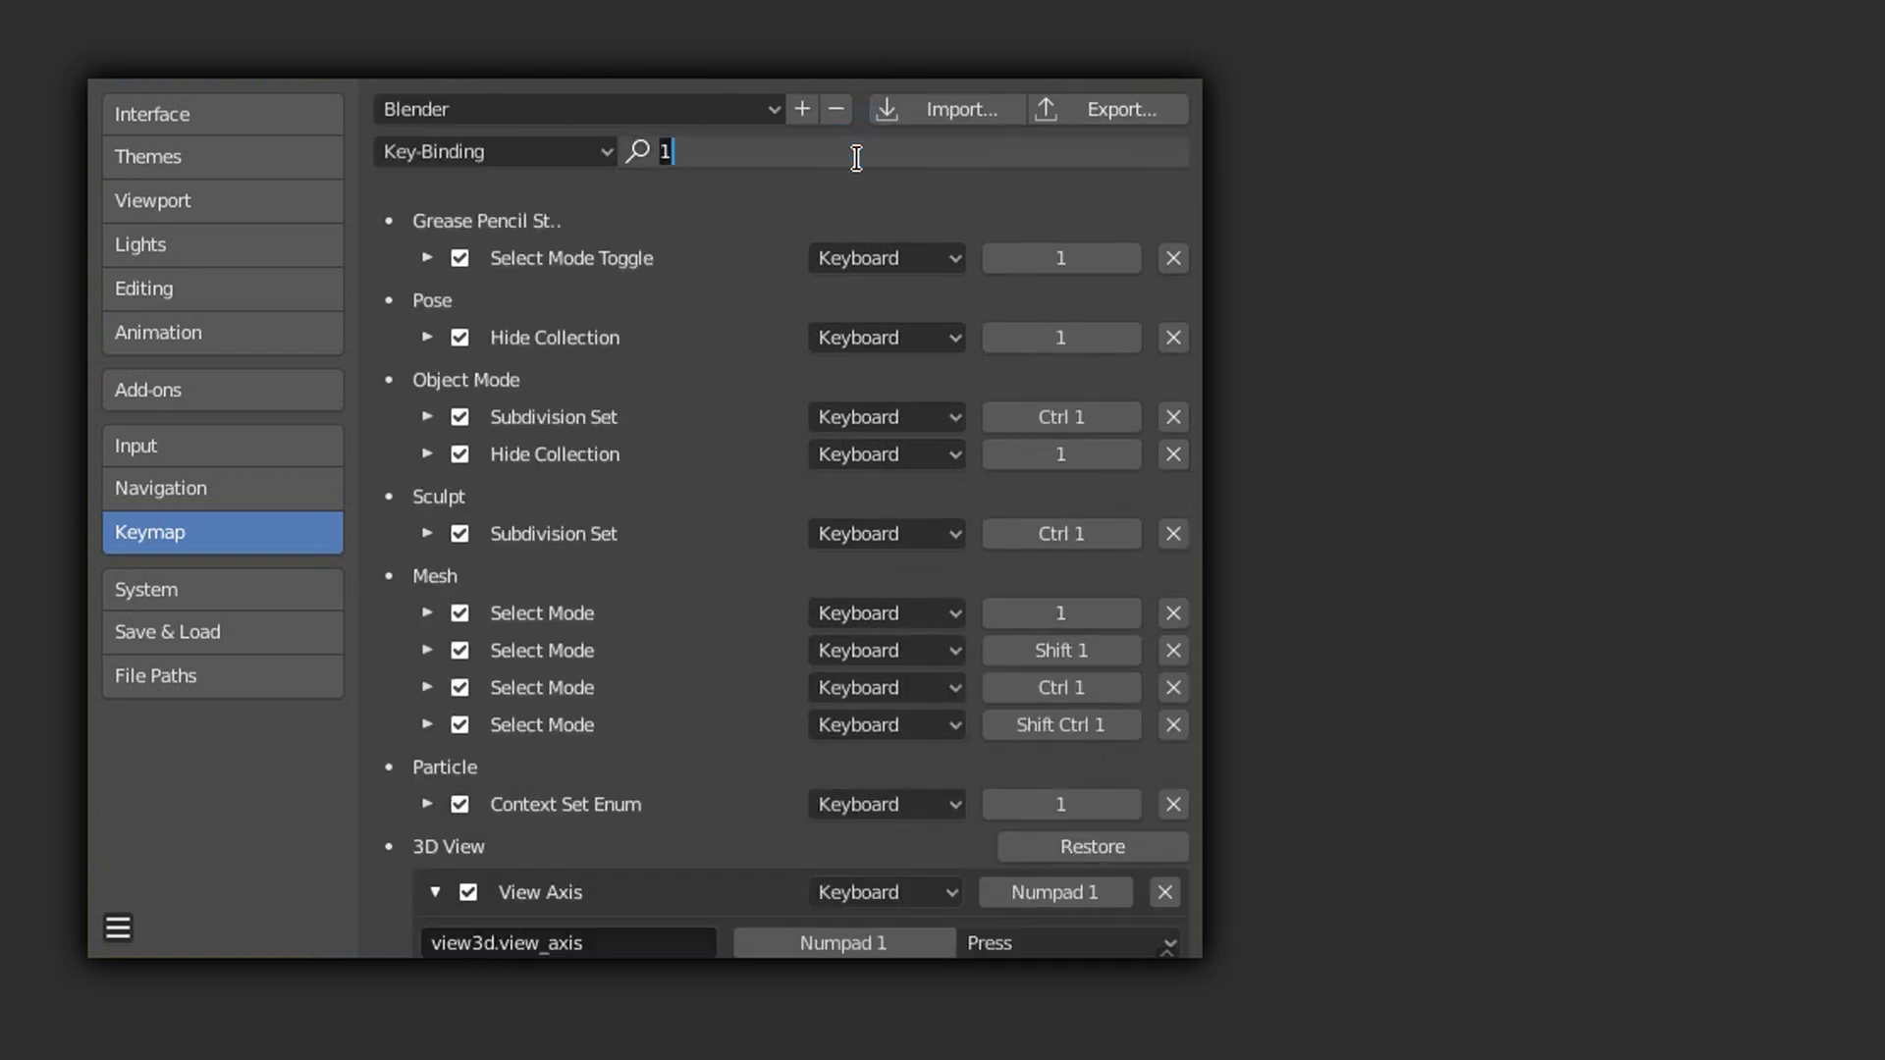
# Step: Change the Numpad 2 View Orbit entry to view3d.view_axis with View set to Back
pyautogui.write('2')
pyautogui.moveTo(1190, 155); pyautogui.dragTo(1194, 391)
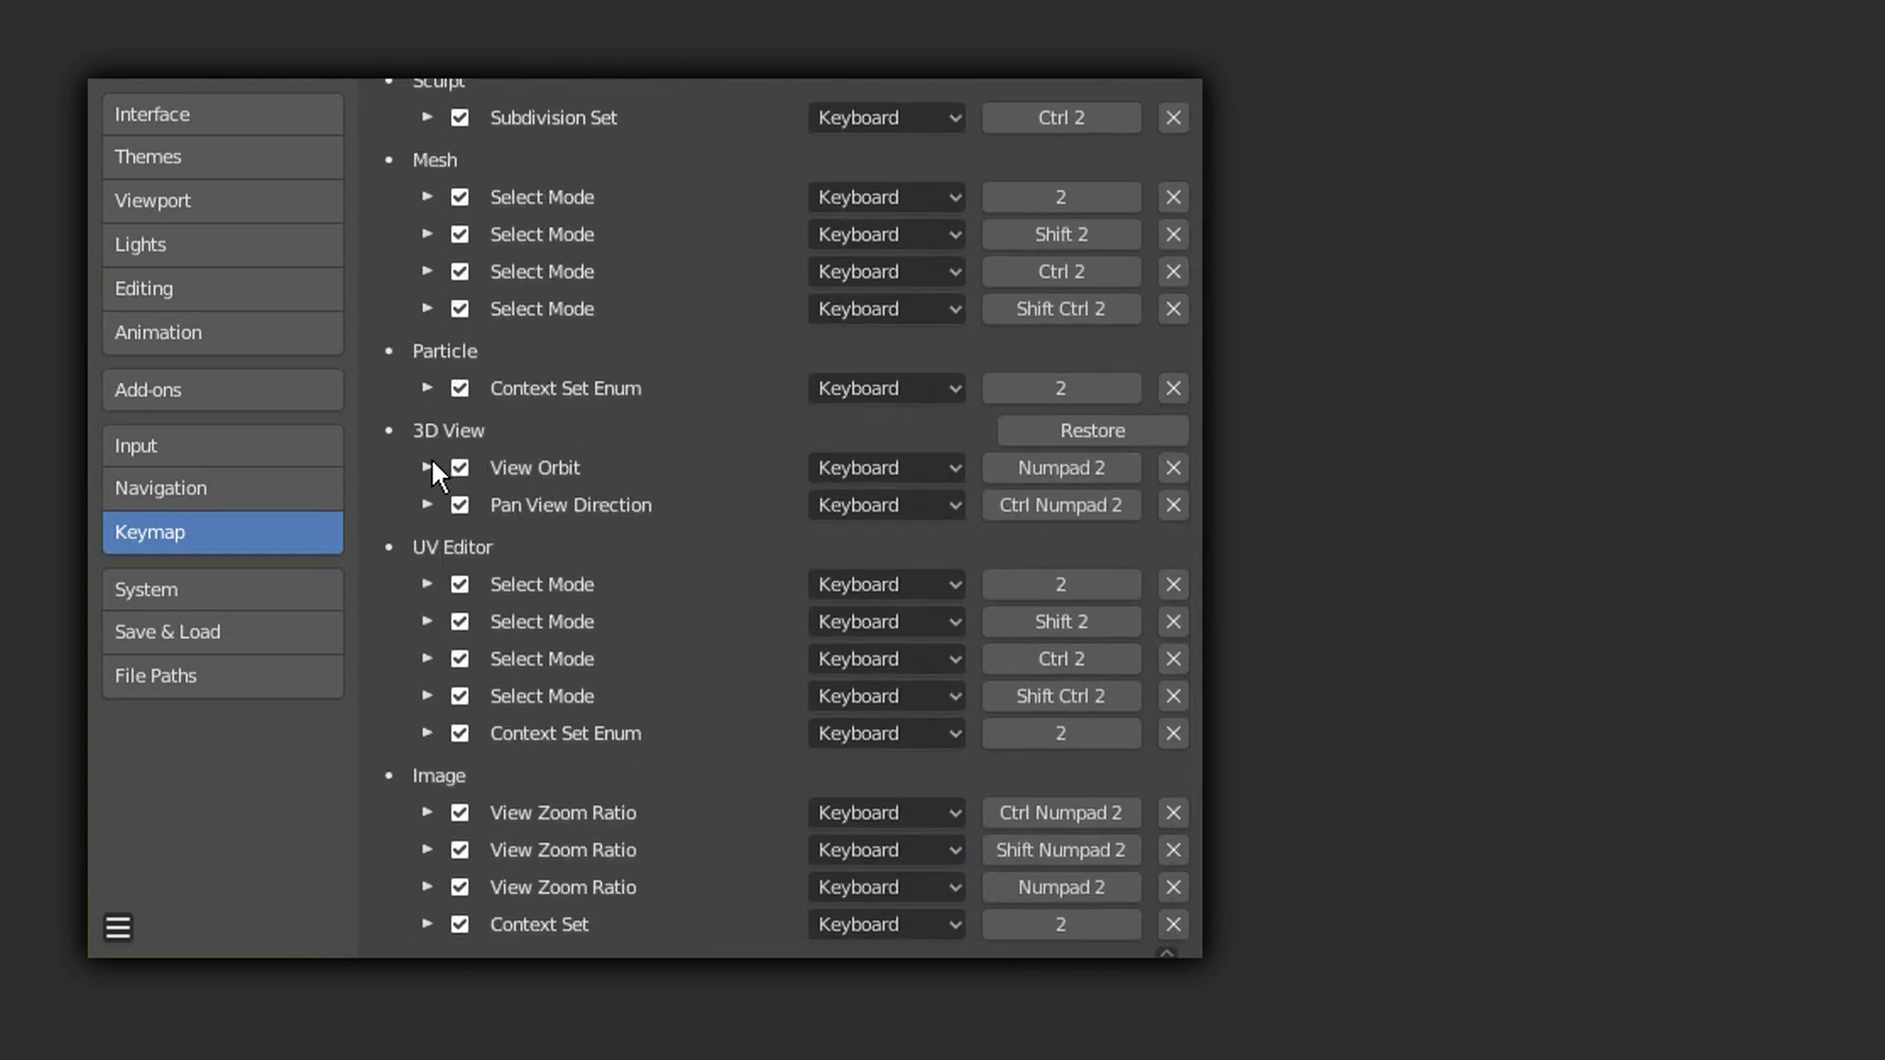
pyautogui.click(430, 464)
pyautogui.click(570, 528)
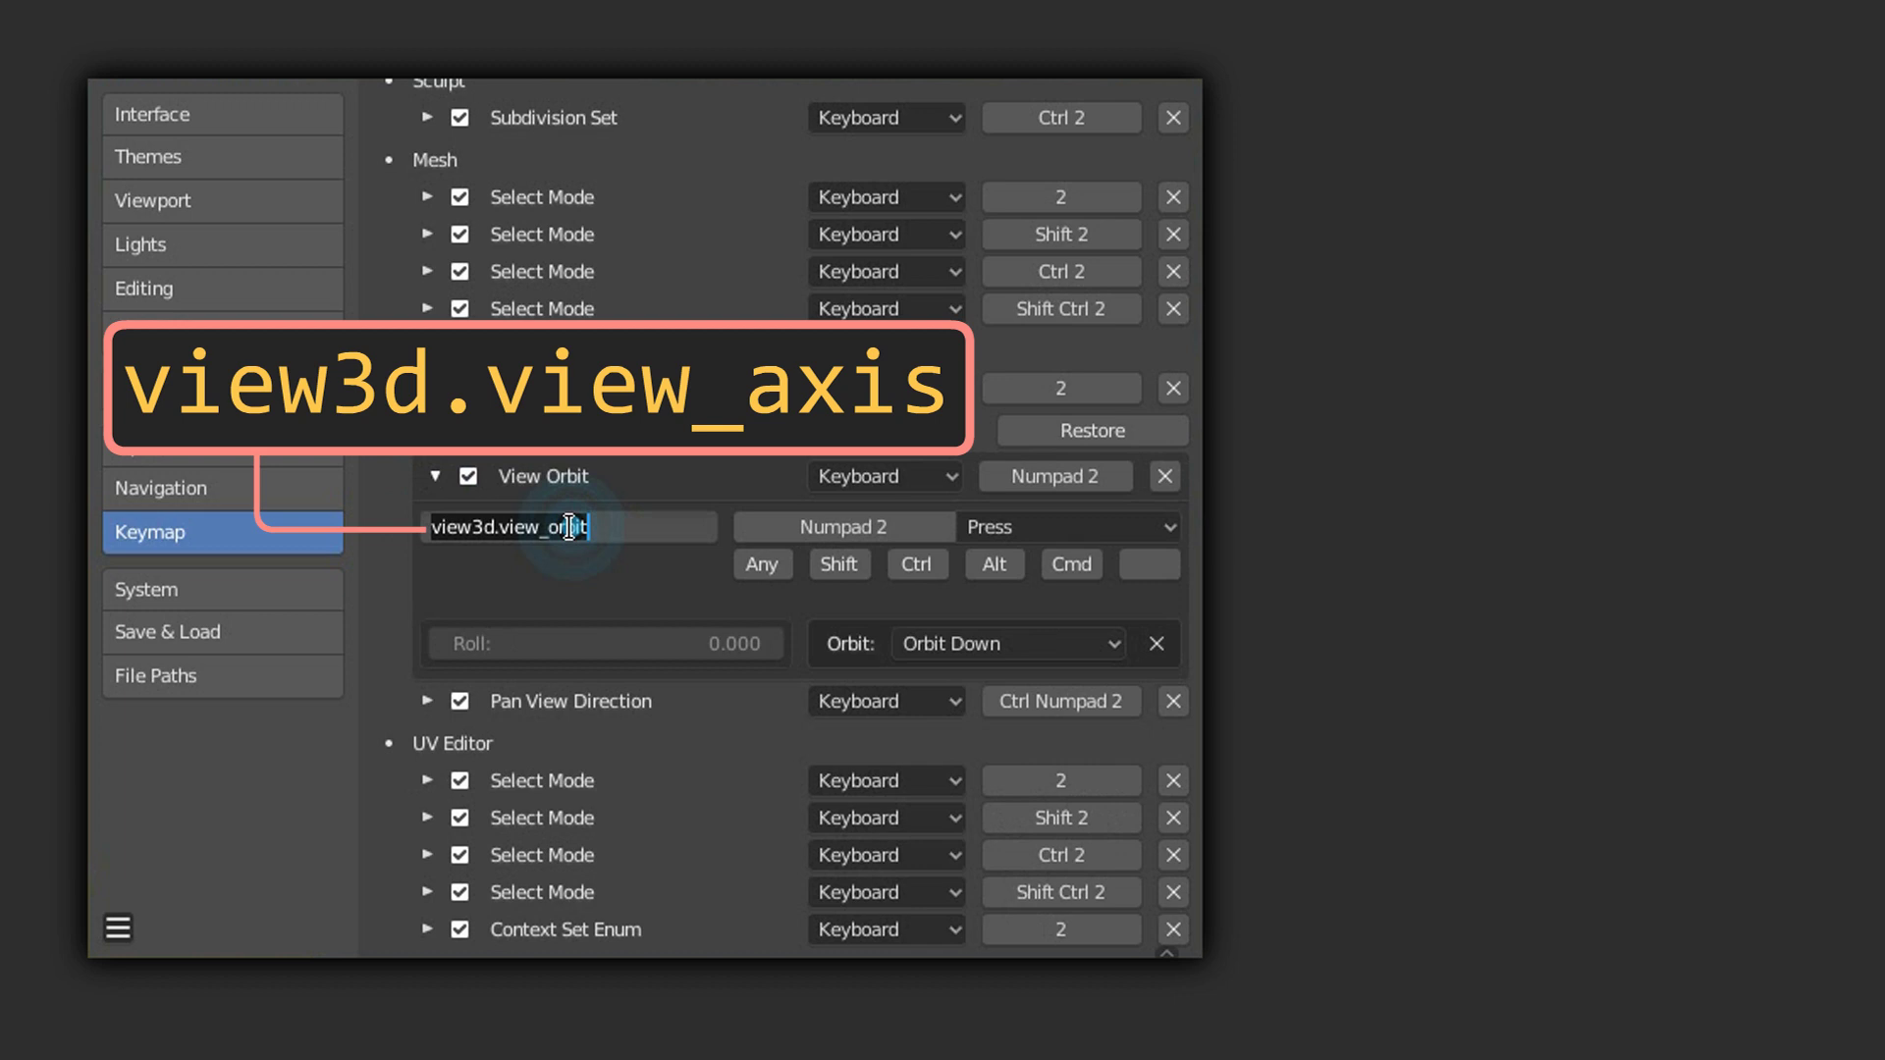
pyautogui.write('view3d.view_axis')
pyautogui.press('Return')
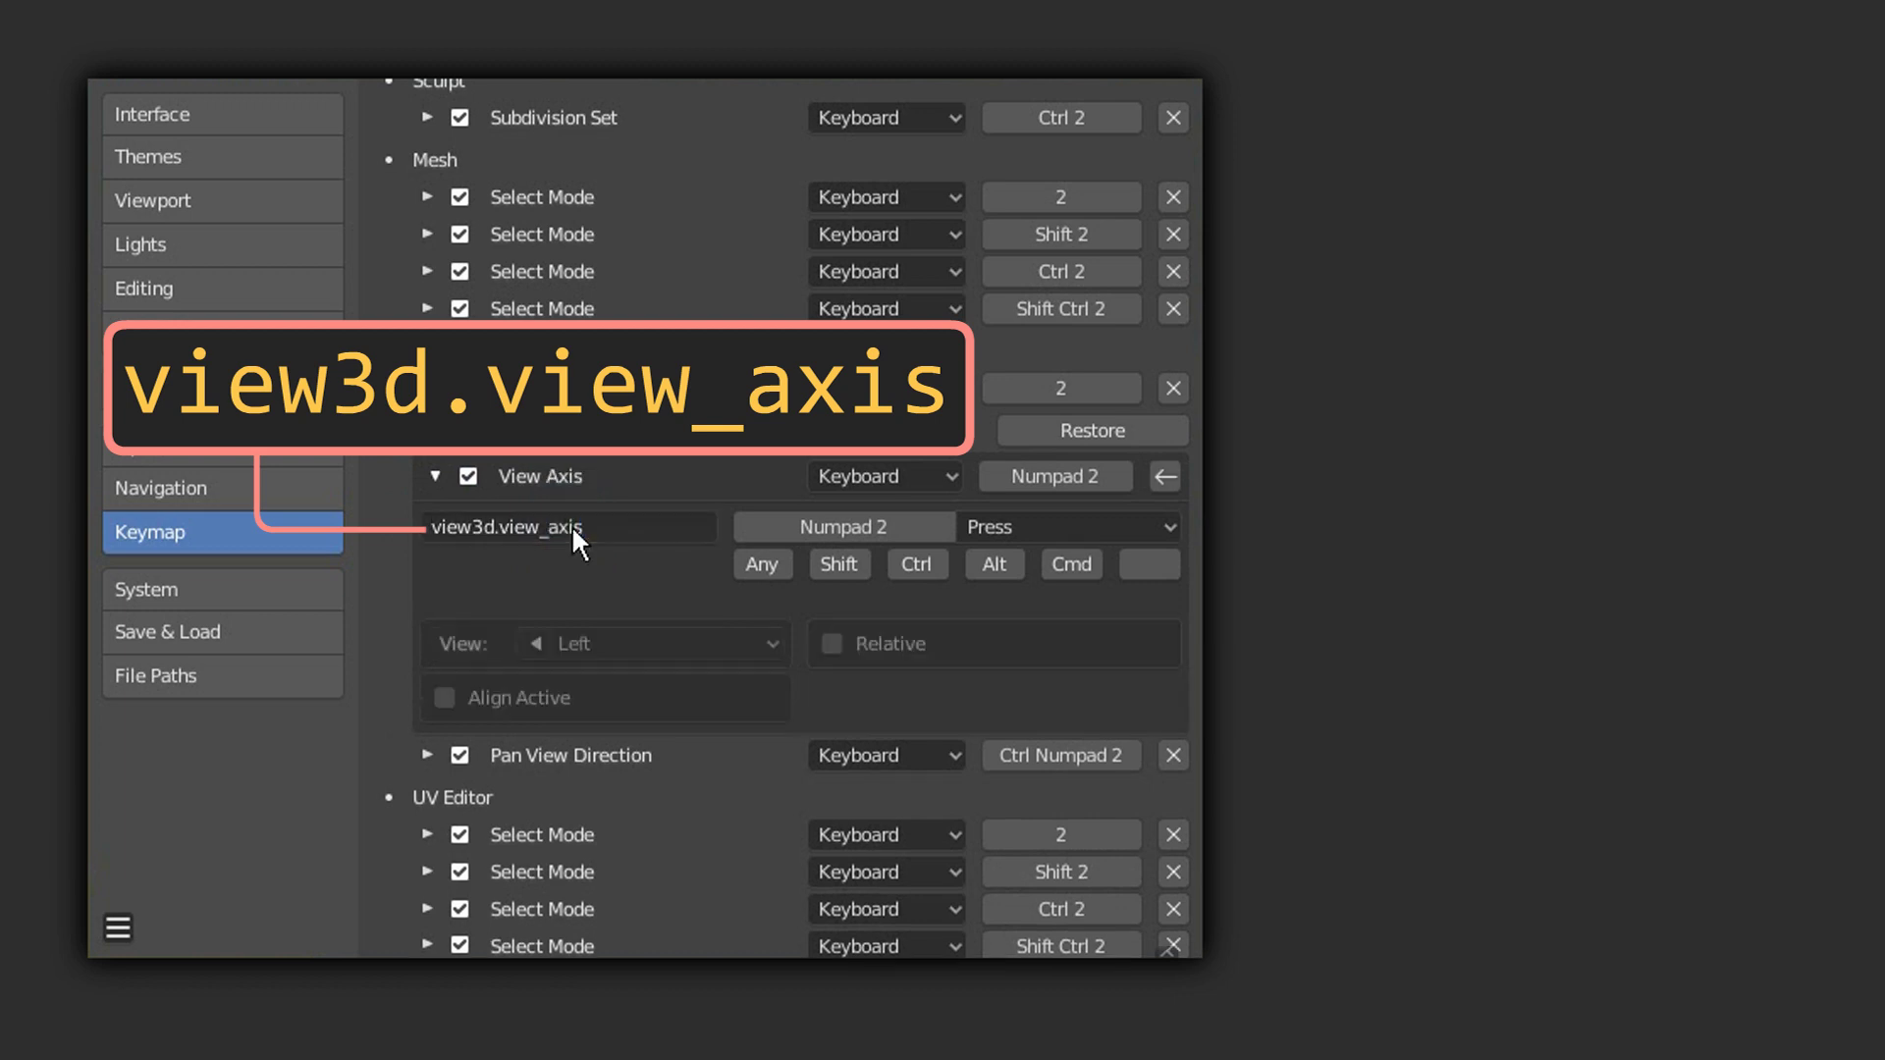
pyautogui.click(630, 644)
pyautogui.click(597, 864)
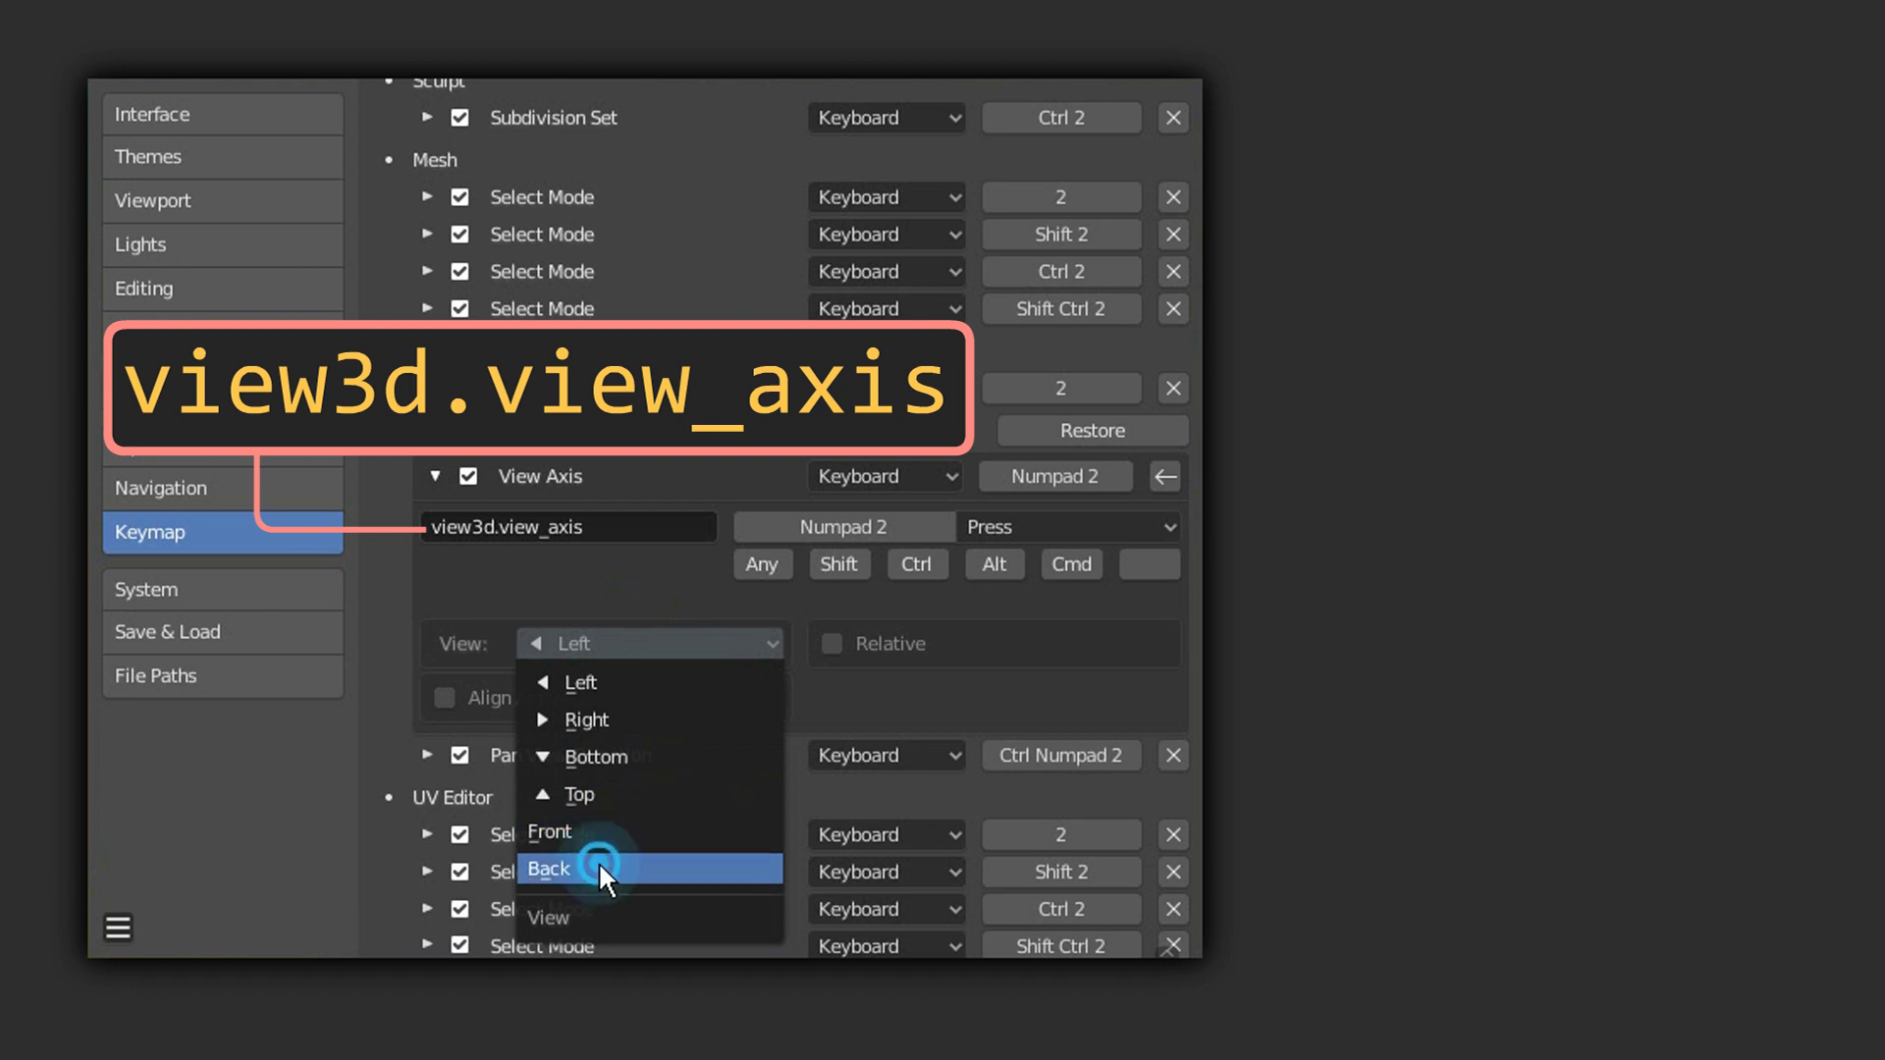
pyautogui.moveTo(1195, 451); pyautogui.dragTo(1198, 255)
# Step: Filter to key 3 and set the Numpad 3 View Axis entry to Left
pyautogui.click(963, 117)
pyautogui.write('3')
pyautogui.press('Return')
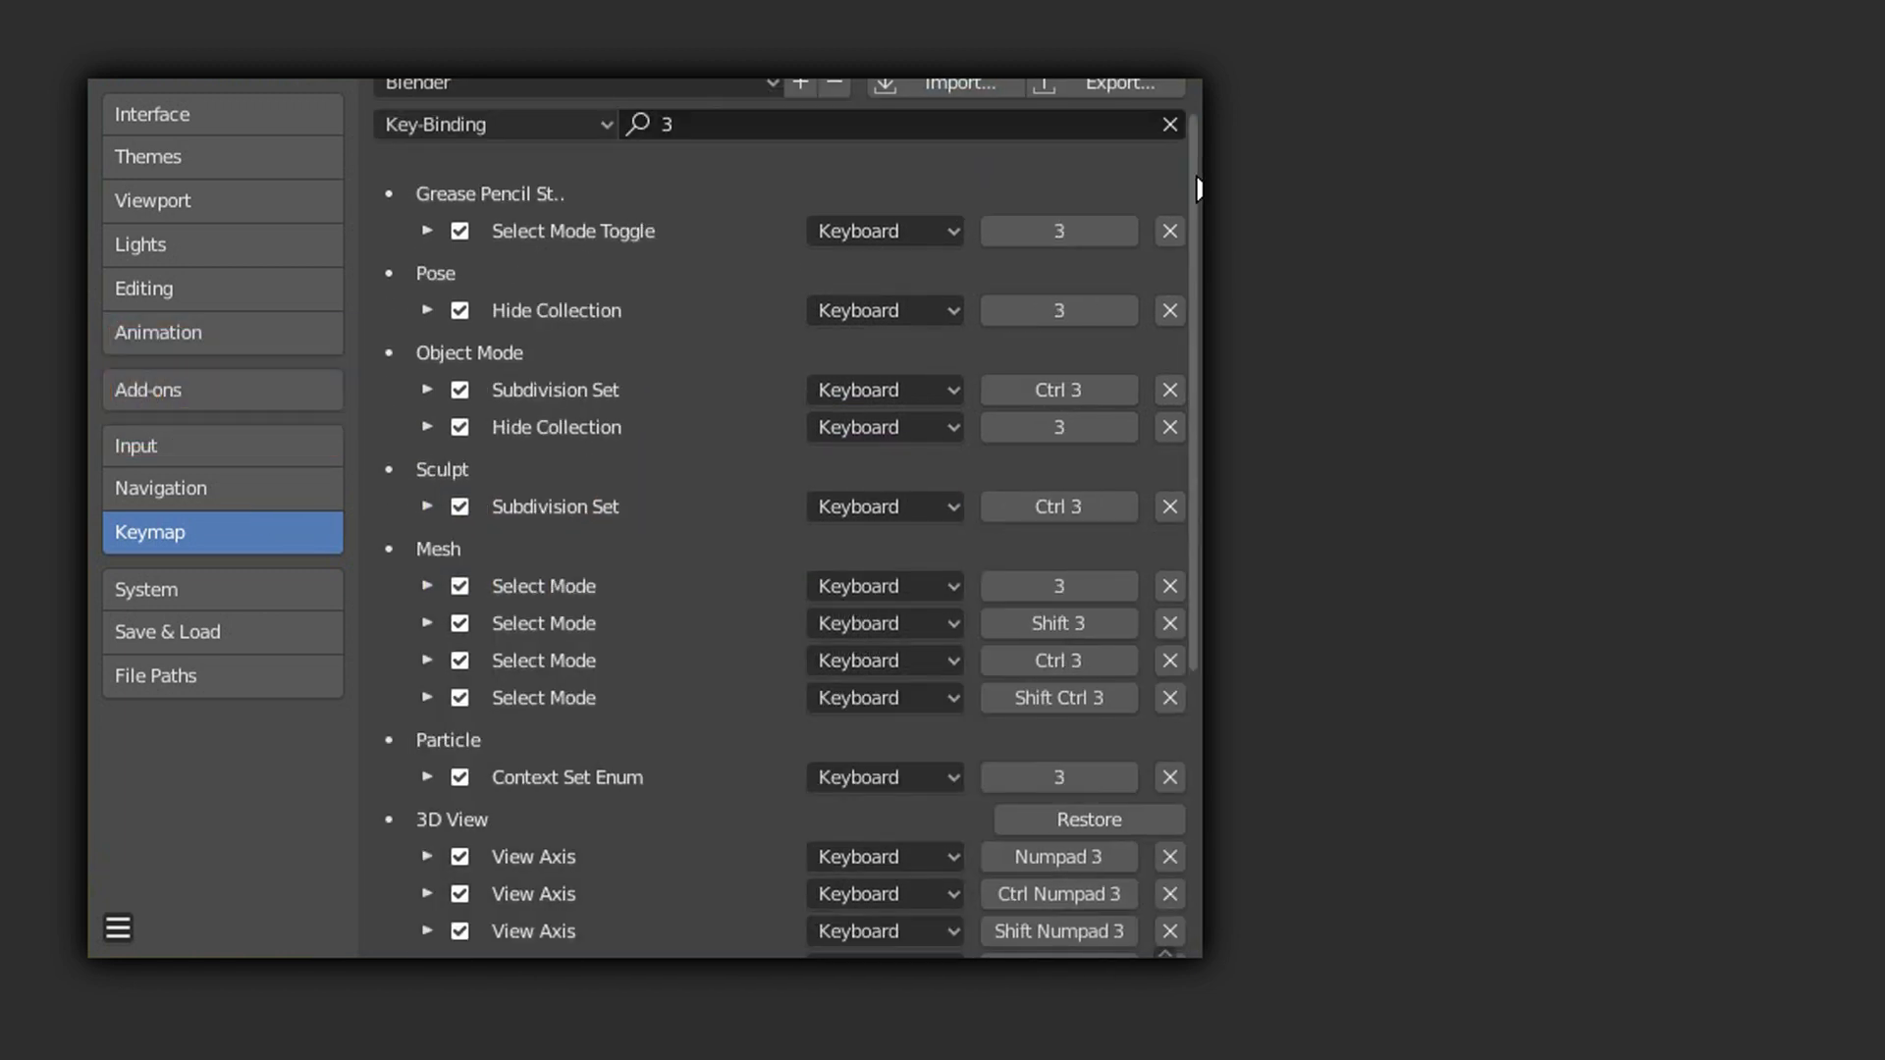
pyautogui.moveTo(1196, 182); pyautogui.dragTo(1192, 411)
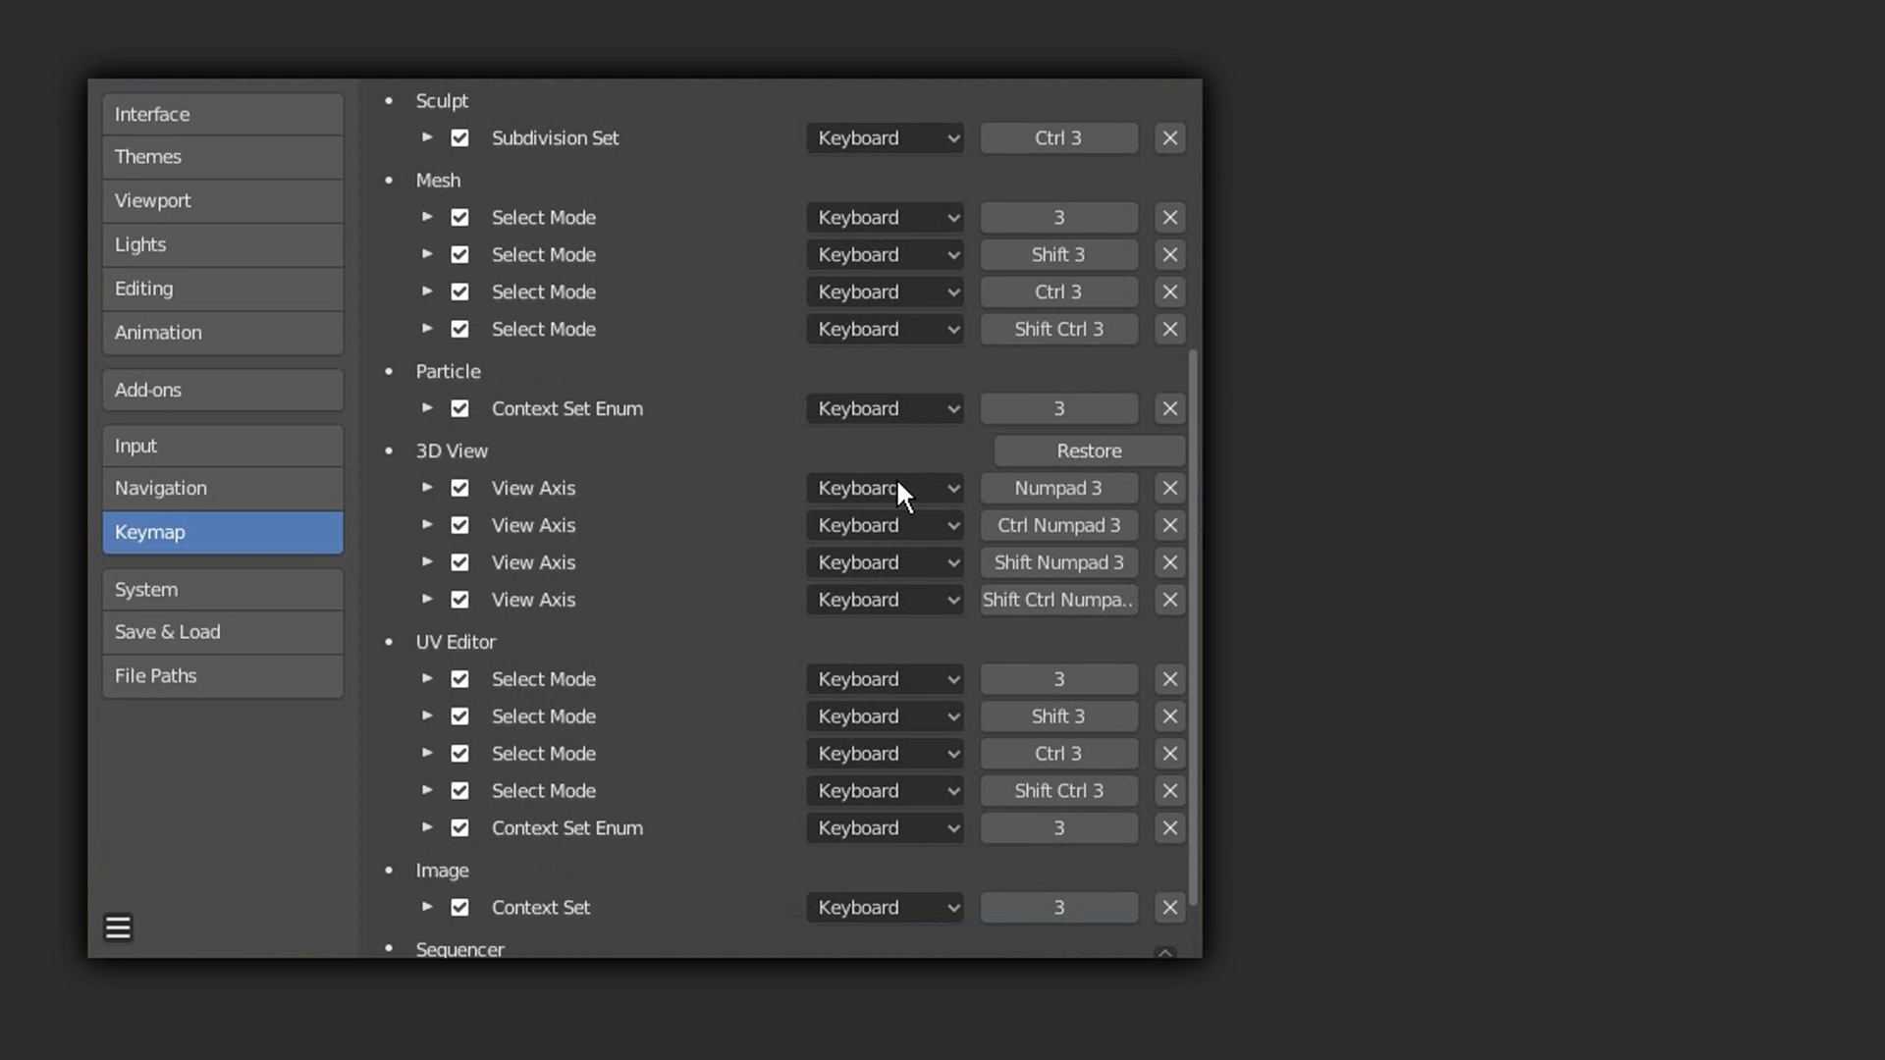
pyautogui.click(424, 486)
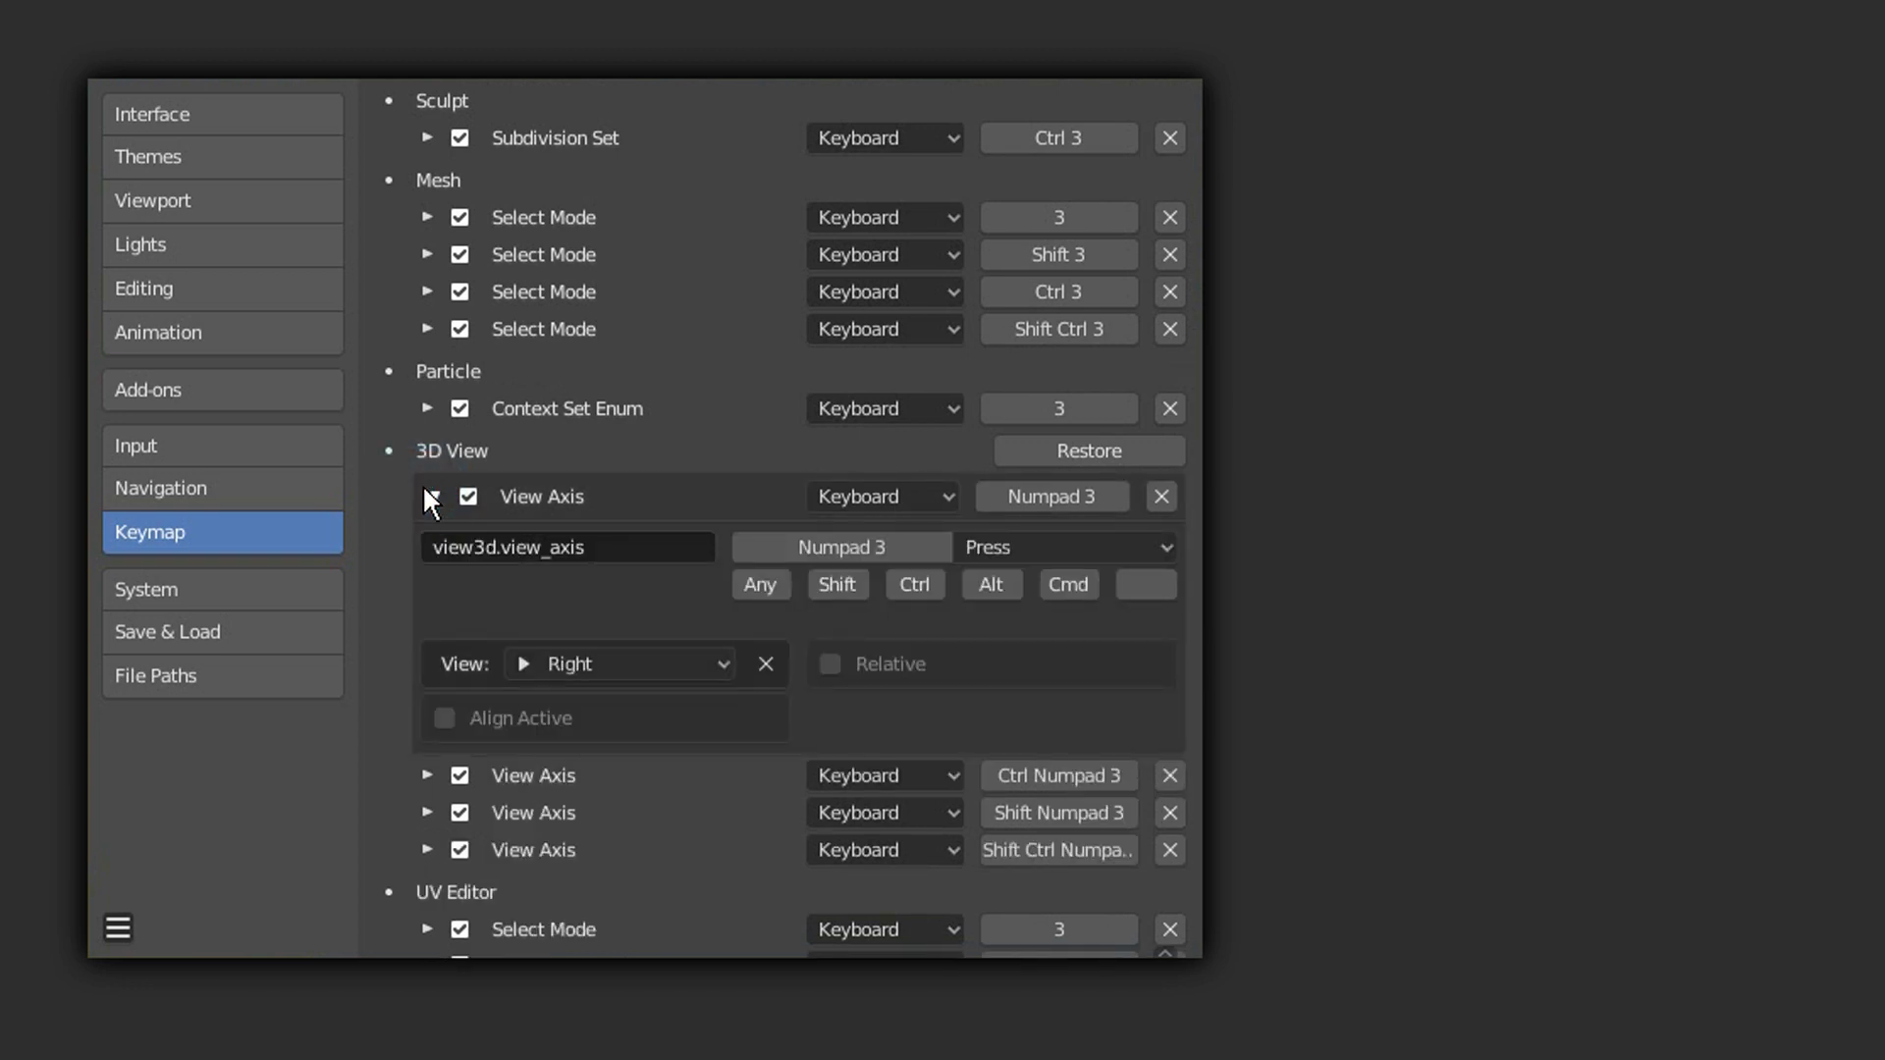
pyautogui.click(667, 668)
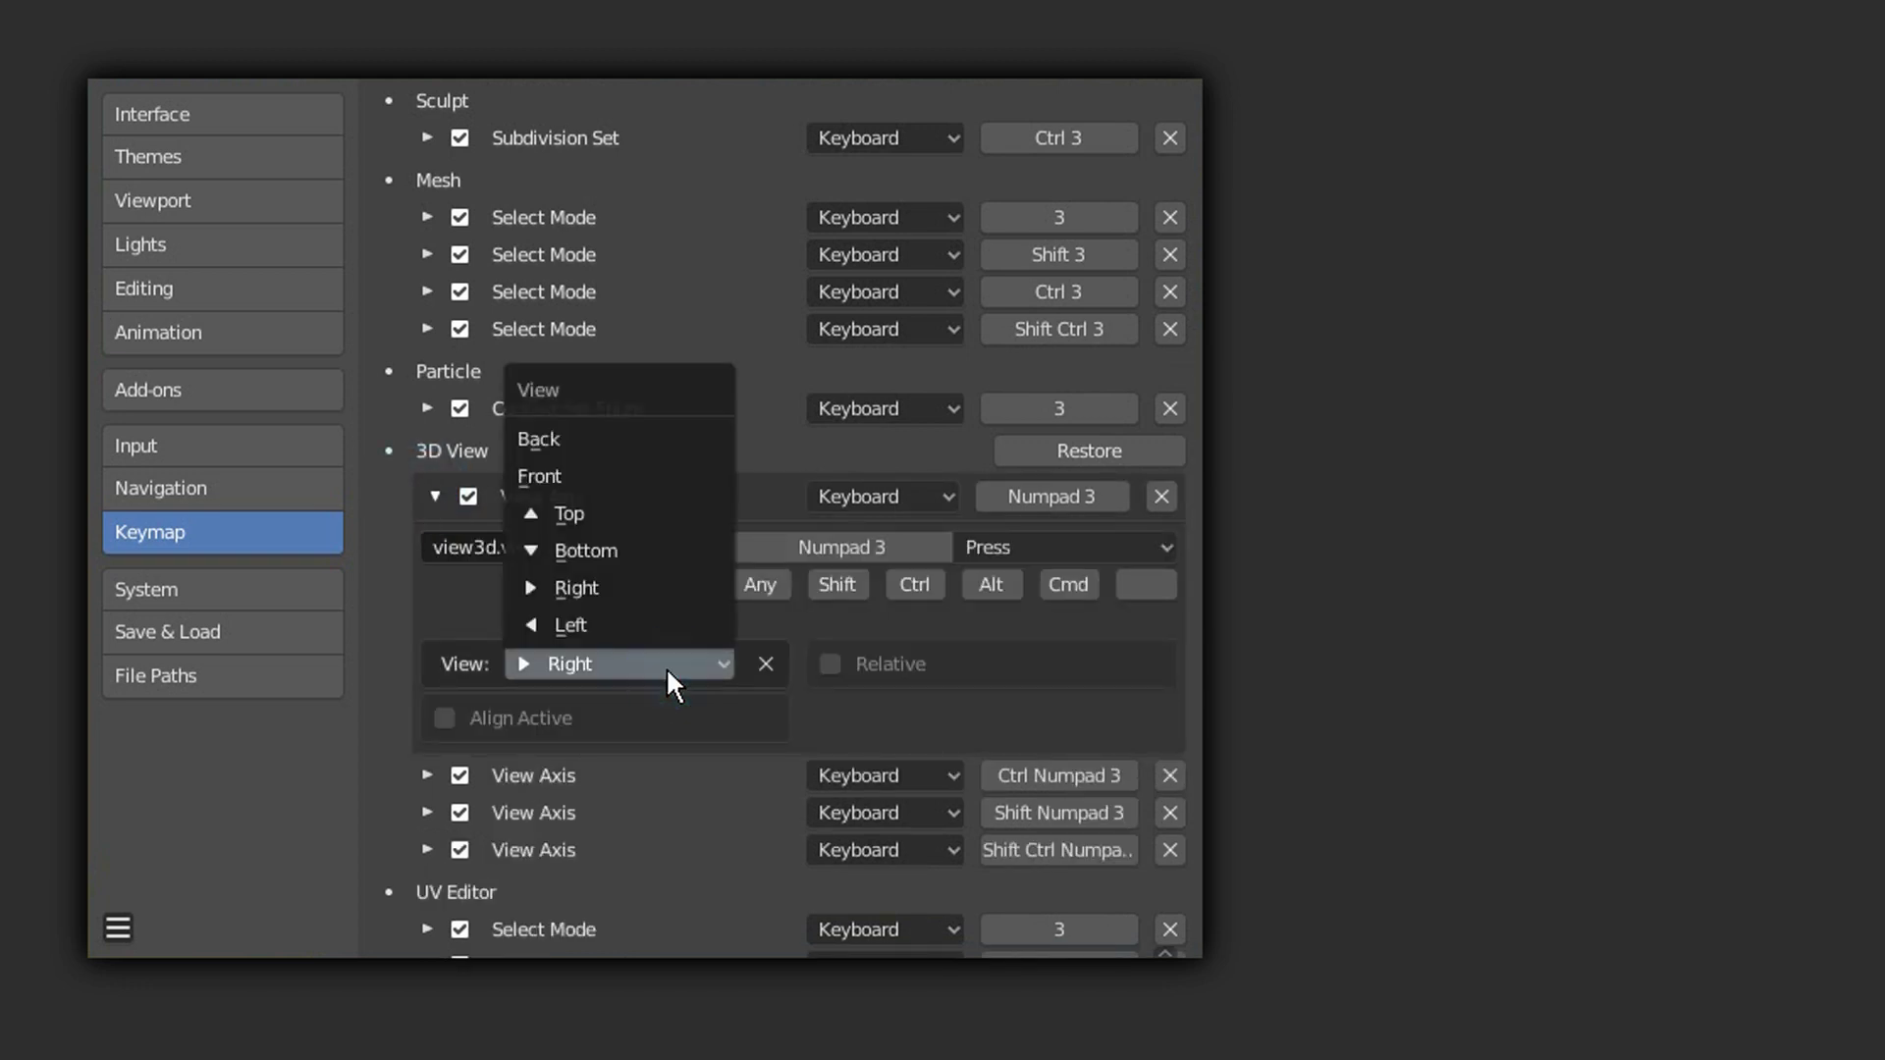
pyautogui.click(642, 613)
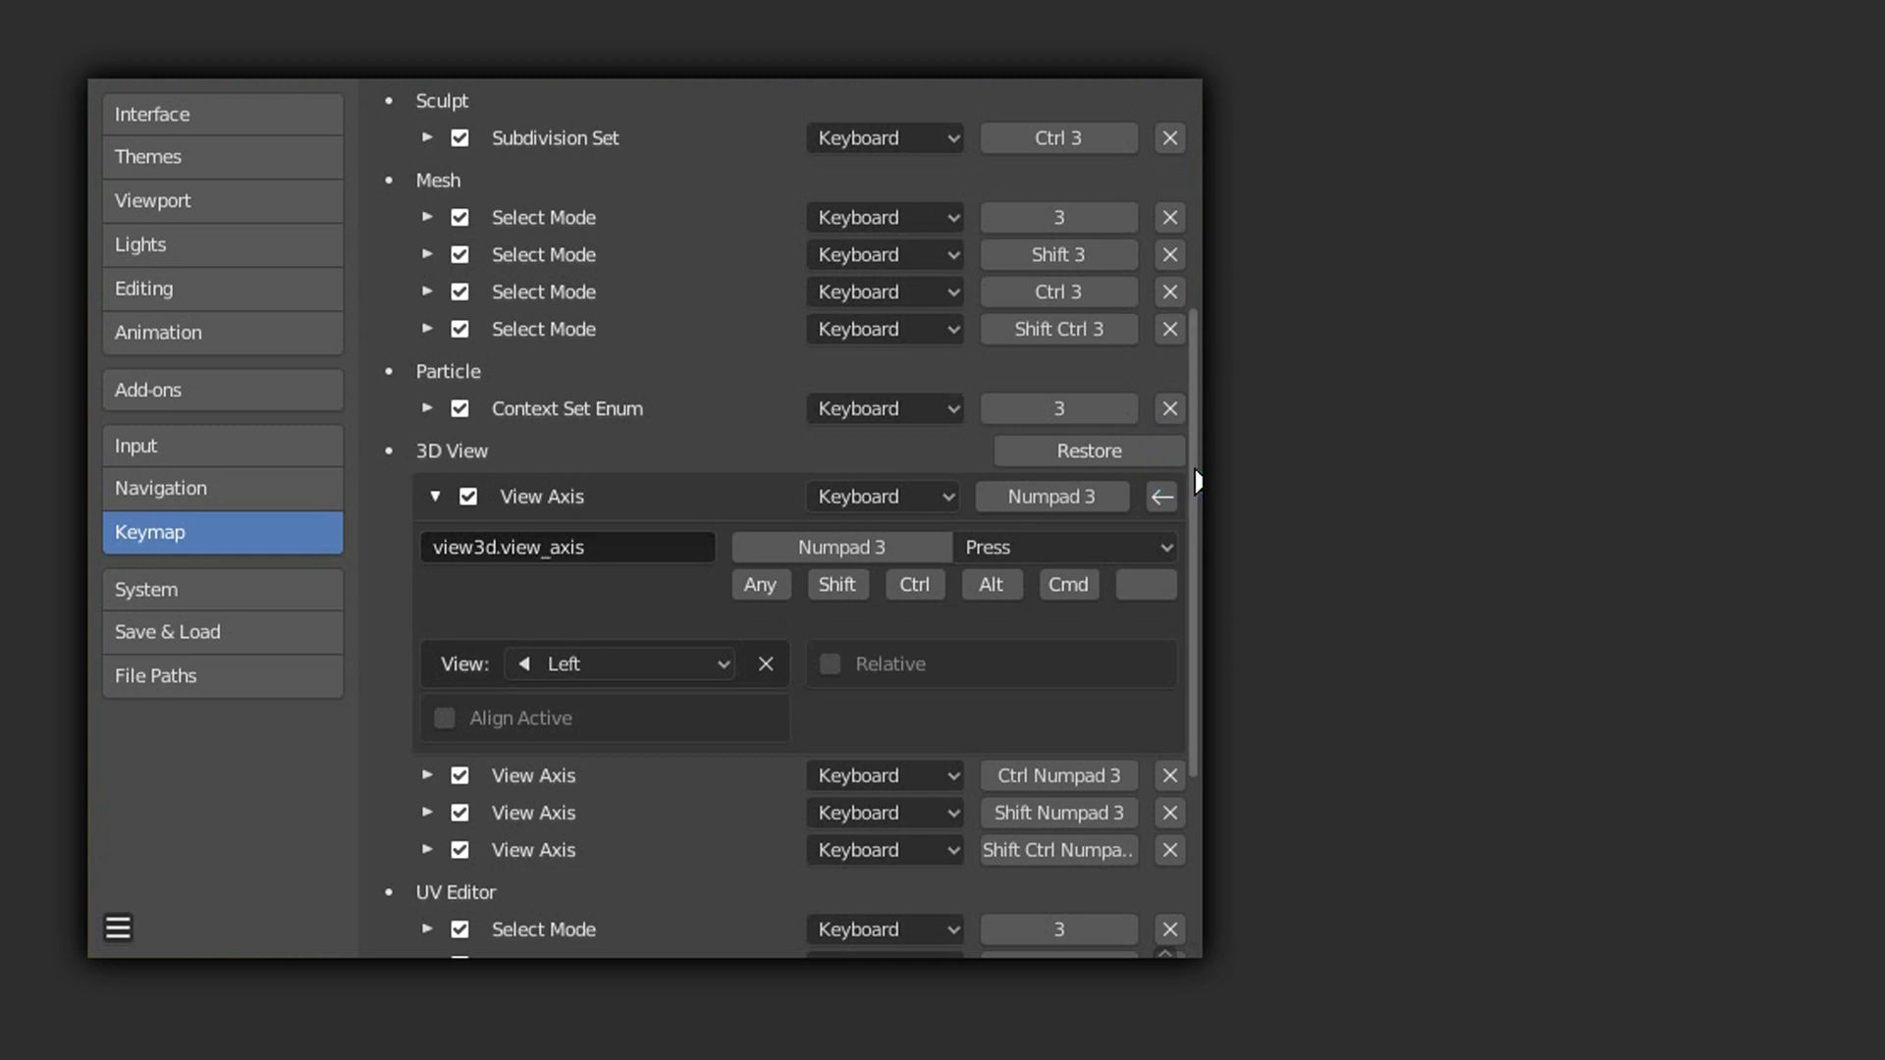
pyautogui.scroll(10, 982, 393)
# Step: Change the Numpad 4 View Orbit entry to view3d.view_axis with View set to Right
pyautogui.click(956, 153)
pyautogui.write('4')
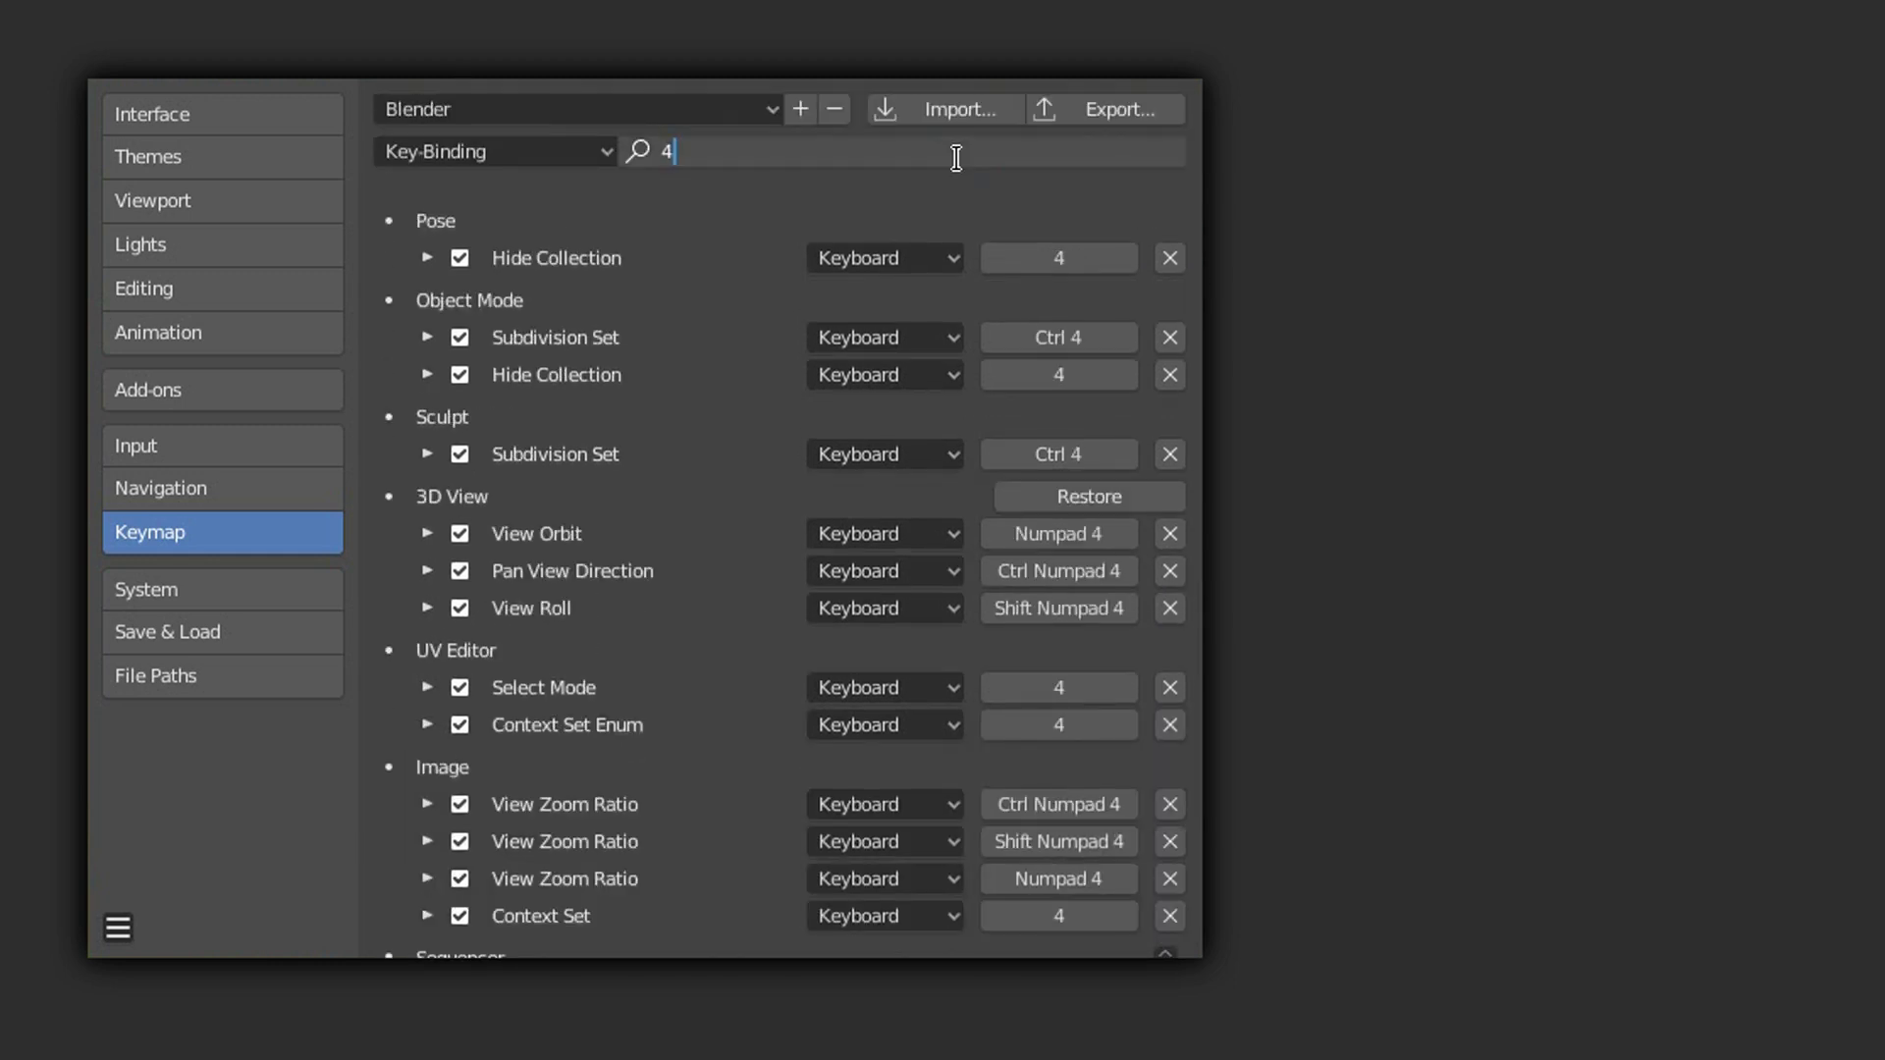
pyautogui.press('Return')
pyautogui.click(428, 533)
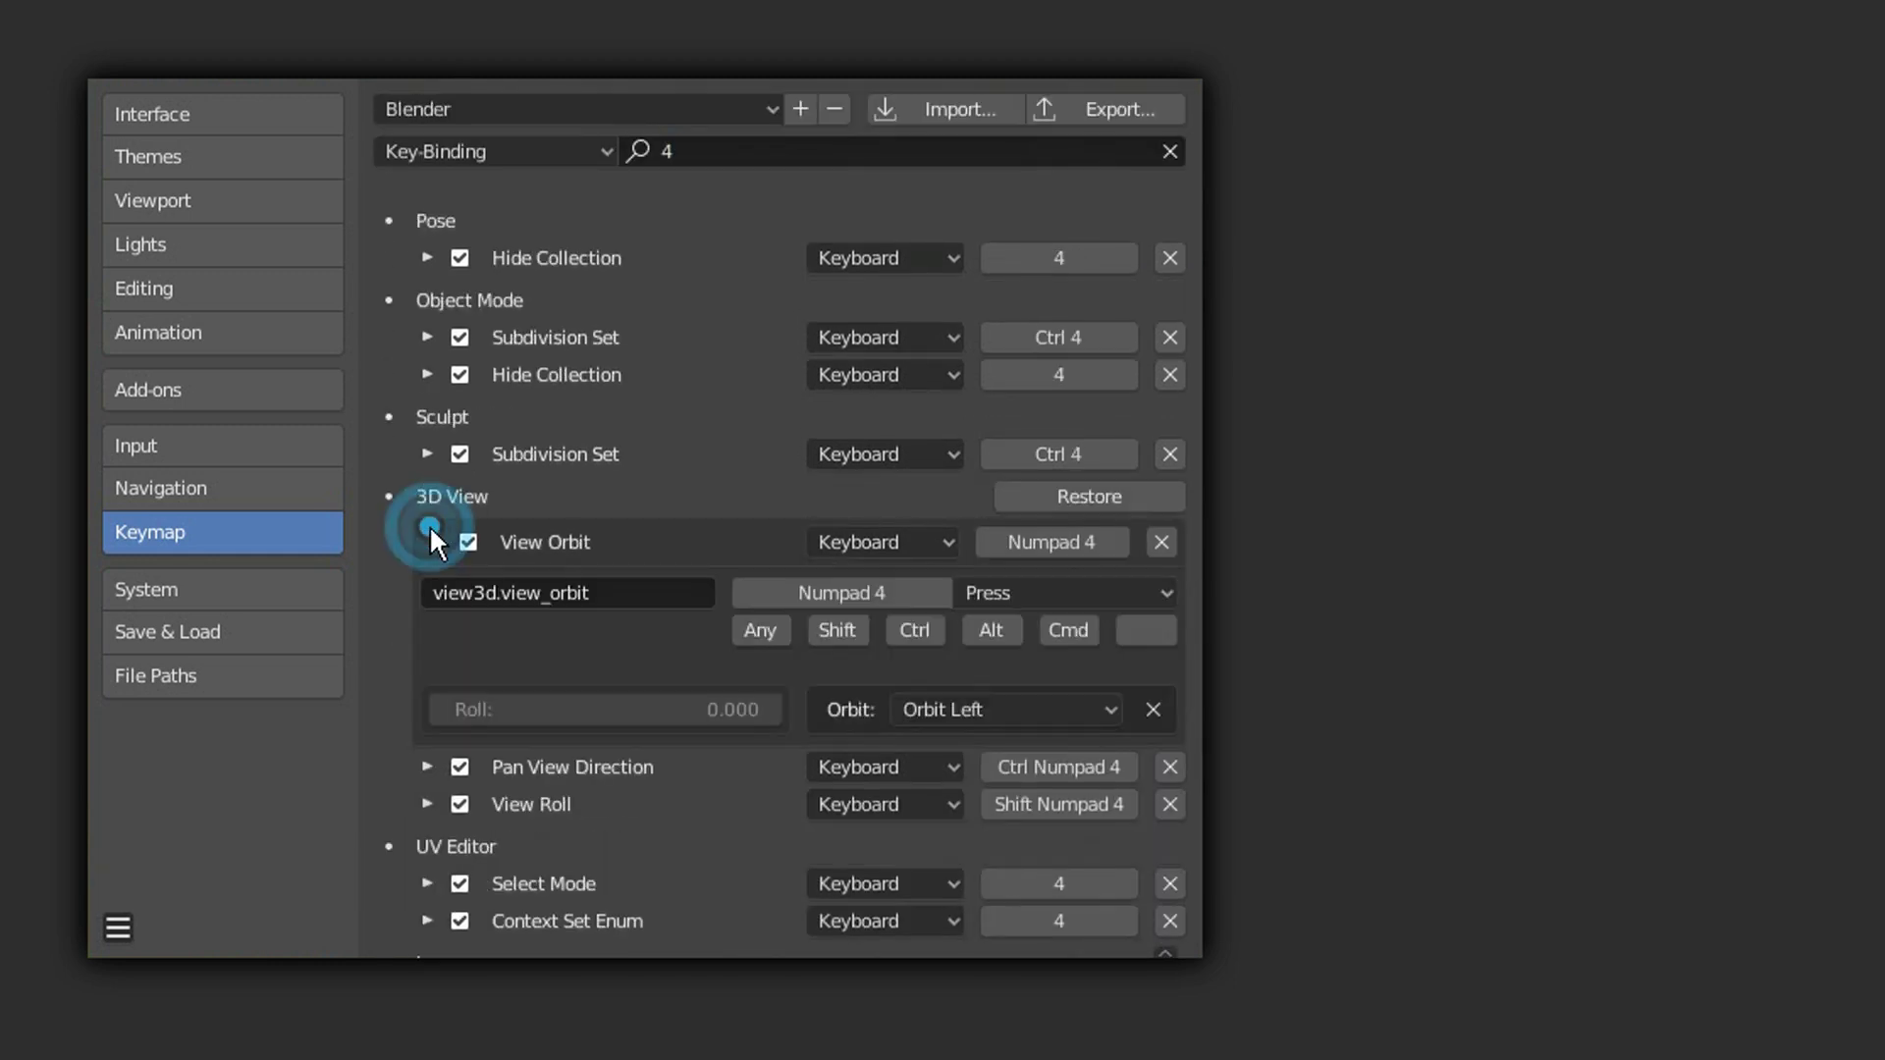
pyautogui.click(580, 593)
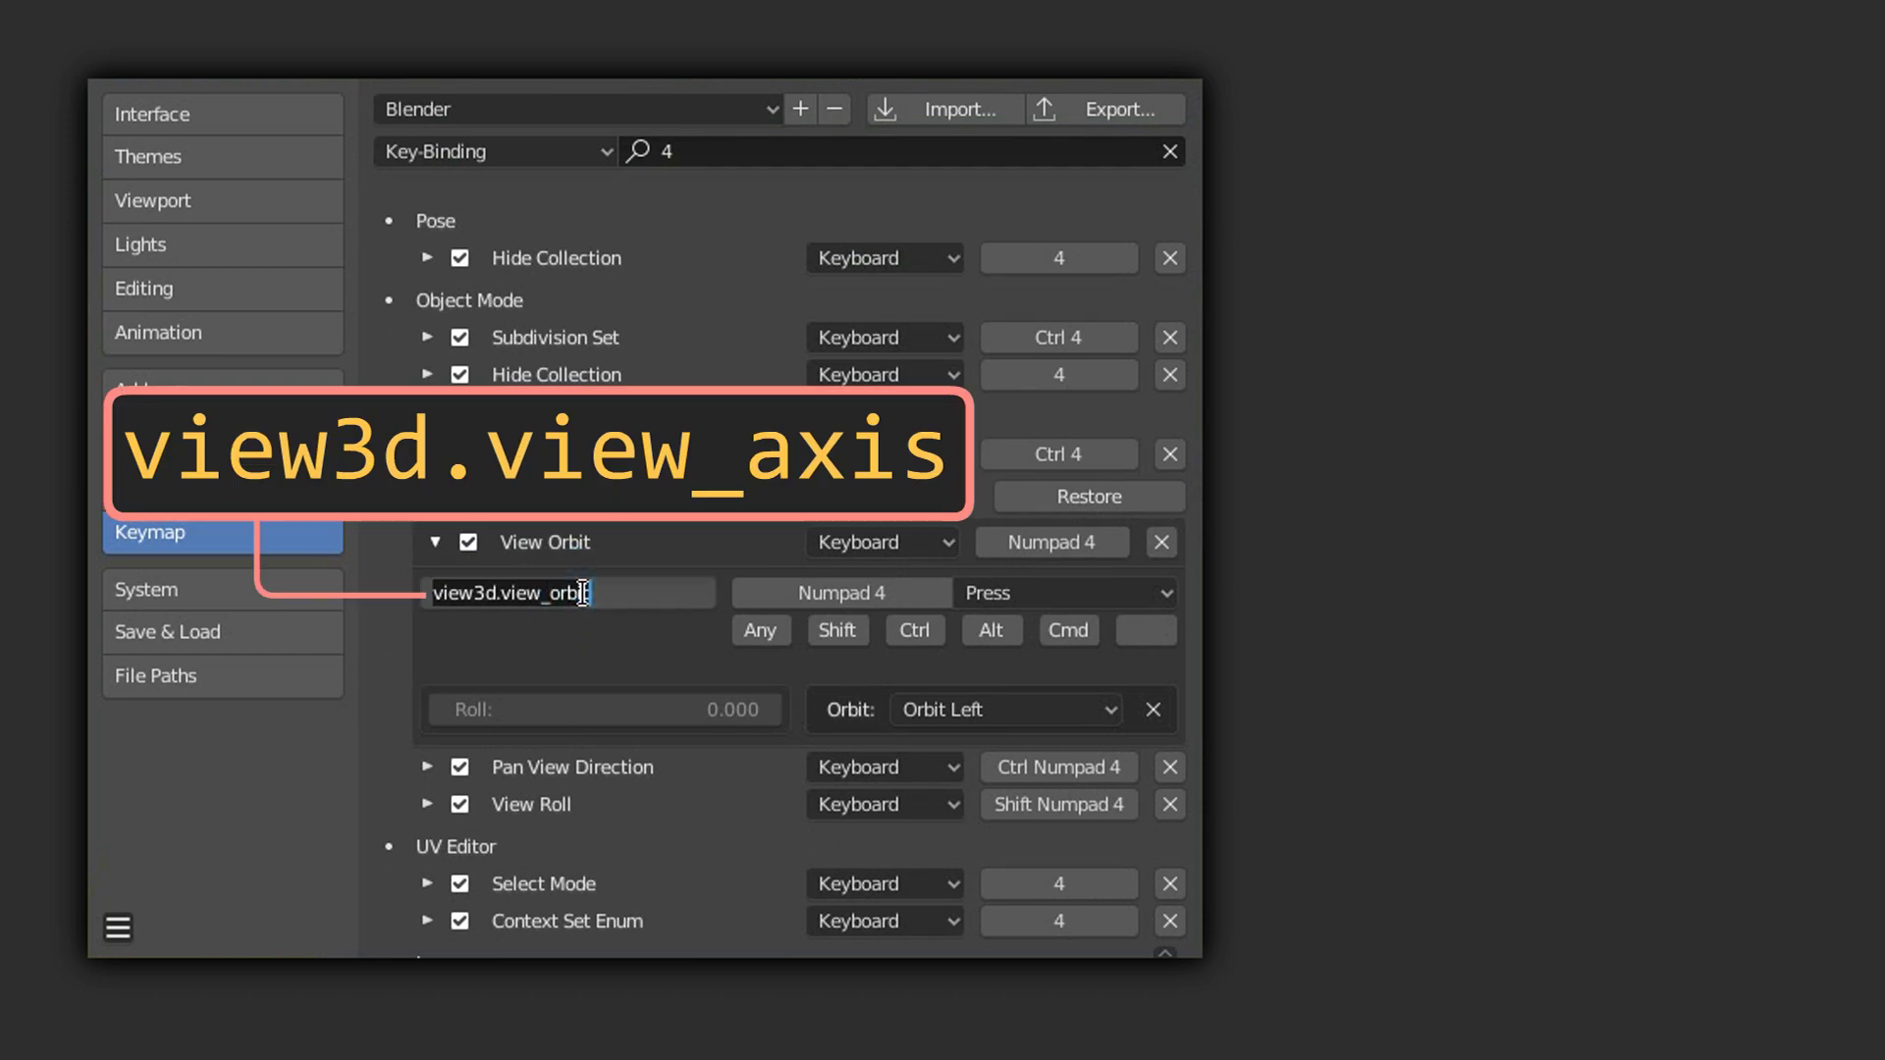
pyautogui.write('view3d.view_axis')
pyautogui.press('Return')
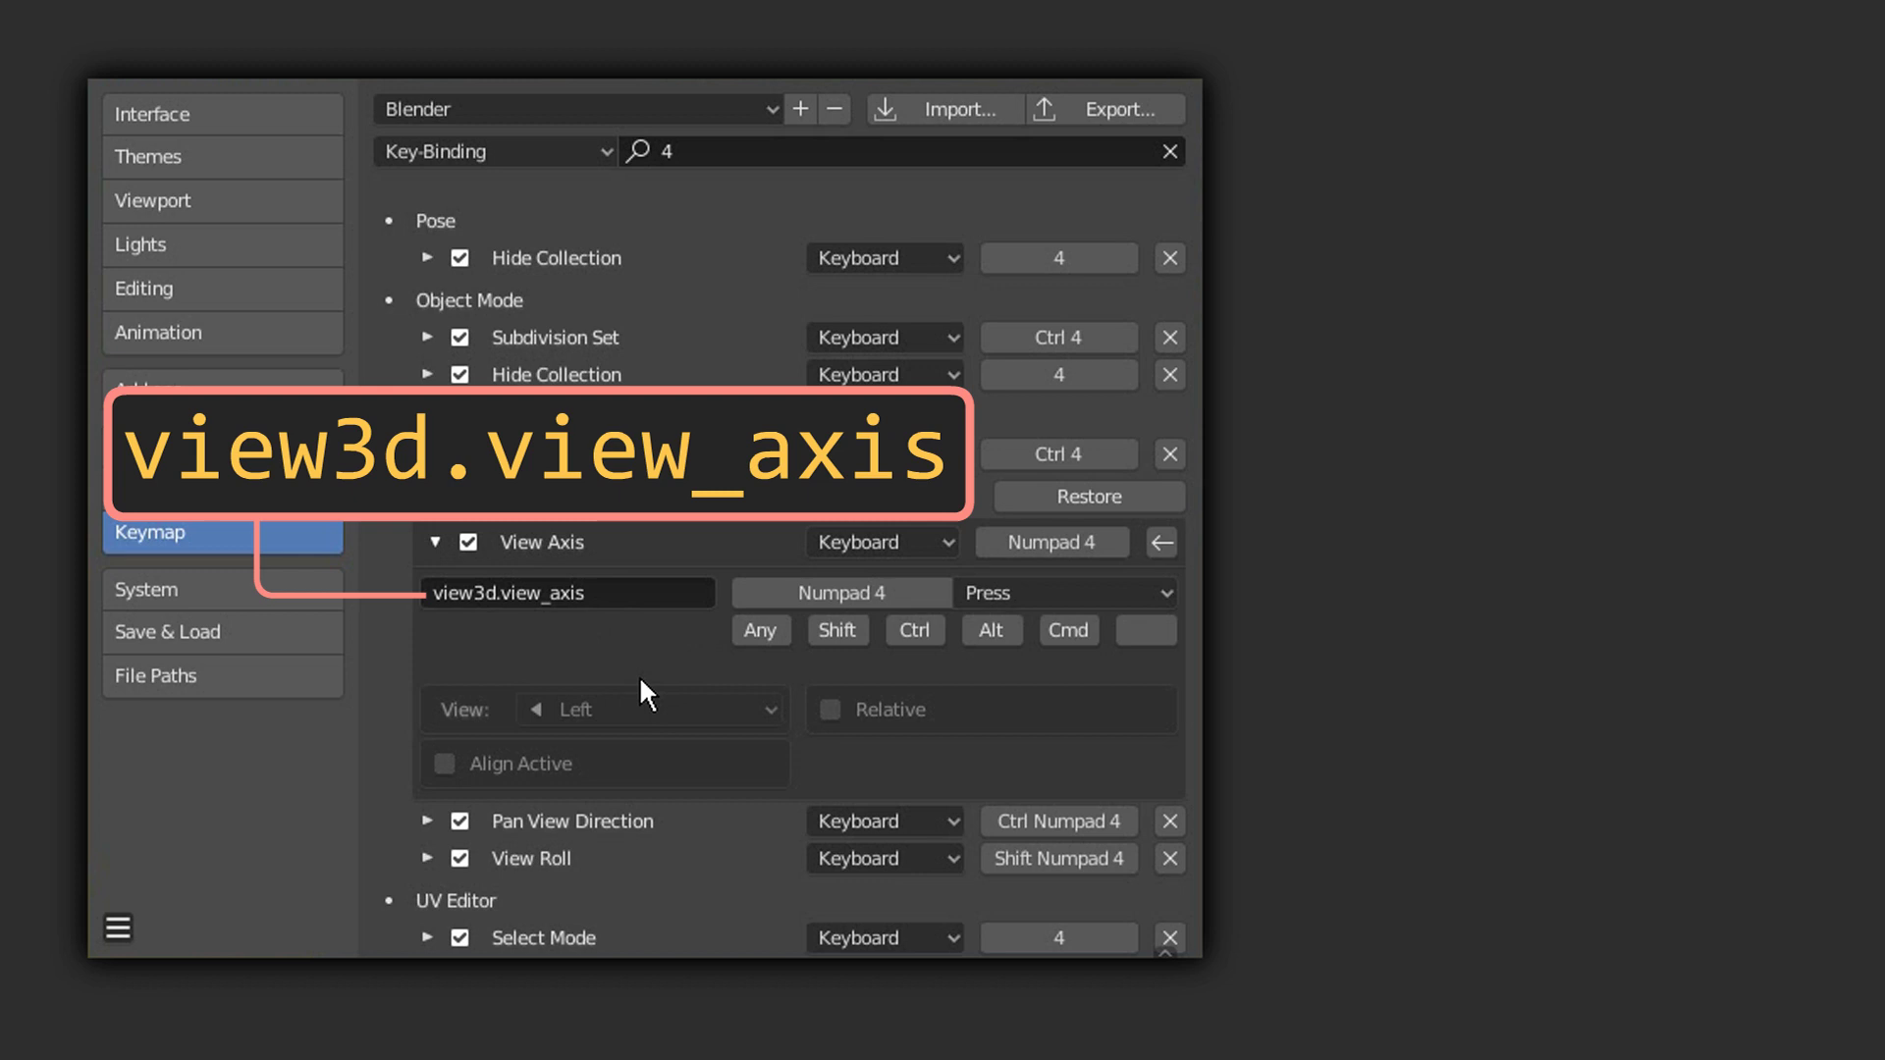
pyautogui.click(652, 709)
pyautogui.click(651, 631)
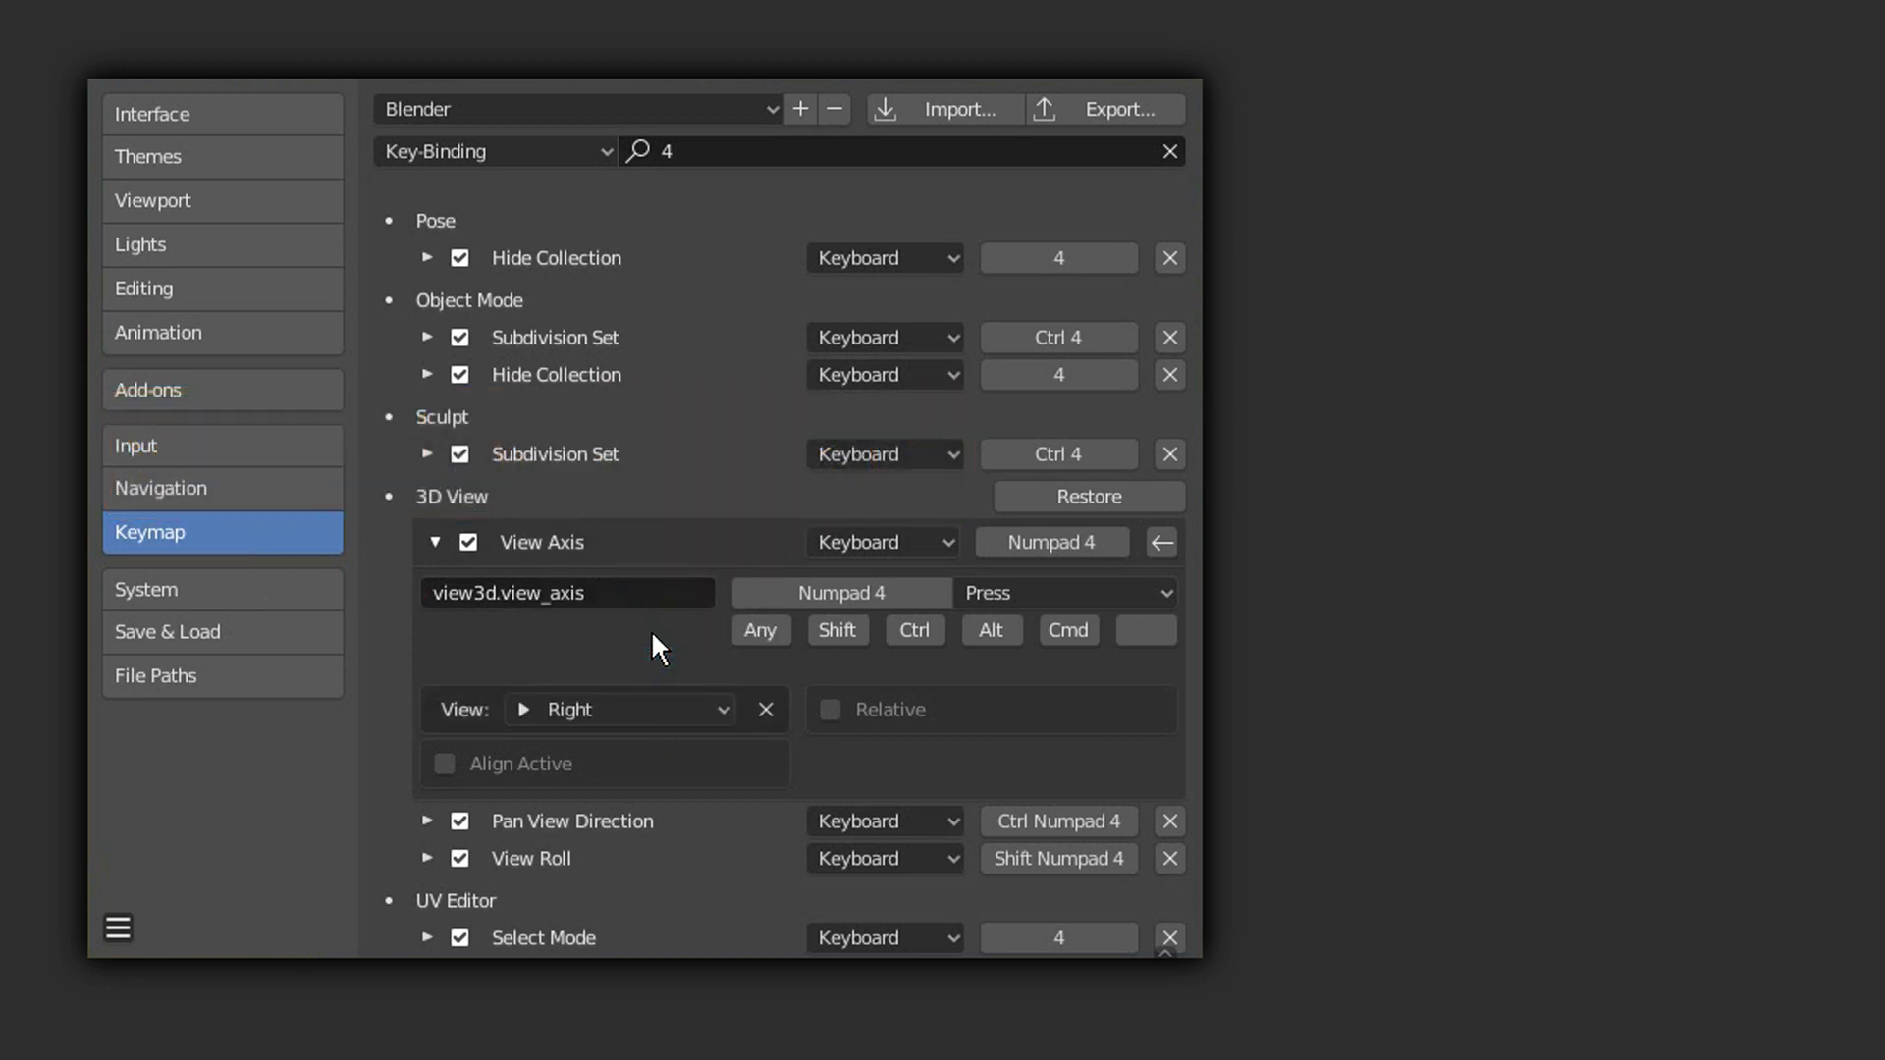
# Step: Add a 3D View keymap entry on Numpad 5 running view3d.view_axis with View Top
pyautogui.click(1169, 151)
pyautogui.moveTo(1188, 150); pyautogui.dragTo(1163, 773)
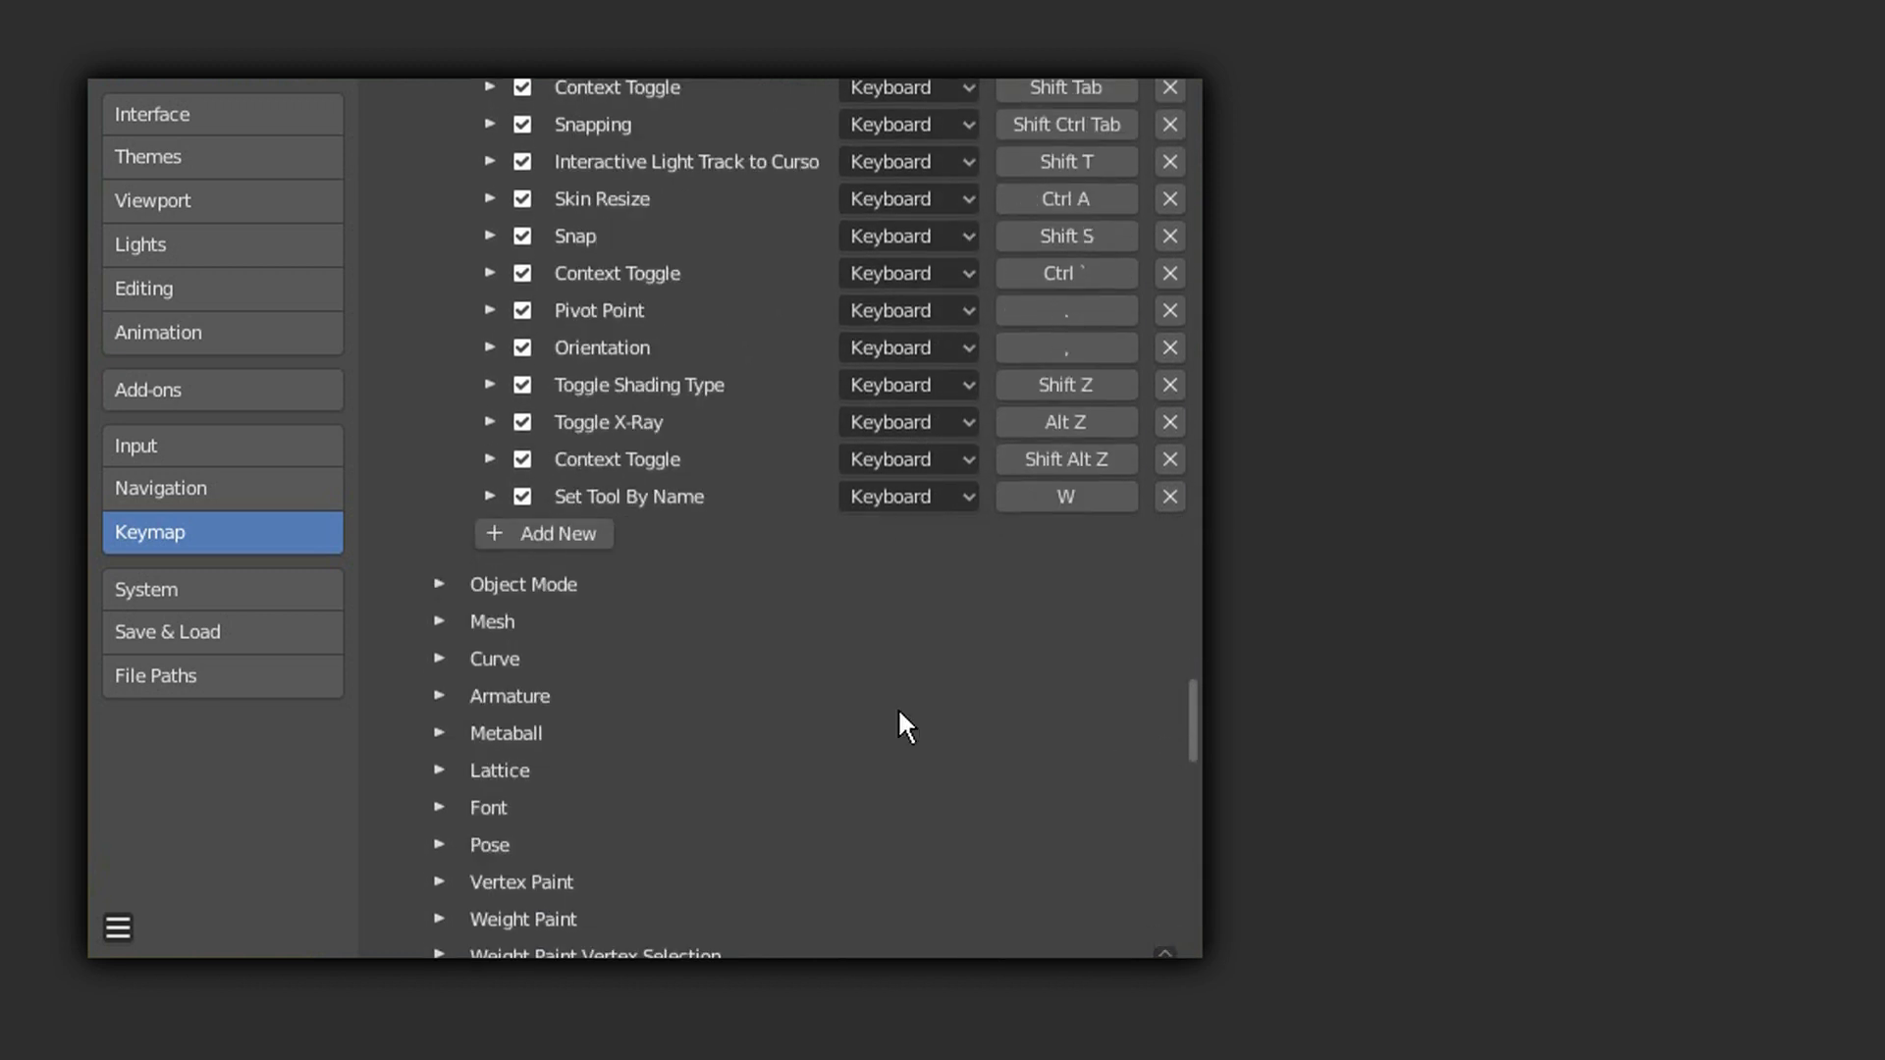
pyautogui.click(526, 530)
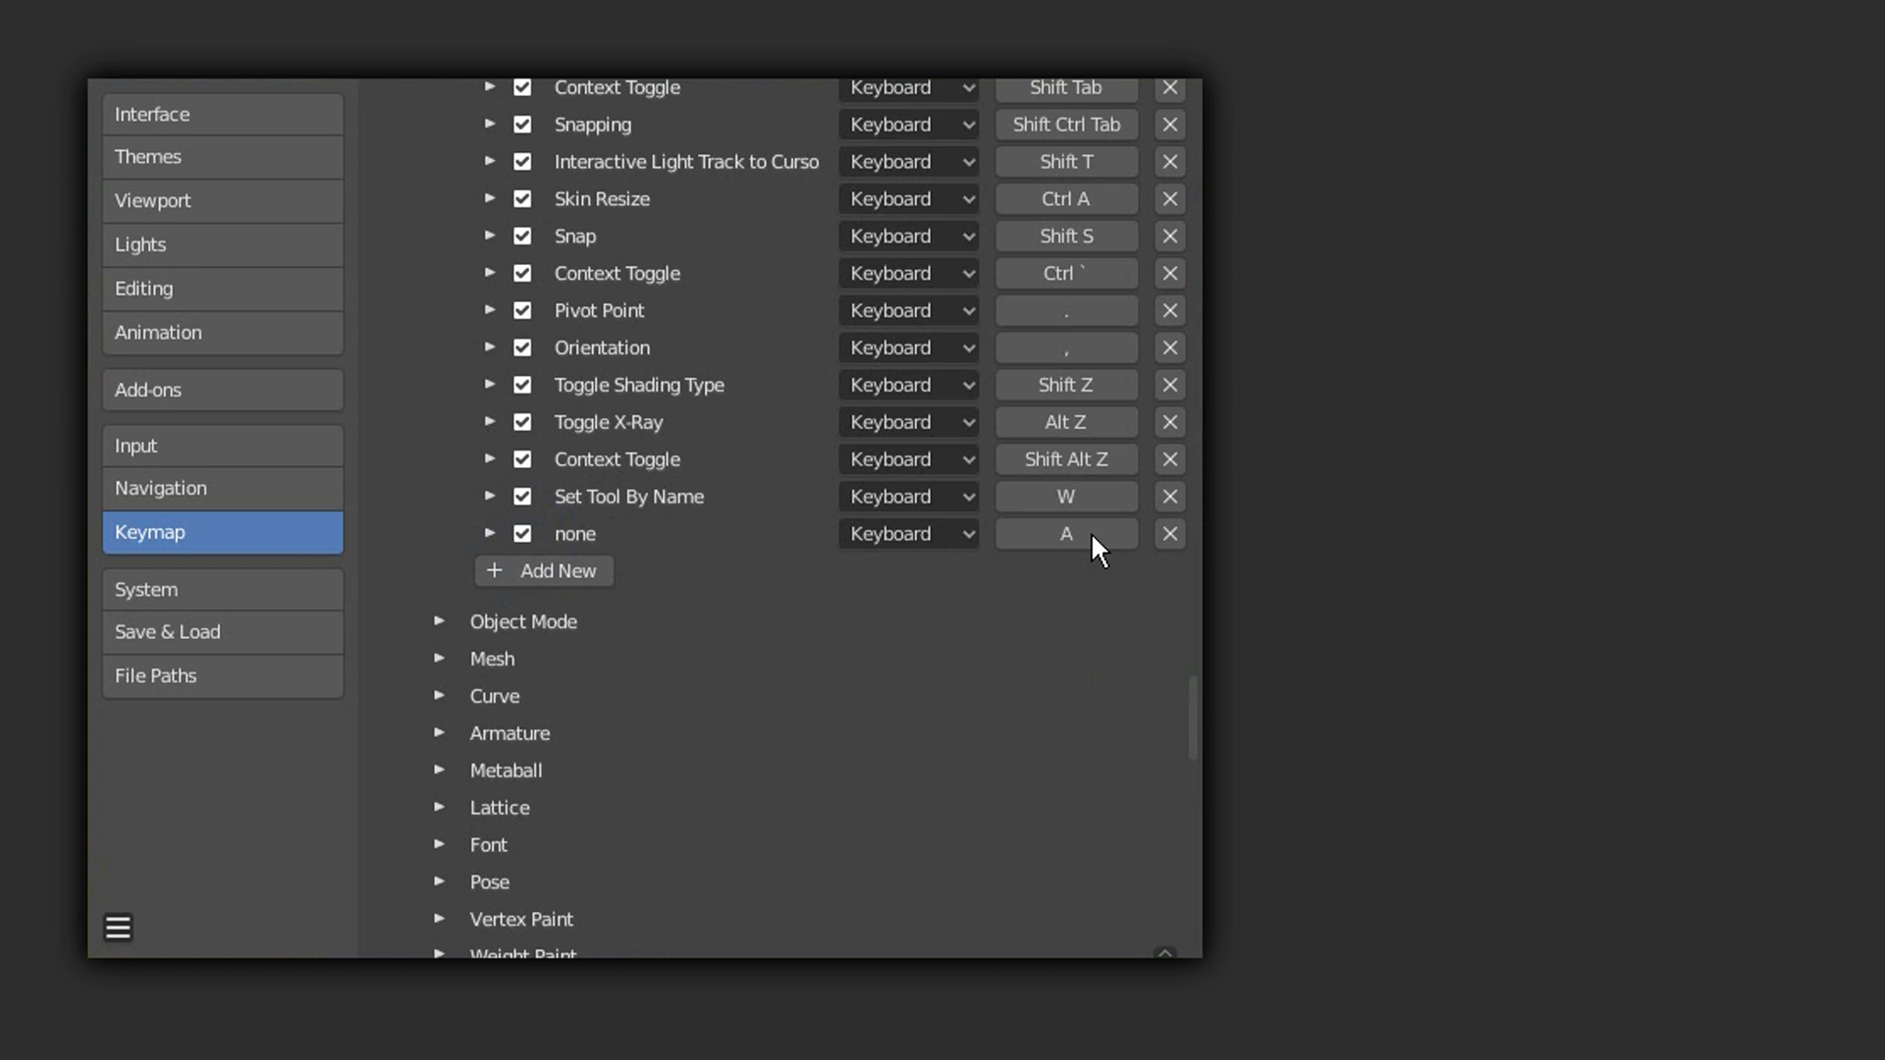
pyautogui.click(1090, 532)
pyautogui.press('KP_5')
pyautogui.click(490, 533)
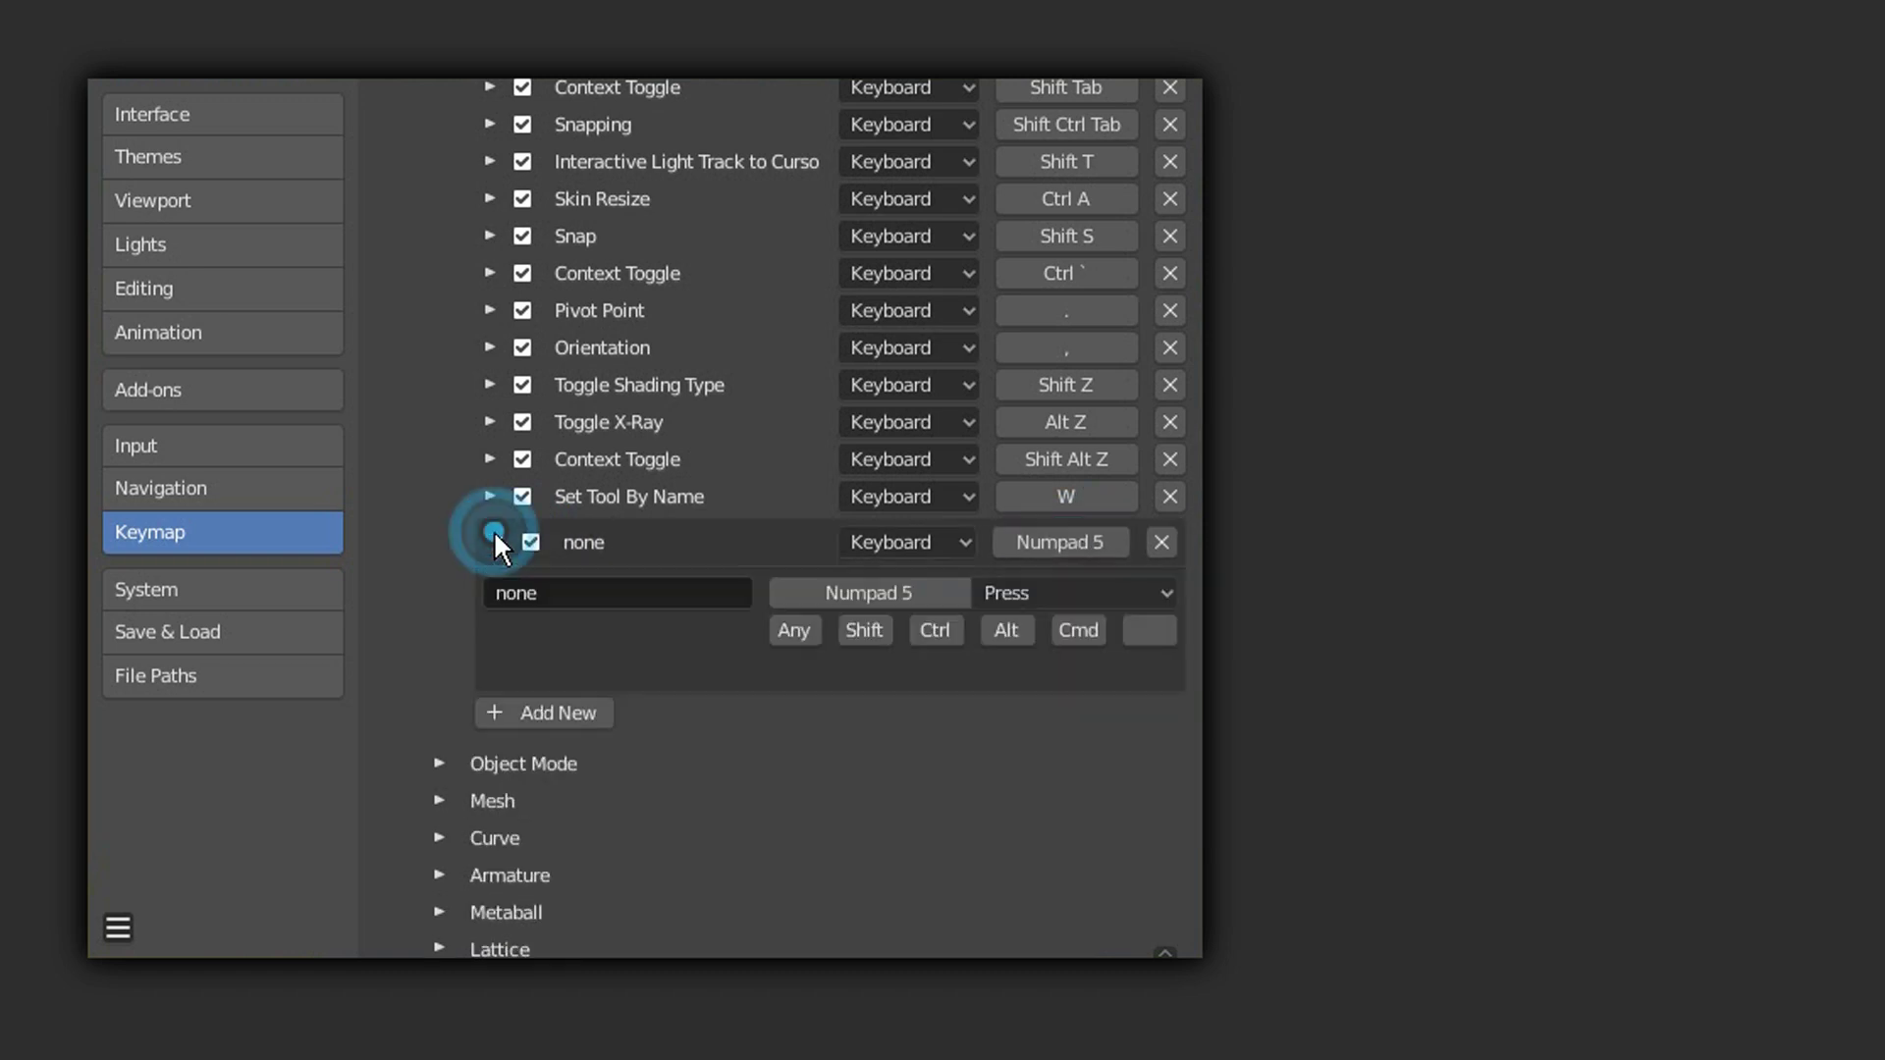
pyautogui.click(585, 594)
pyautogui.write('view3d.view_axis')
pyautogui.press('Return')
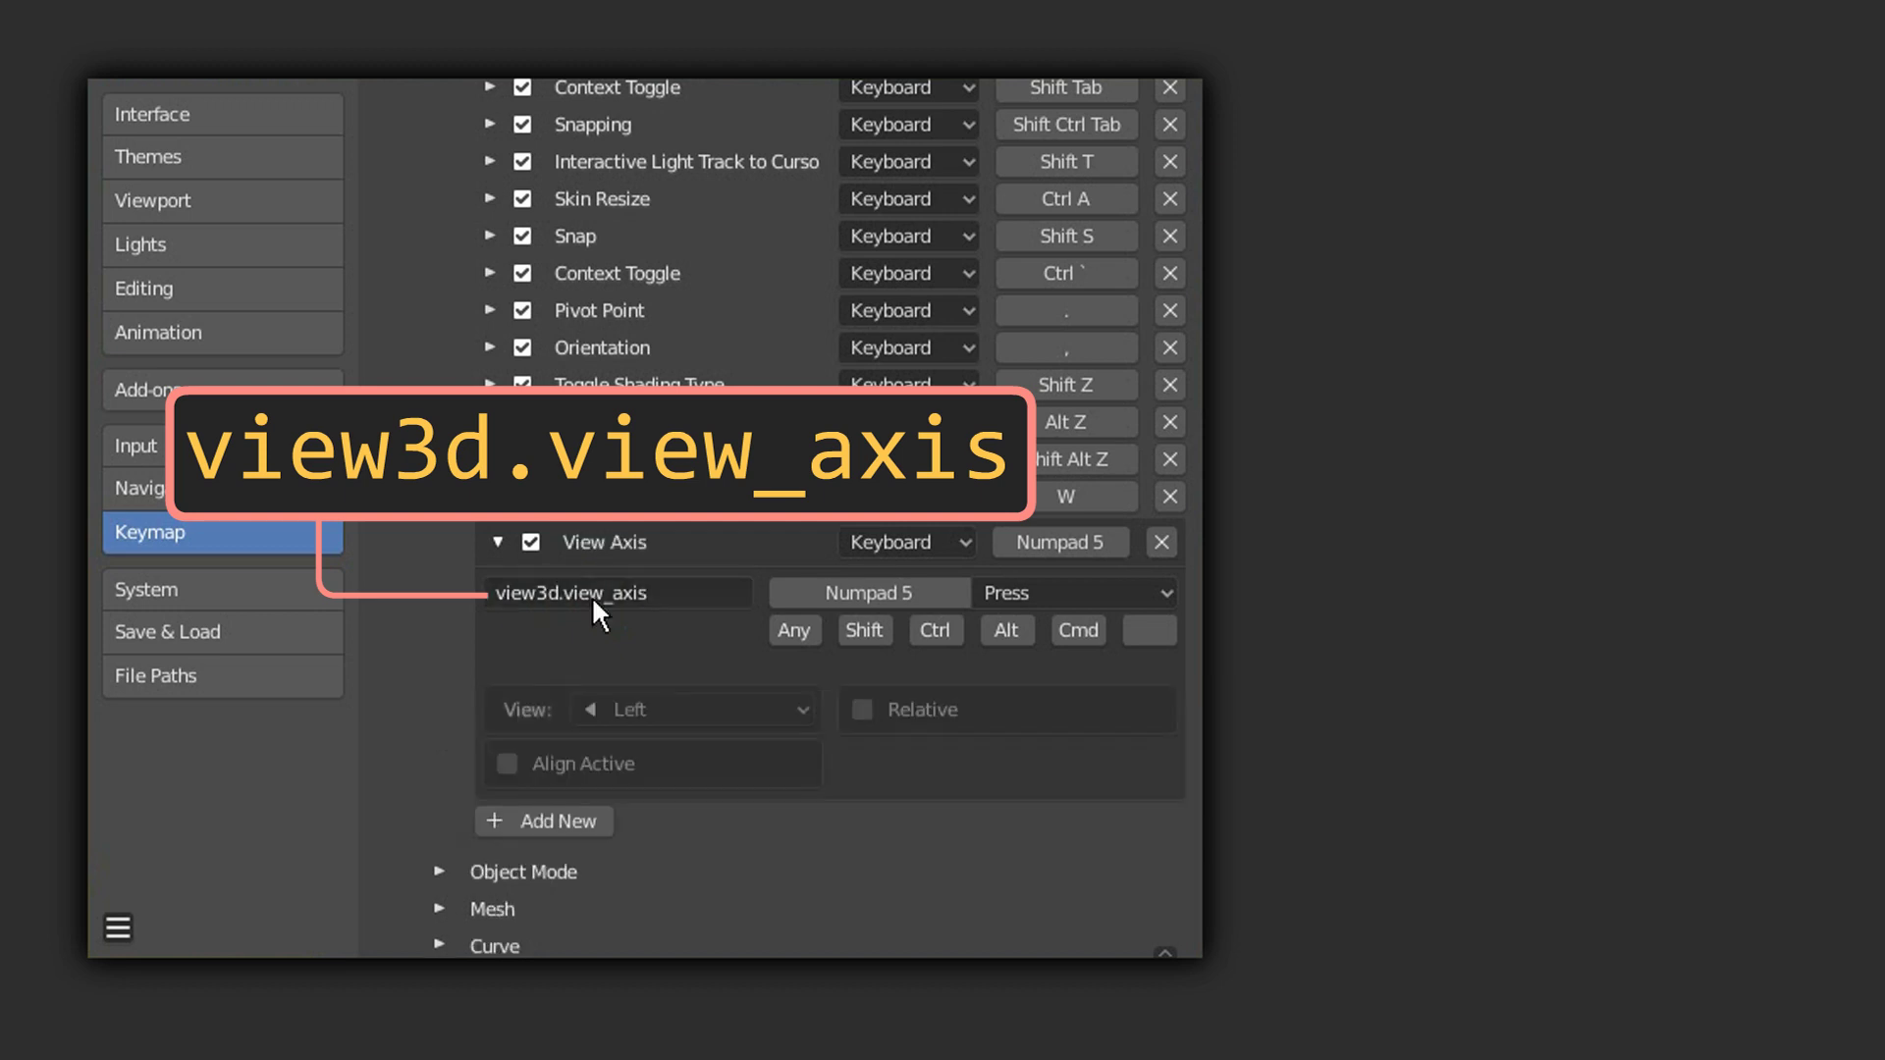
pyautogui.click(671, 708)
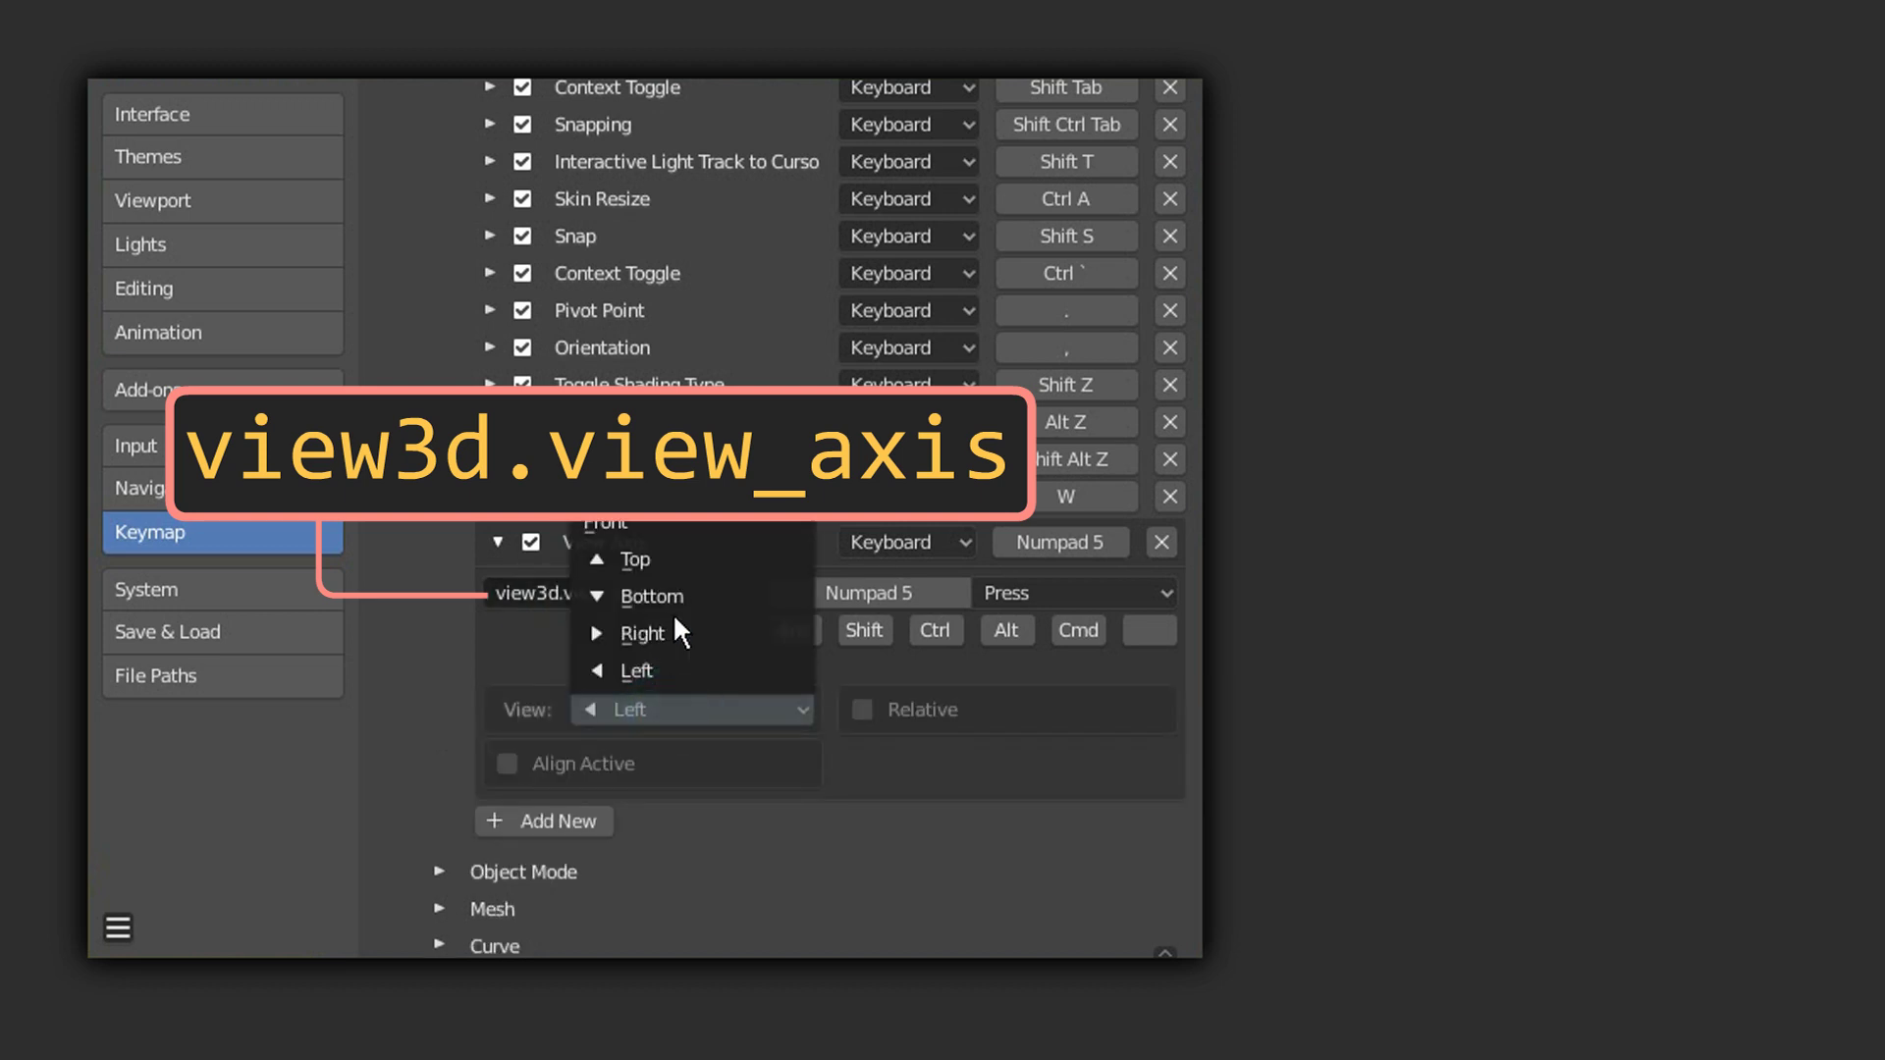
pyautogui.click(663, 544)
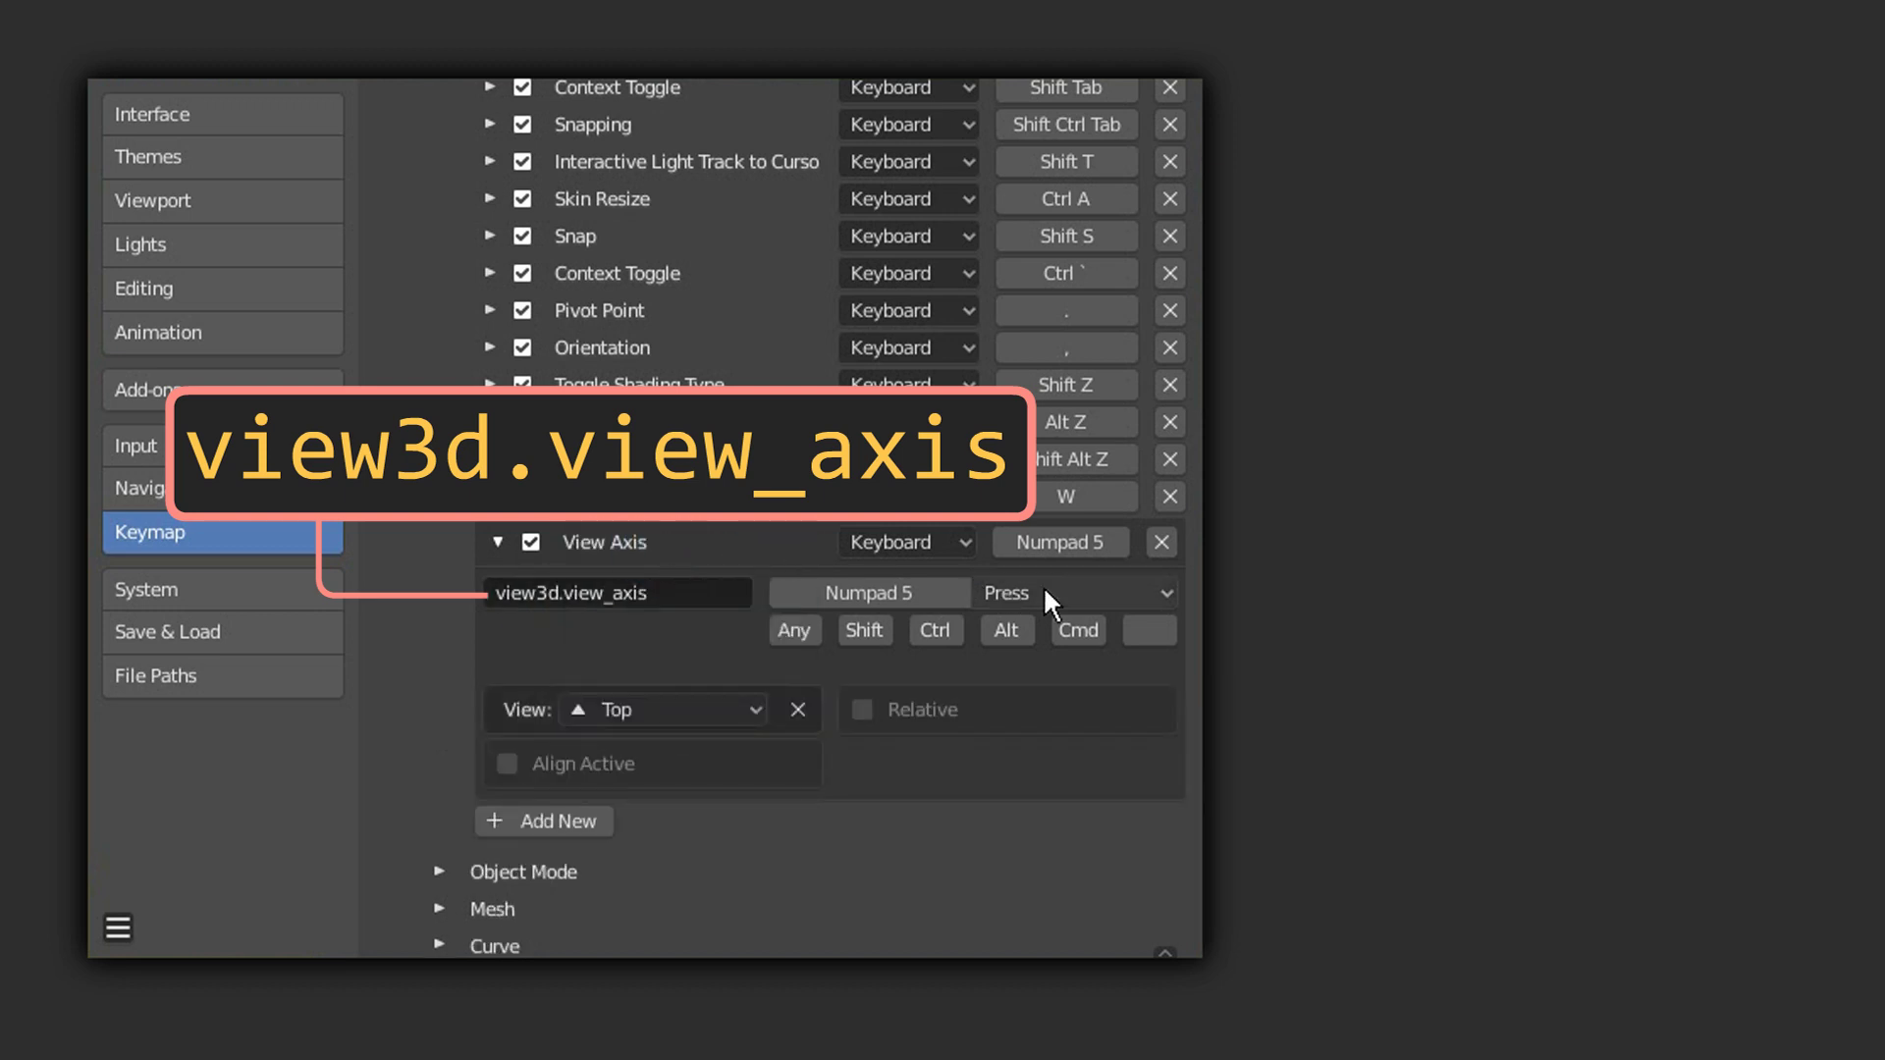
# Step: Filter the keymap list by key to show the 6 bindings
pyautogui.scroll(20, 1195, 684)
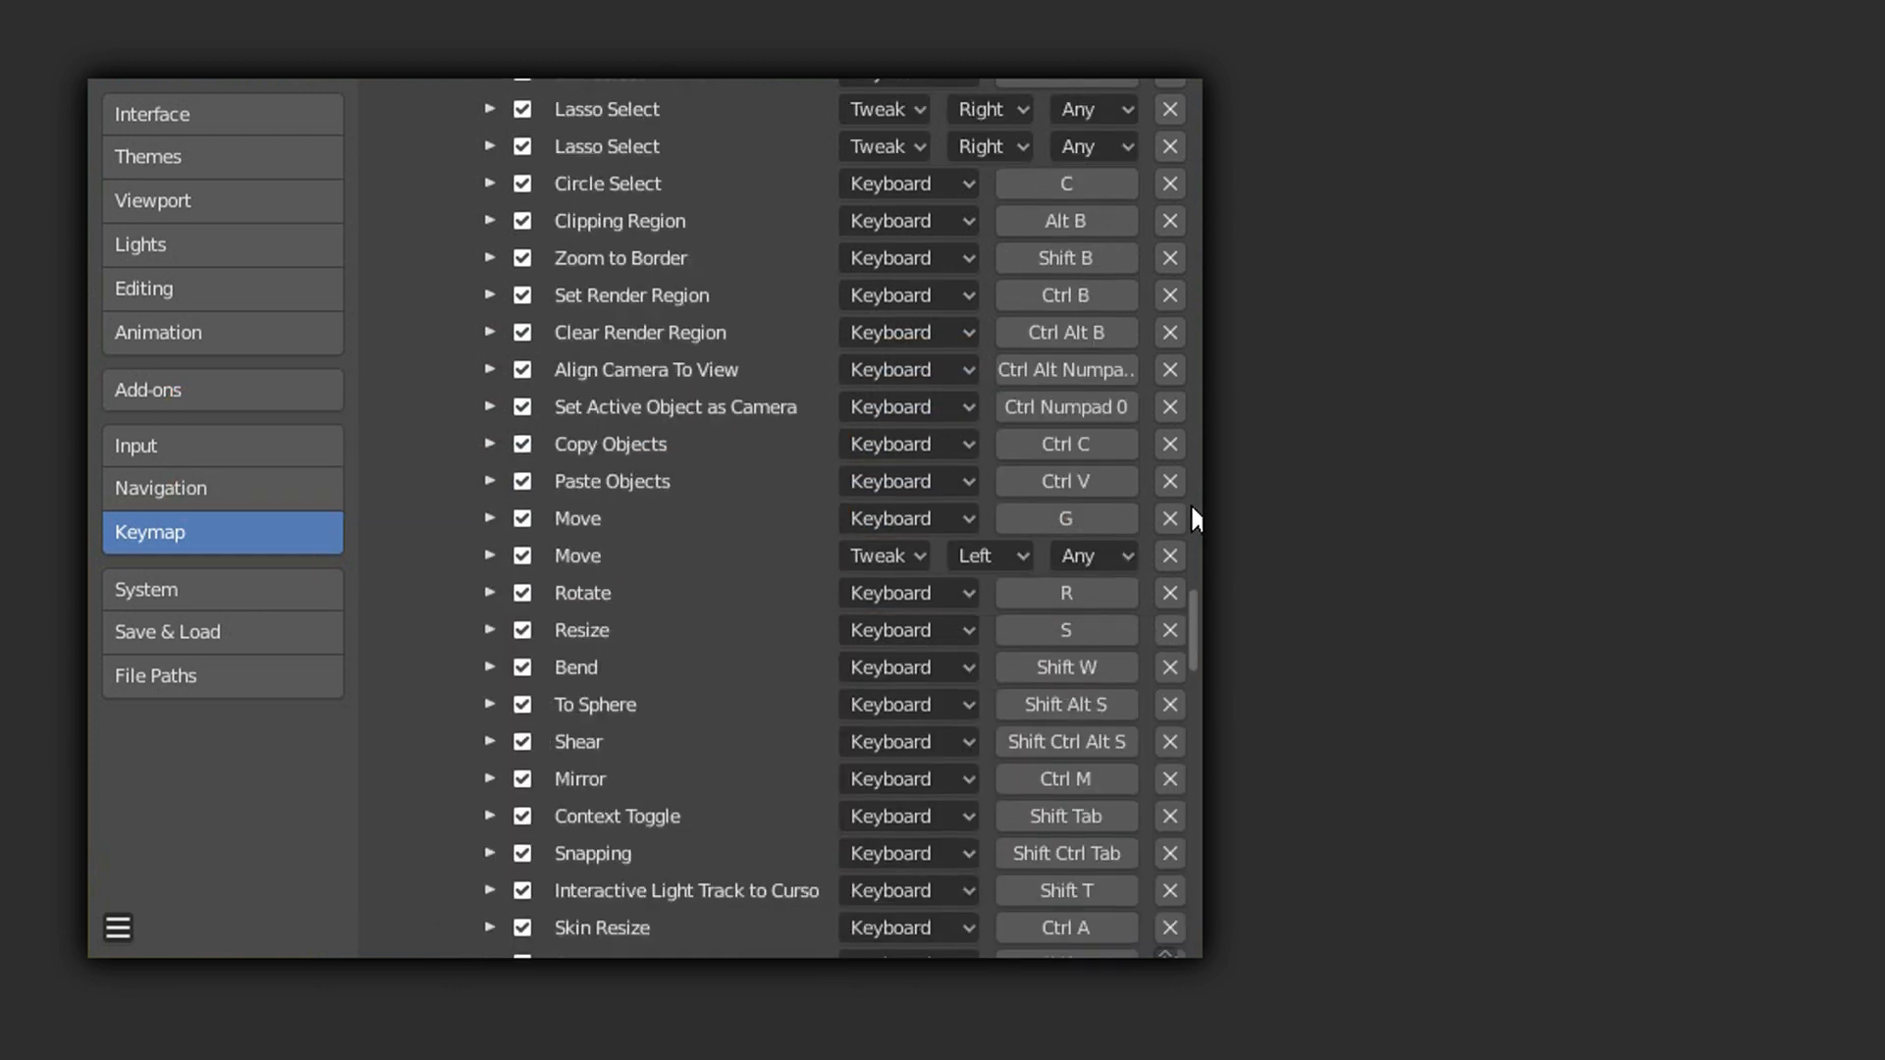
pyautogui.click(1021, 152)
pyautogui.write('6')
pyautogui.press('Return')
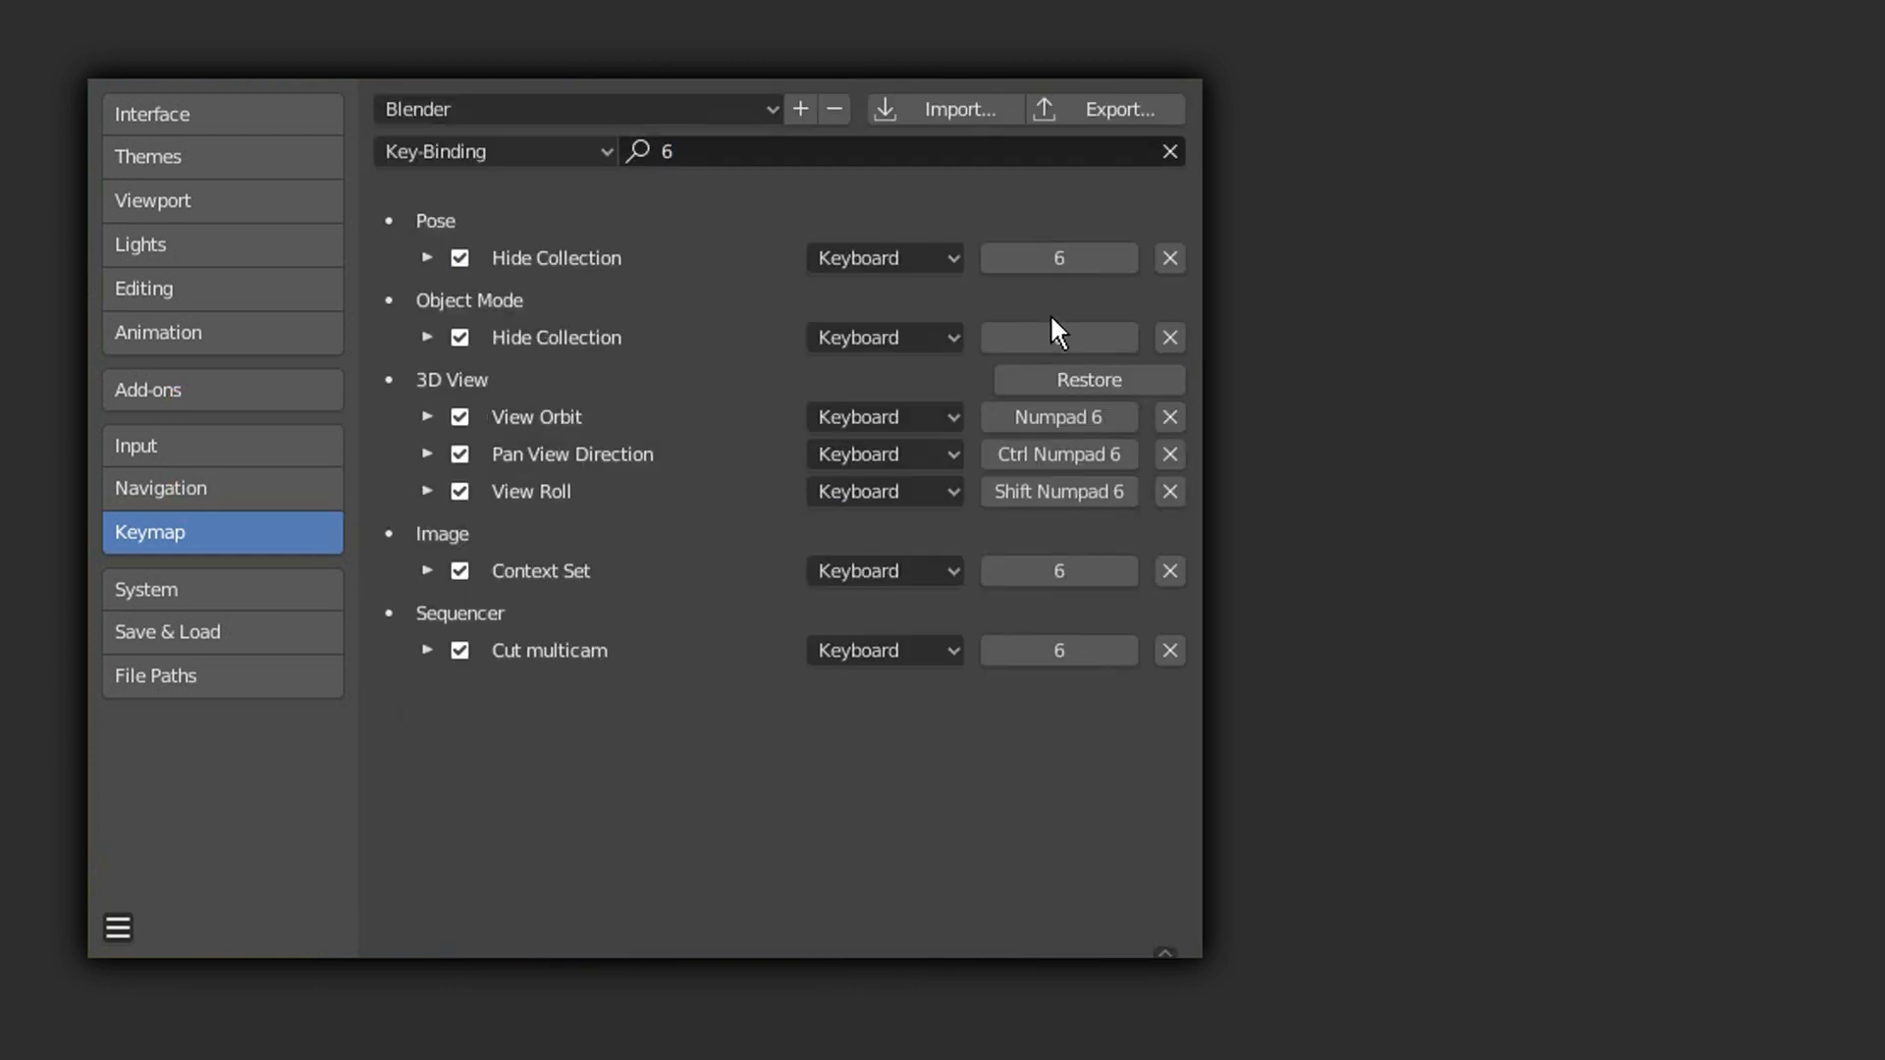
# Step: Change the Numpad 6 View Orbit entry to view3d.view_axis with View set to Bottom
pyautogui.click(427, 412)
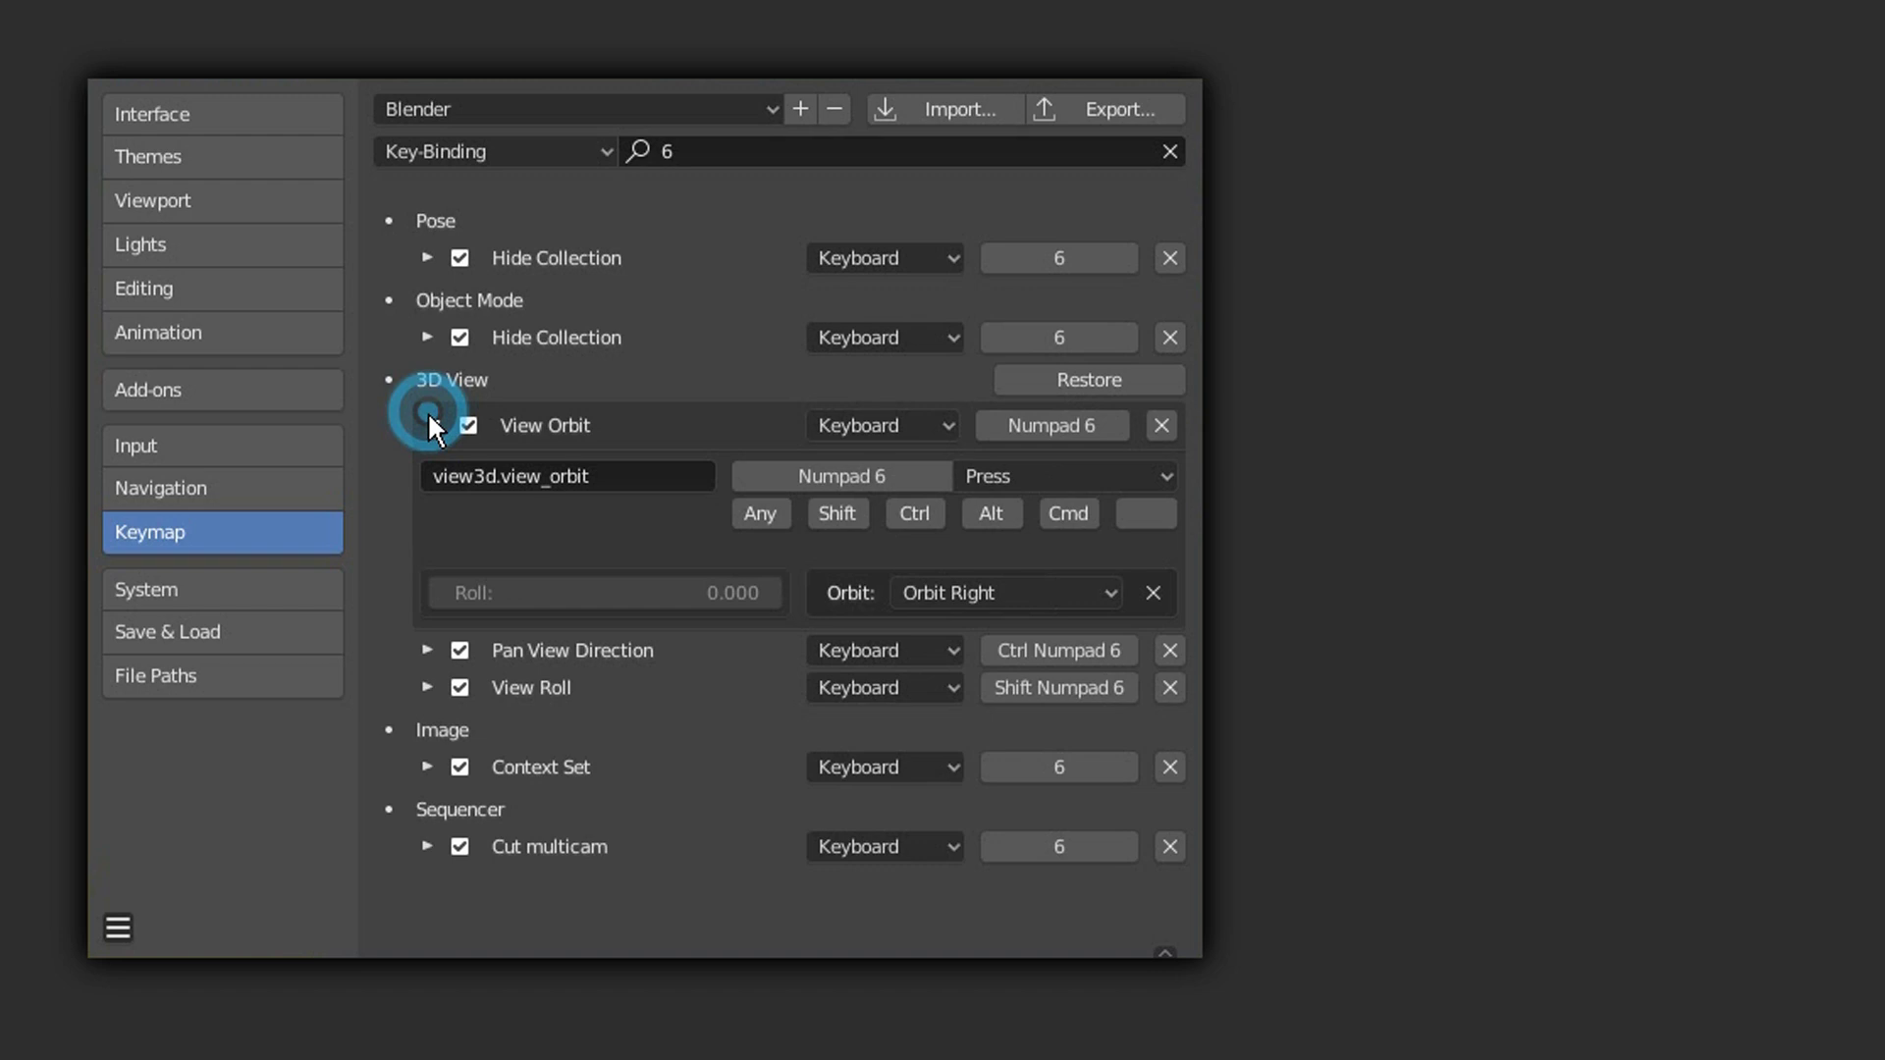
pyautogui.click(664, 474)
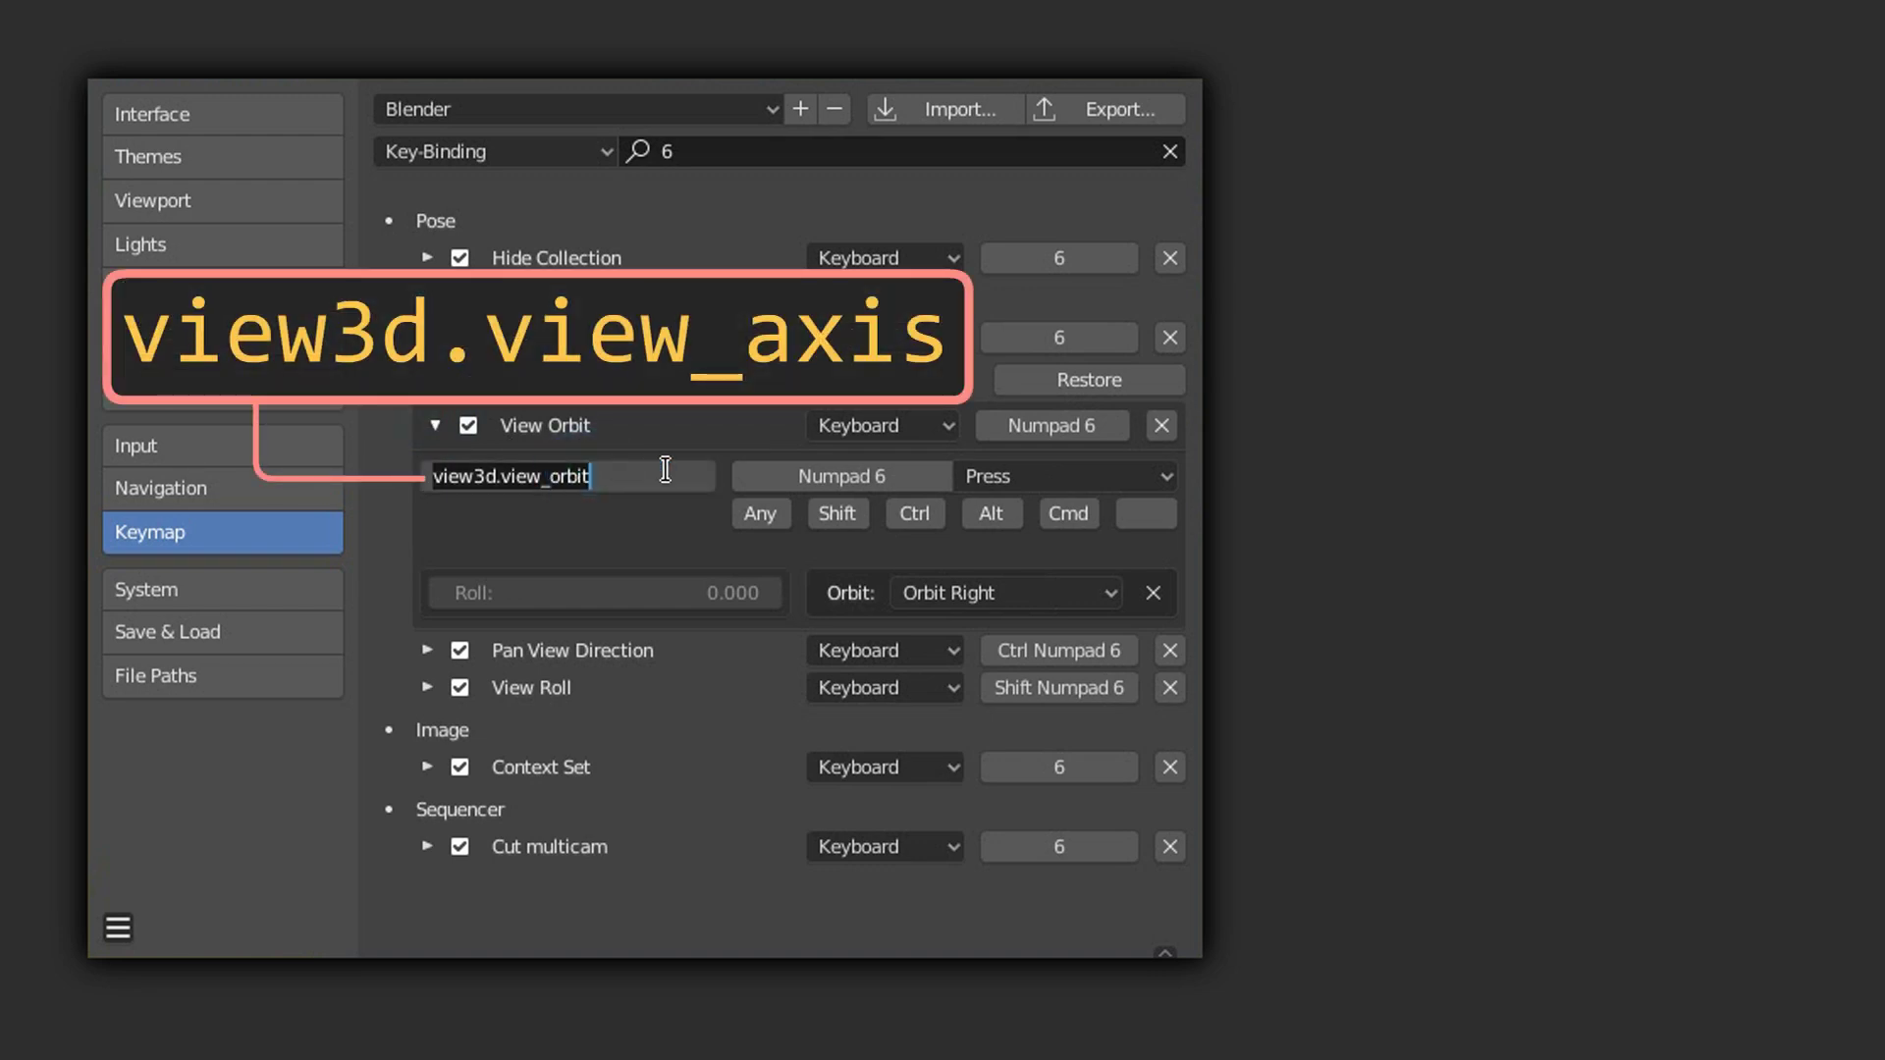
pyautogui.write('view3d.view_axis')
pyautogui.press('Return')
pyautogui.click(669, 593)
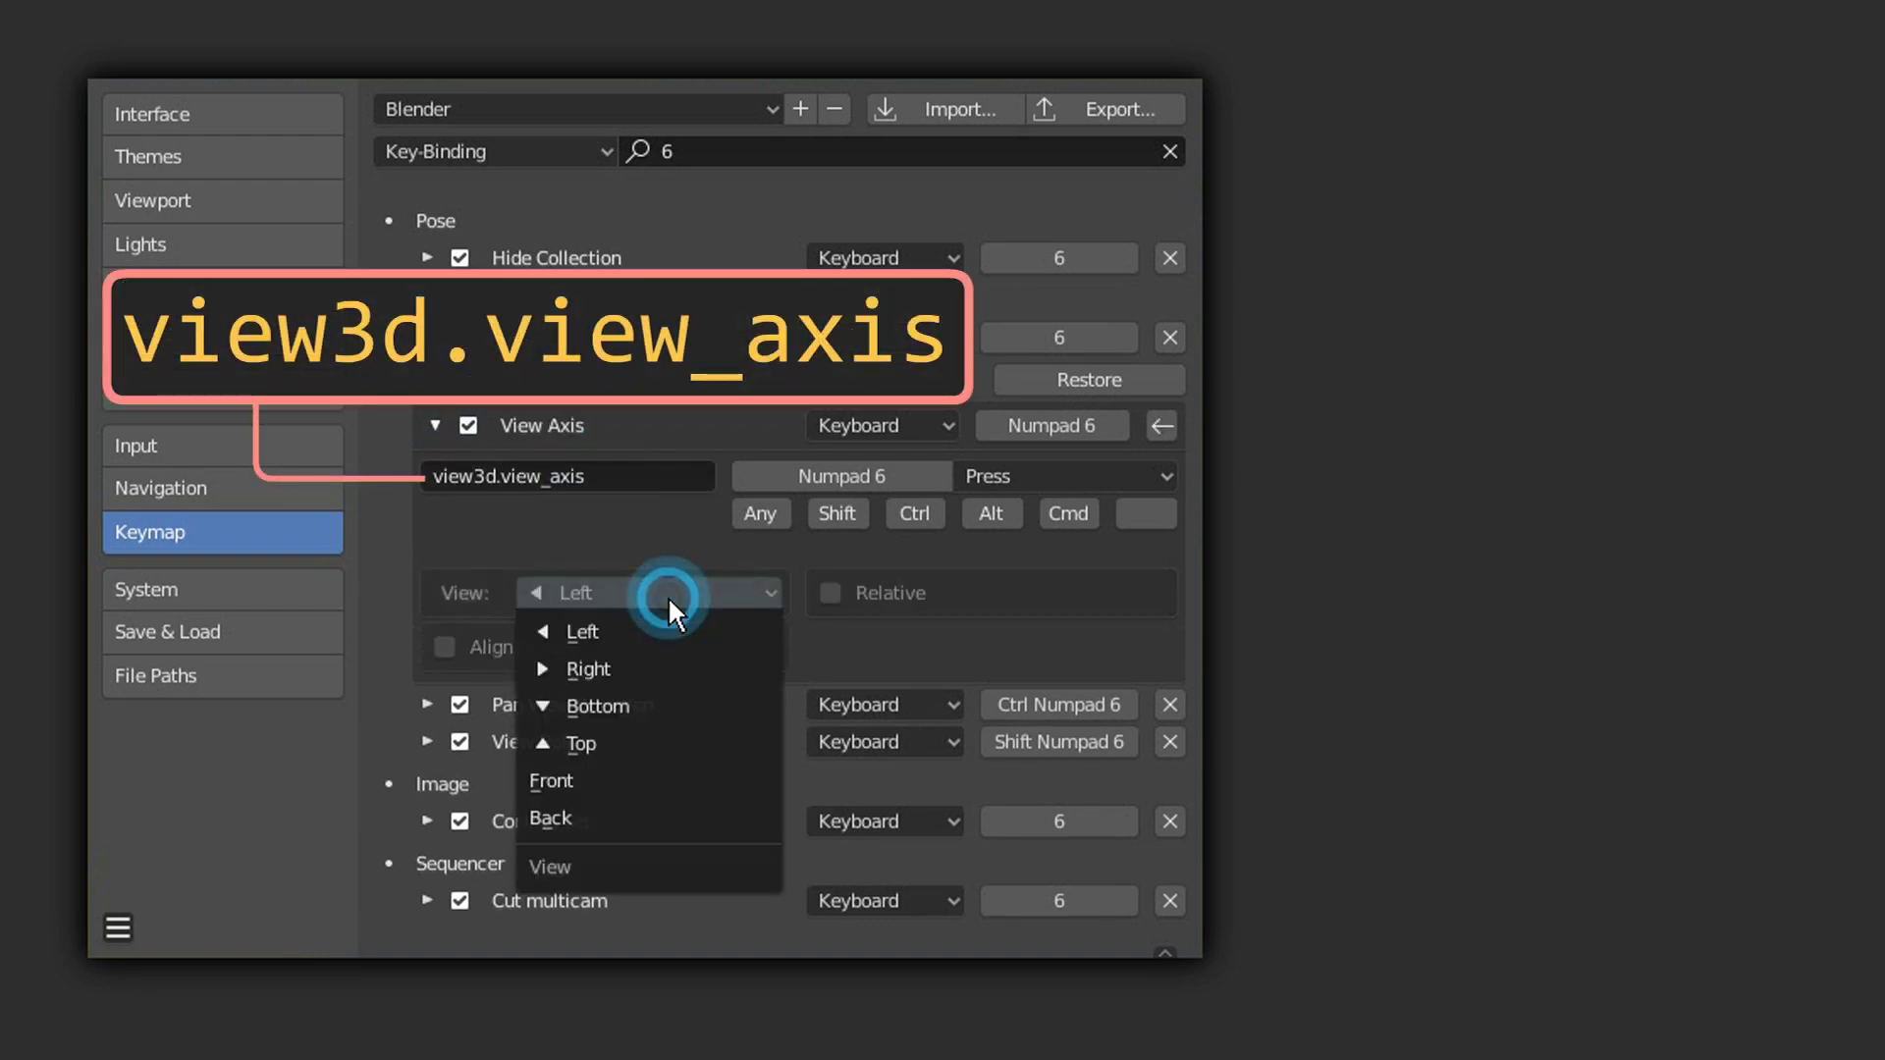
pyautogui.click(669, 708)
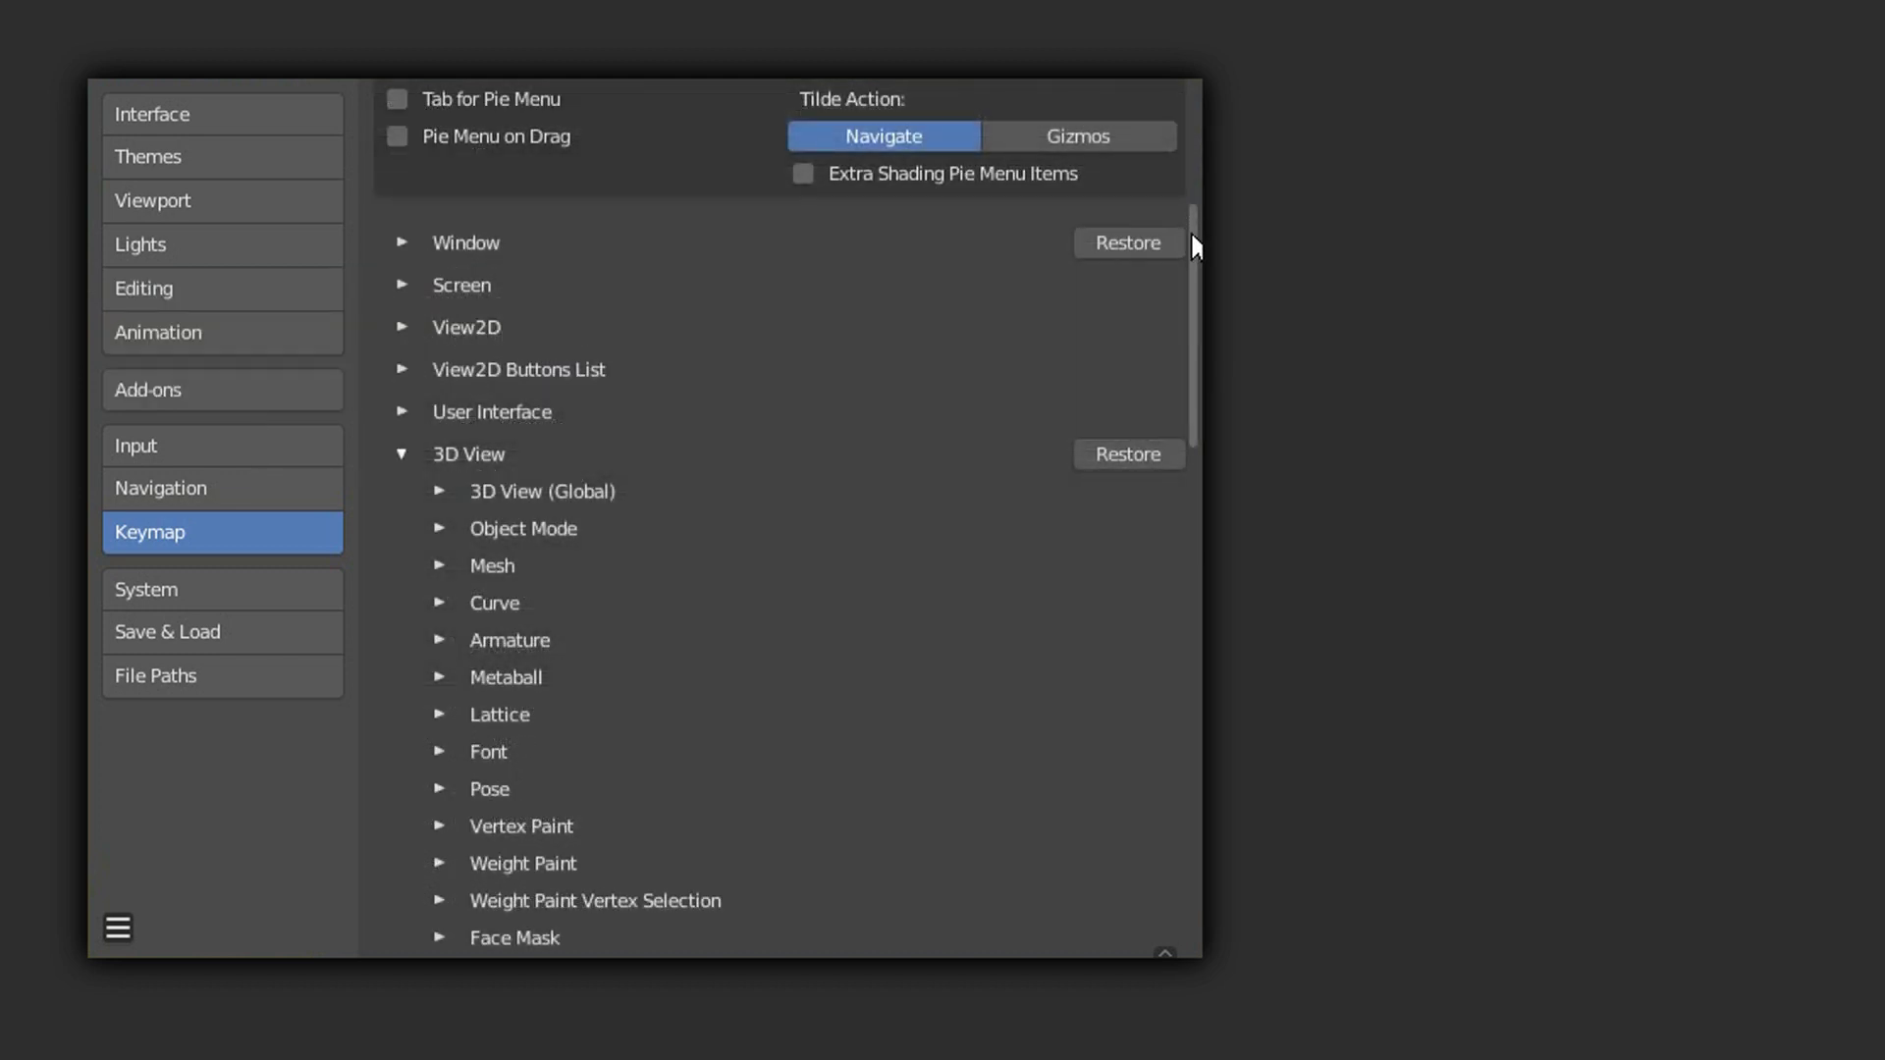
# Step: Add a new keymap item under 3D View > Mesh > Mesh (Global)
pyautogui.moveTo(1196, 246); pyautogui.dragTo(1191, 303)
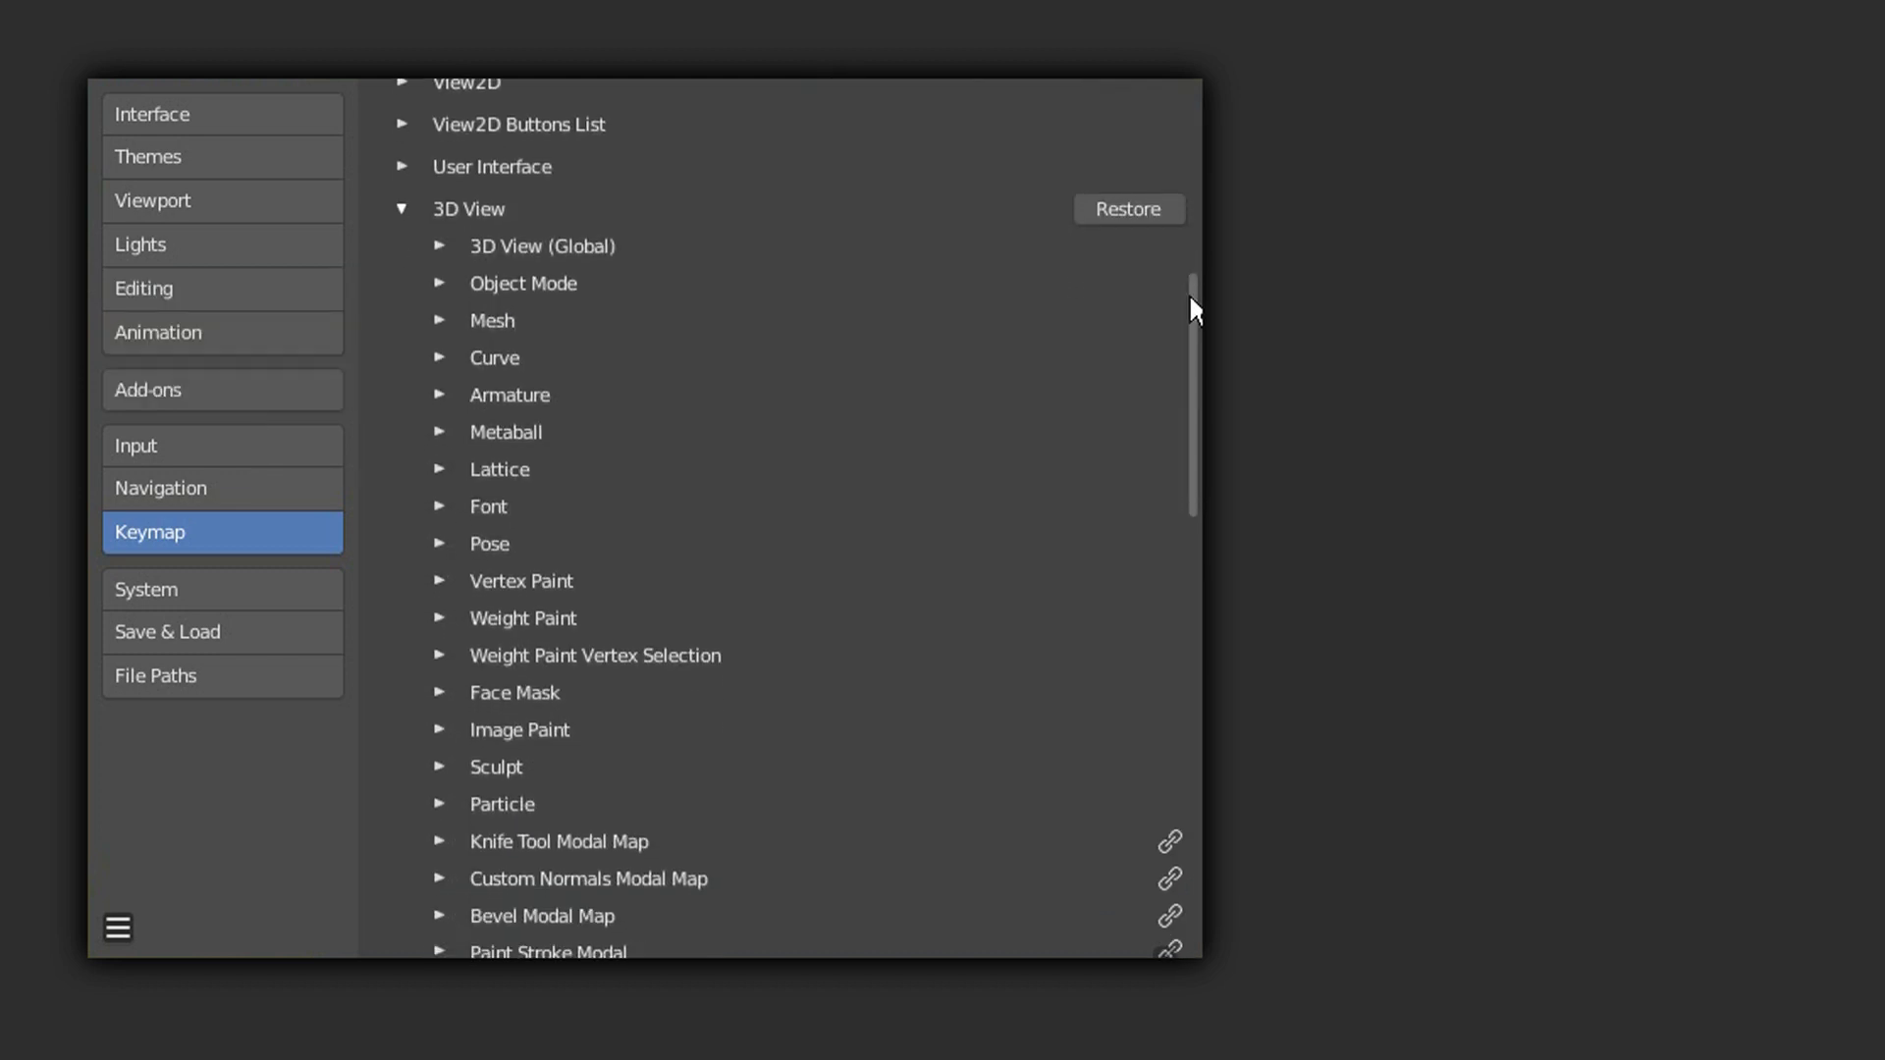
pyautogui.click(438, 320)
pyautogui.click(501, 358)
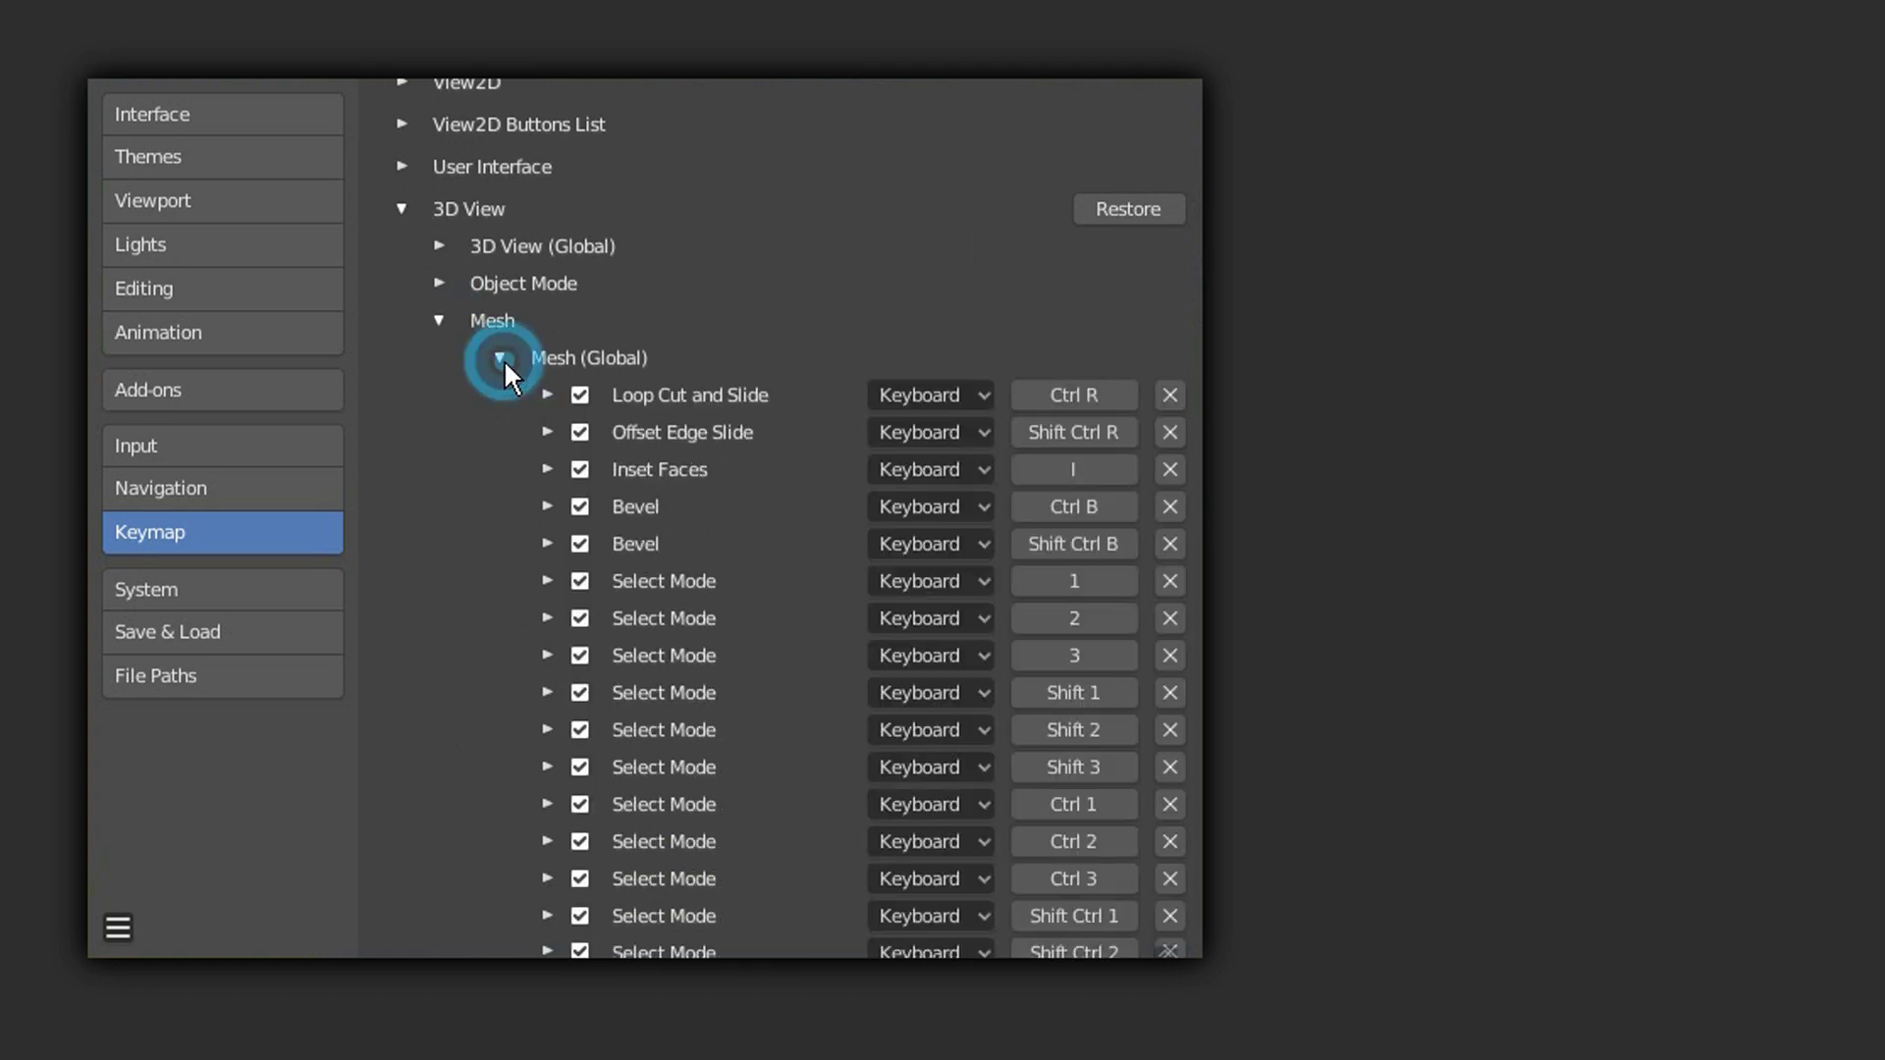
pyautogui.moveTo(1194, 196); pyautogui.dragTo(1190, 579)
pyautogui.click(615, 230)
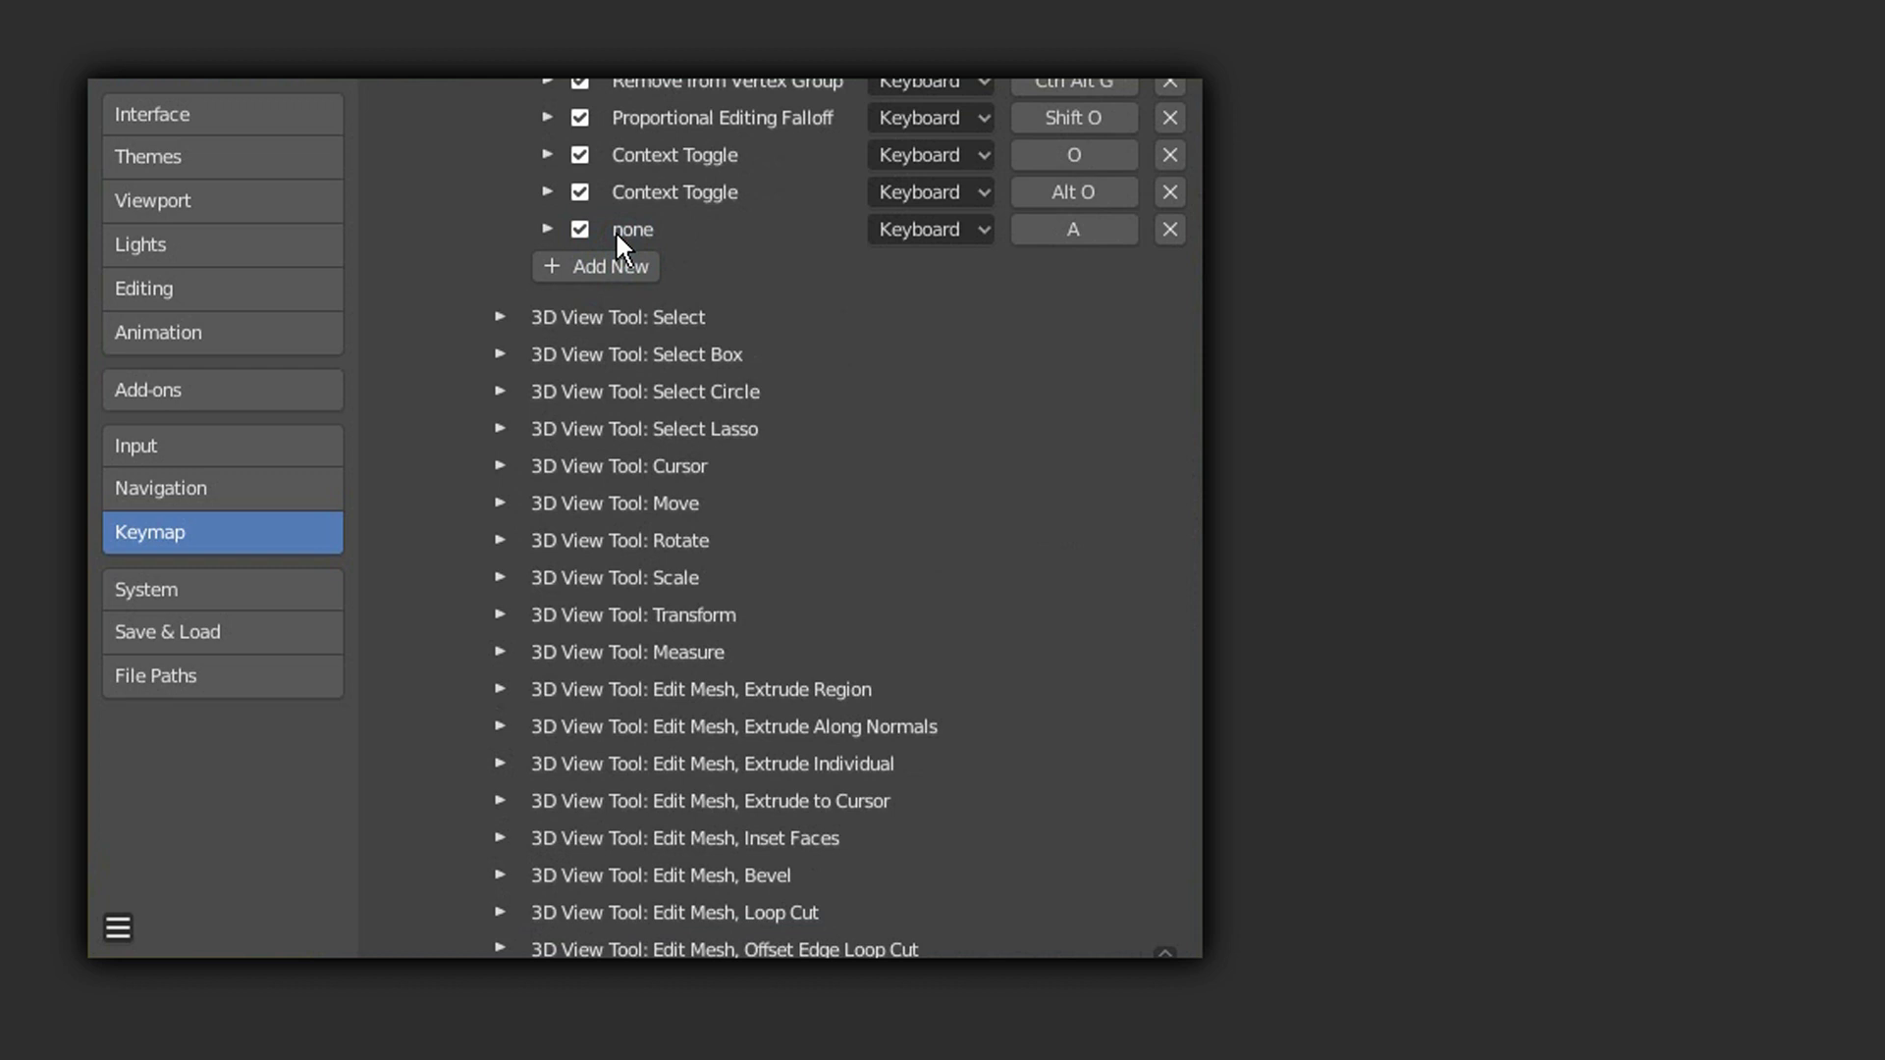
pyautogui.click(548, 229)
# Step: Bind the new Mesh keymap item to Ctrl Tab
pyautogui.click(1092, 239)
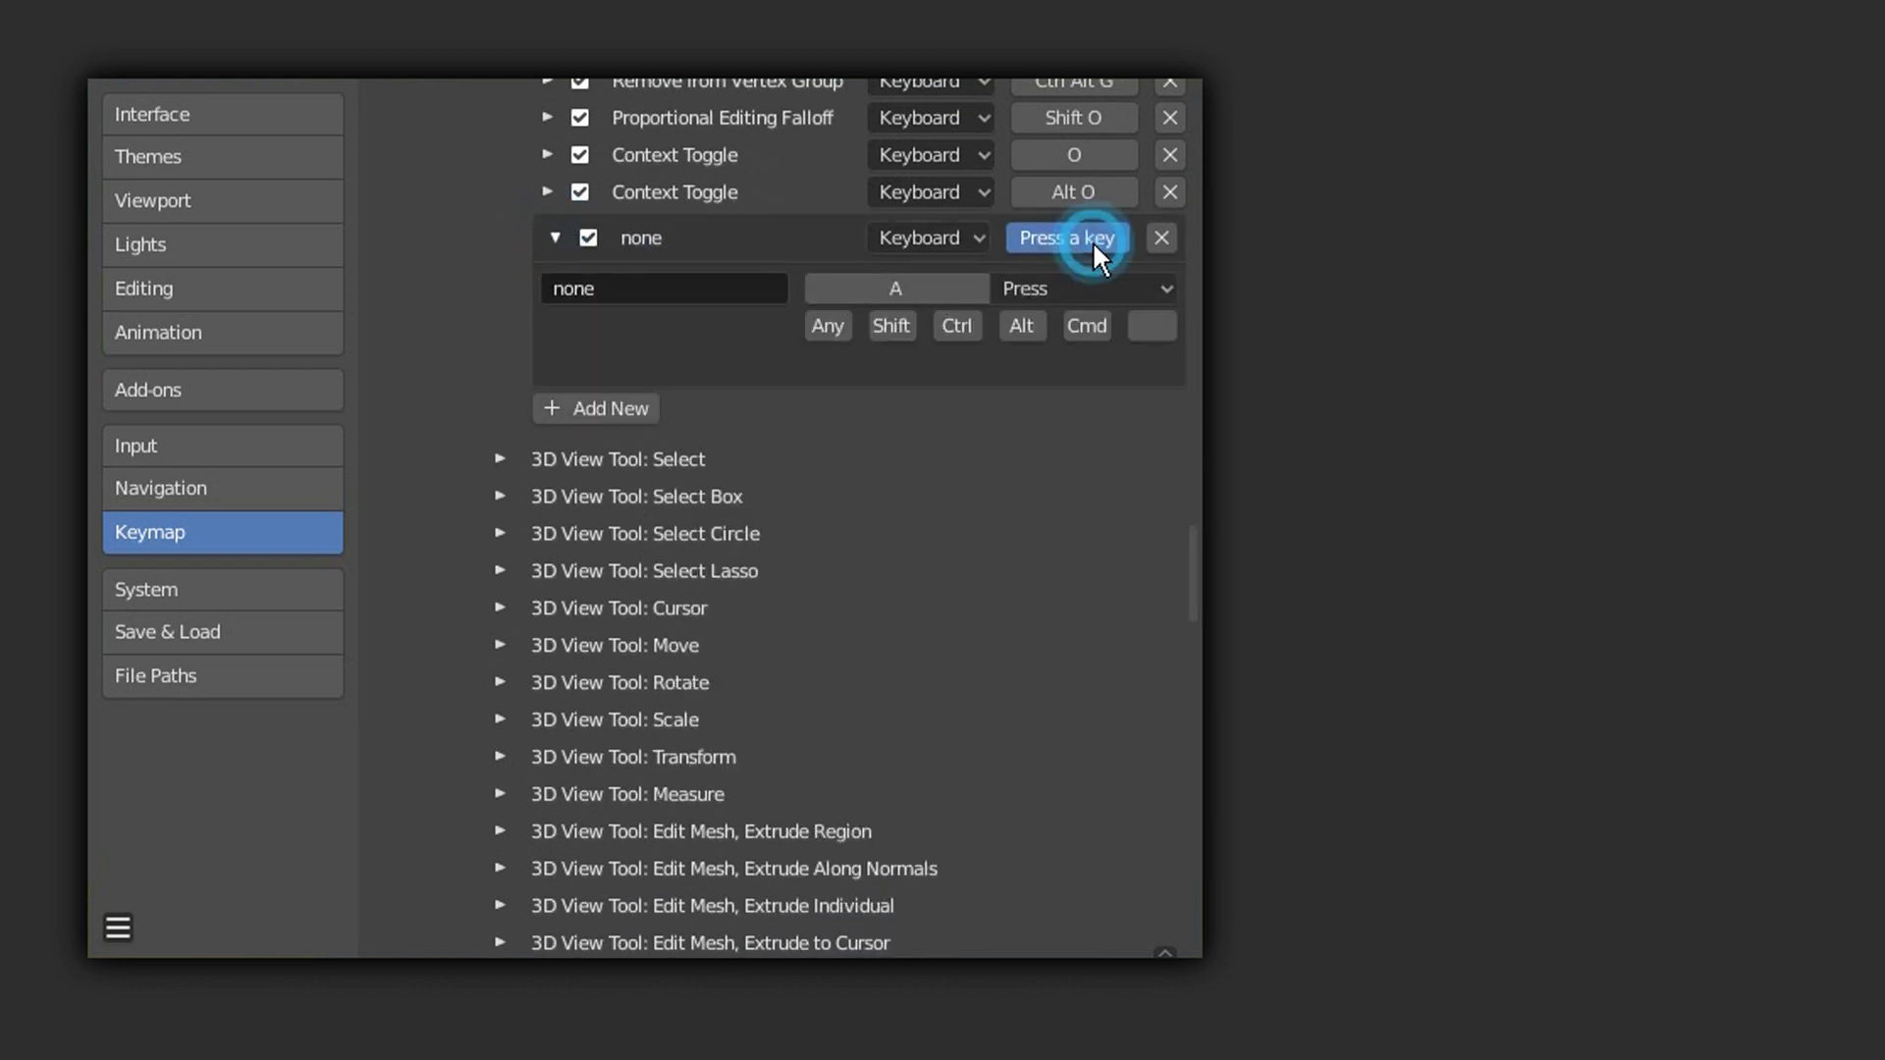
pyautogui.press('Tab')
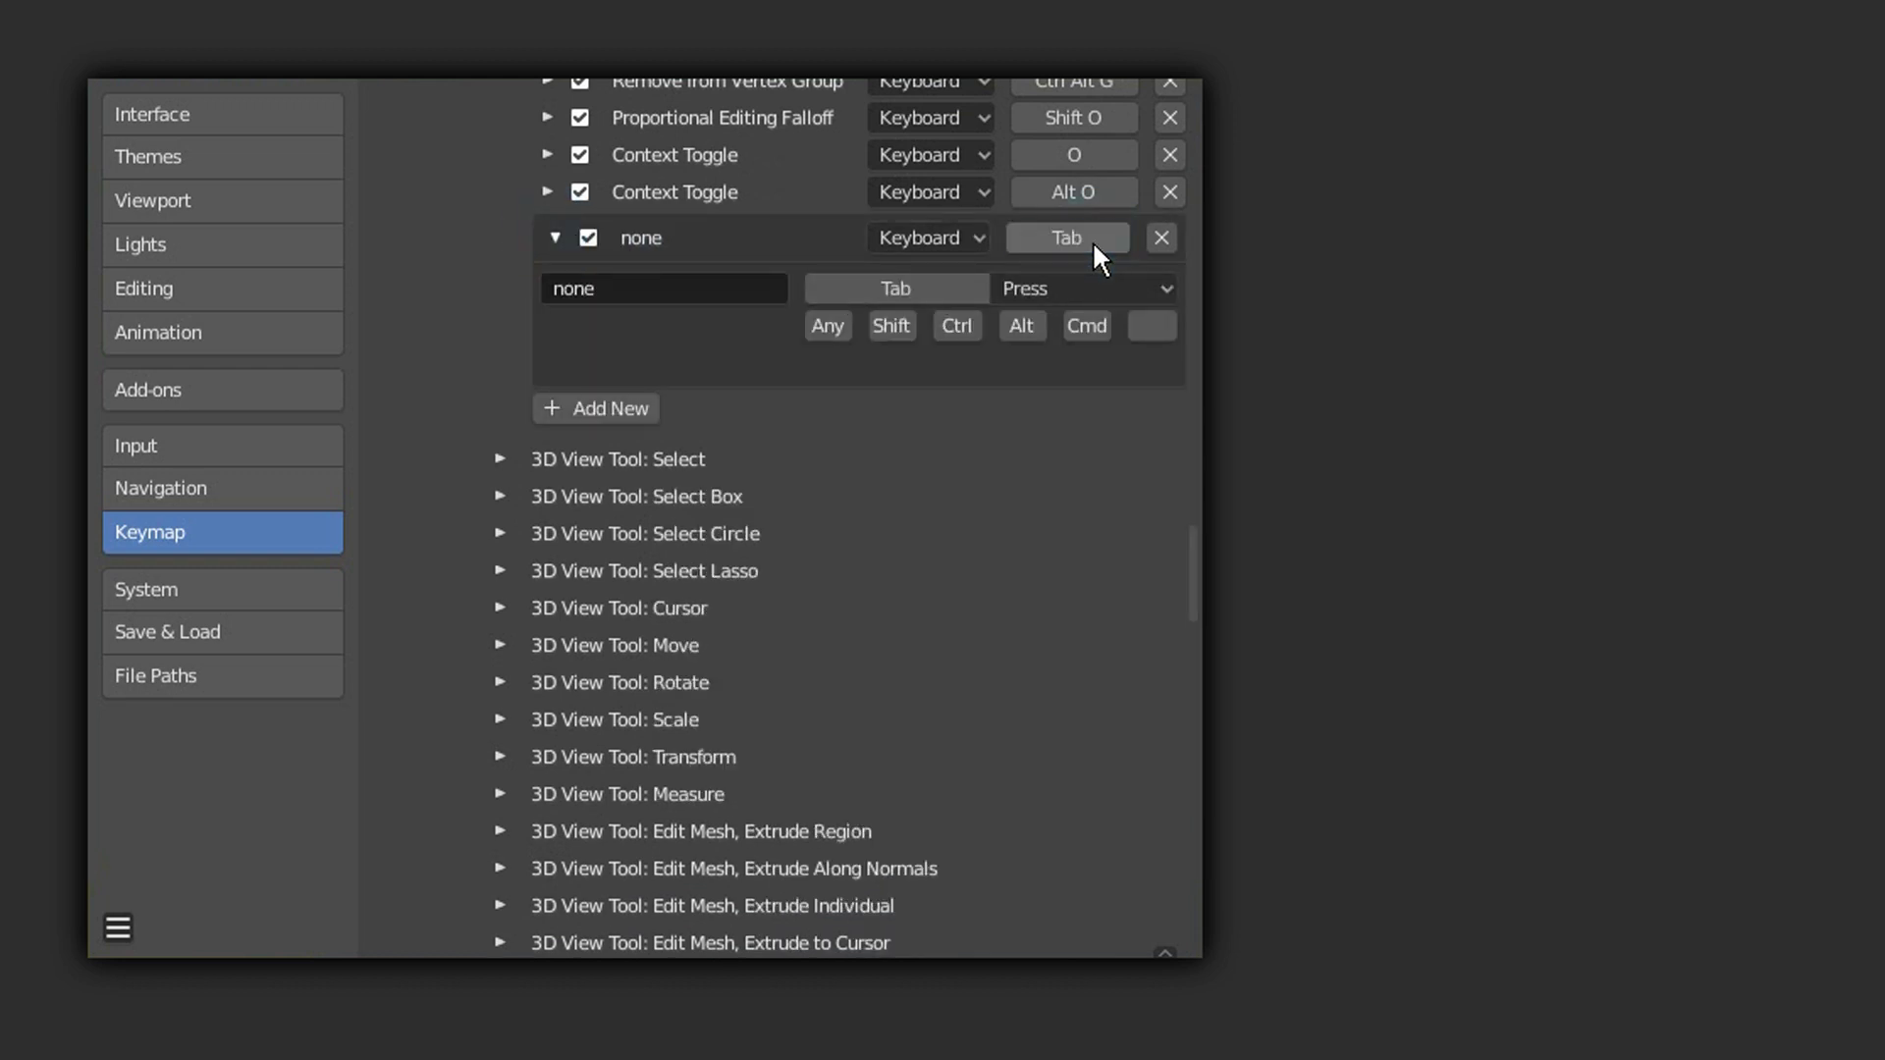
pyautogui.click(962, 320)
# Step: Set the item's operator to wm.call_menu with name VIEW3D_MT_edit_mesh_select_mode
pyautogui.click(651, 287)
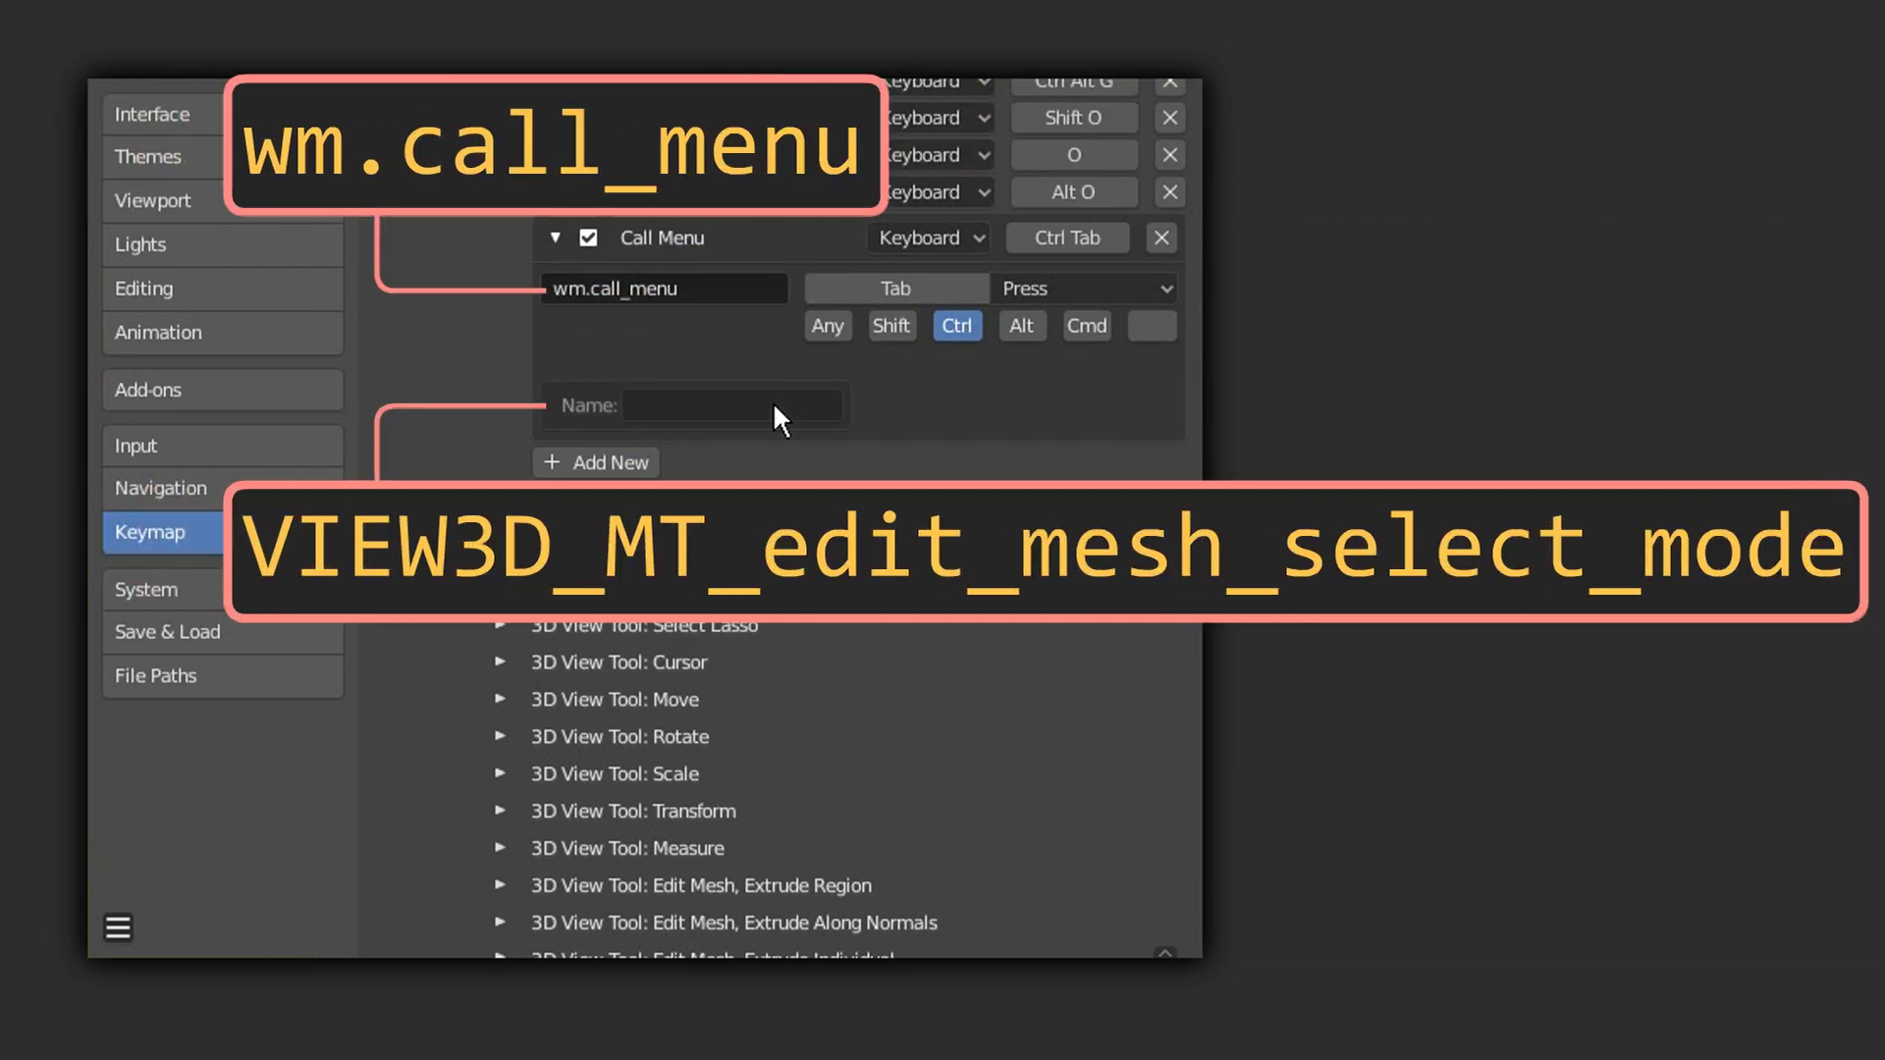
pyautogui.click(771, 404)
pyautogui.write('VIEW3D_MT_edit_mesh_select_mode')
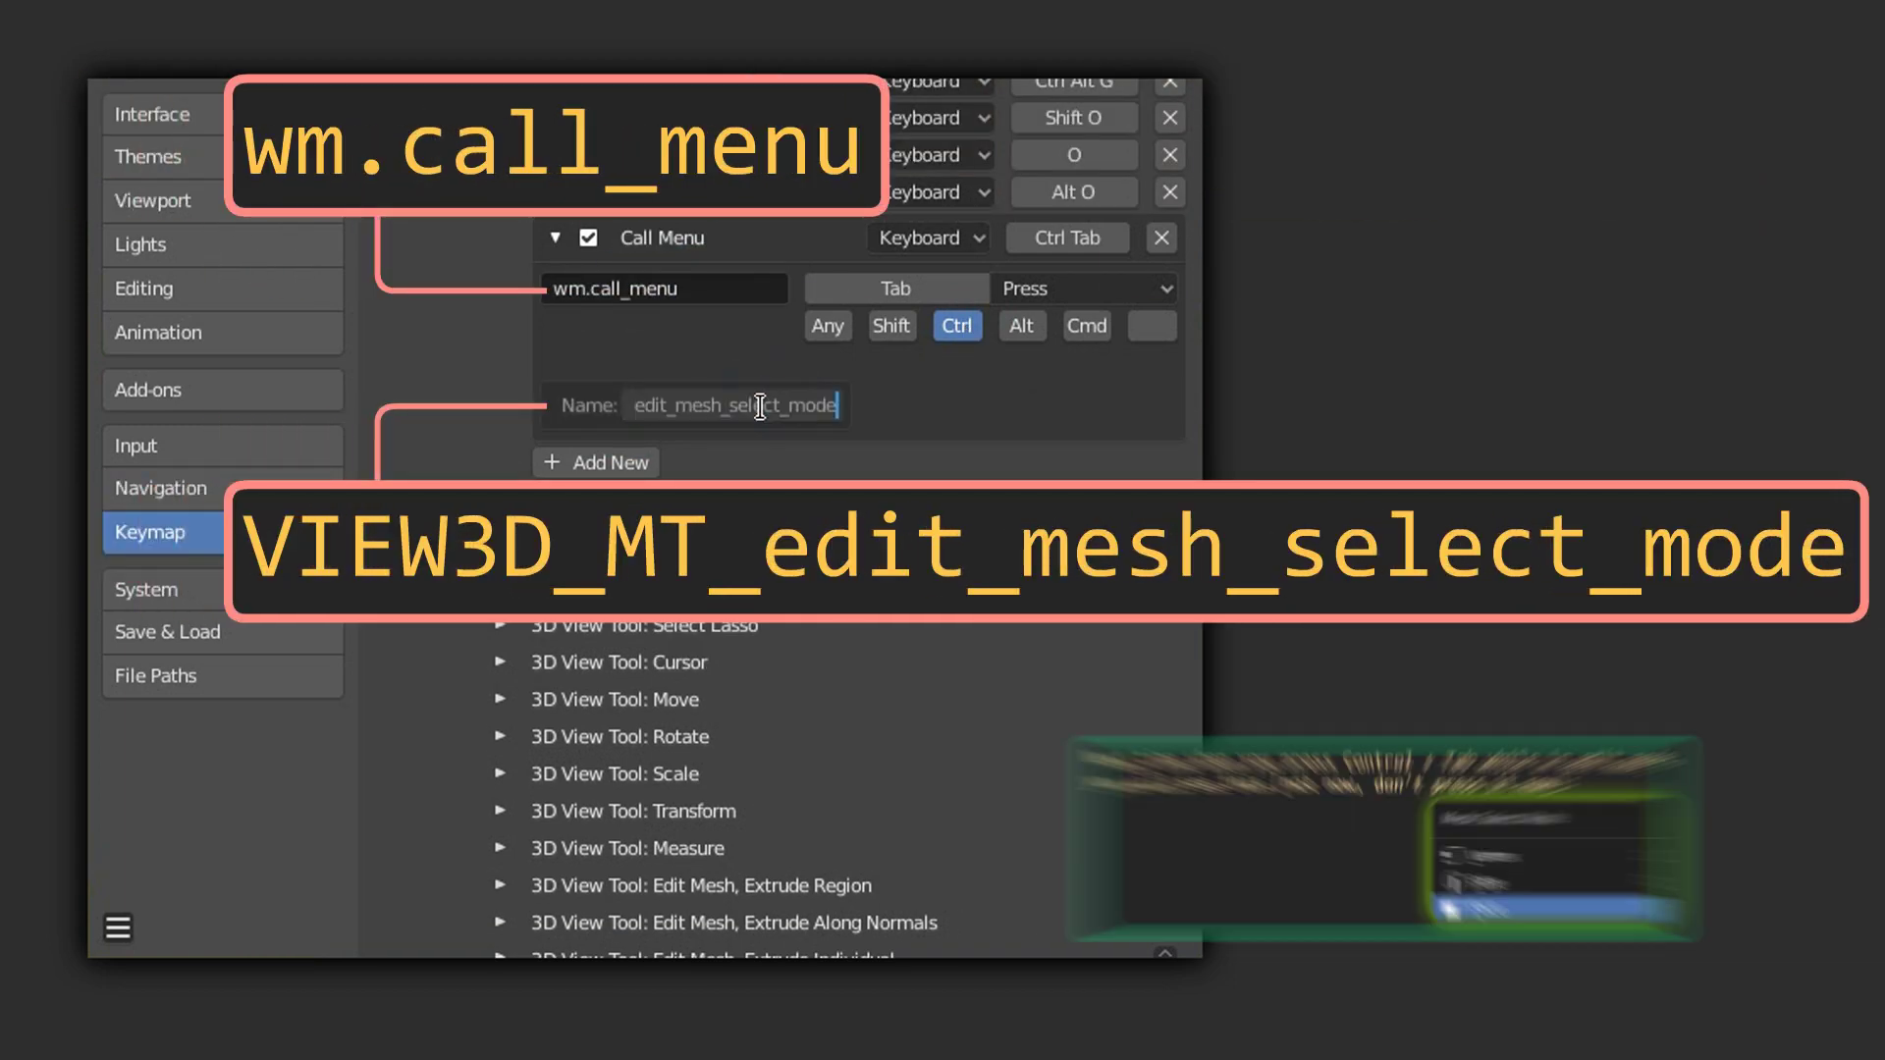
pyautogui.press('Return')
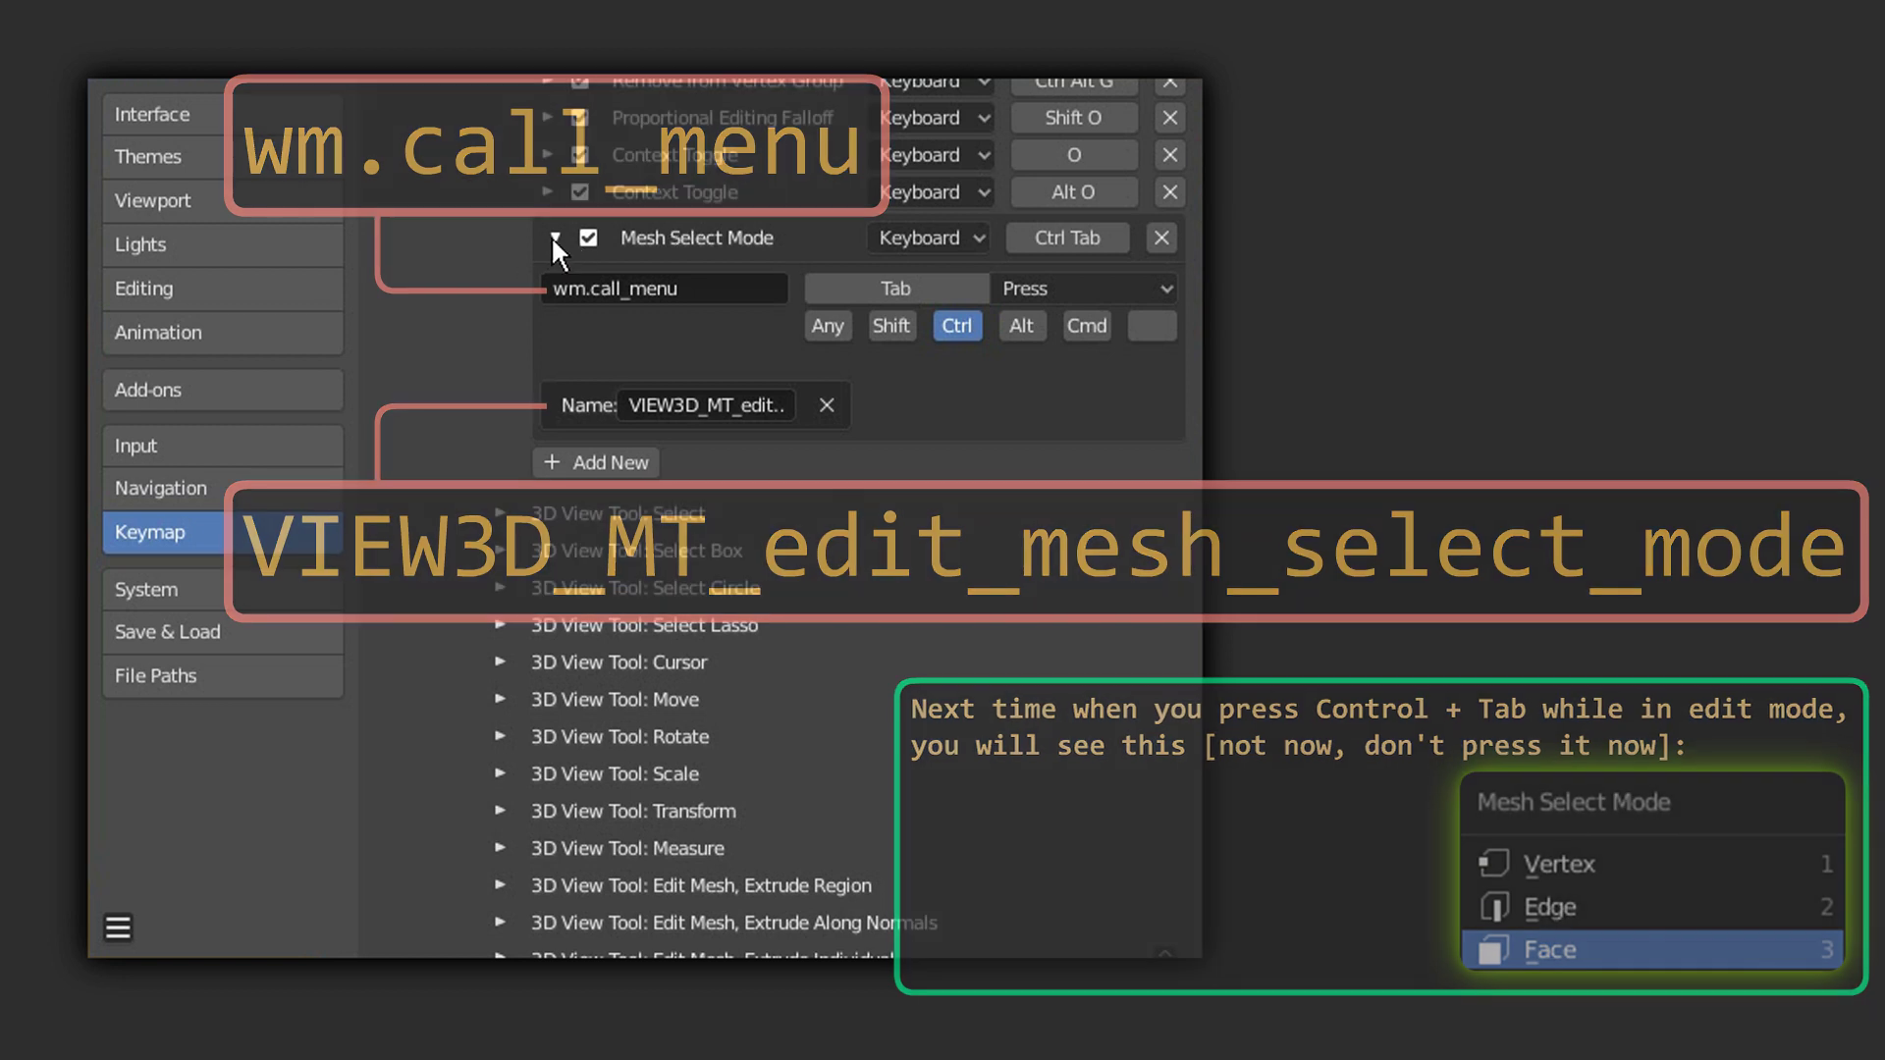
pyautogui.click(551, 236)
pyautogui.moveTo(1195, 572); pyautogui.dragTo(1195, 146)
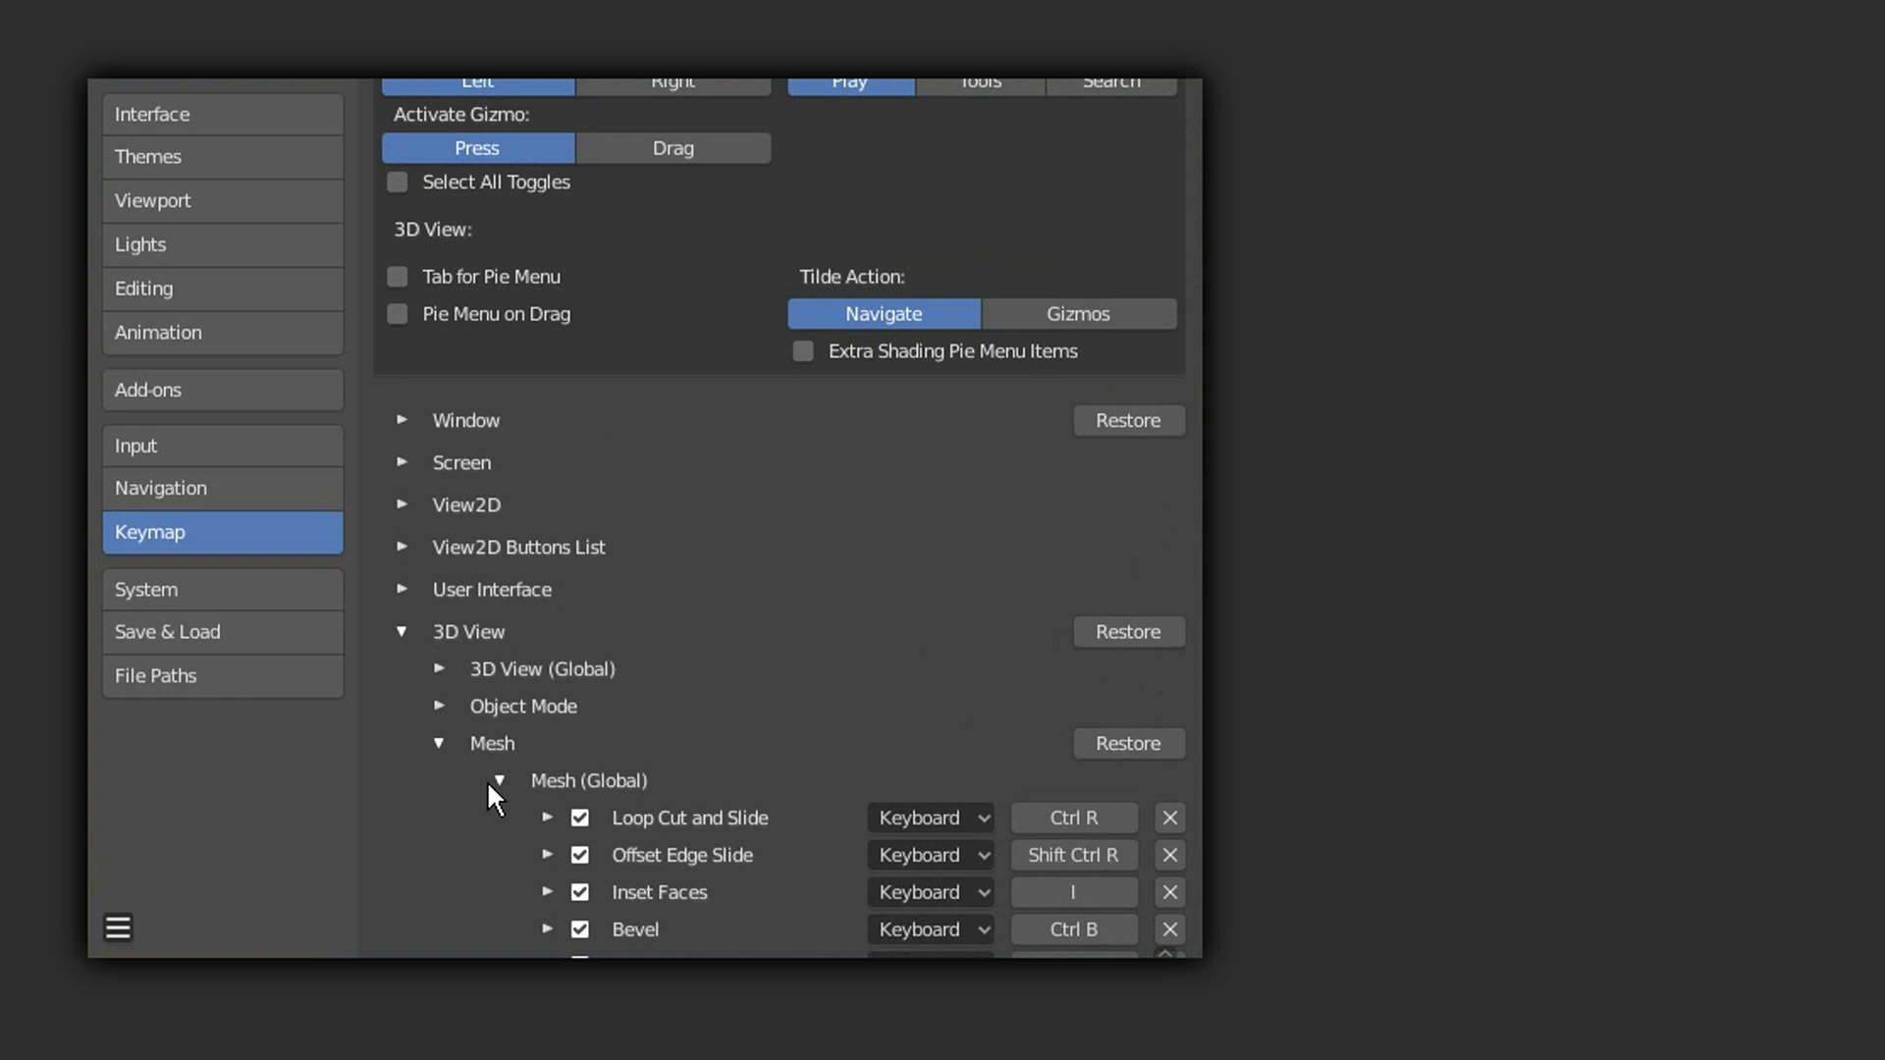
# Step: Collapse the 3D View keymap groups and set the search filter to Name
pyautogui.click(500, 779)
pyautogui.click(440, 743)
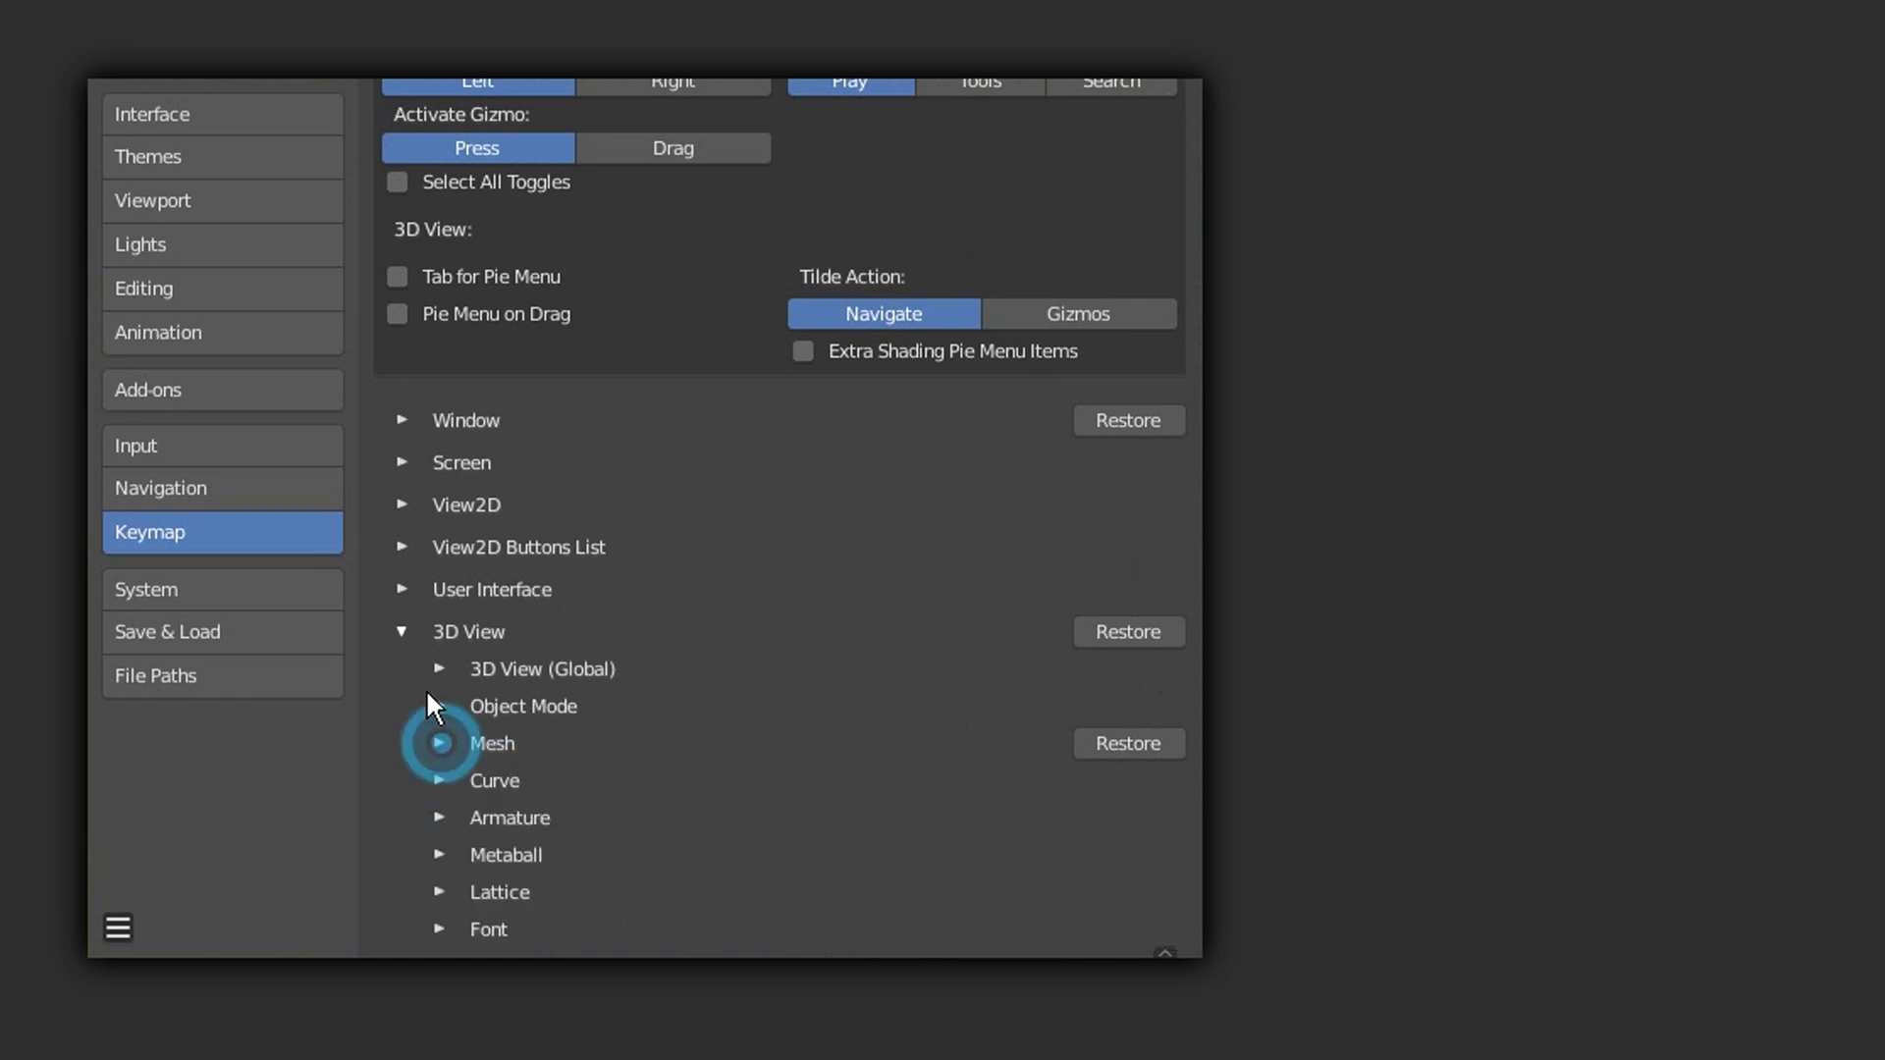
pyautogui.click(402, 632)
pyautogui.moveTo(1191, 454); pyautogui.dragTo(905, 184)
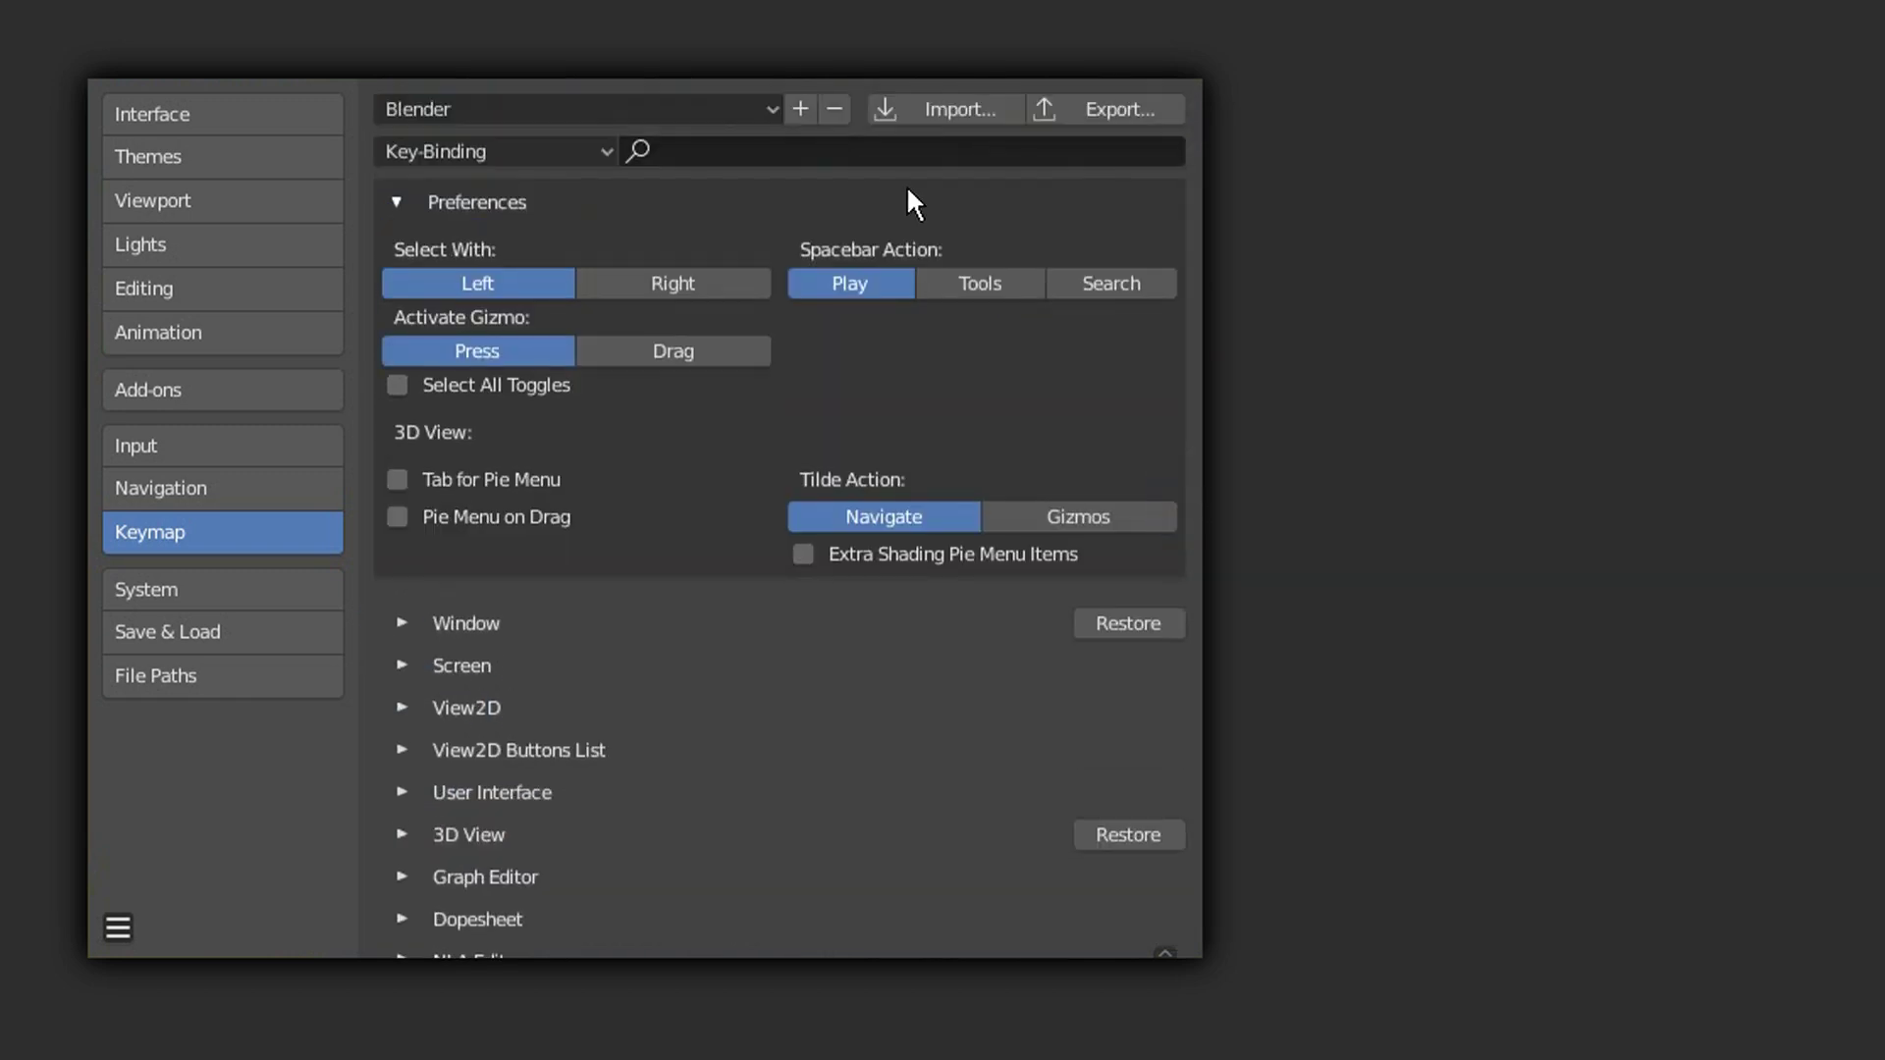
pyautogui.click(571, 151)
pyautogui.click(495, 189)
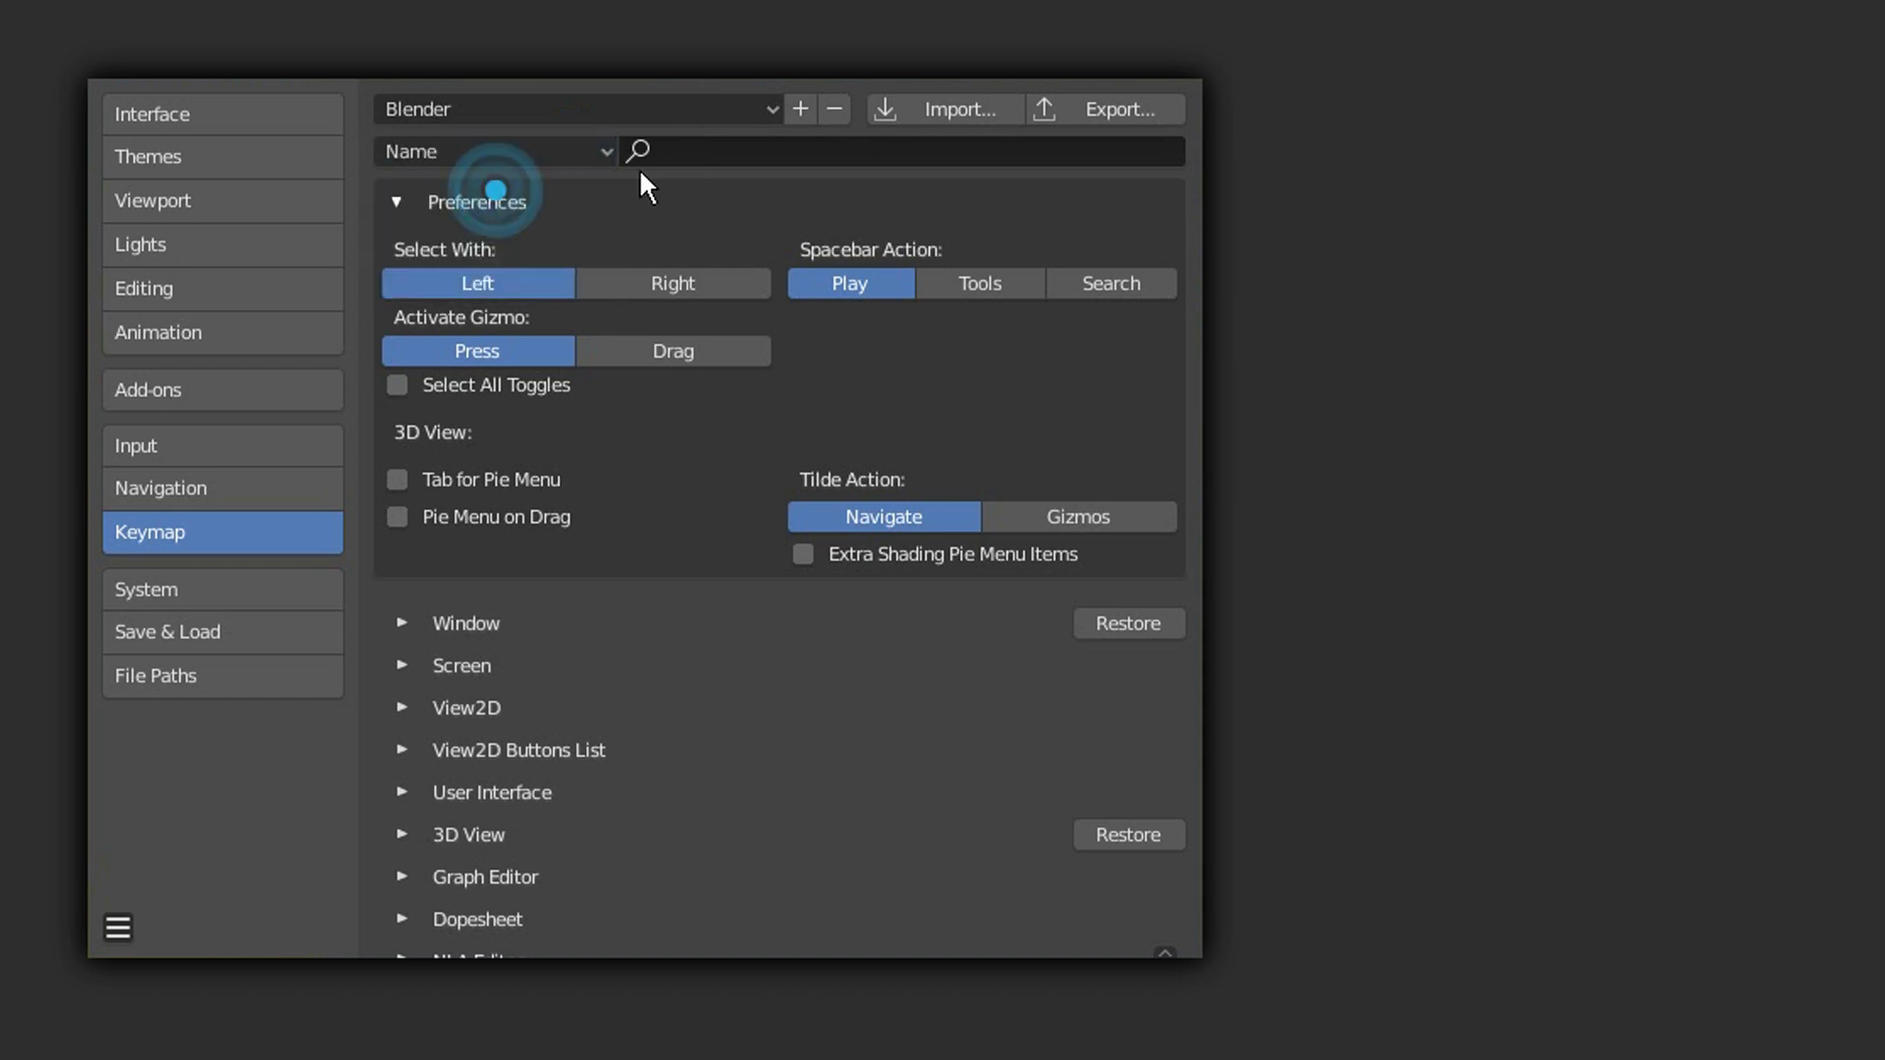
# Step: Search 'redo' and rebind Redo to Ctrl Y
pyautogui.click(714, 153)
pyautogui.write('redo')
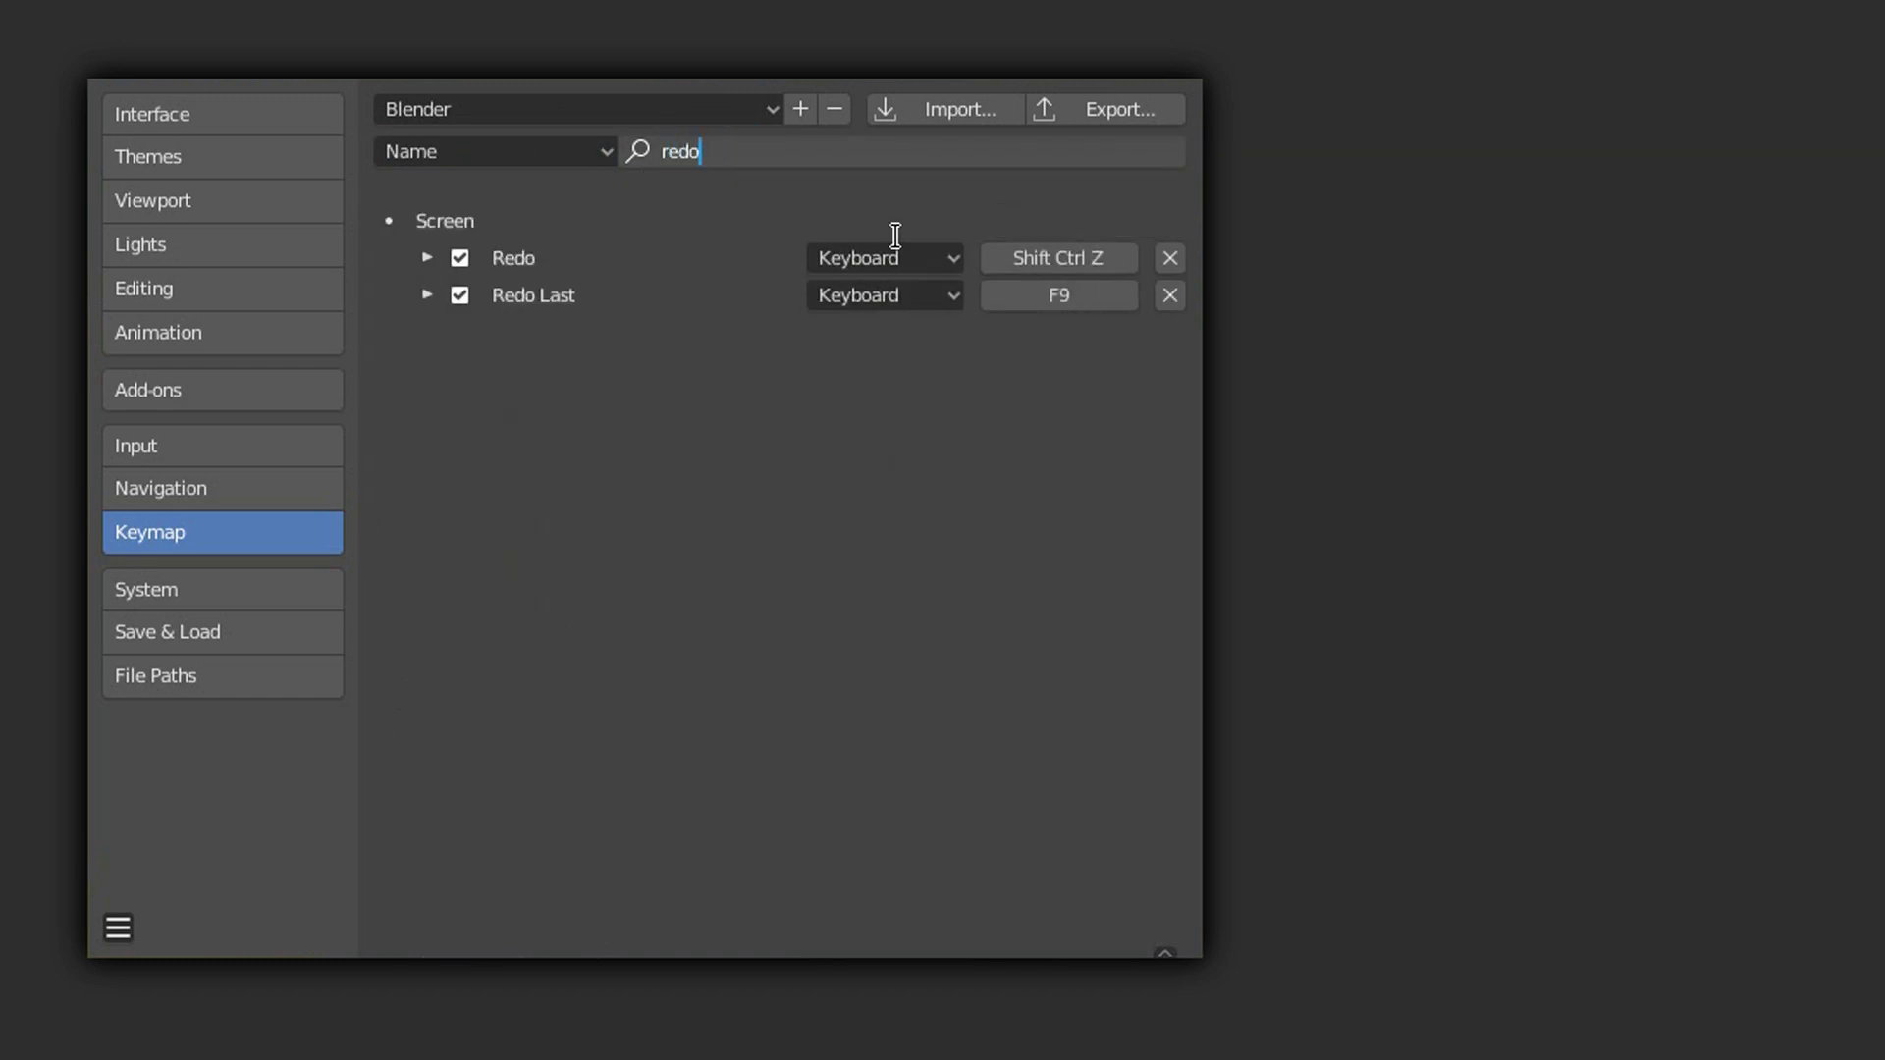
pyautogui.click(1087, 256)
pyautogui.click(1087, 256)
pyautogui.hotkey('ctrl', 'y')
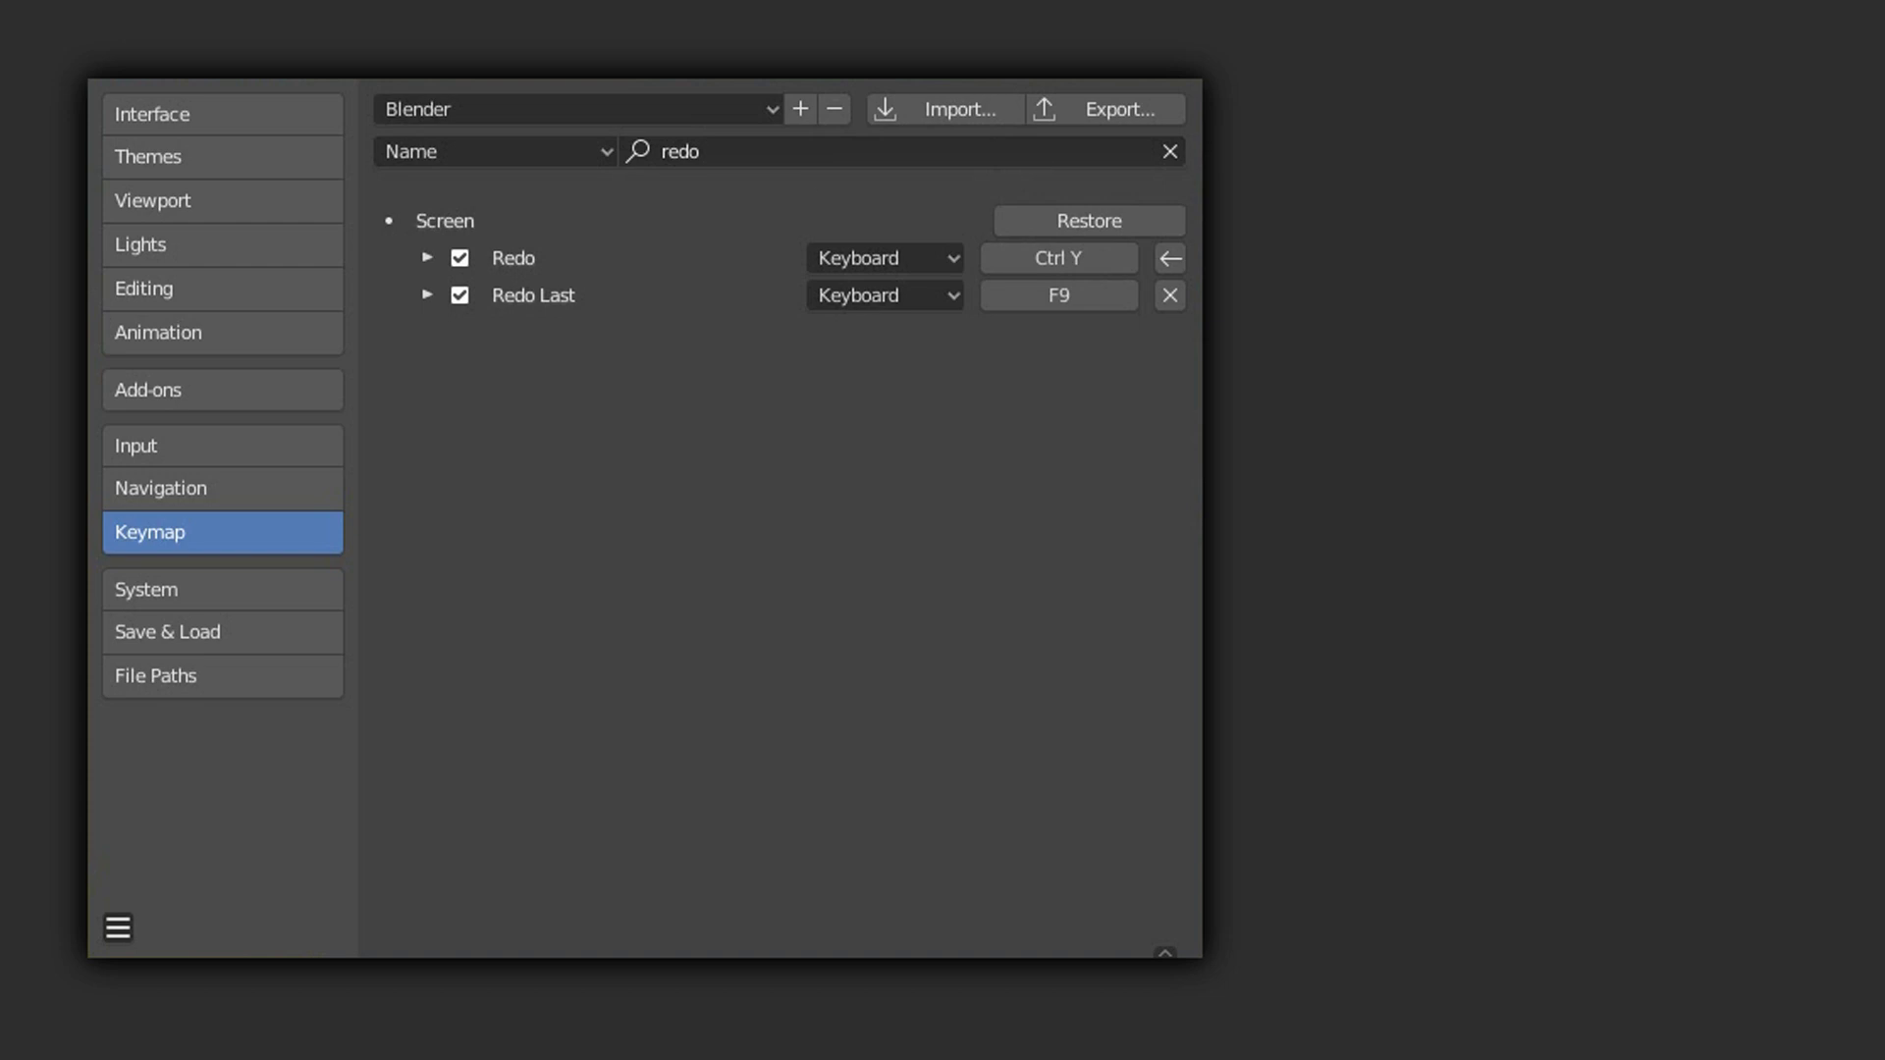
# Step: Search 'quad' and rebind Toggle Quad View to Alt W
pyautogui.click(812, 154)
pyautogui.write('quad')
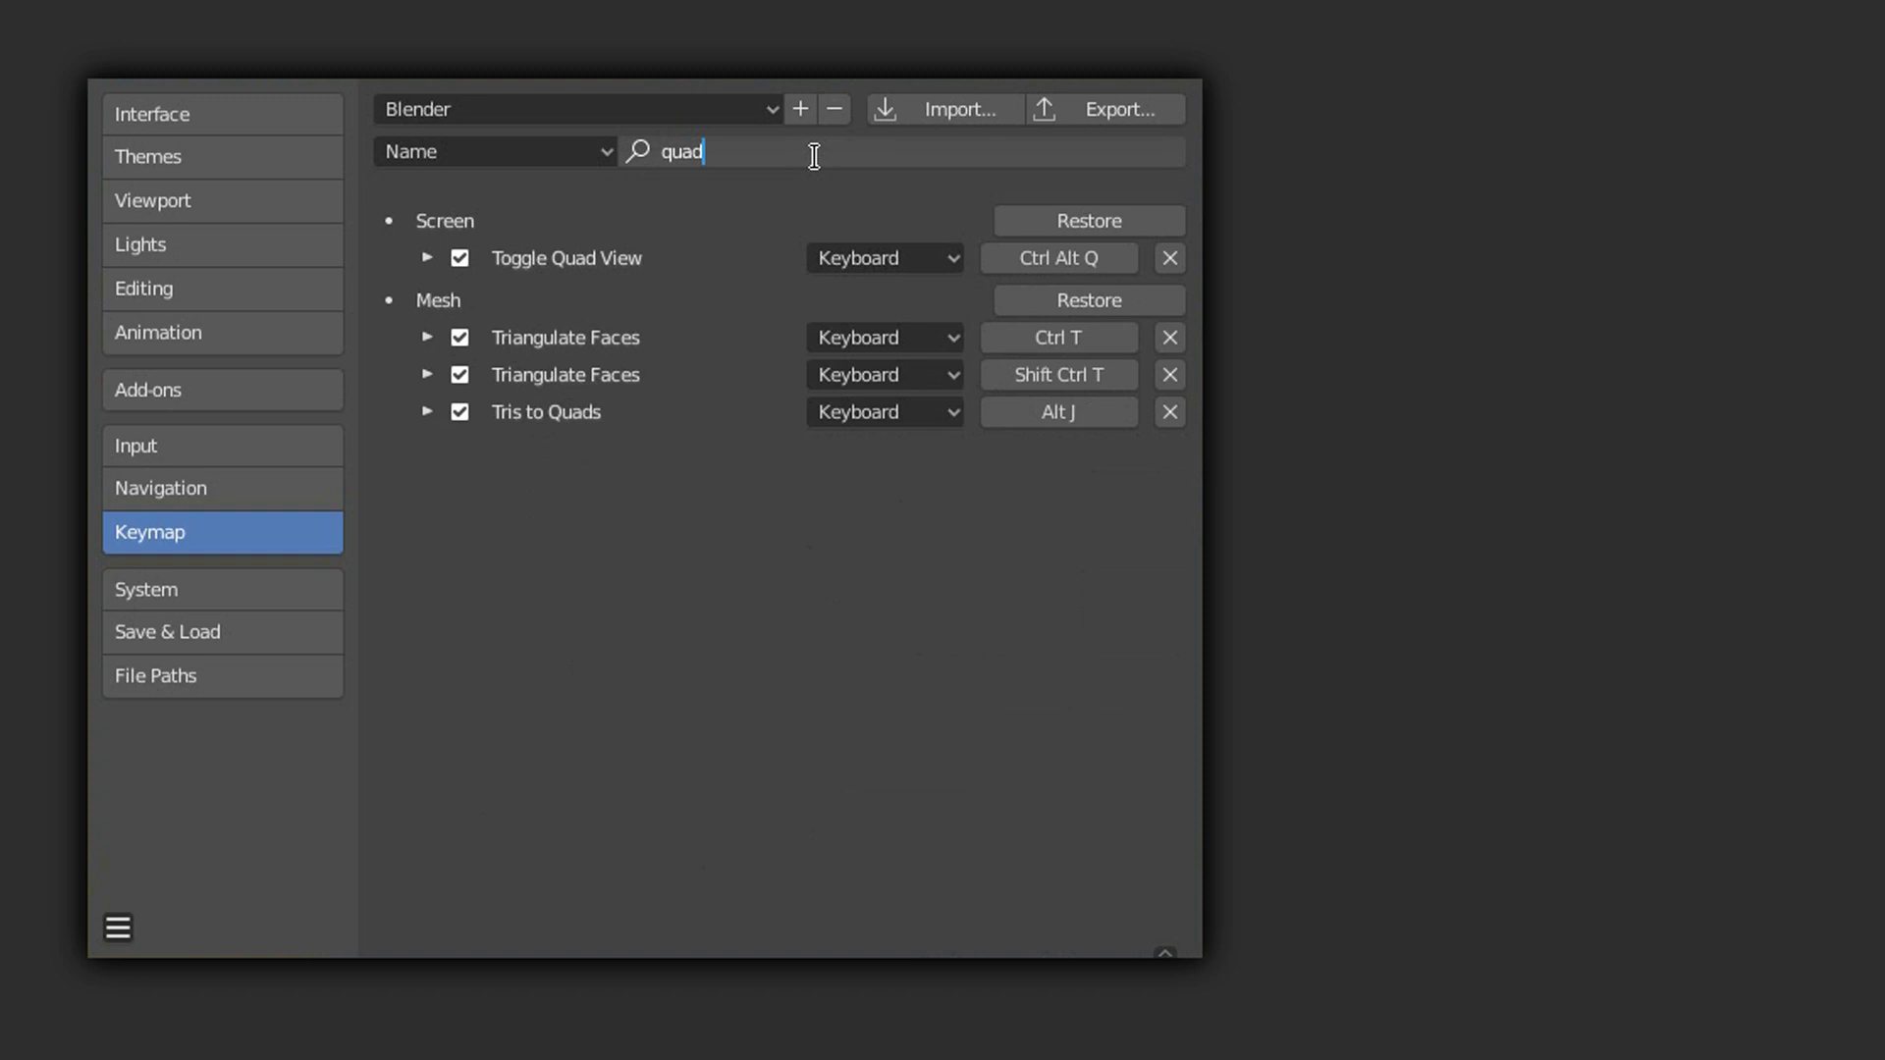
pyautogui.click(1093, 259)
pyautogui.press('alt')
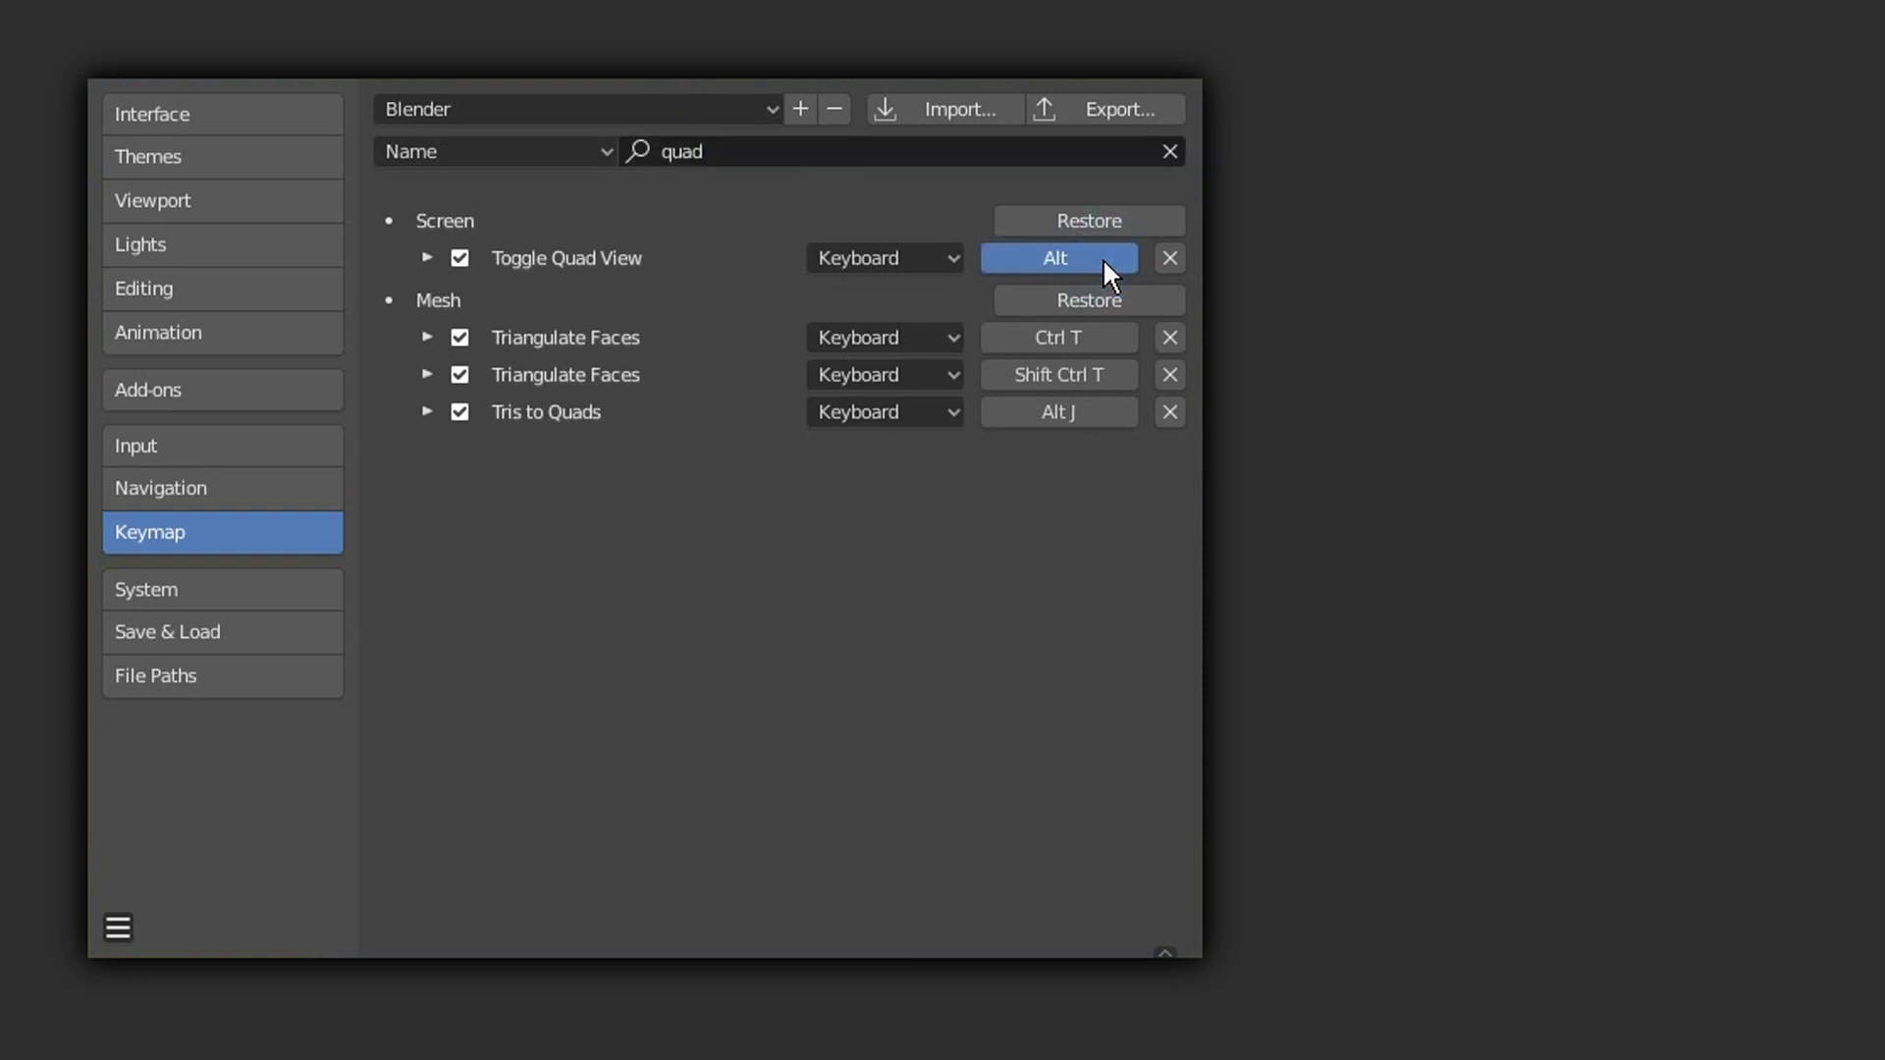
pyautogui.hotkey('alt', 'w')
# Step: Switch the keymap search filter back to Key-Binding
pyautogui.click(892, 149)
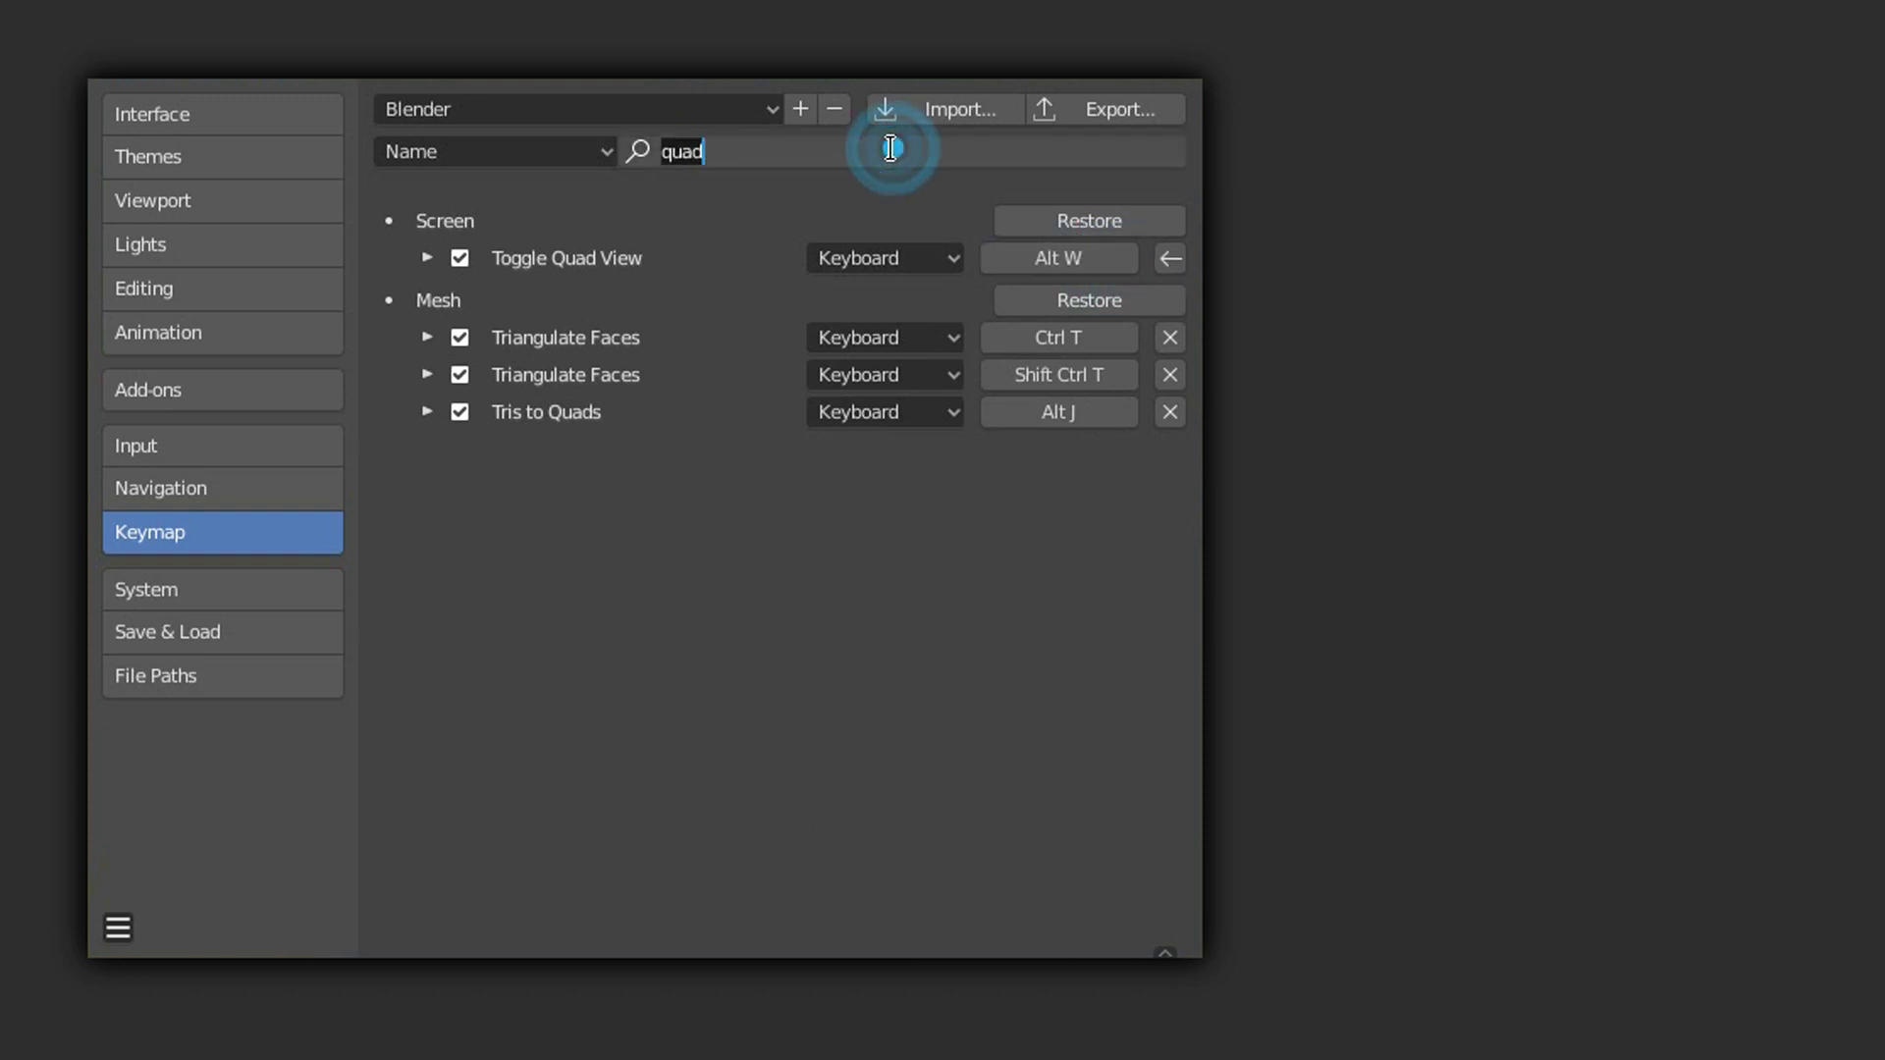
pyautogui.click(579, 155)
pyautogui.click(579, 155)
pyautogui.click(563, 227)
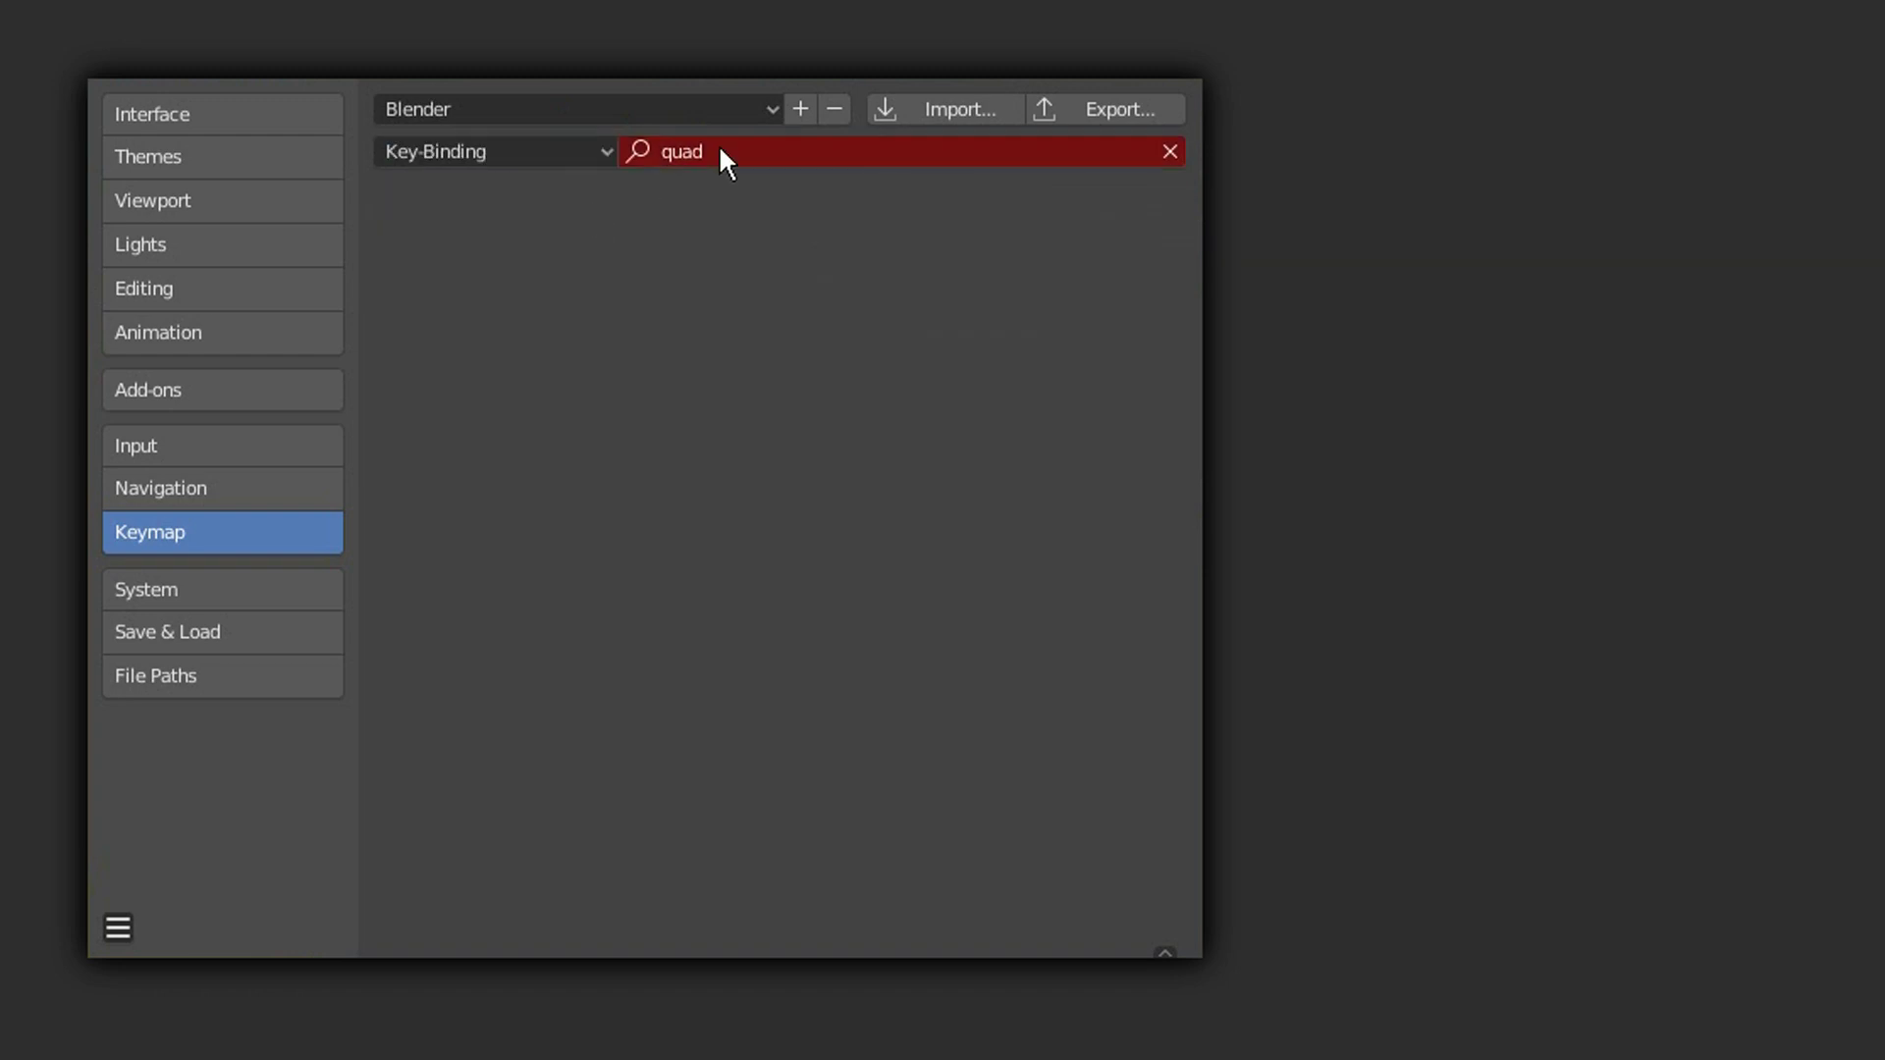
# Step: Search key bindings for 'wheel' and remove the 3D View Zoom View wheel bindings
pyautogui.click(724, 145)
pyautogui.write('wheel')
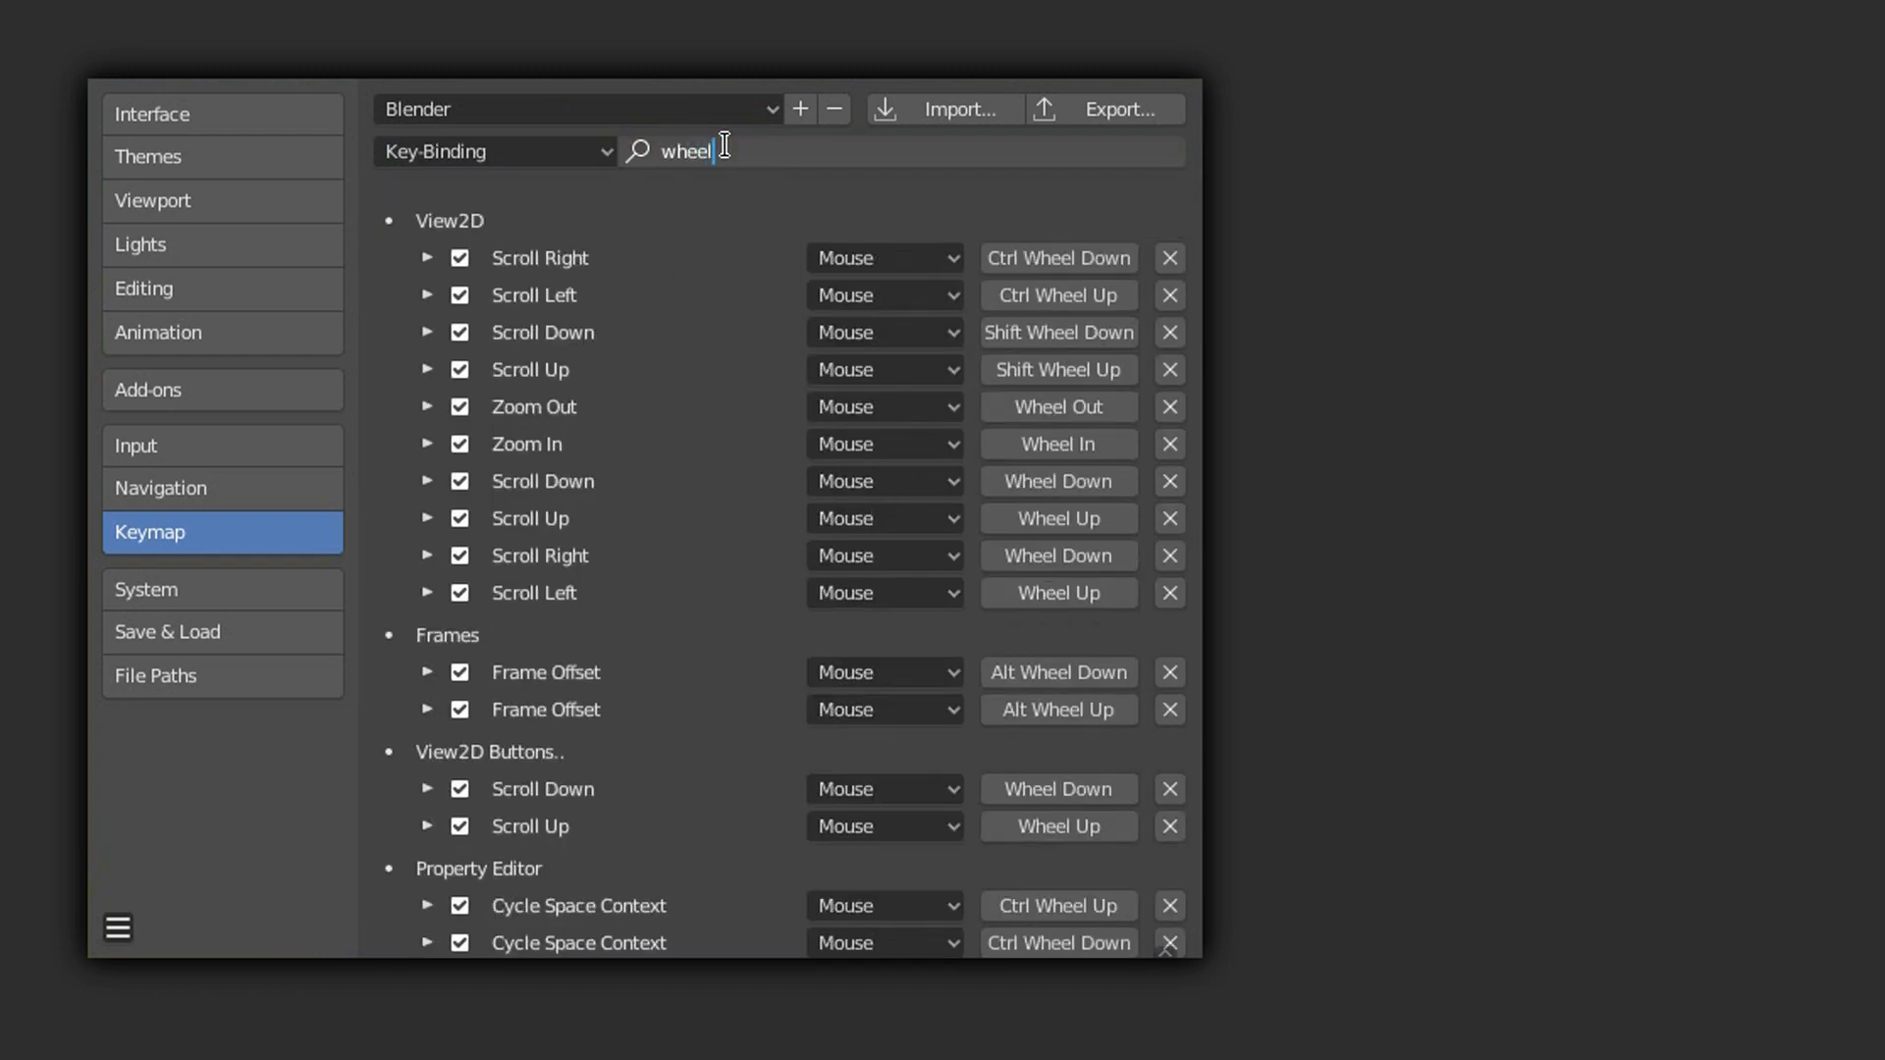
pyautogui.scroll(-1, 1189, 196)
pyautogui.scroll(-12, 1187, 184)
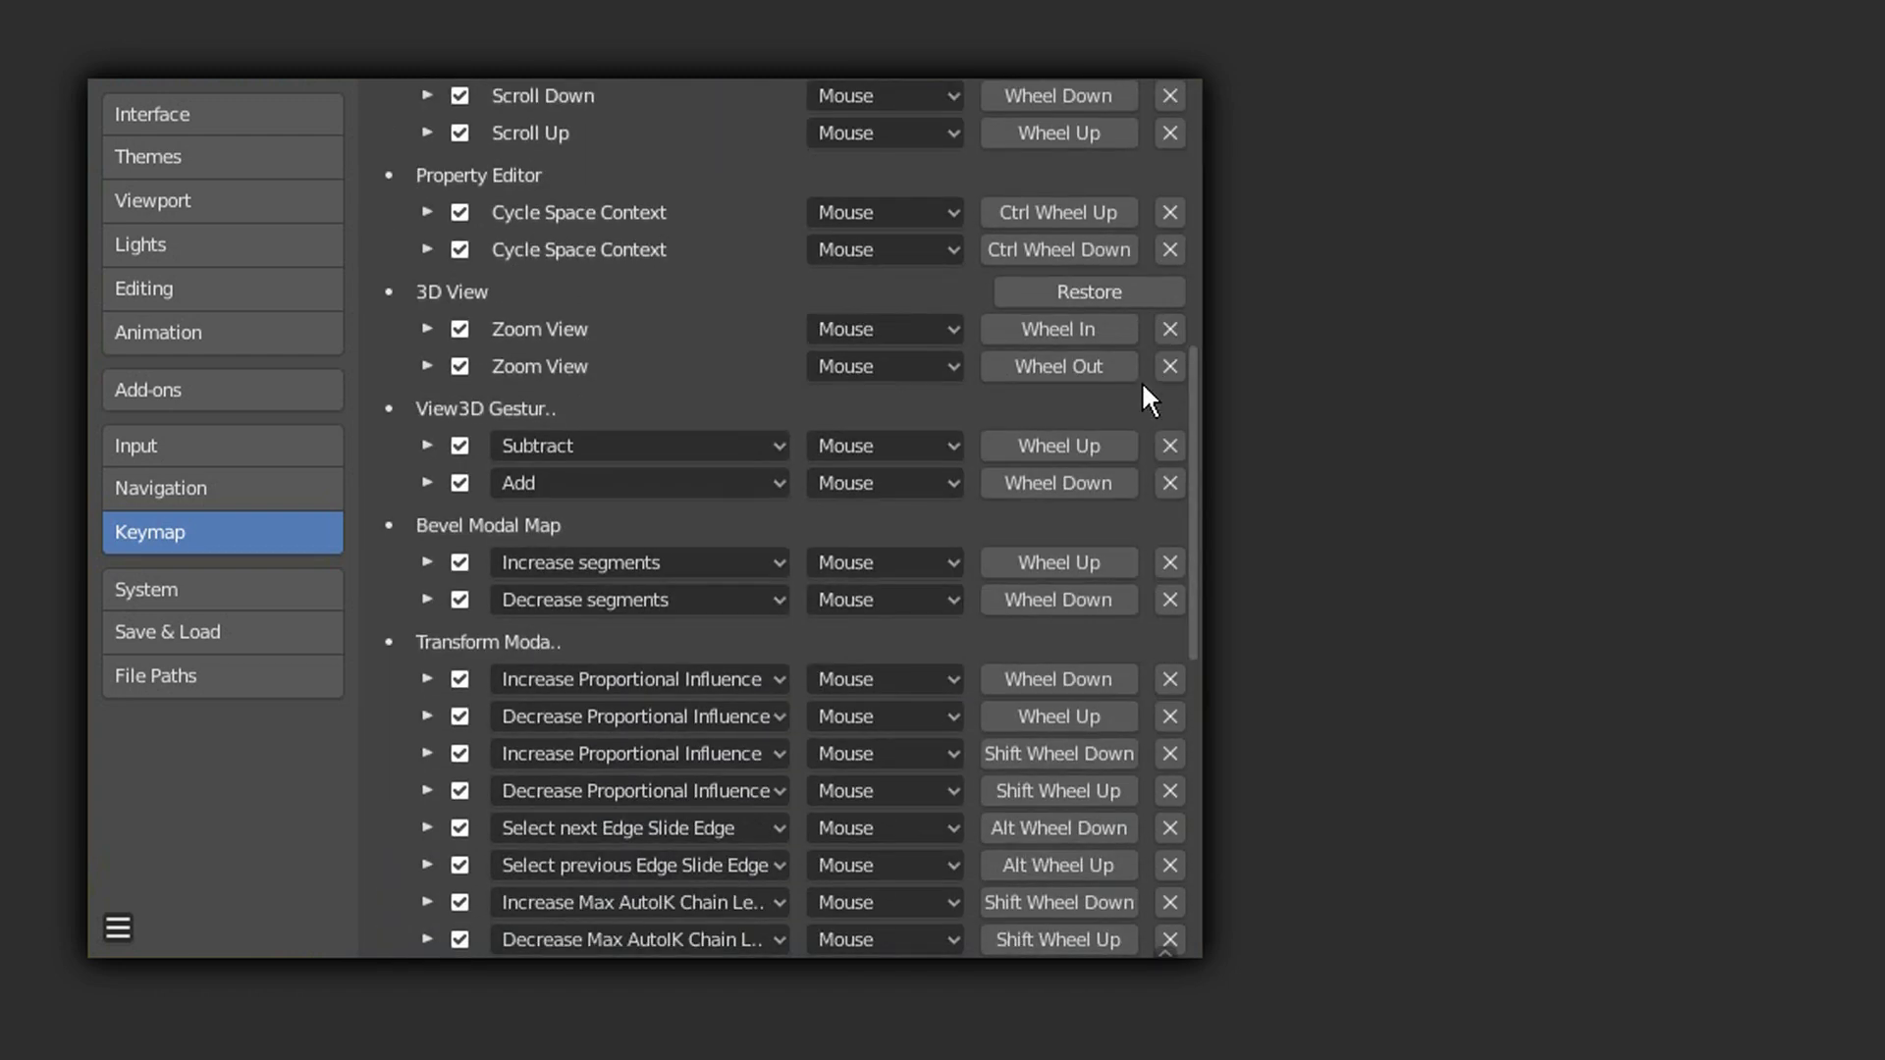
pyautogui.click(1171, 328)
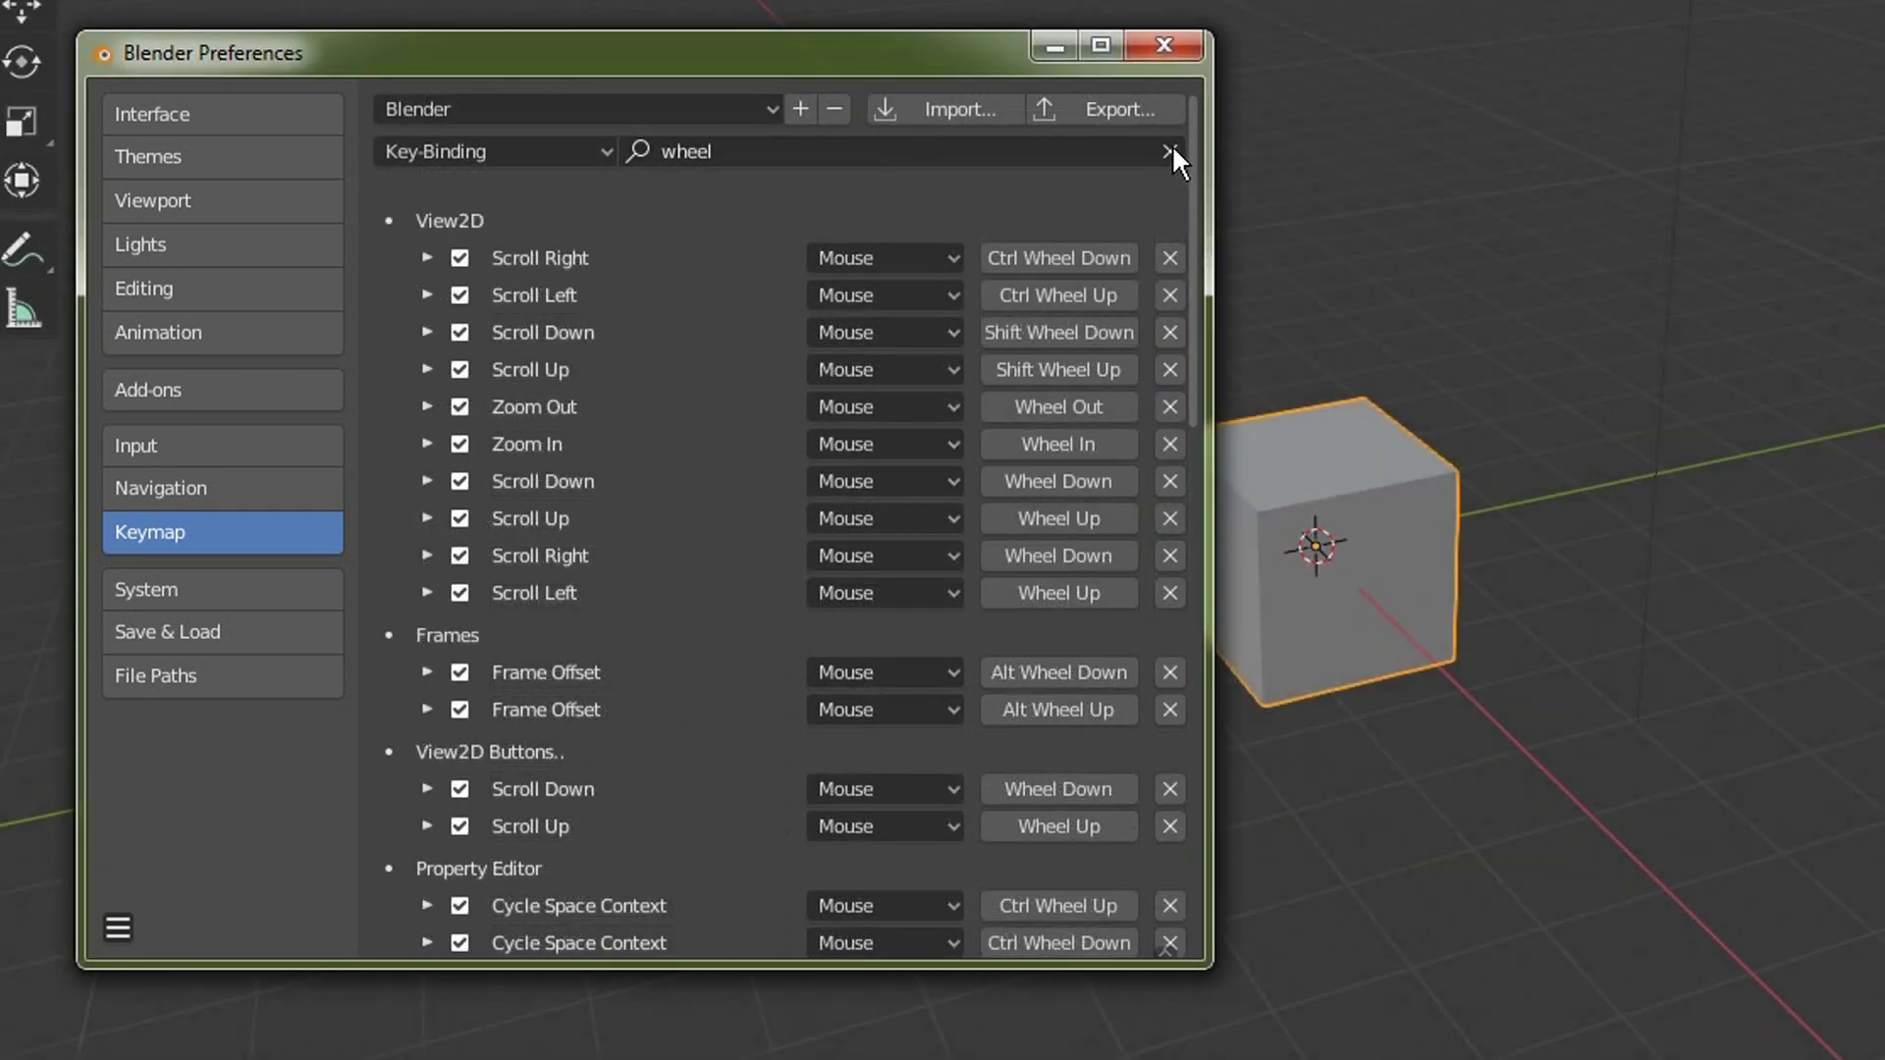
# Step: Clear the search, save the preferences and close the Preferences window
pyautogui.click(1170, 152)
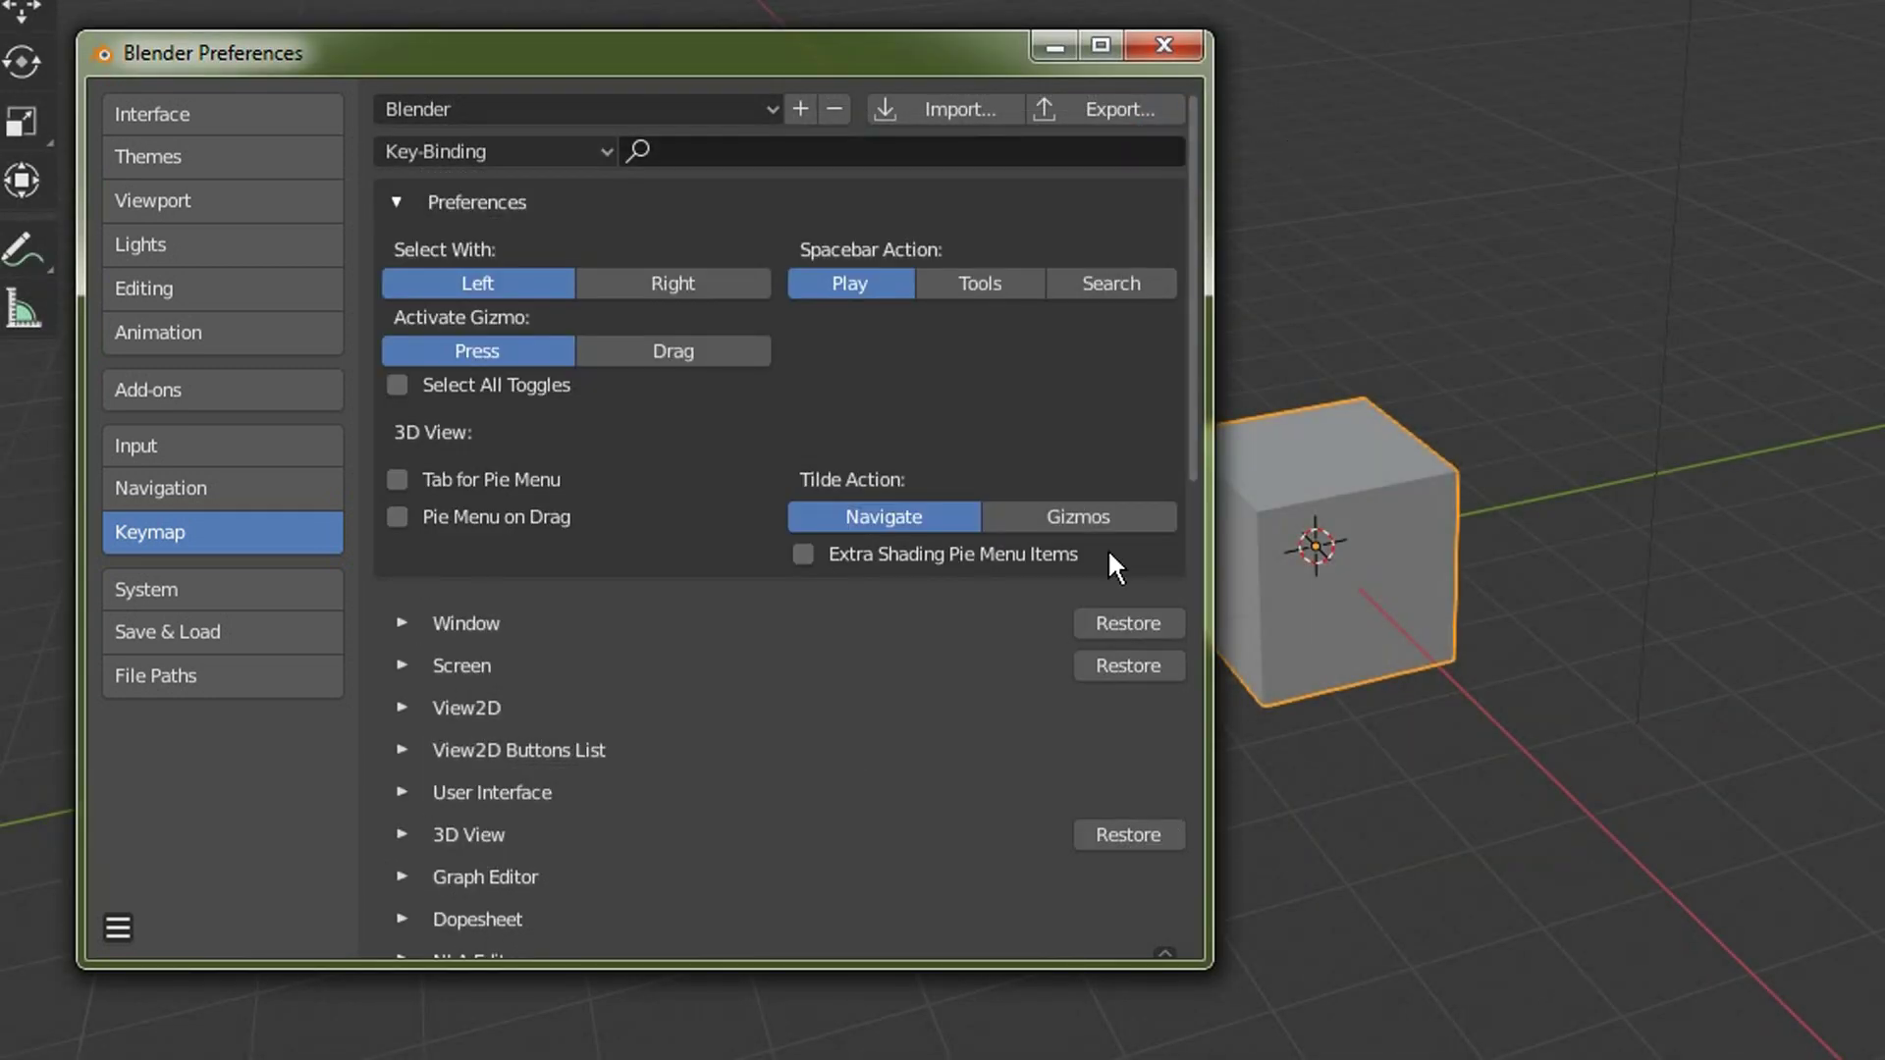
pyautogui.click(118, 927)
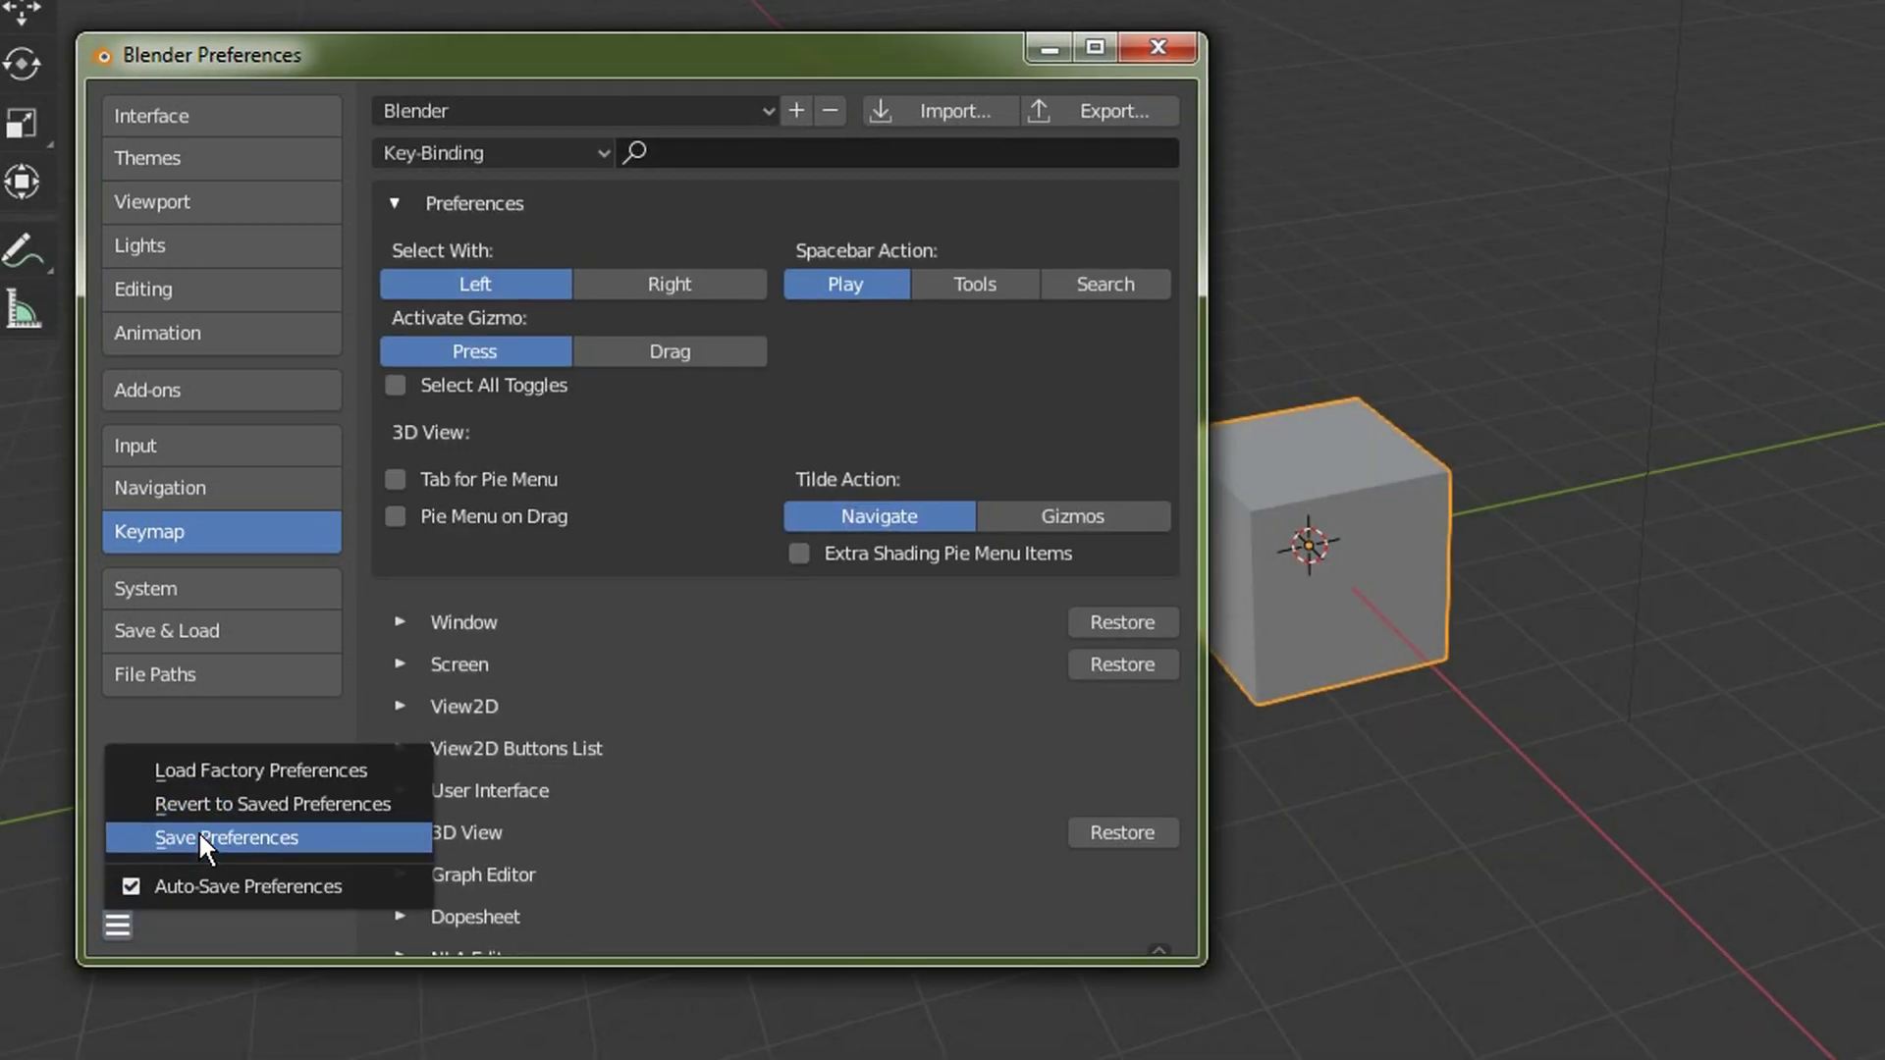
pyautogui.click(199, 833)
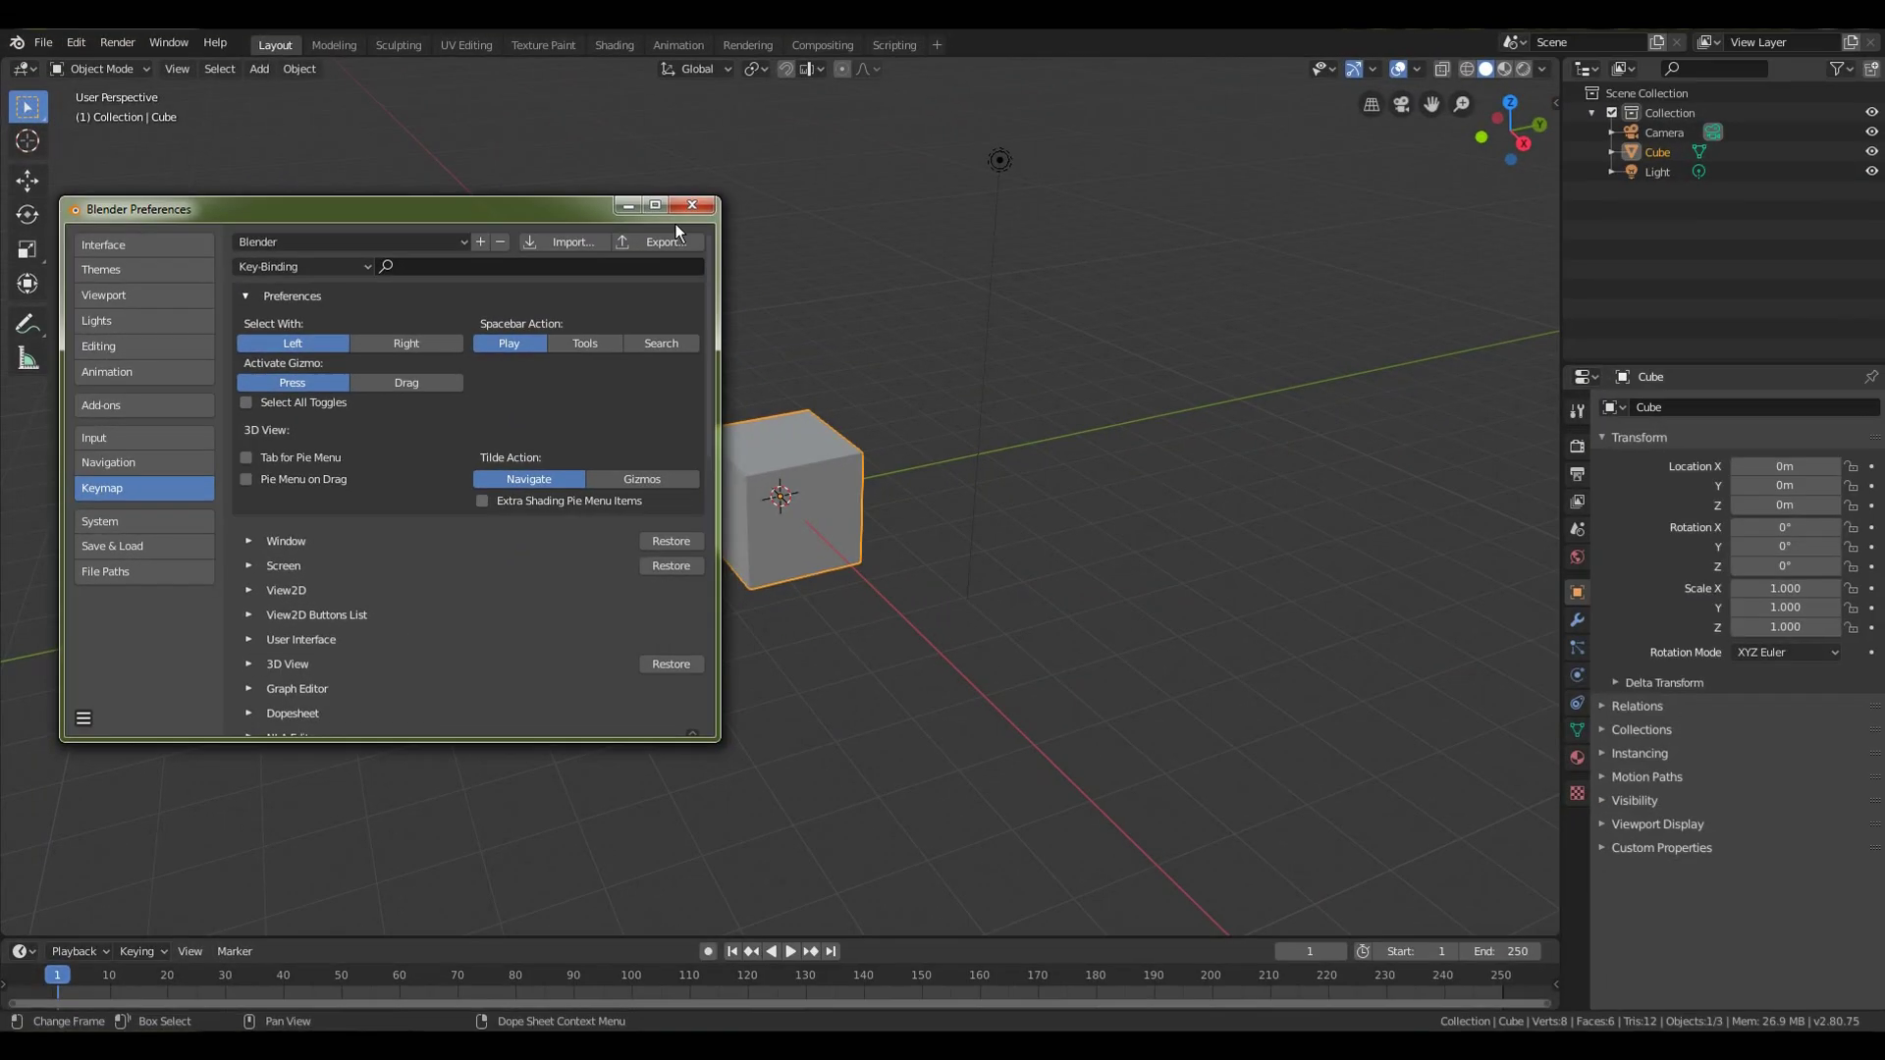
pyautogui.click(680, 208)
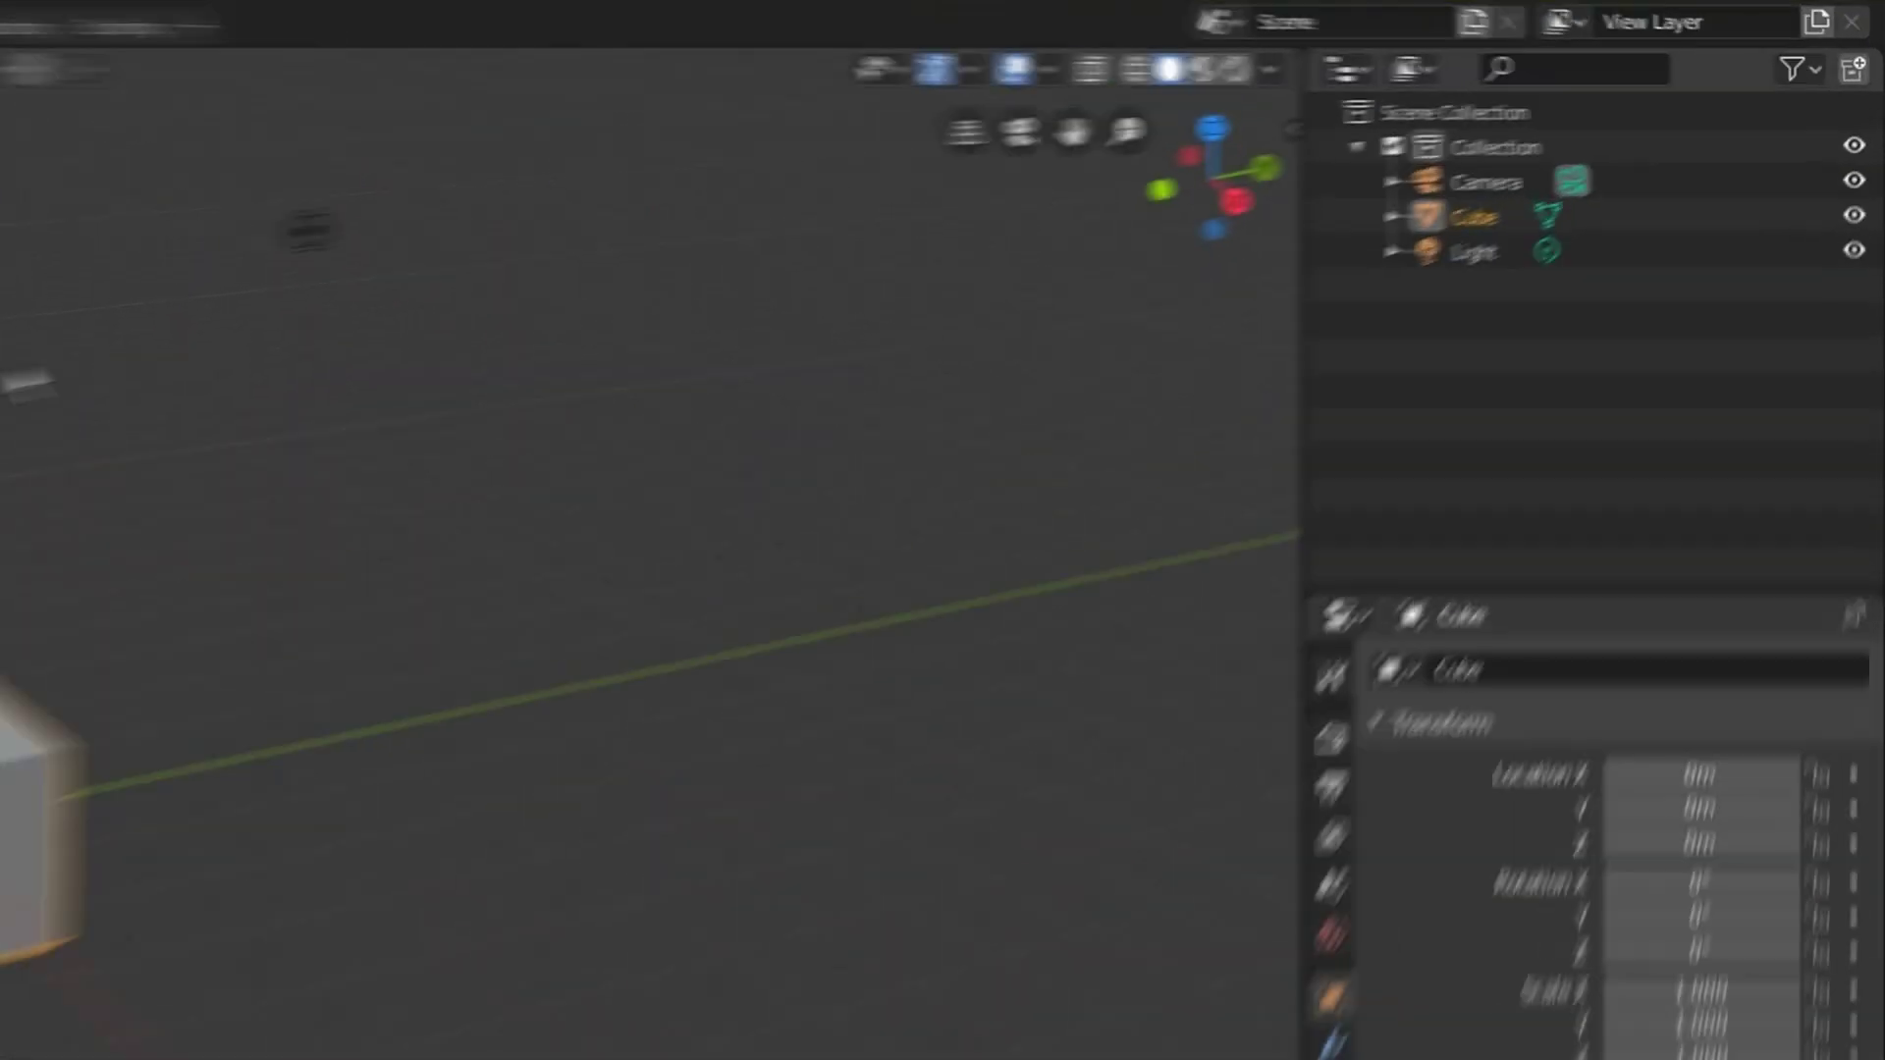
# Step: Uncheck Navigate in the Gizmos dropdown to hide the navigation gizmo
pyautogui.click(972, 66)
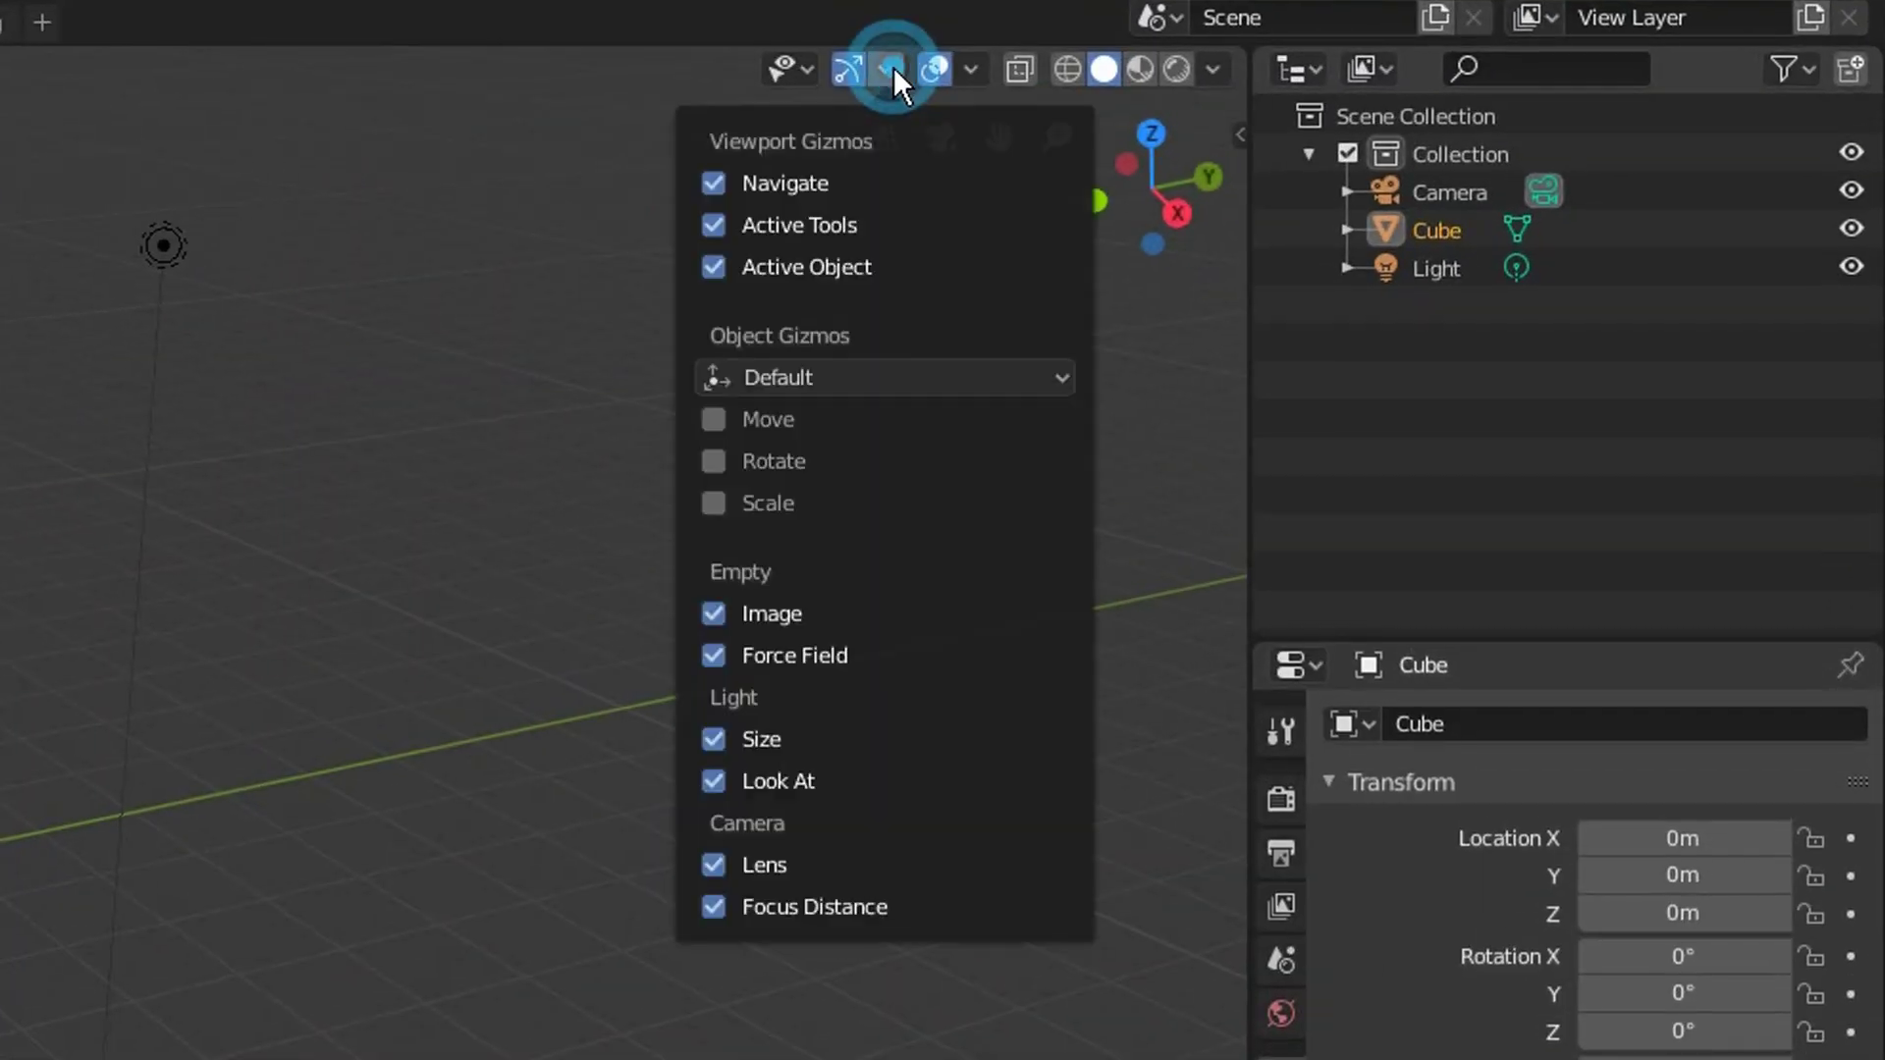
pyautogui.click(712, 183)
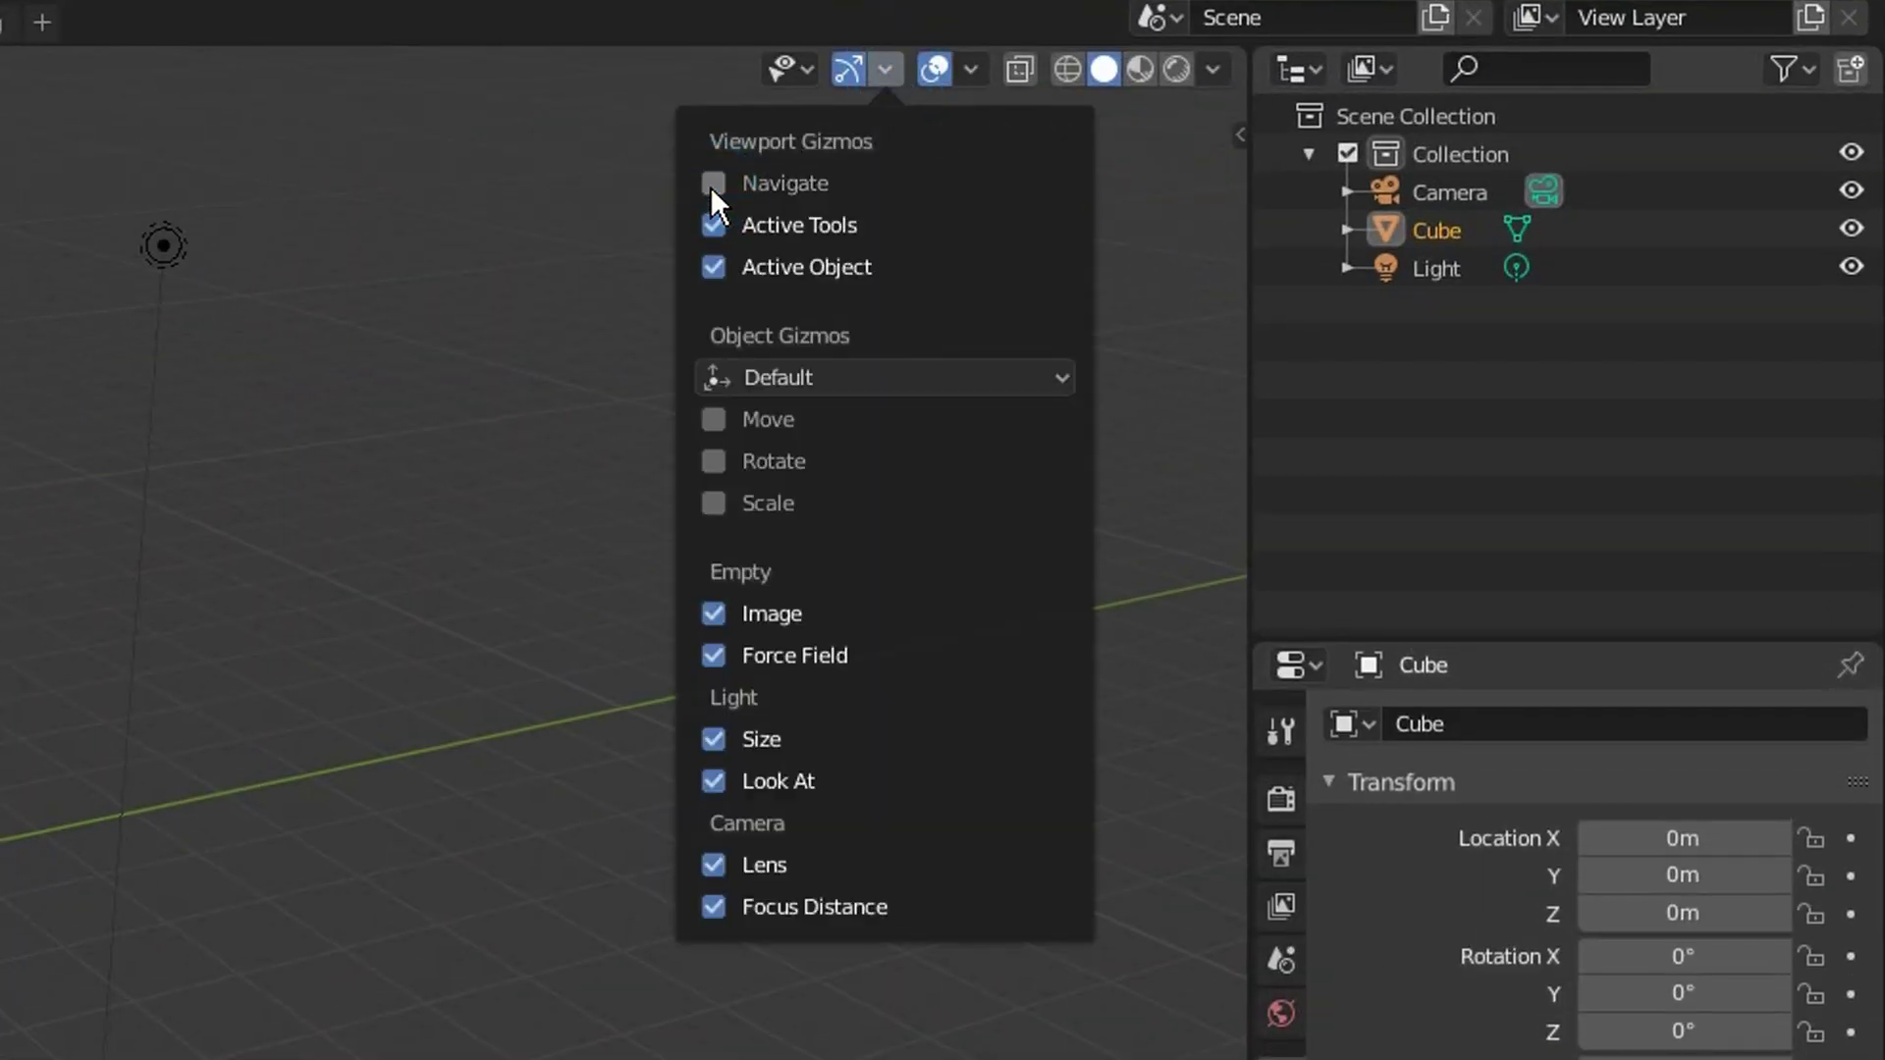
pyautogui.click(638, 186)
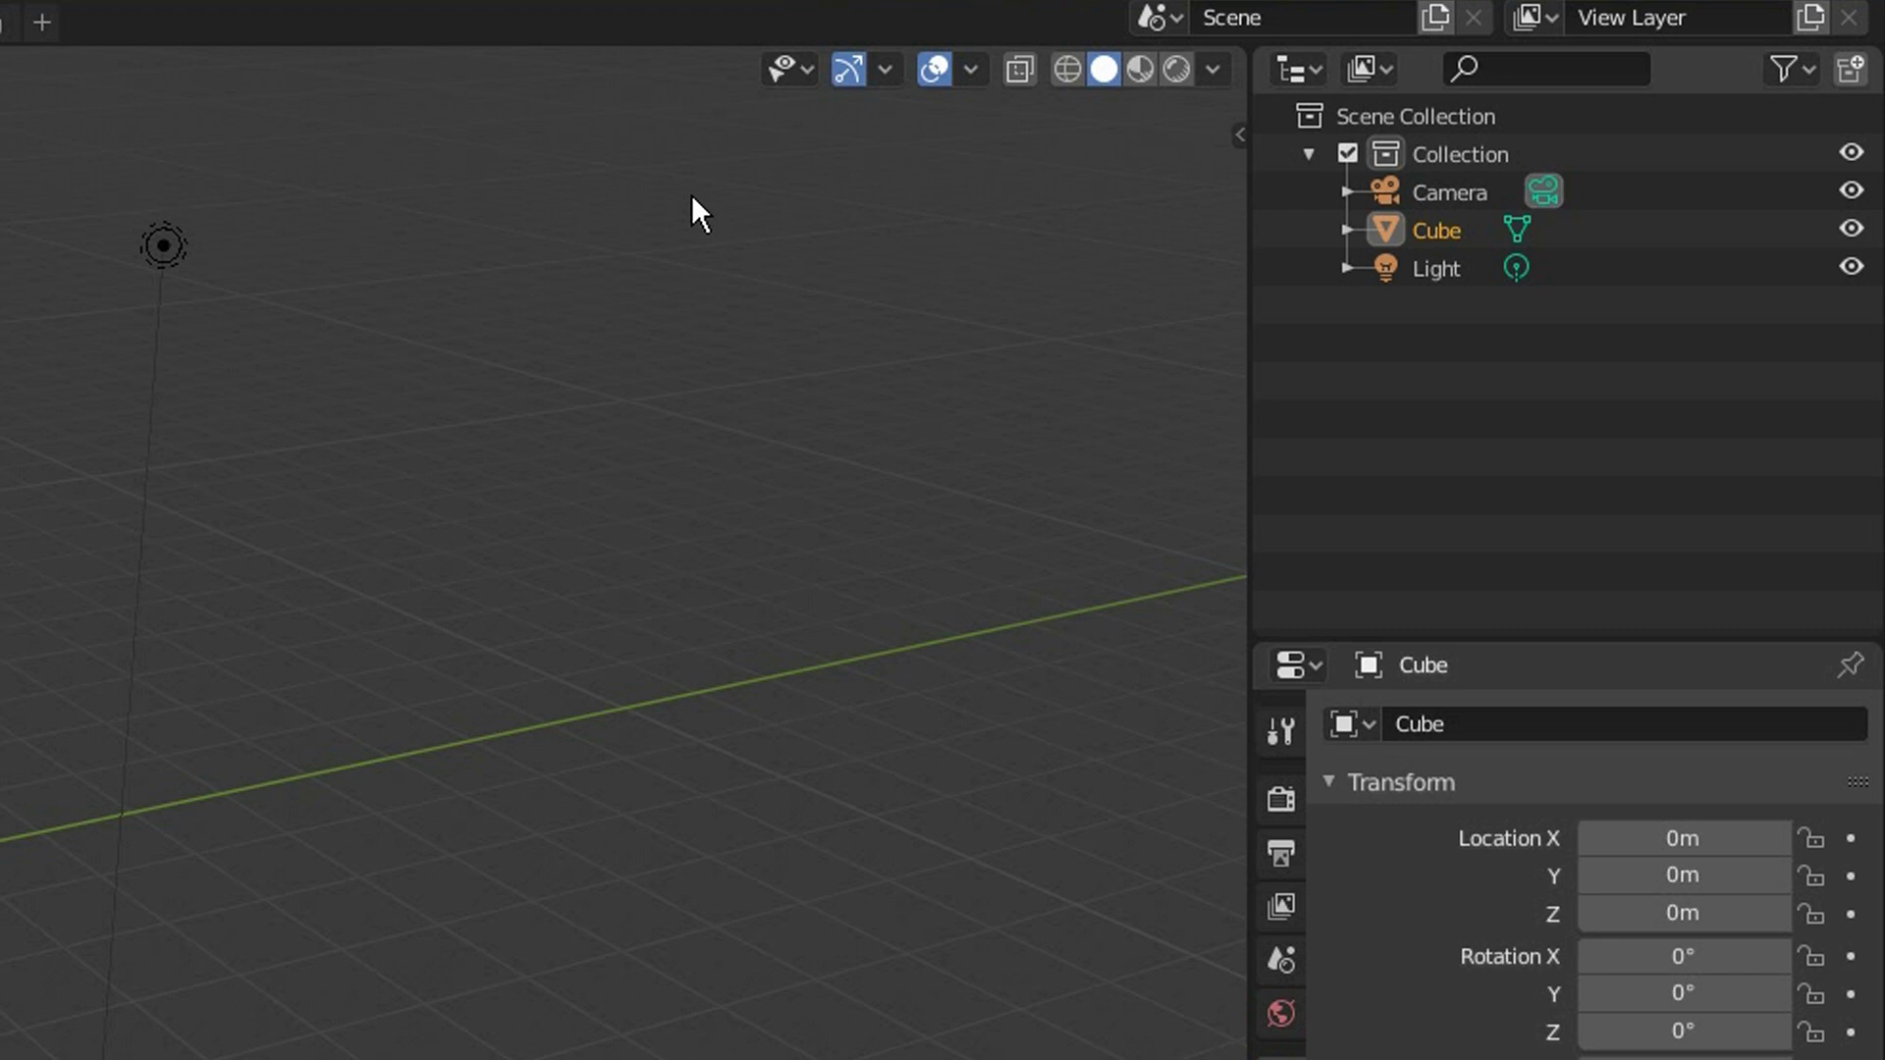
# Step: Set solid shading to a metallic MatCap sphere with Backface Culling enabled
pyautogui.click(1210, 70)
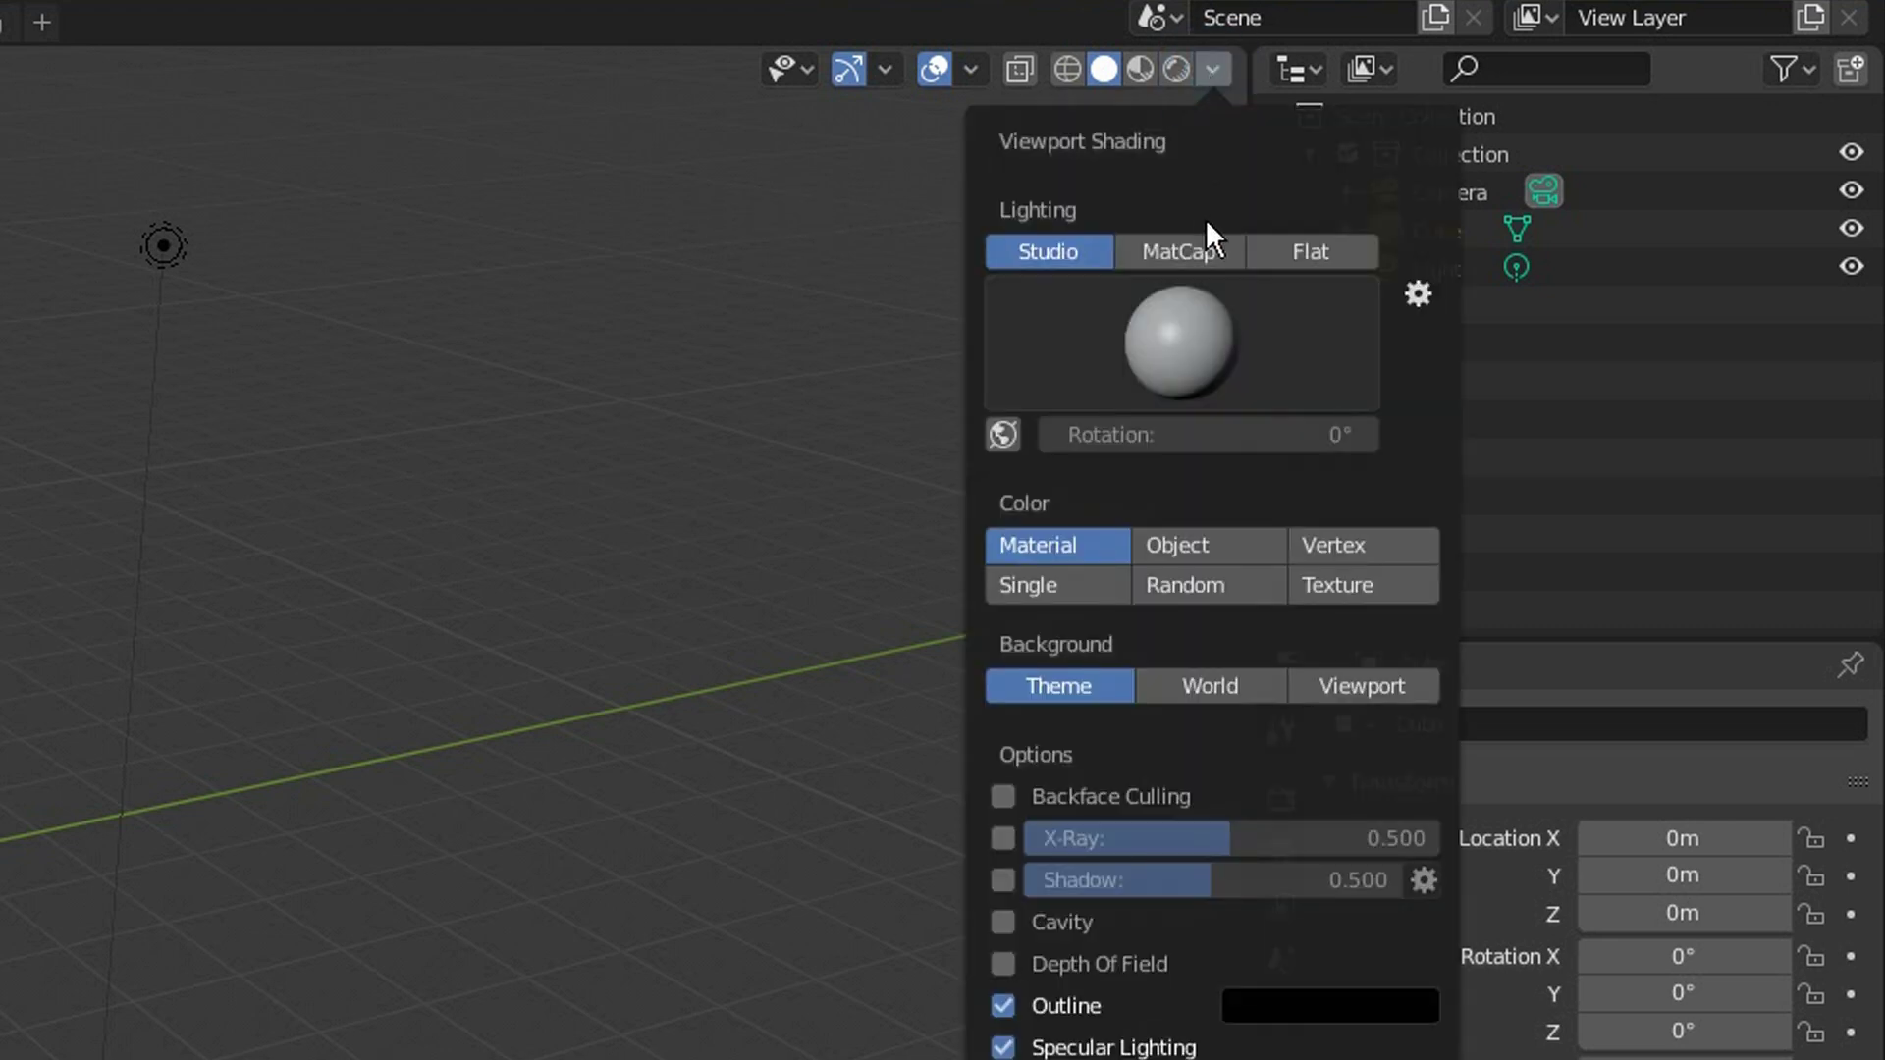
pyautogui.click(1223, 251)
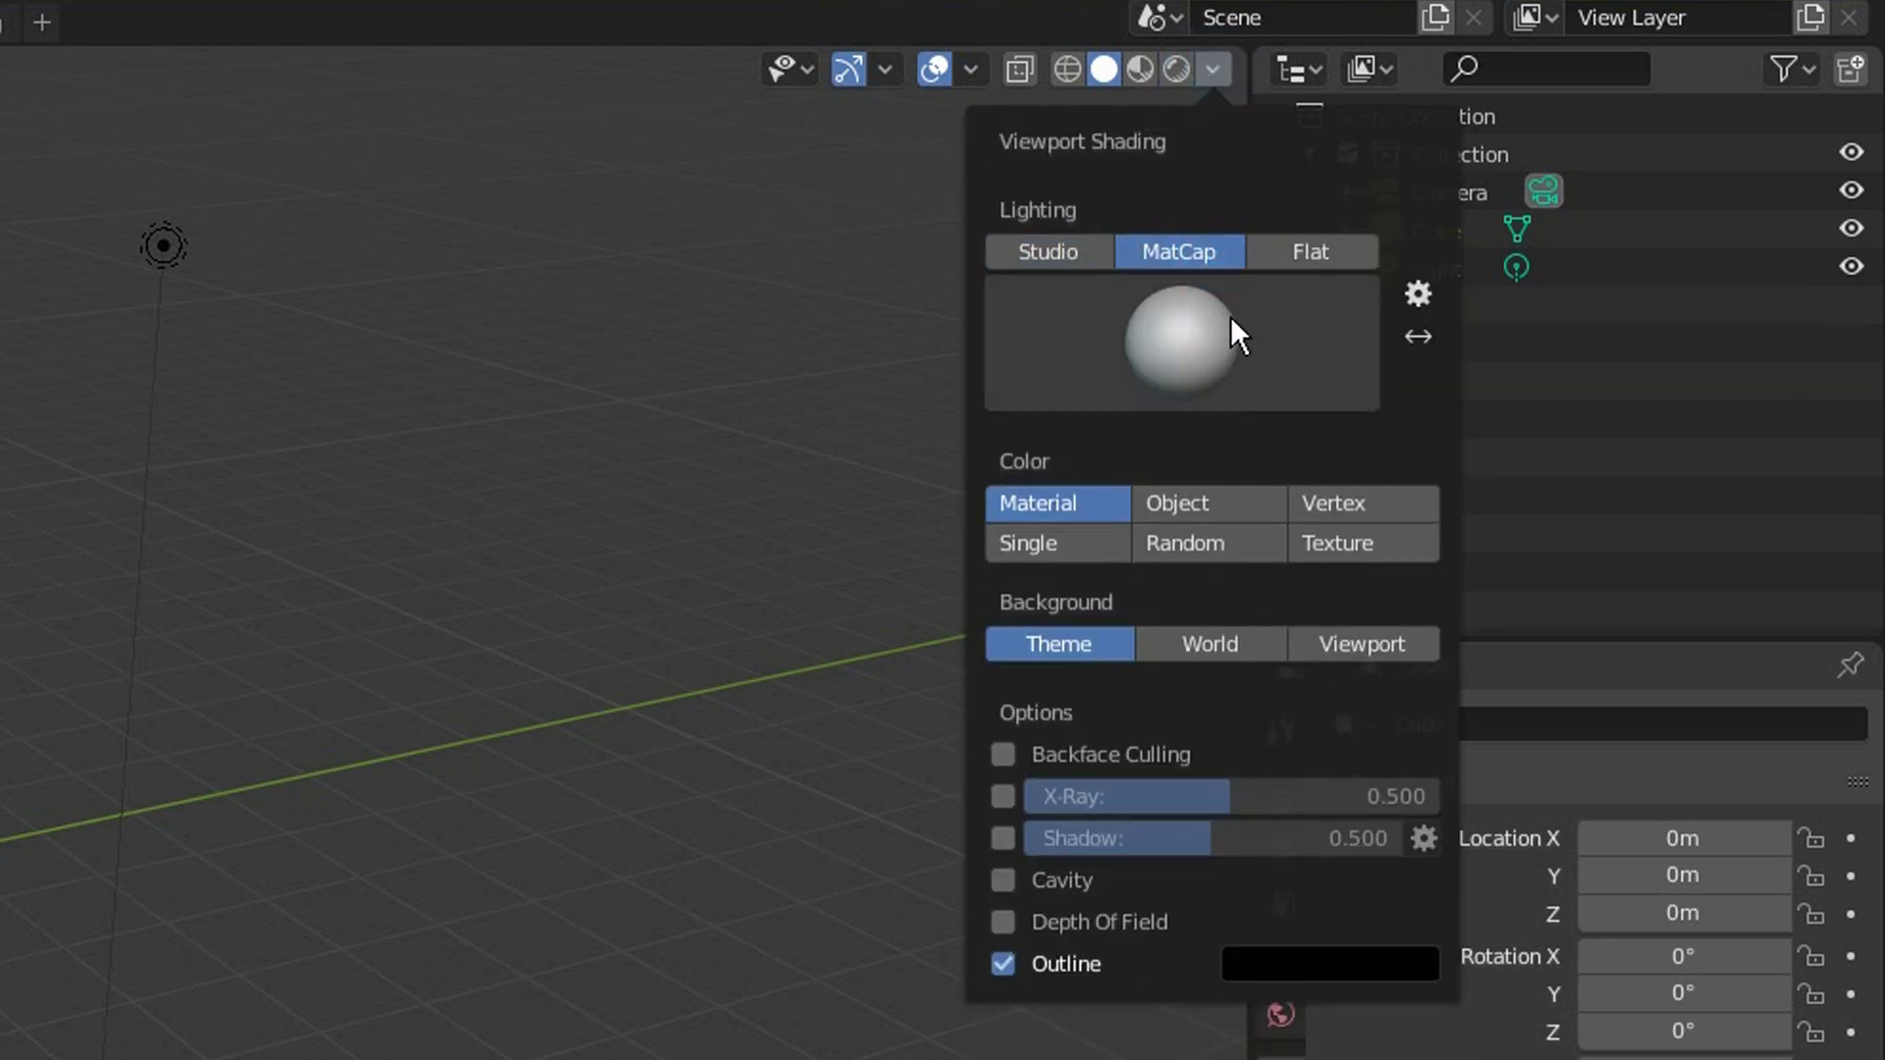
pyautogui.click(1229, 316)
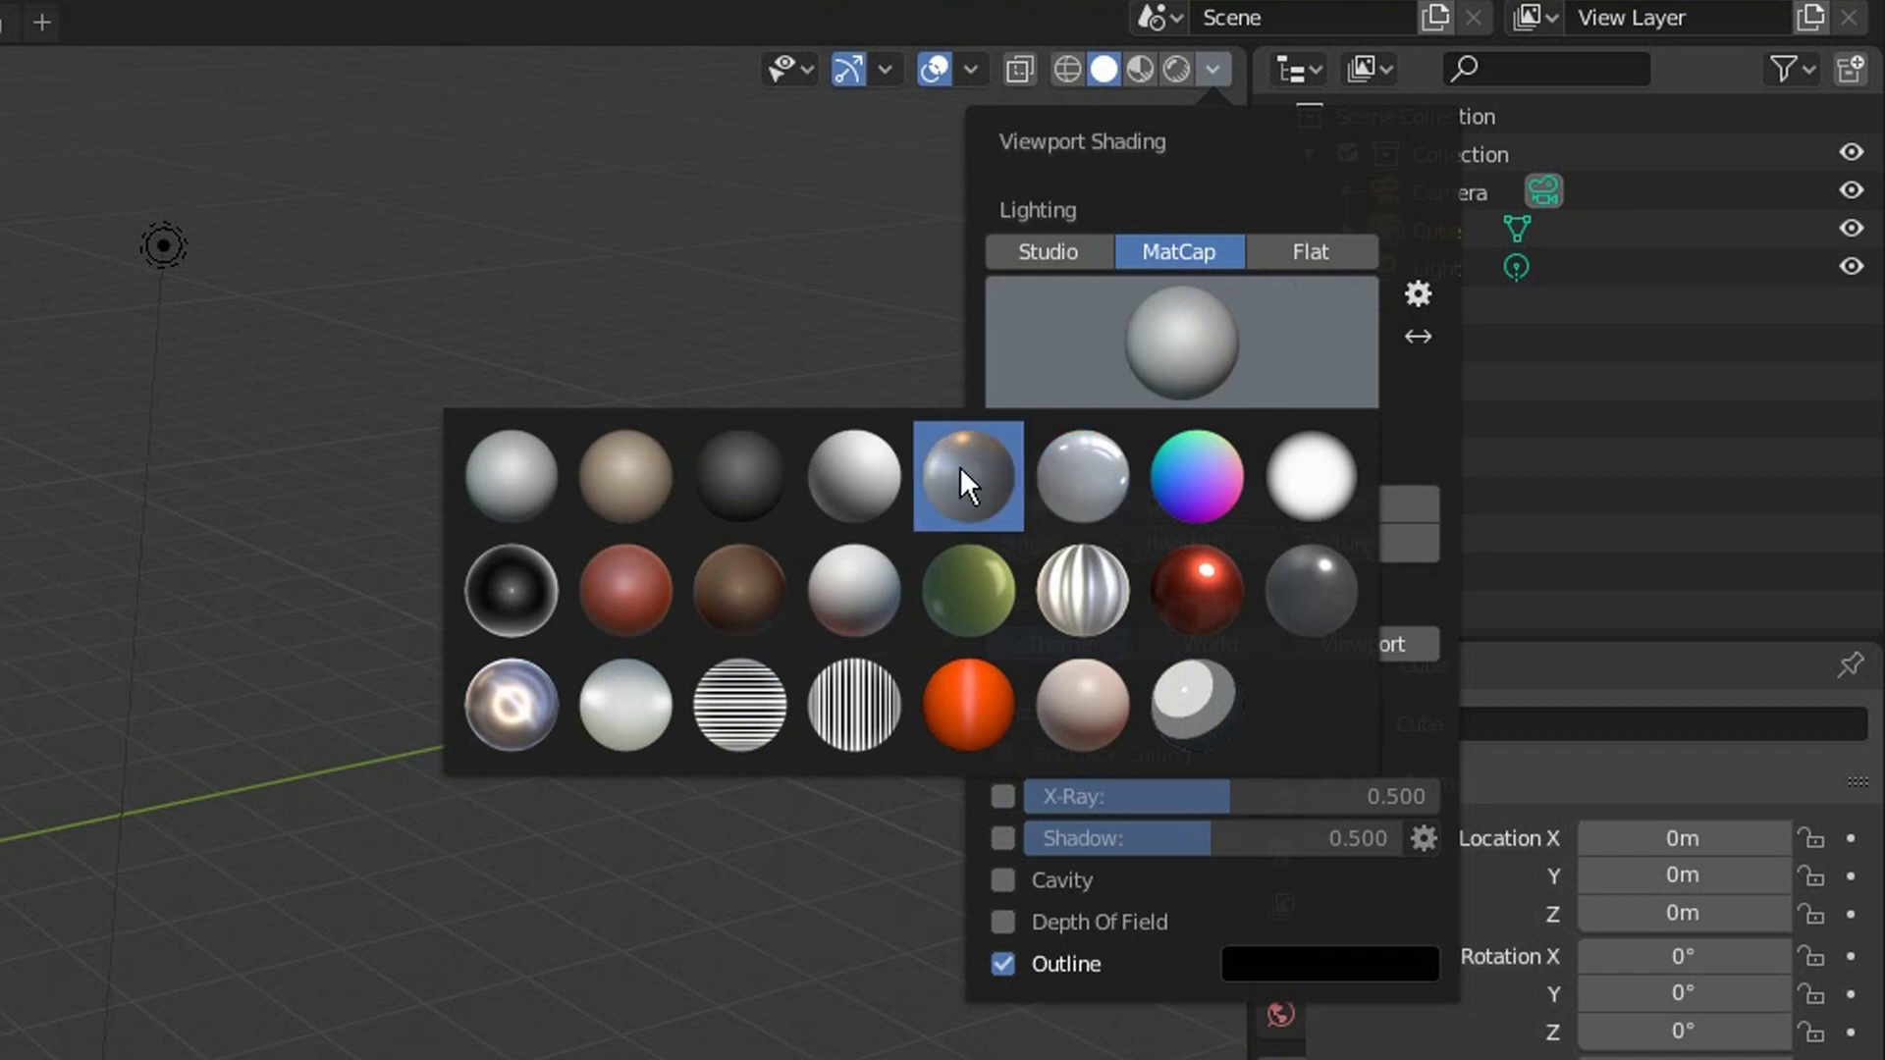
pyautogui.click(958, 467)
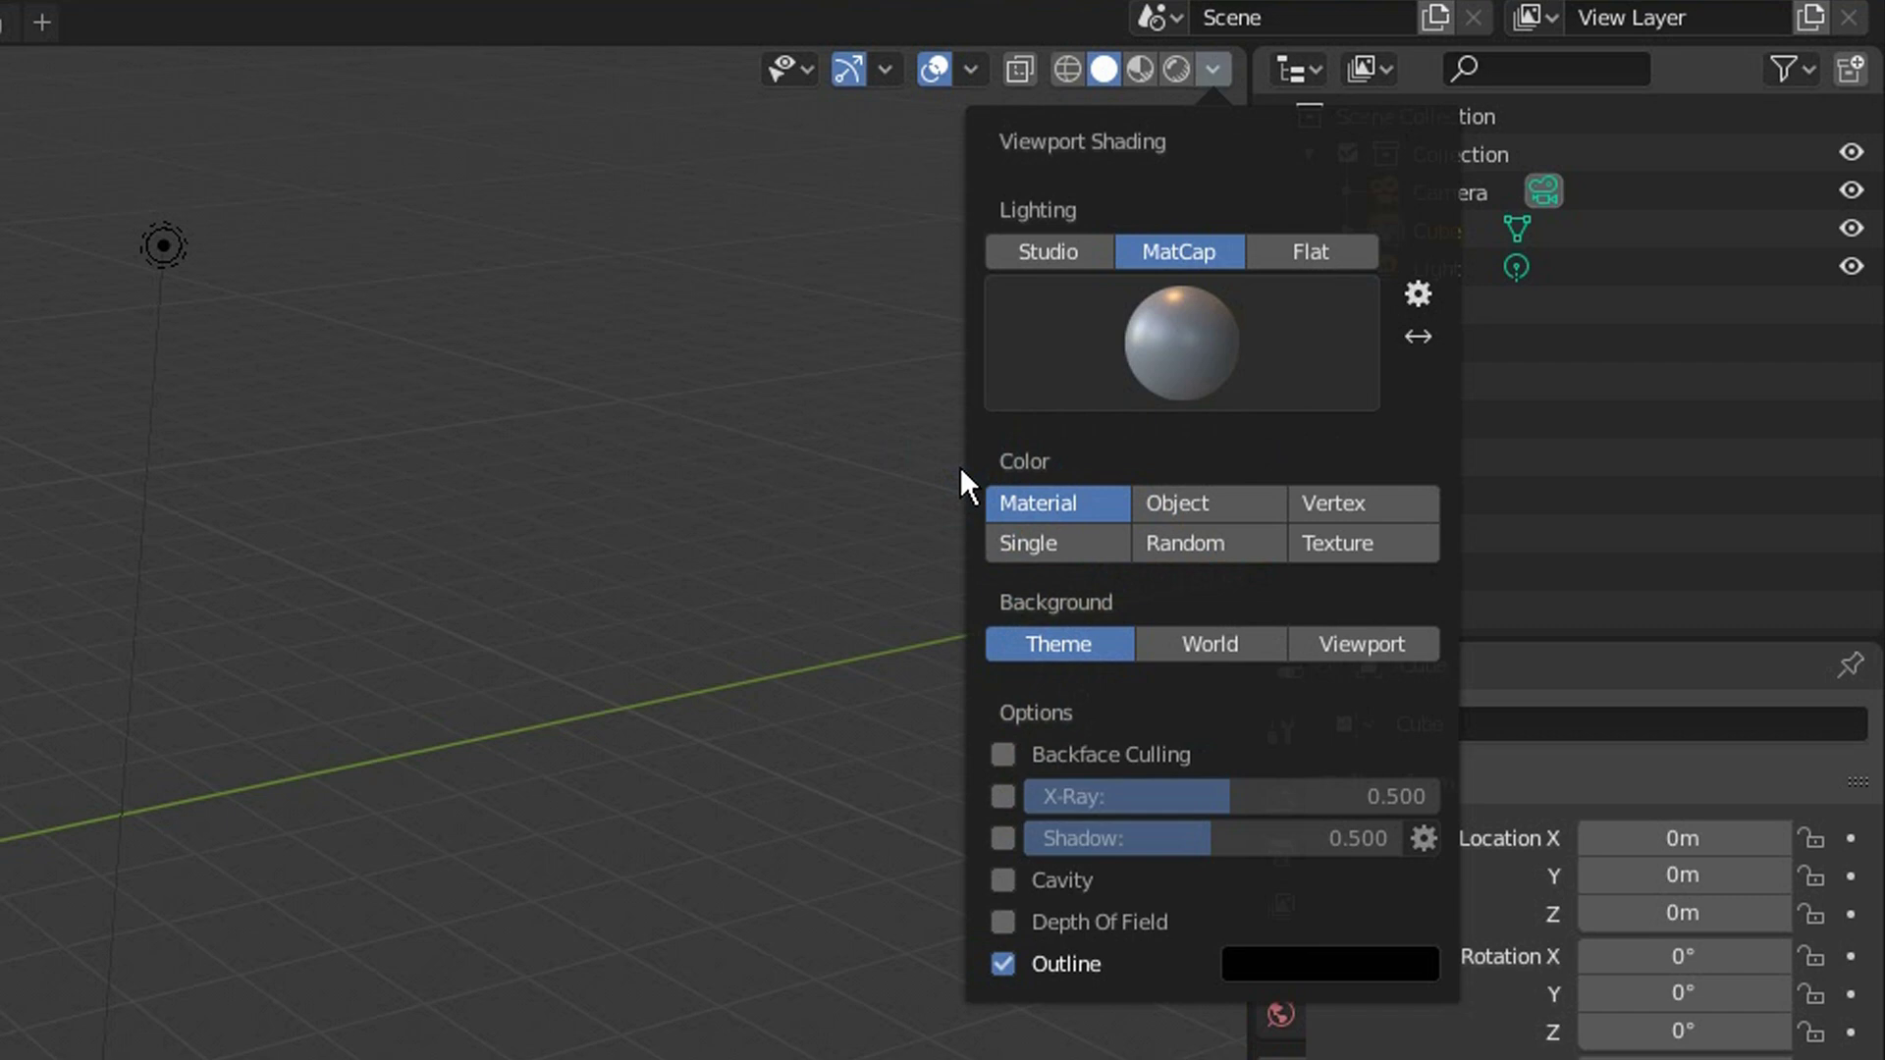
pyautogui.click(1003, 754)
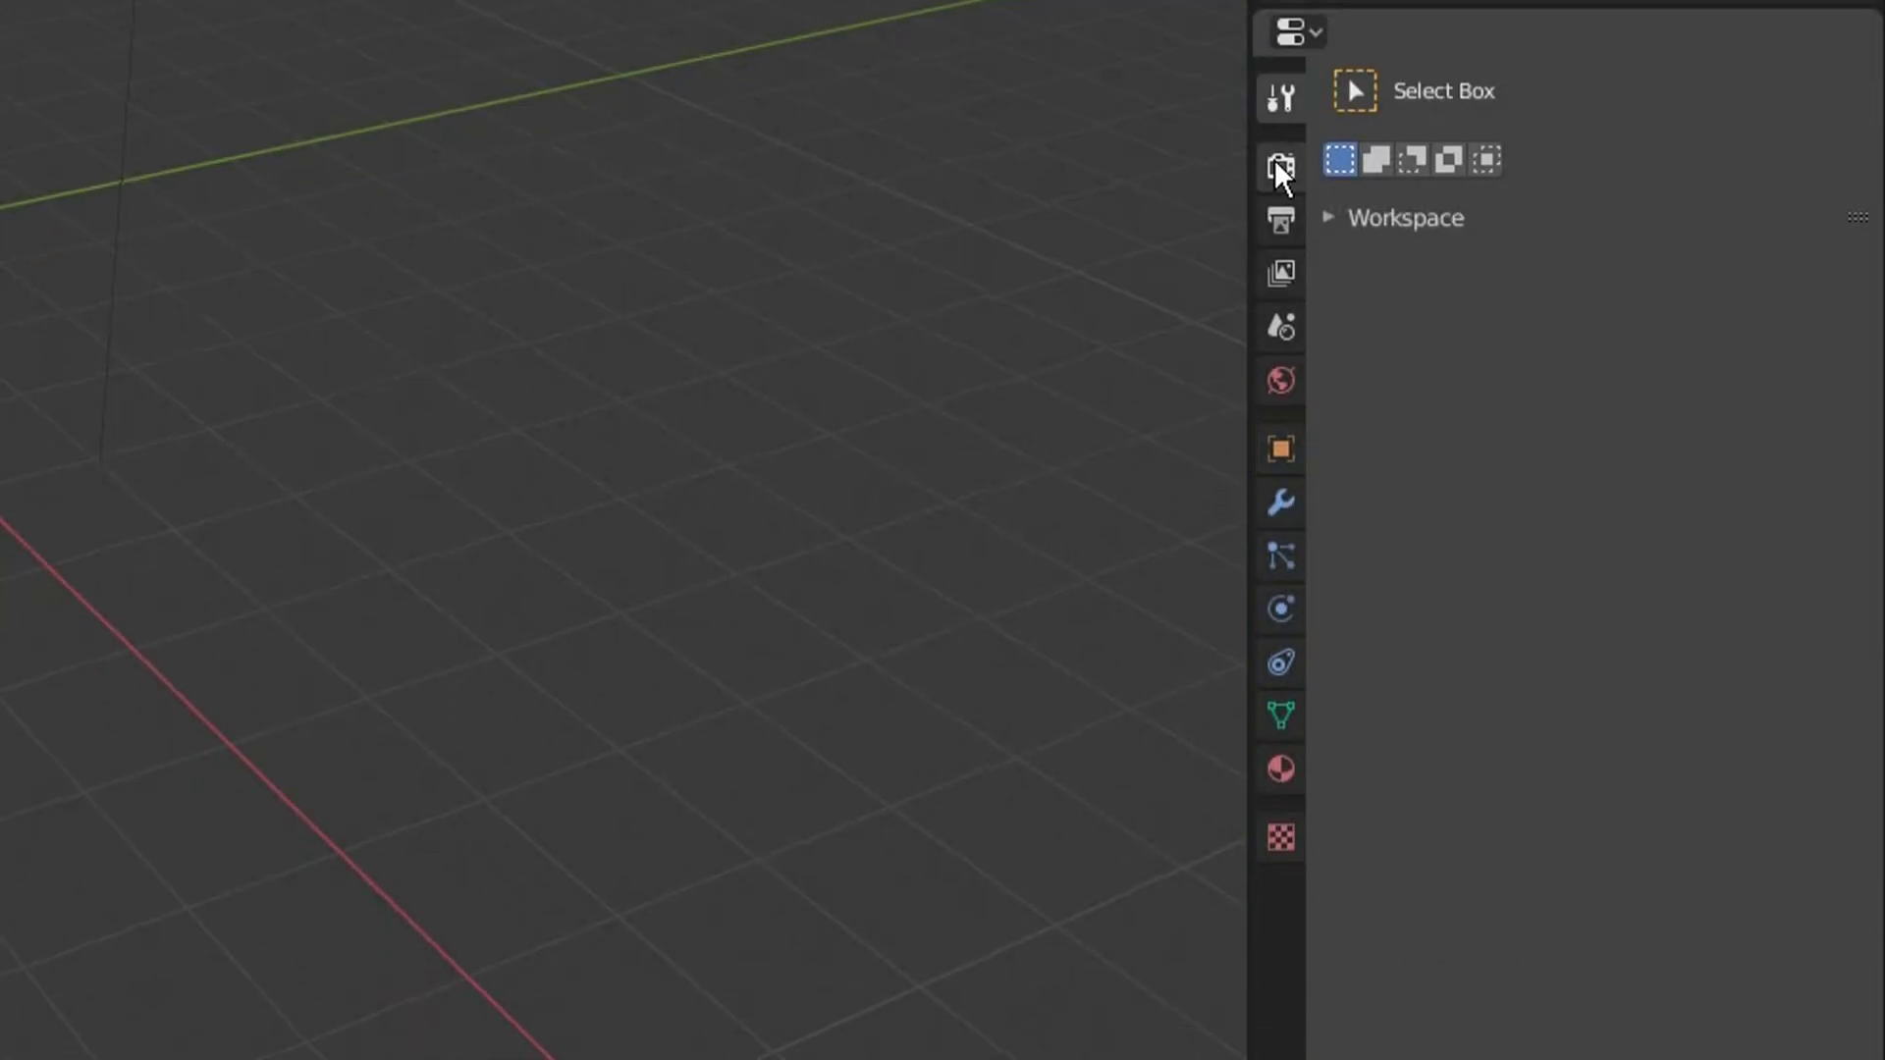
# Step: Switch the render engine to Cycles and enable the animated seed under Sampling > Advanced
pyautogui.click(1278, 156)
pyautogui.click(1735, 85)
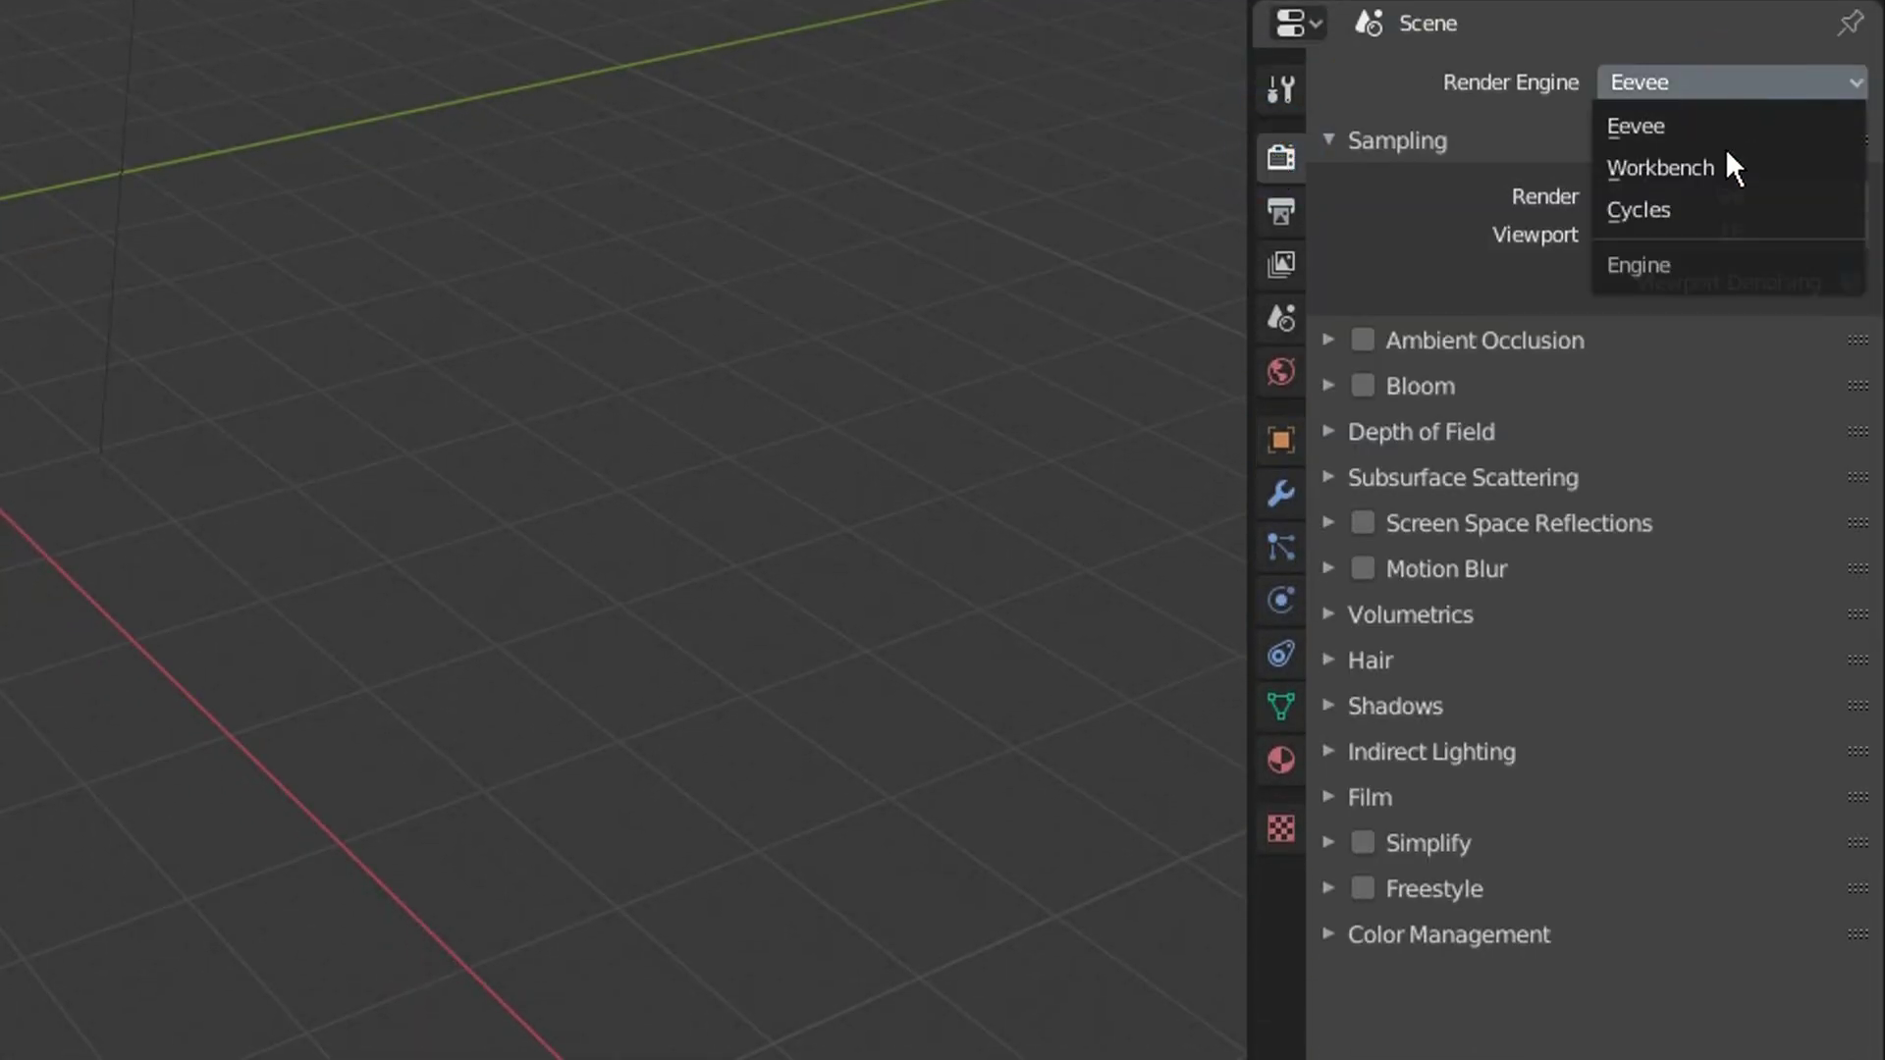
pyautogui.click(1715, 203)
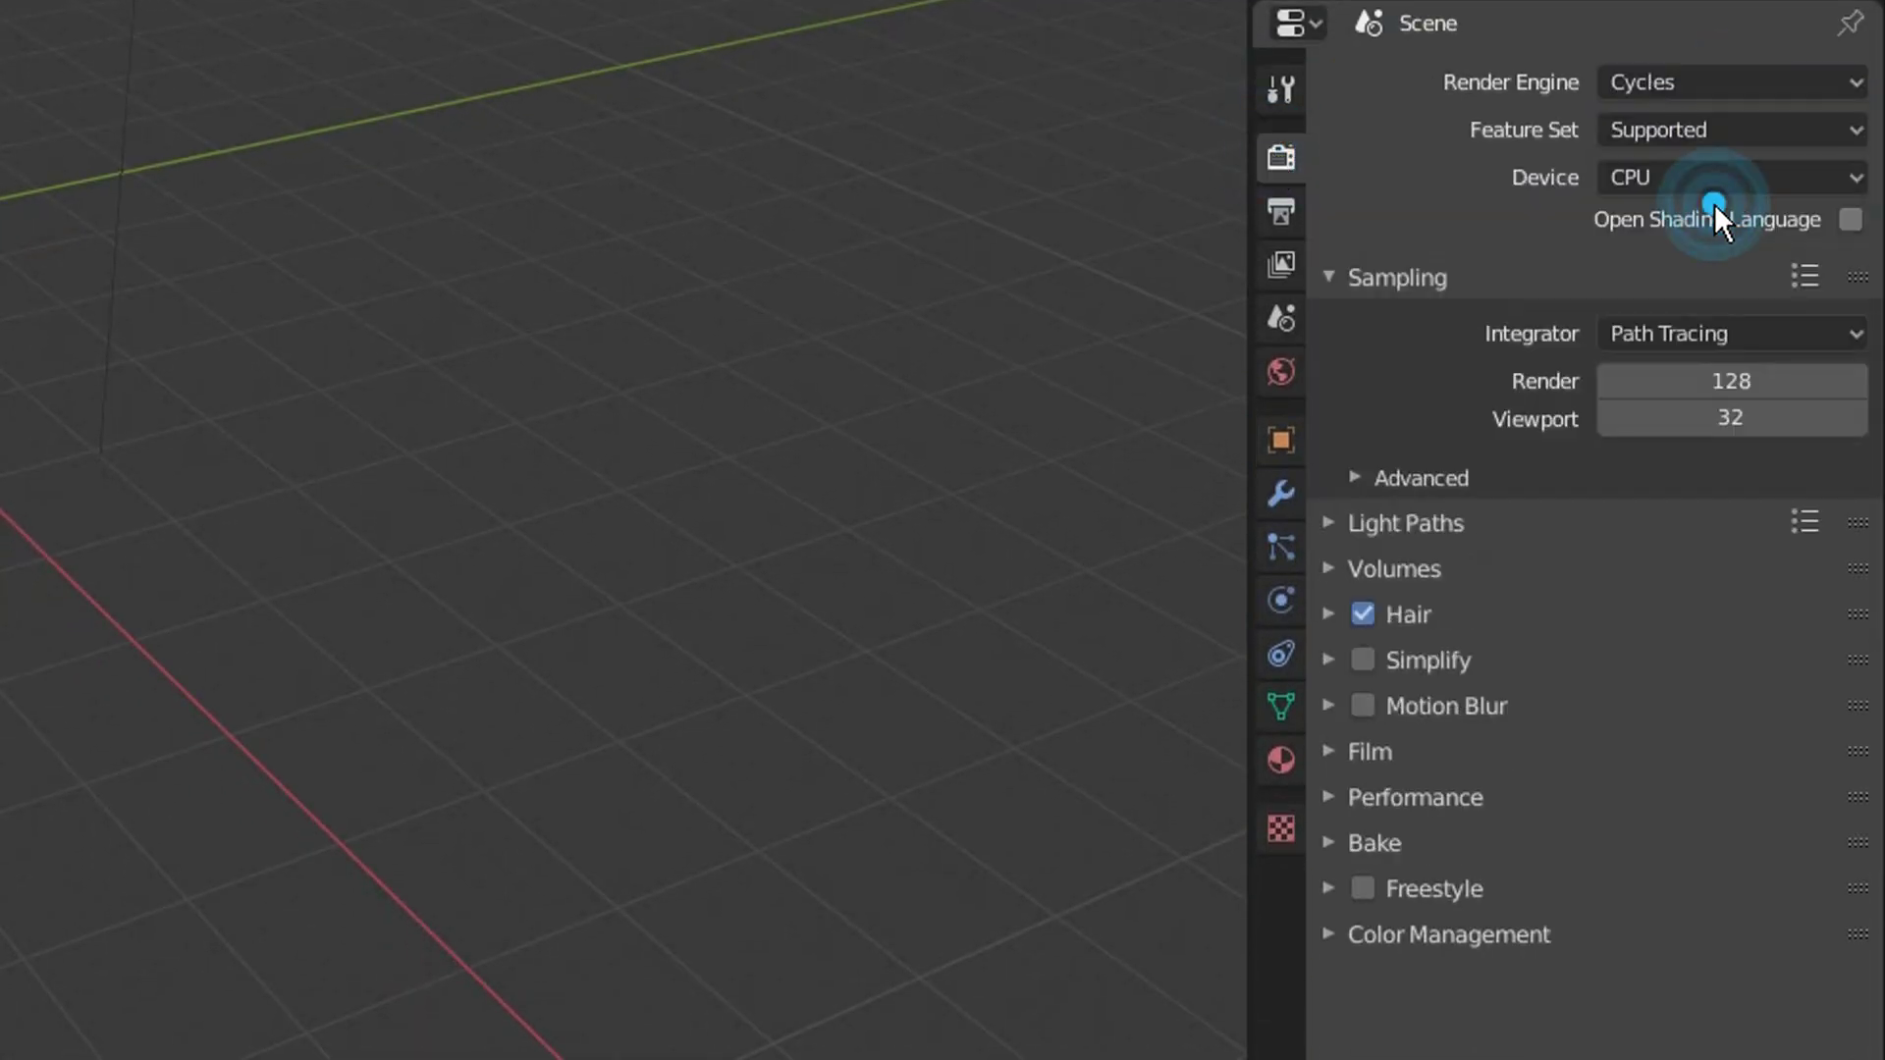
pyautogui.click(1352, 479)
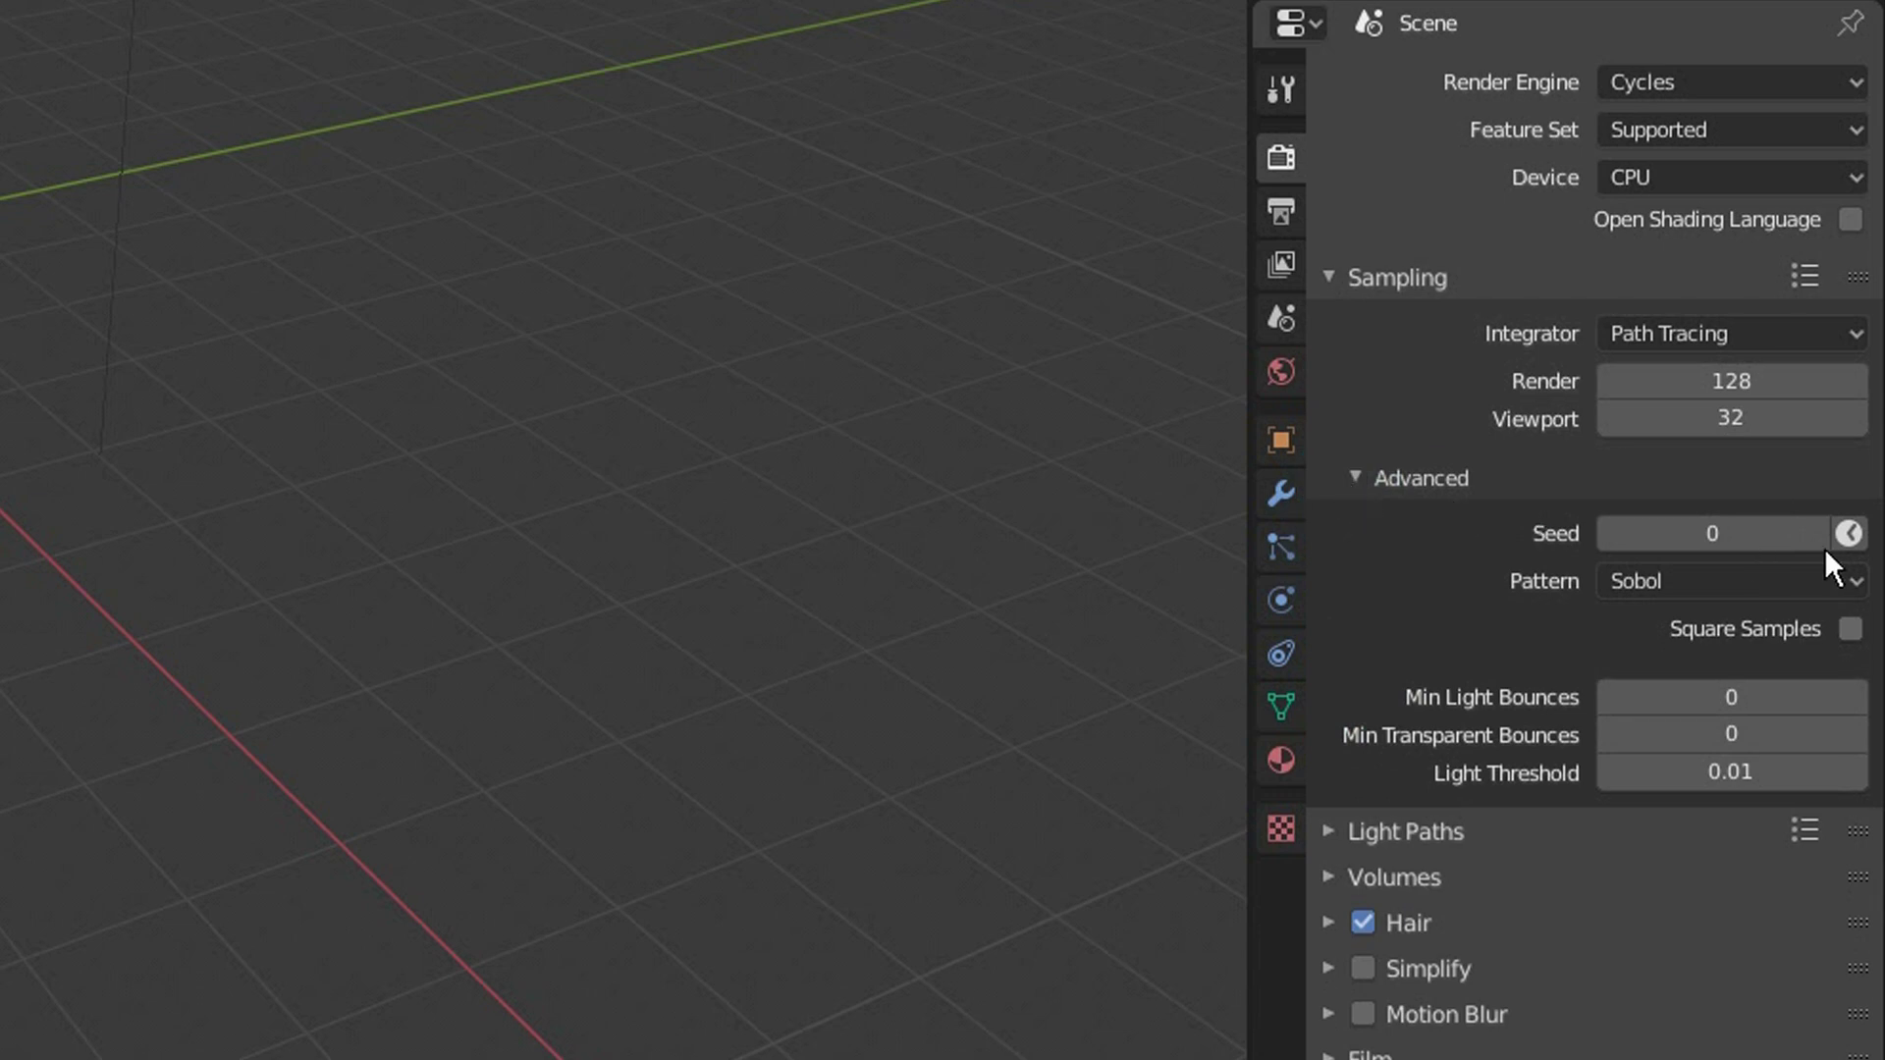
pyautogui.click(1846, 536)
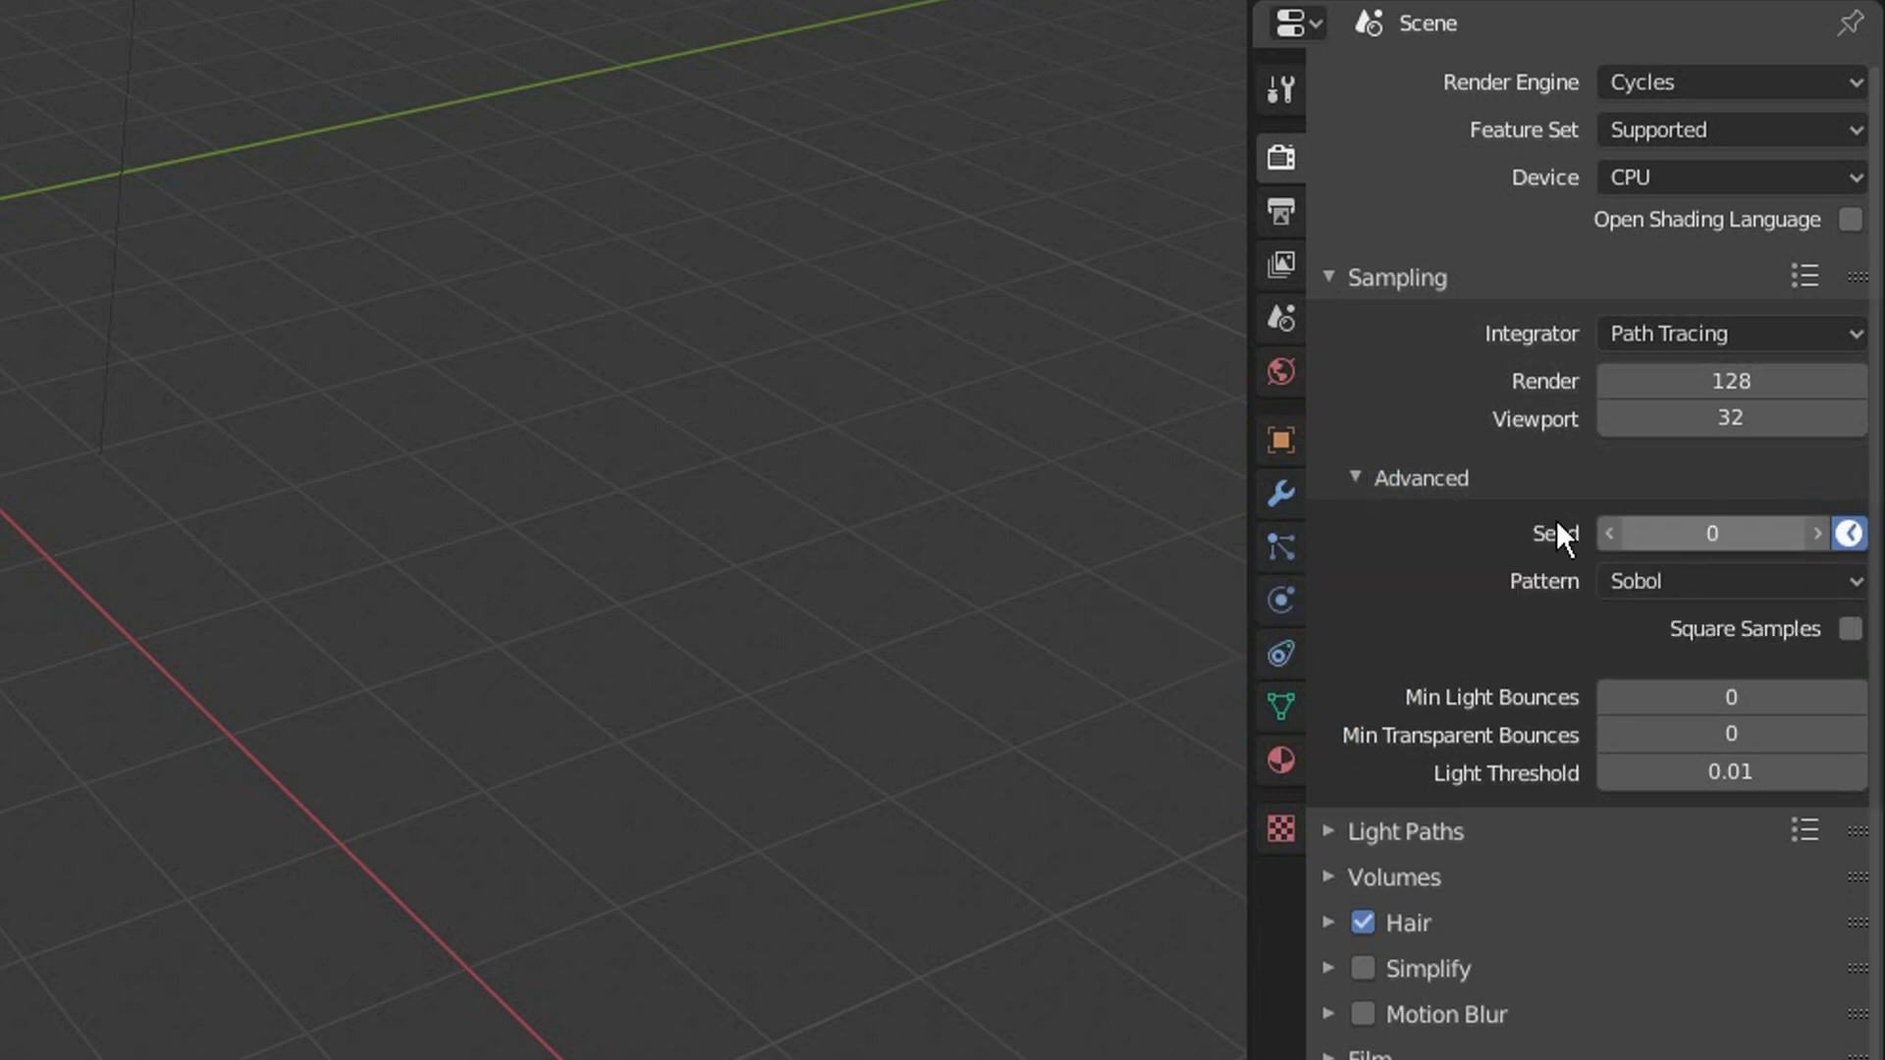
pyautogui.click(1355, 478)
# Step: Turn on Film Transparent and Transparent Glass
pyautogui.click(1329, 750)
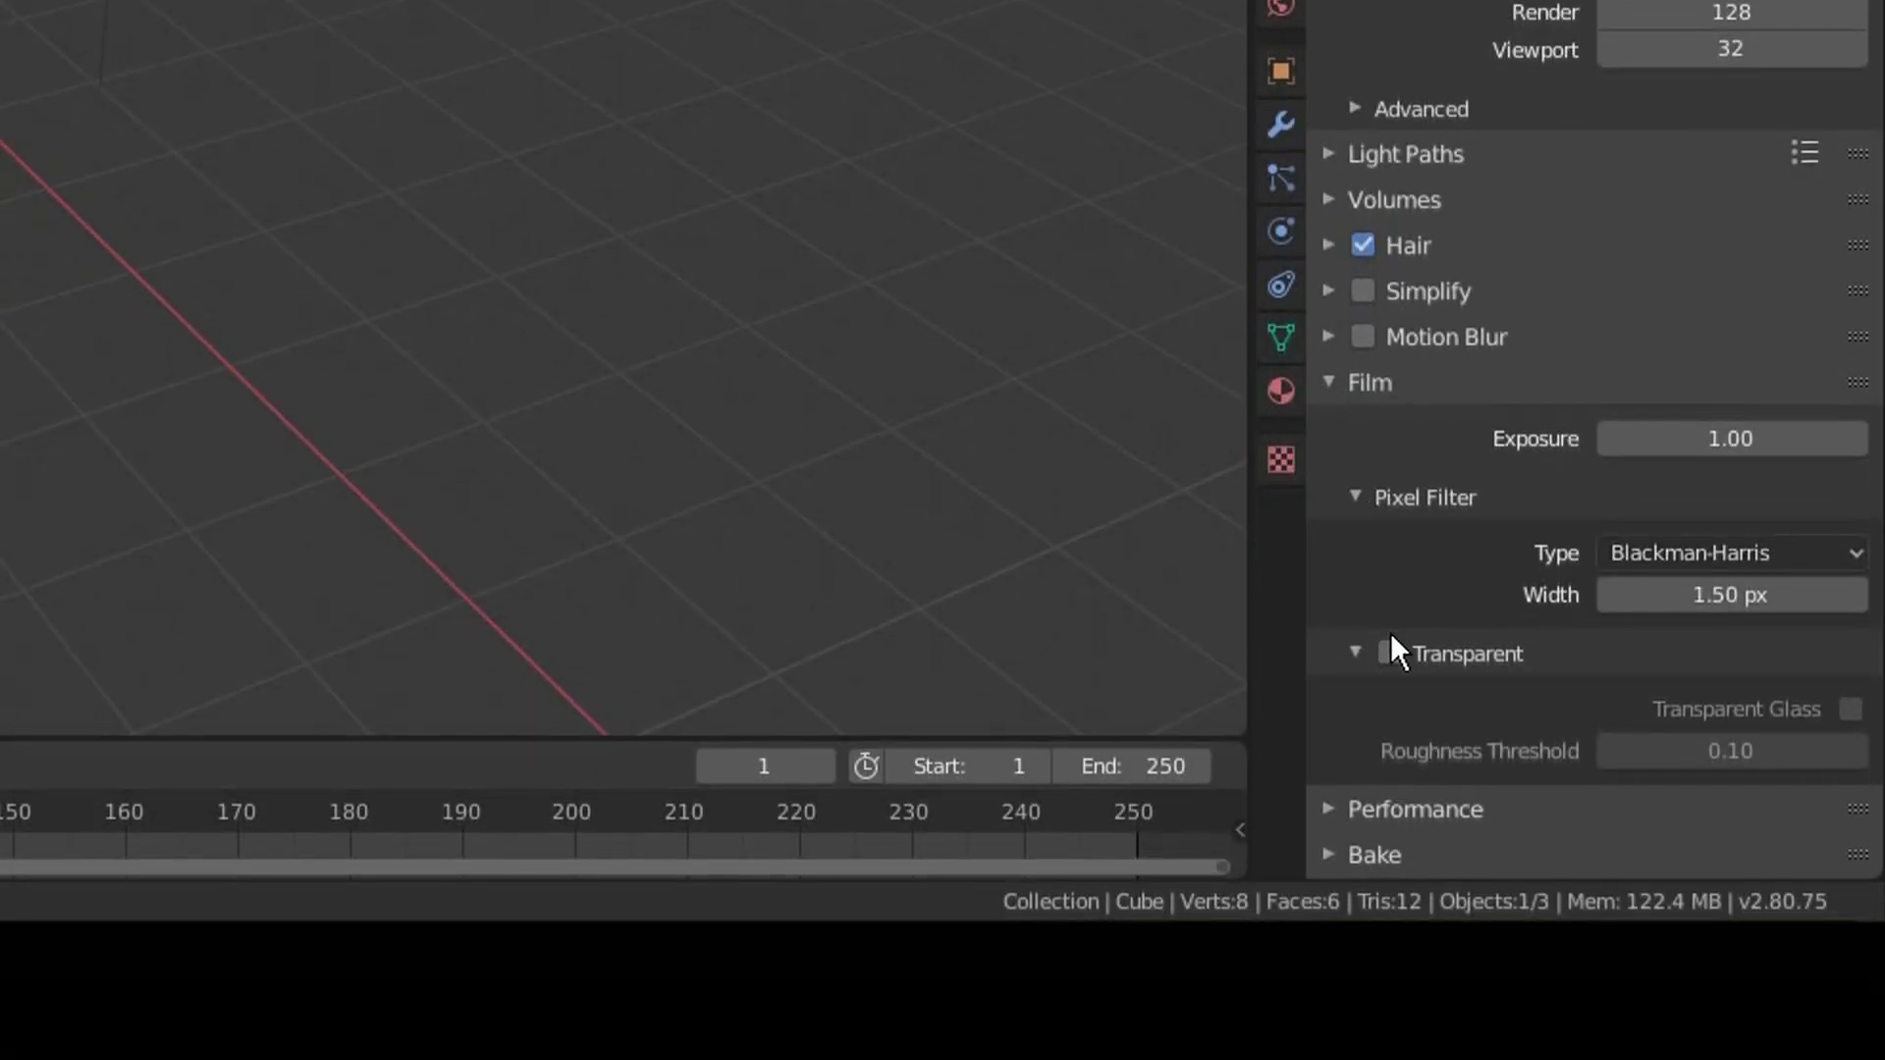
pyautogui.click(1388, 652)
pyautogui.click(1850, 707)
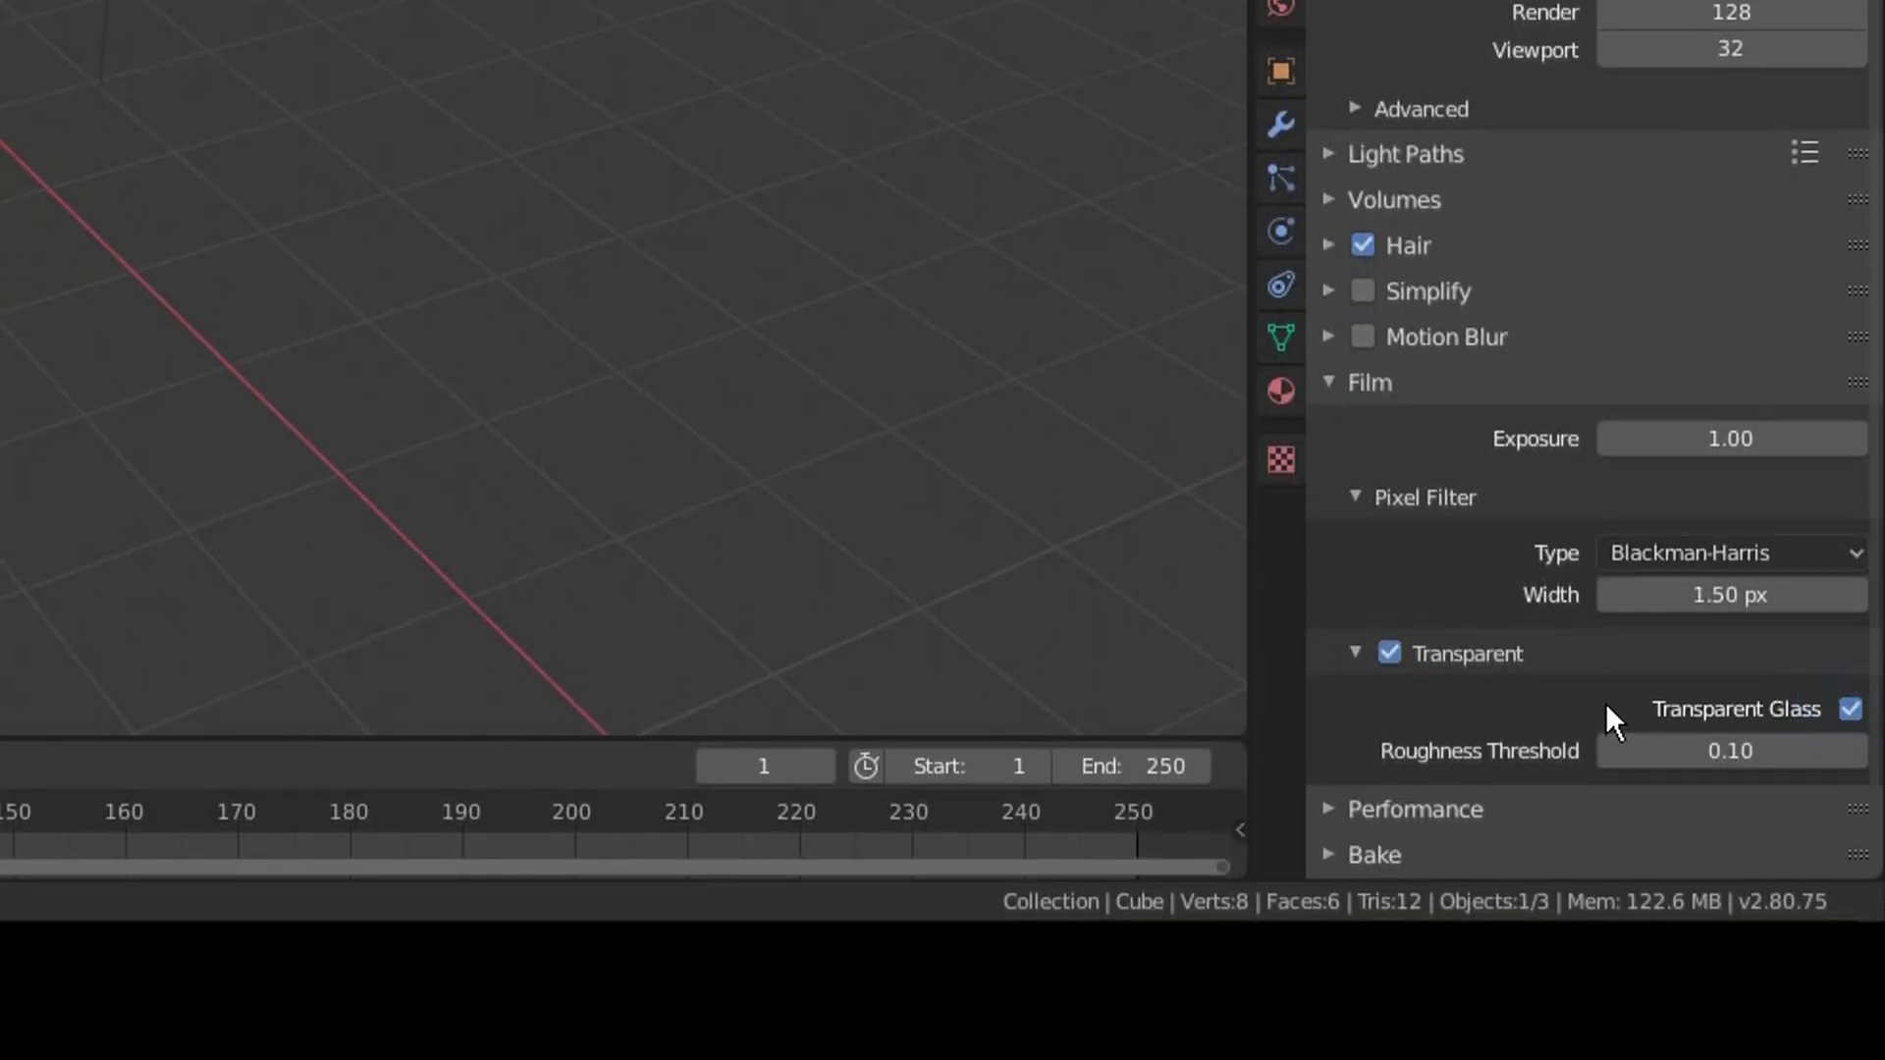
pyautogui.click(1339, 382)
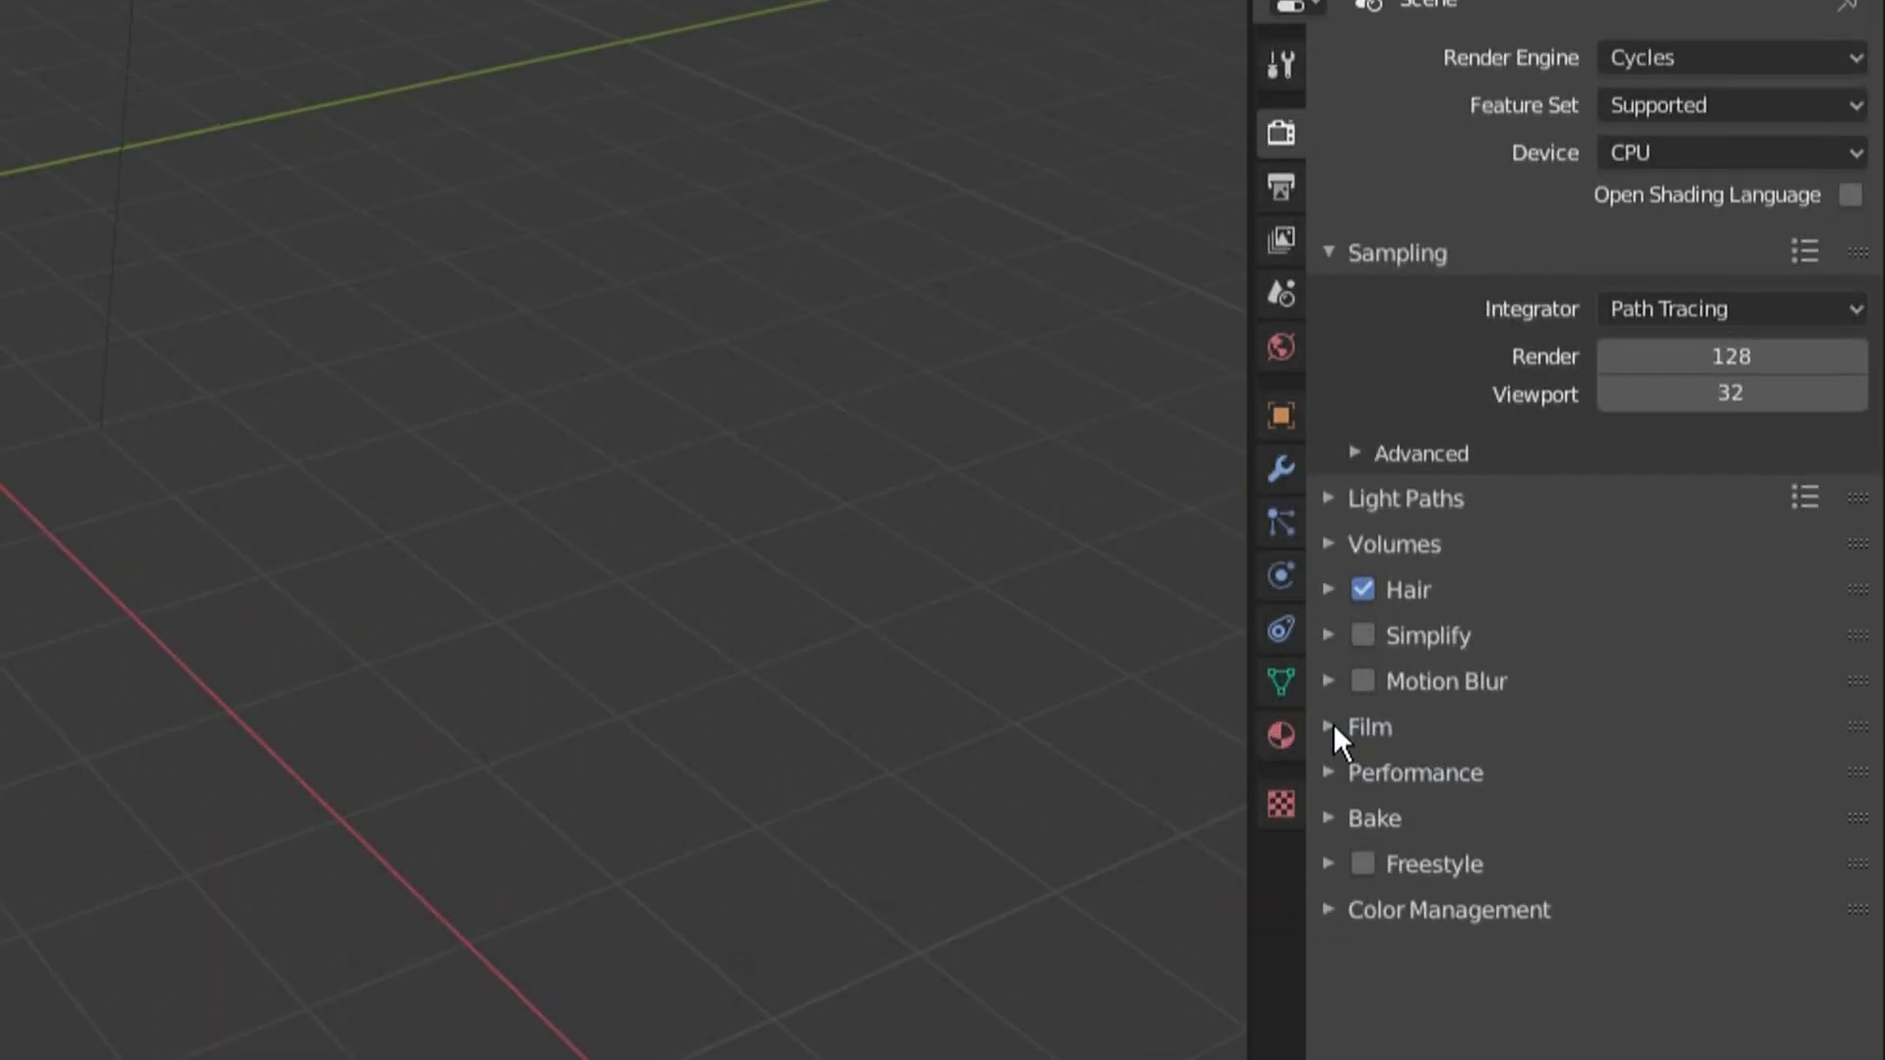
# Step: Enable Render Region in Output Properties, then select the Camera and view its presets
pyautogui.click(1282, 209)
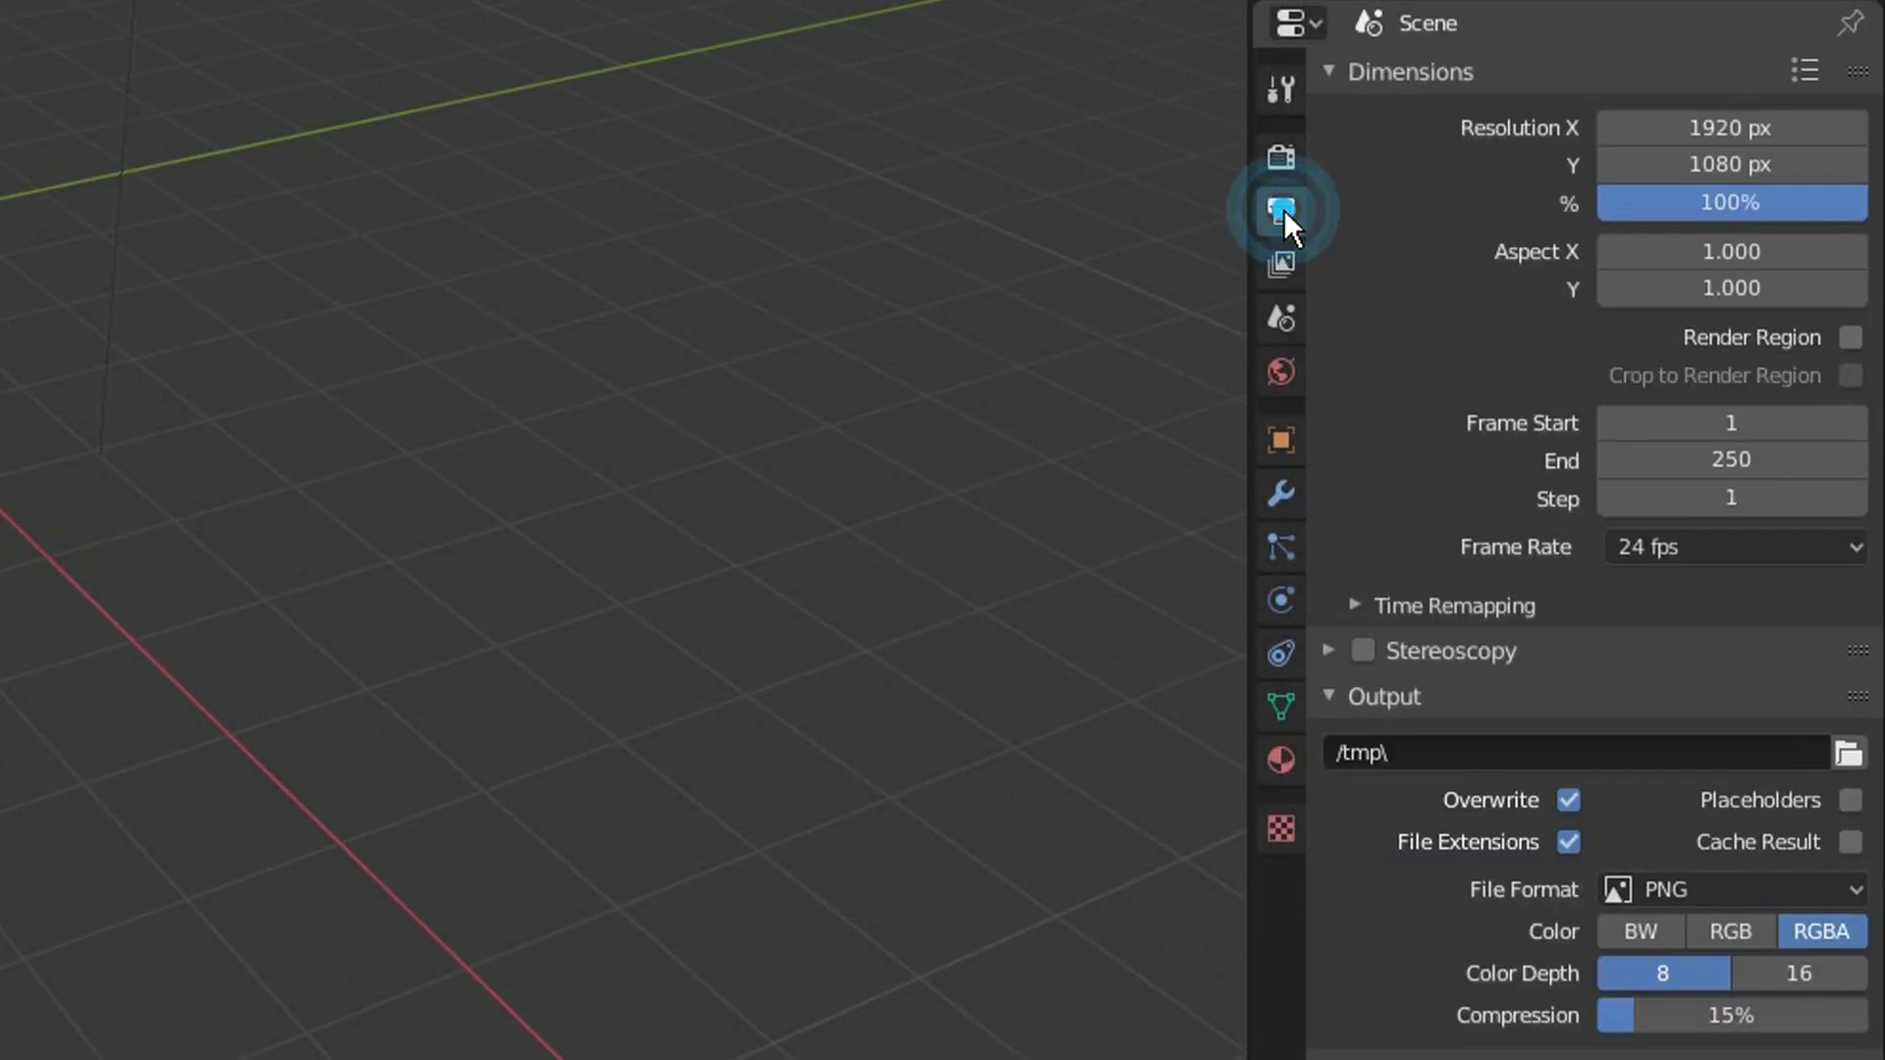
pyautogui.click(1851, 338)
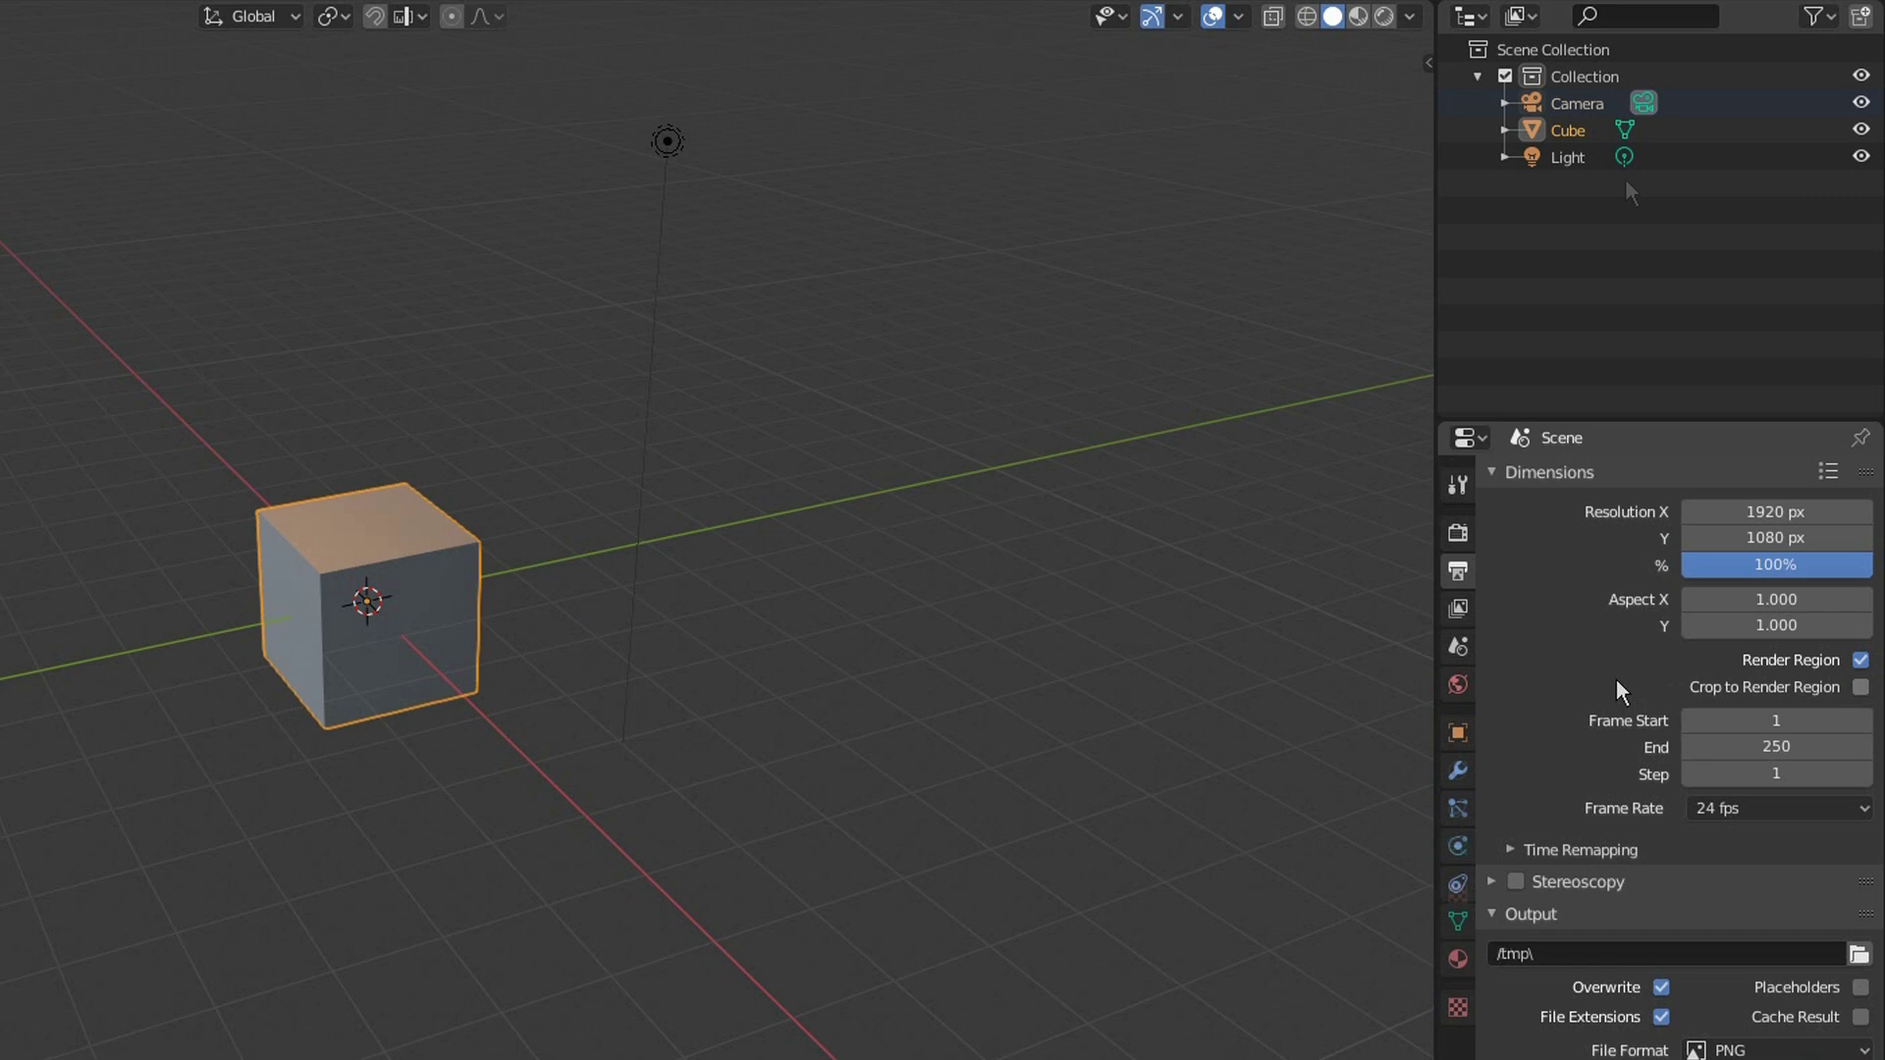
pyautogui.click(1569, 104)
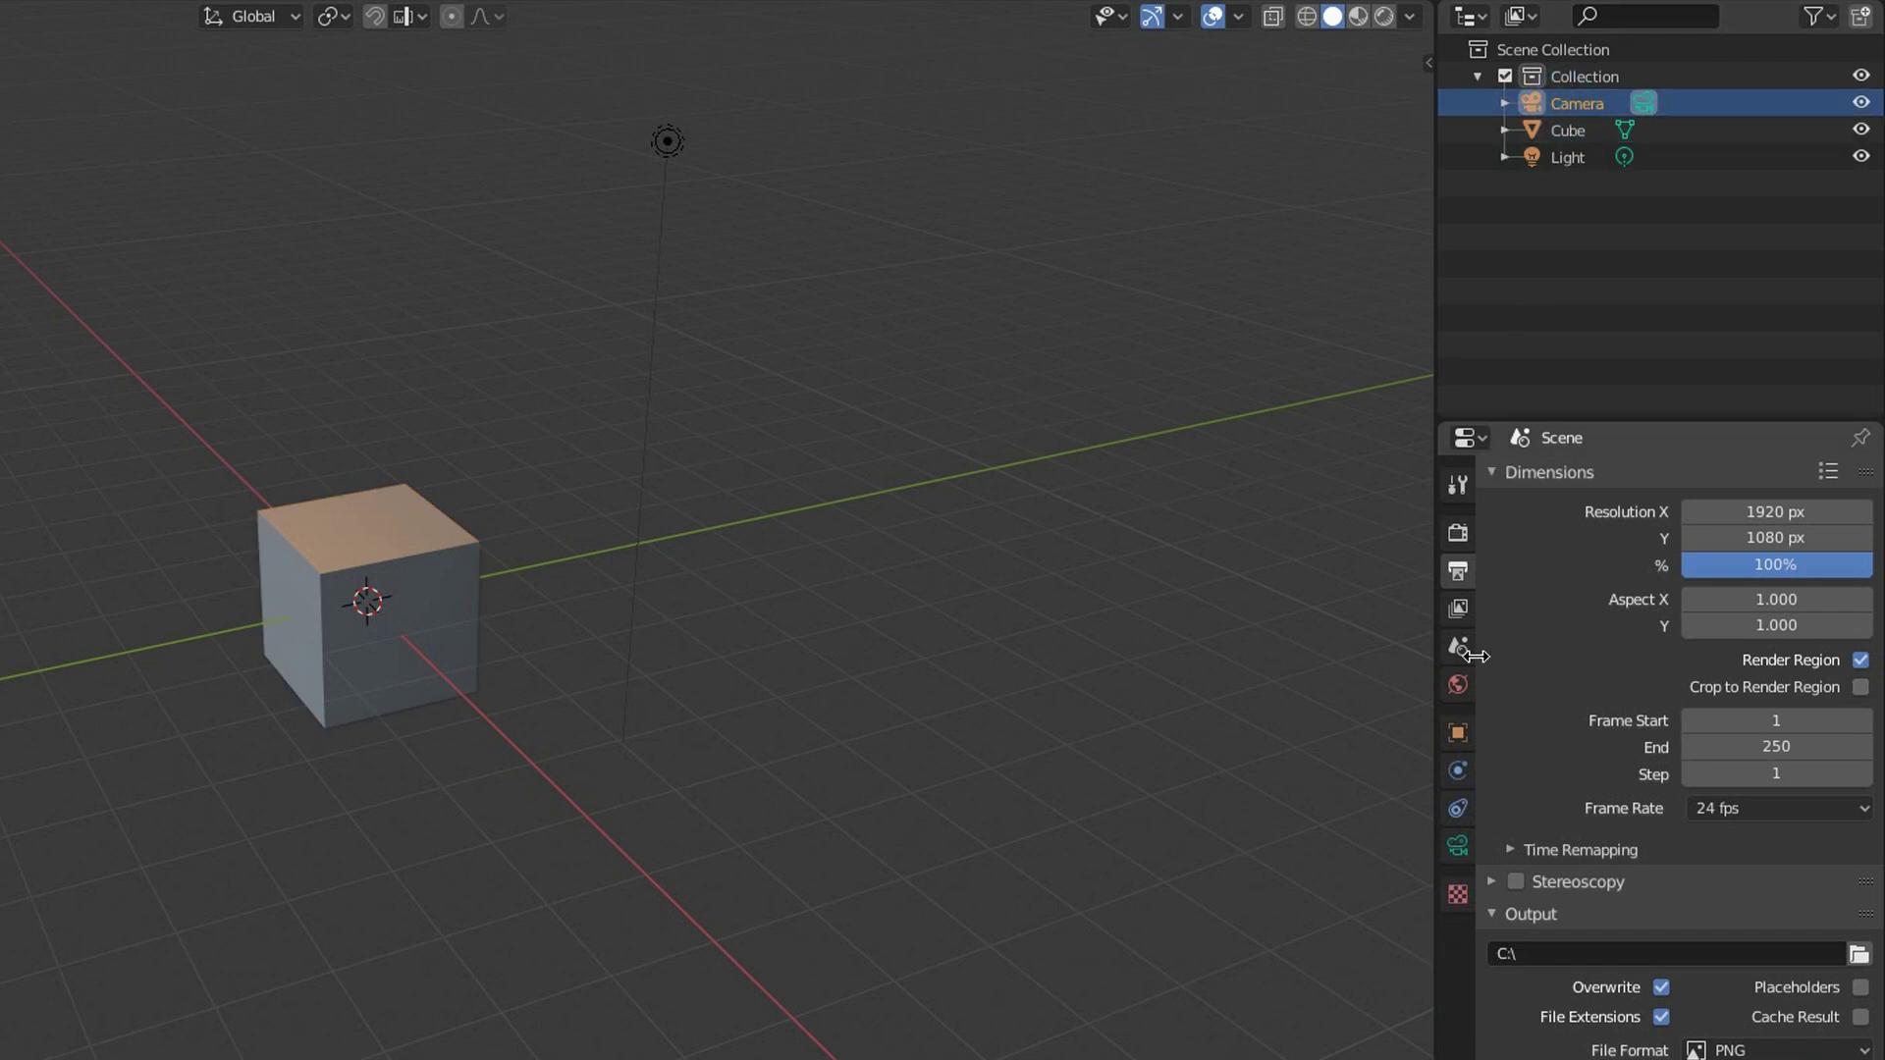
pyautogui.click(1459, 846)
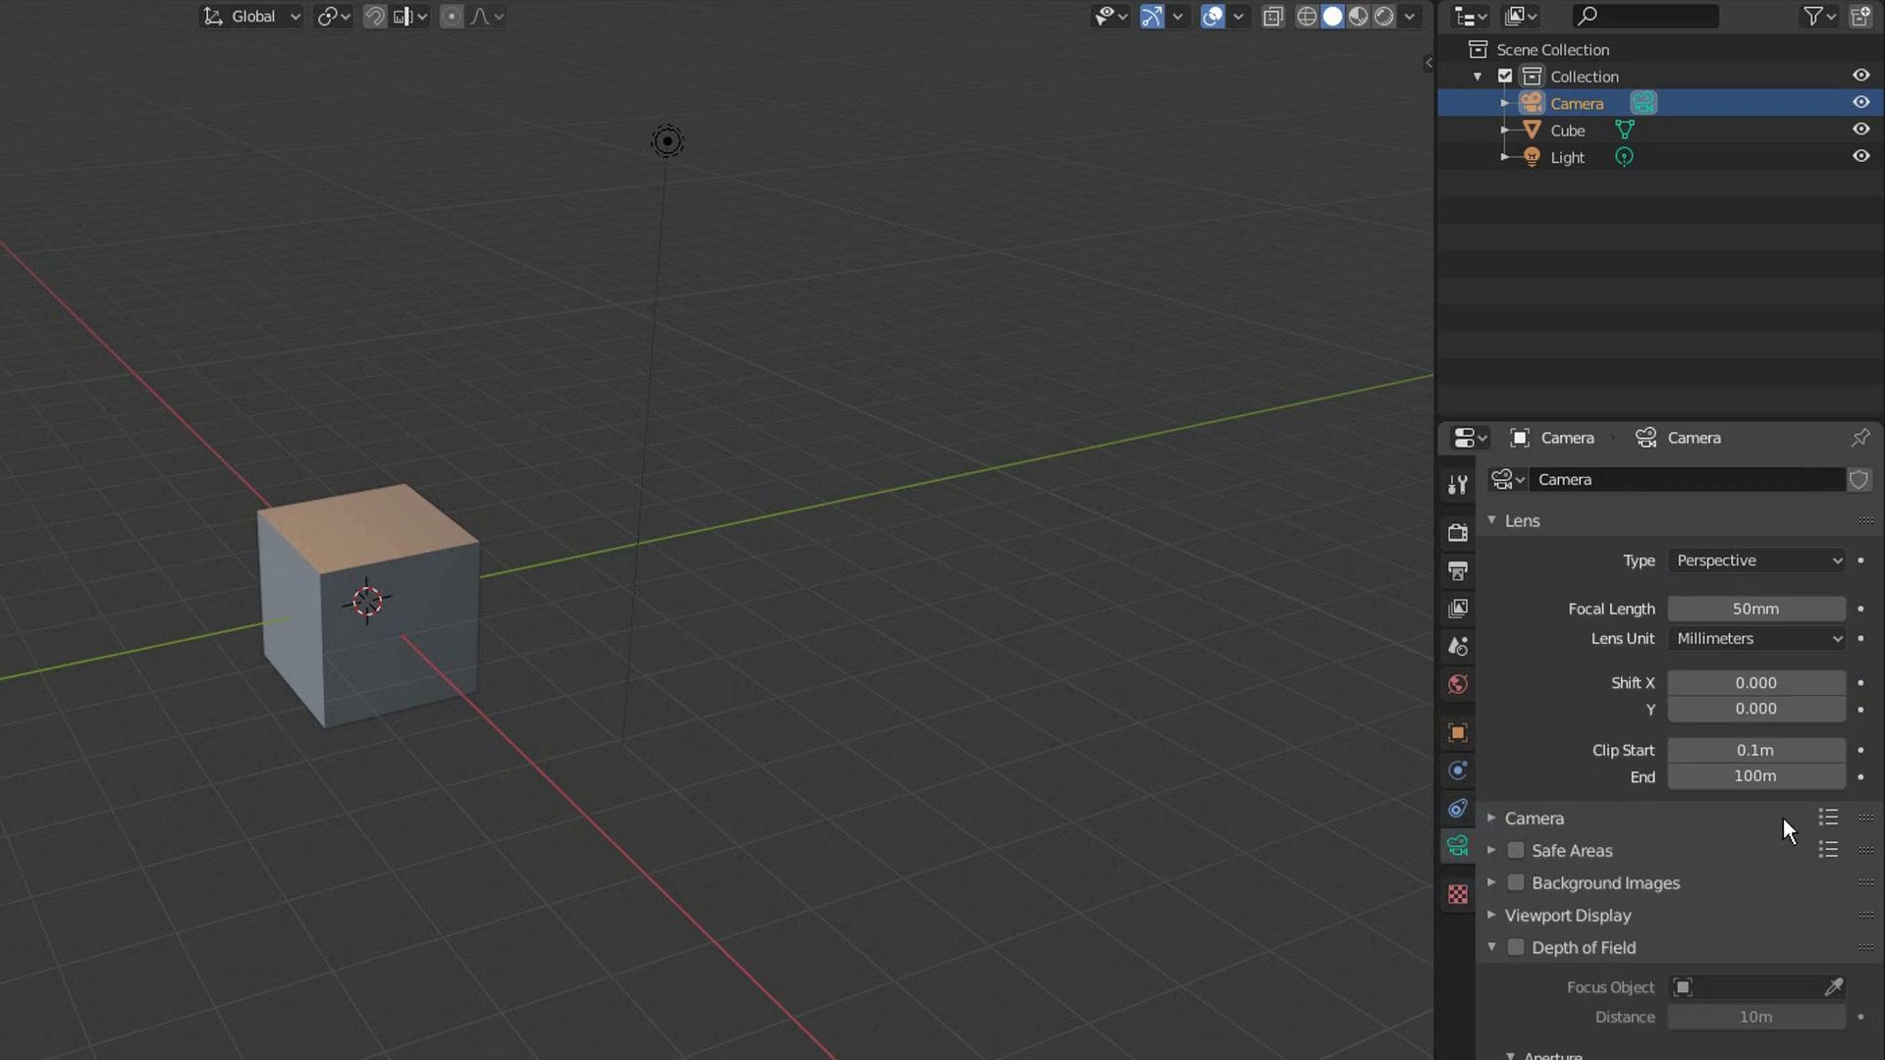
pyautogui.click(1824, 816)
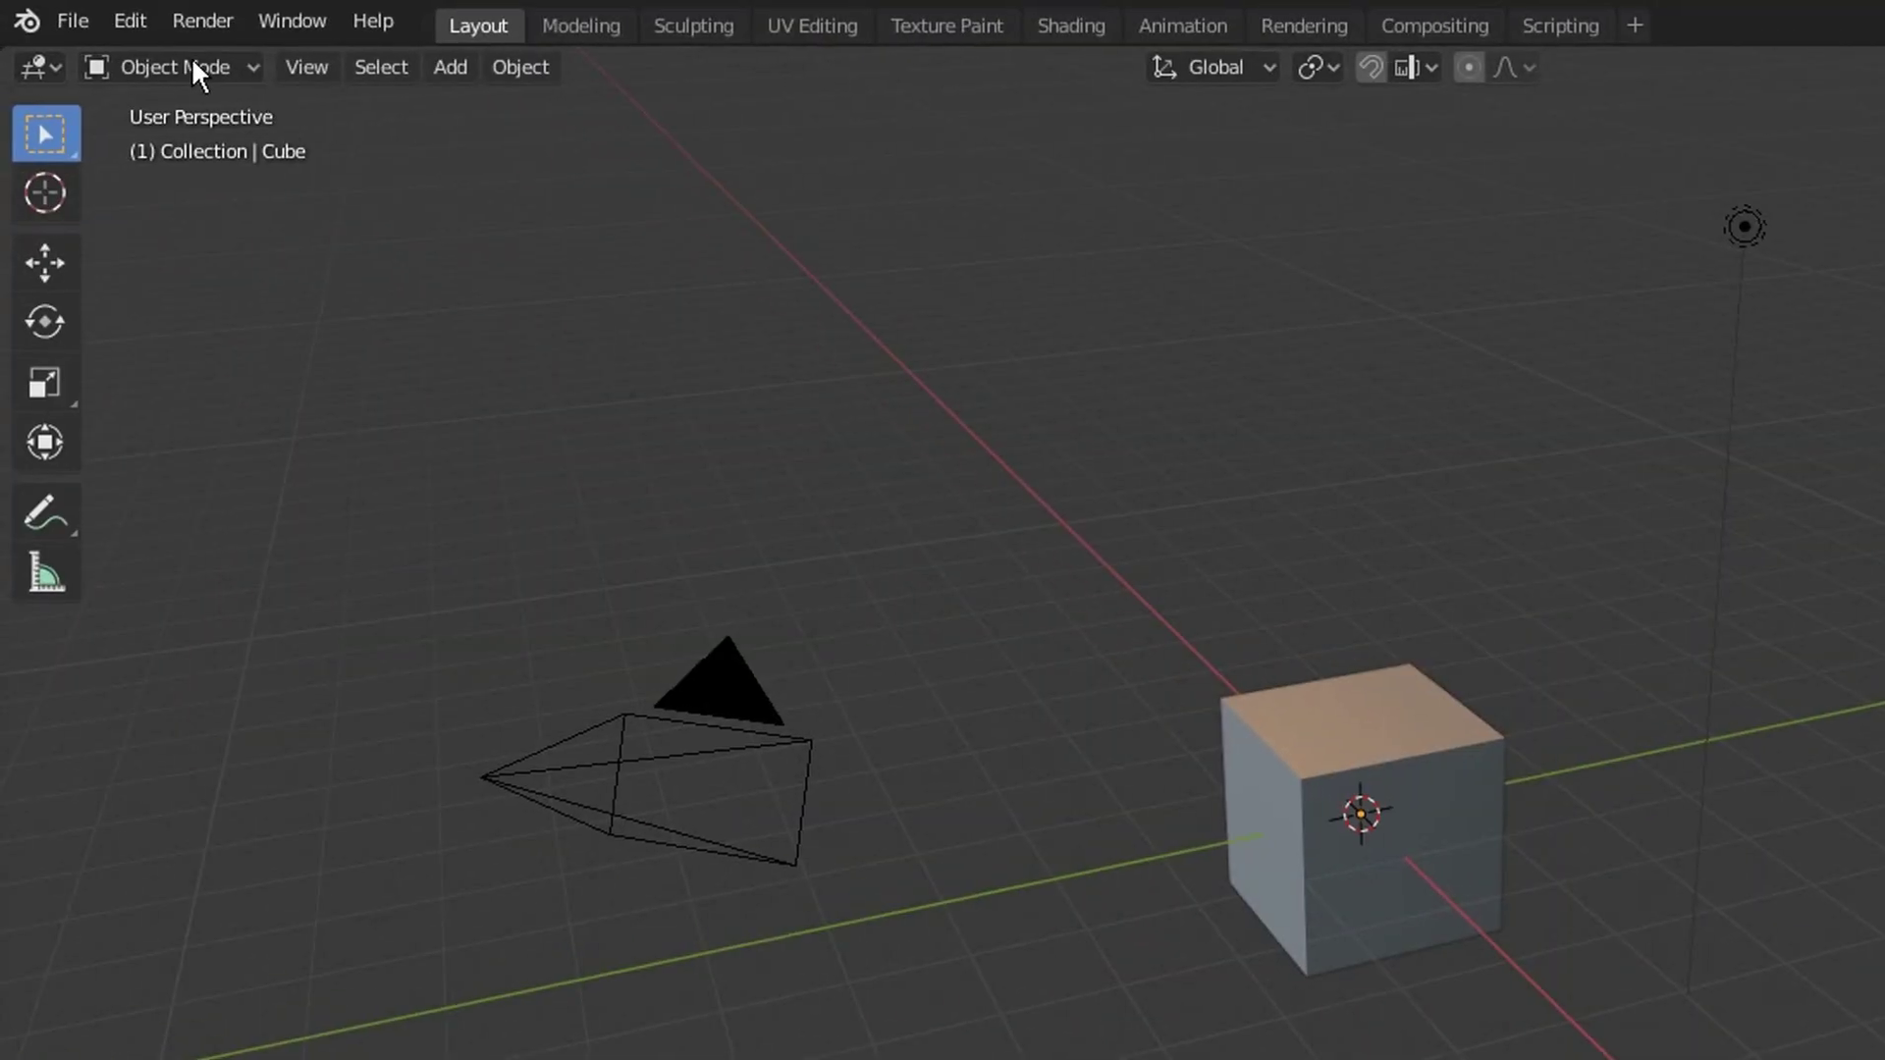
# Step: Save the current setup via File > Defaults > Save Startup File and confirm
pyautogui.click(75, 22)
pyautogui.moveTo(213, 617)
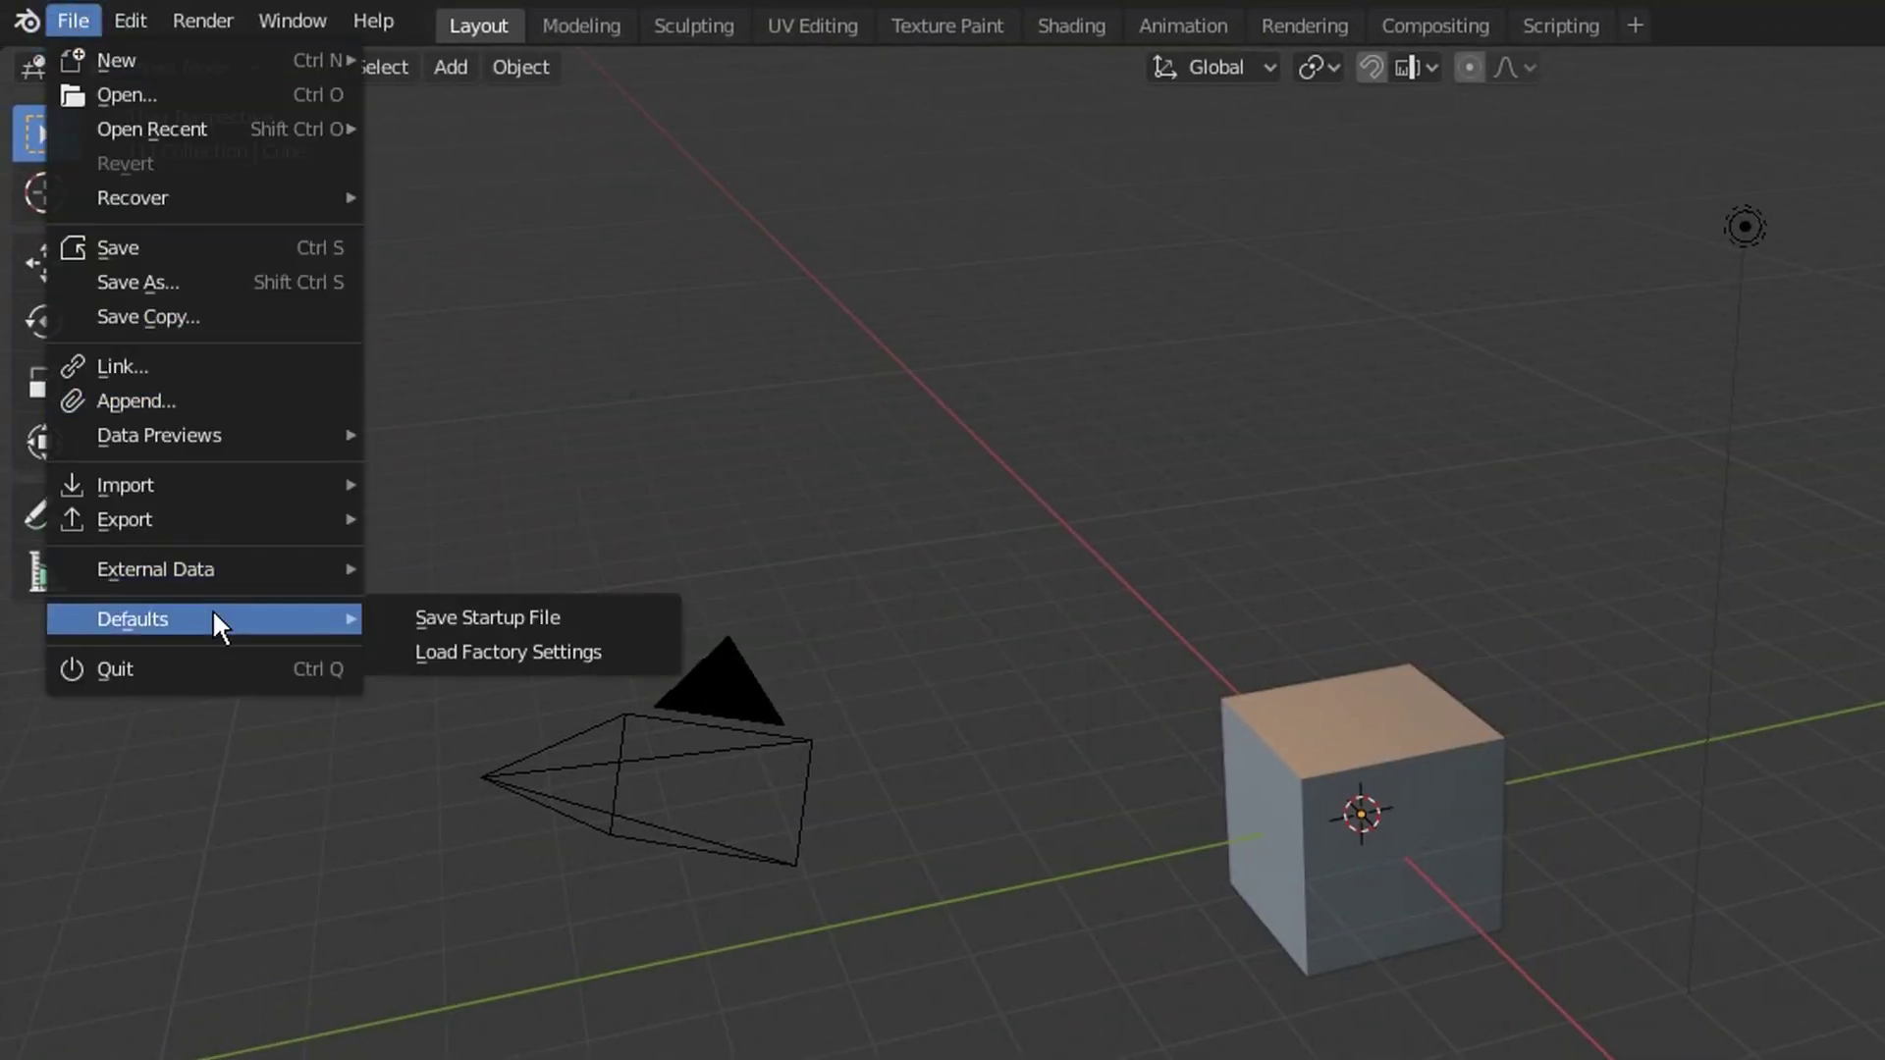
pyautogui.click(617, 620)
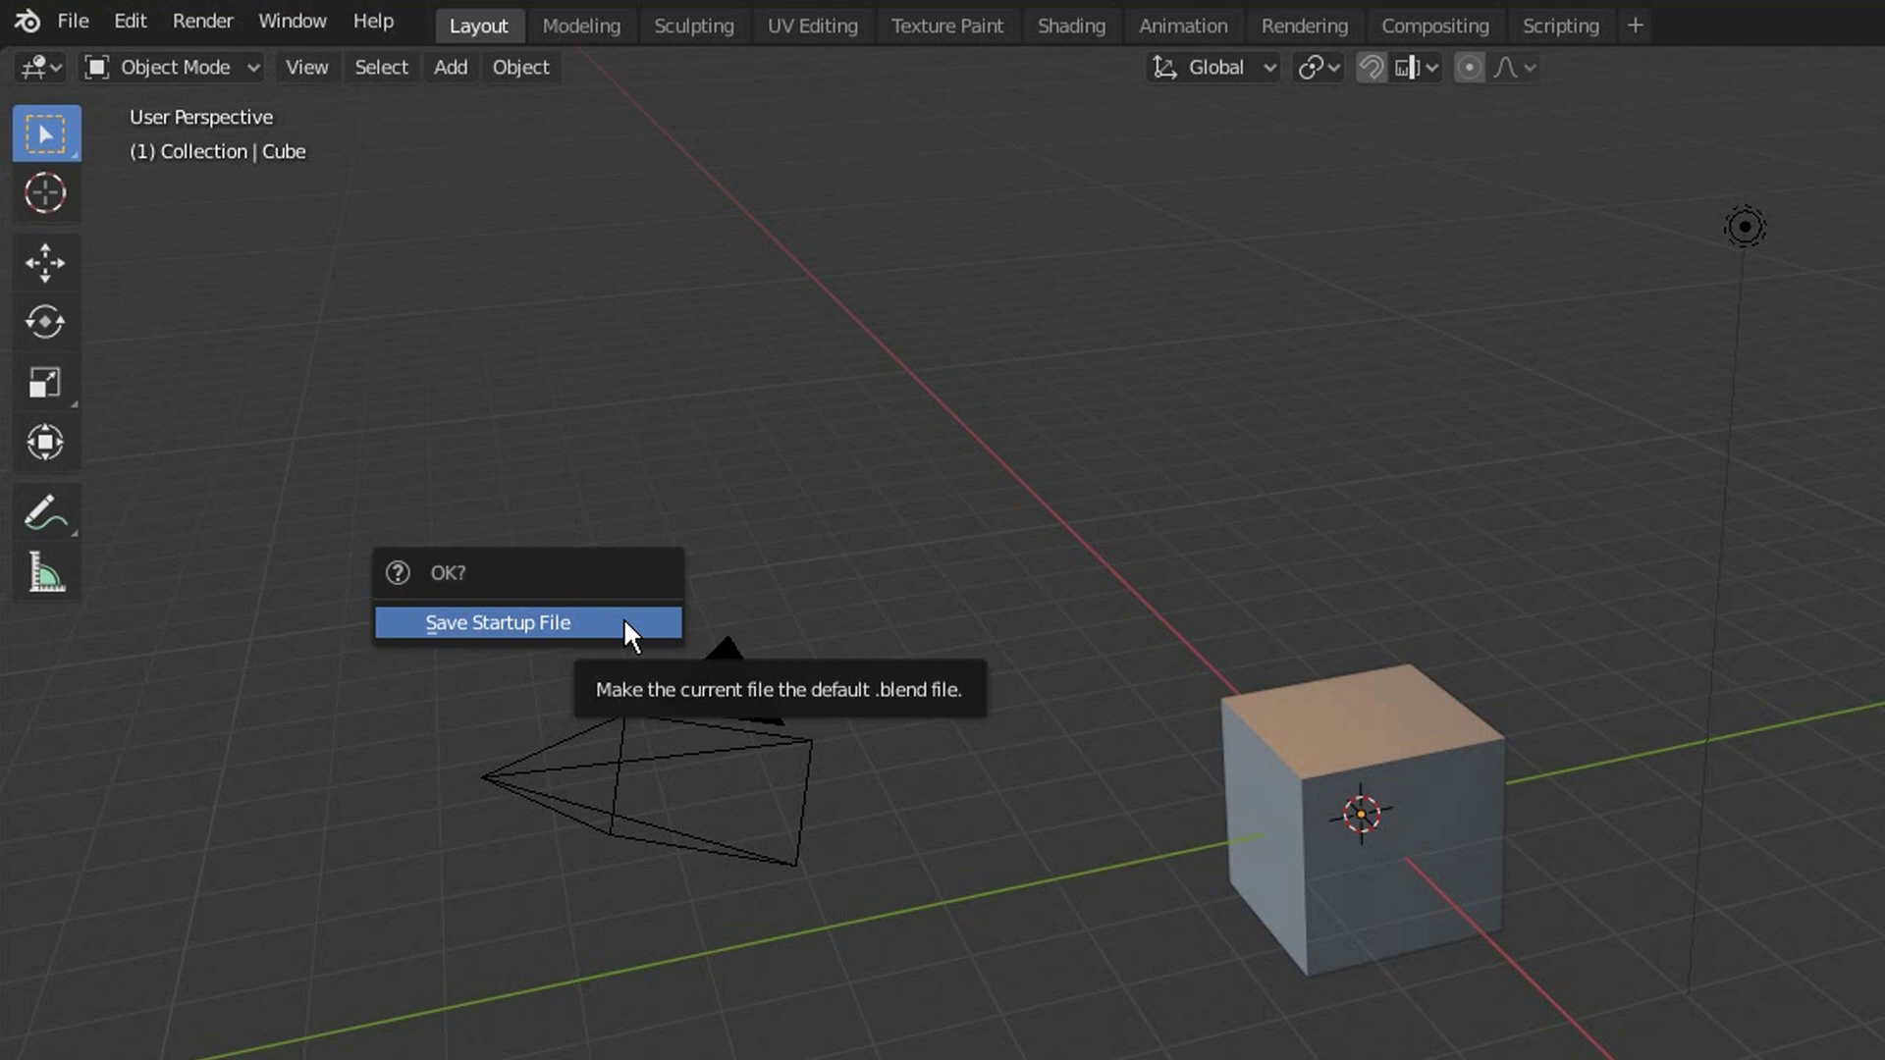
pyautogui.click(623, 618)
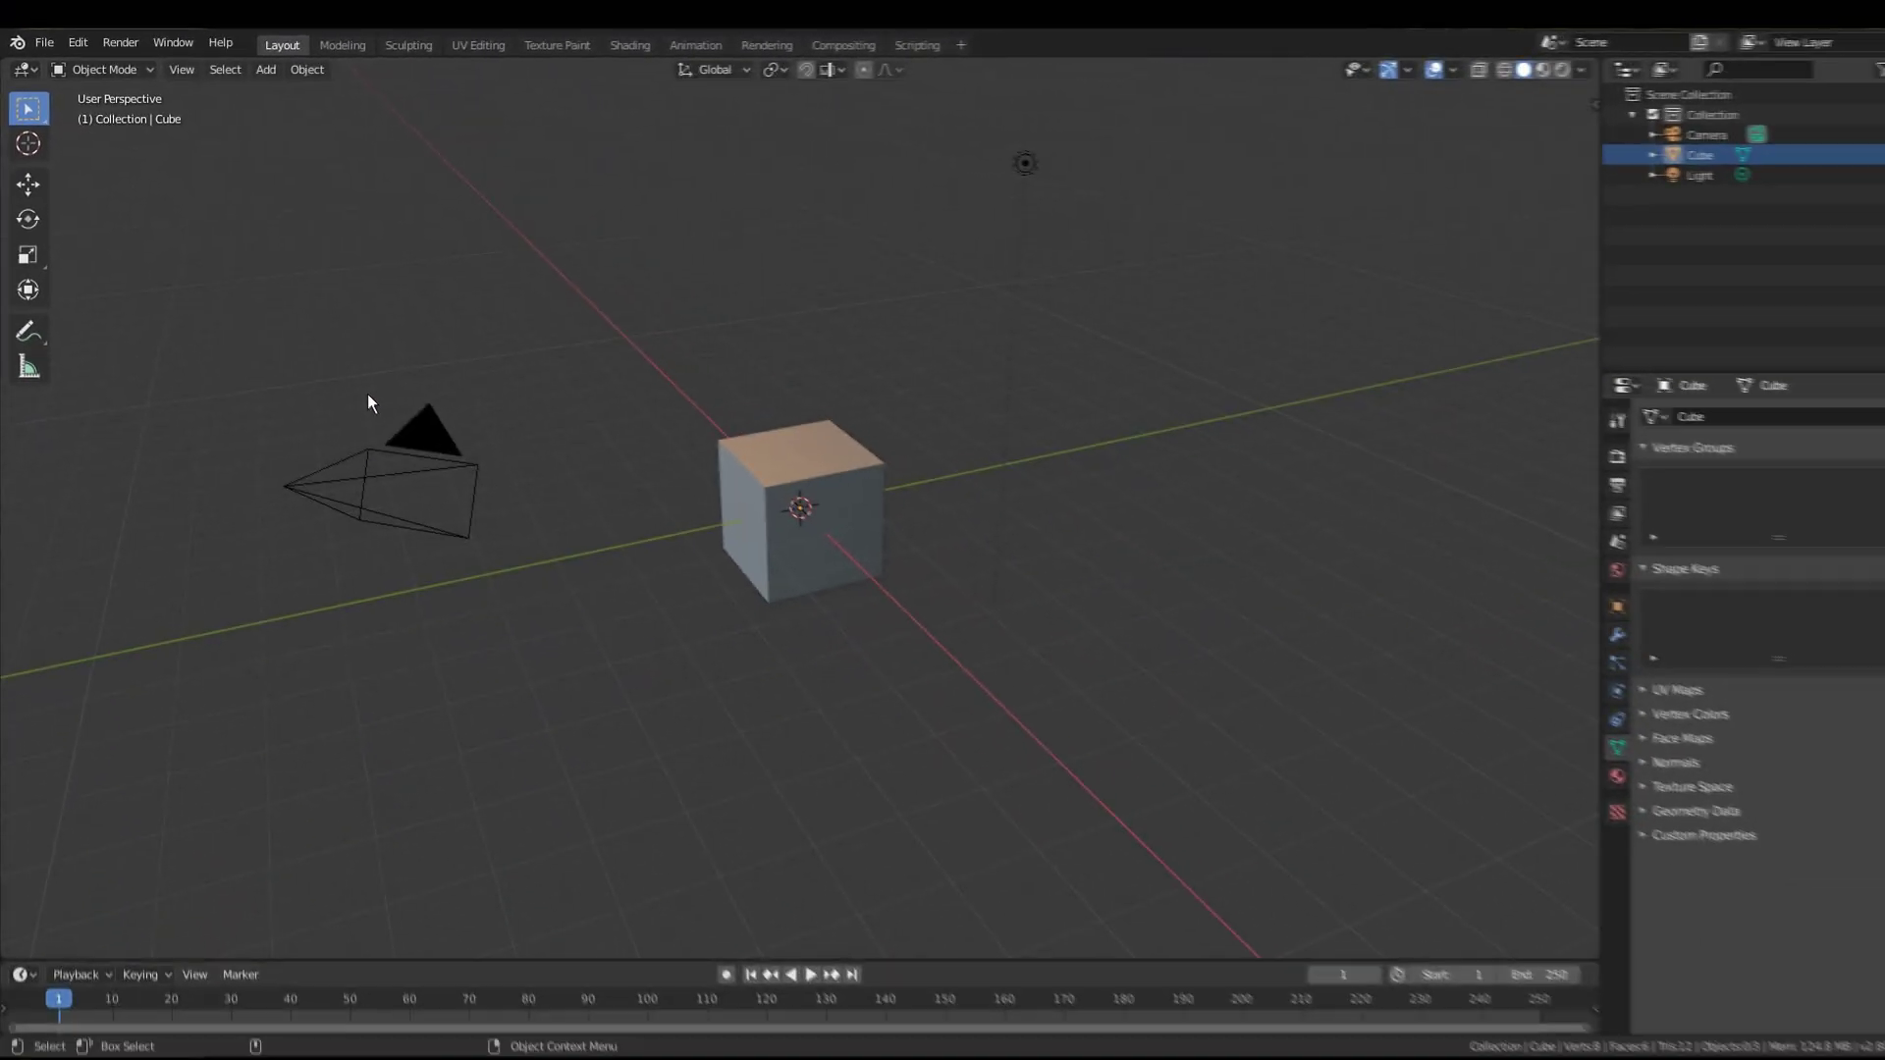